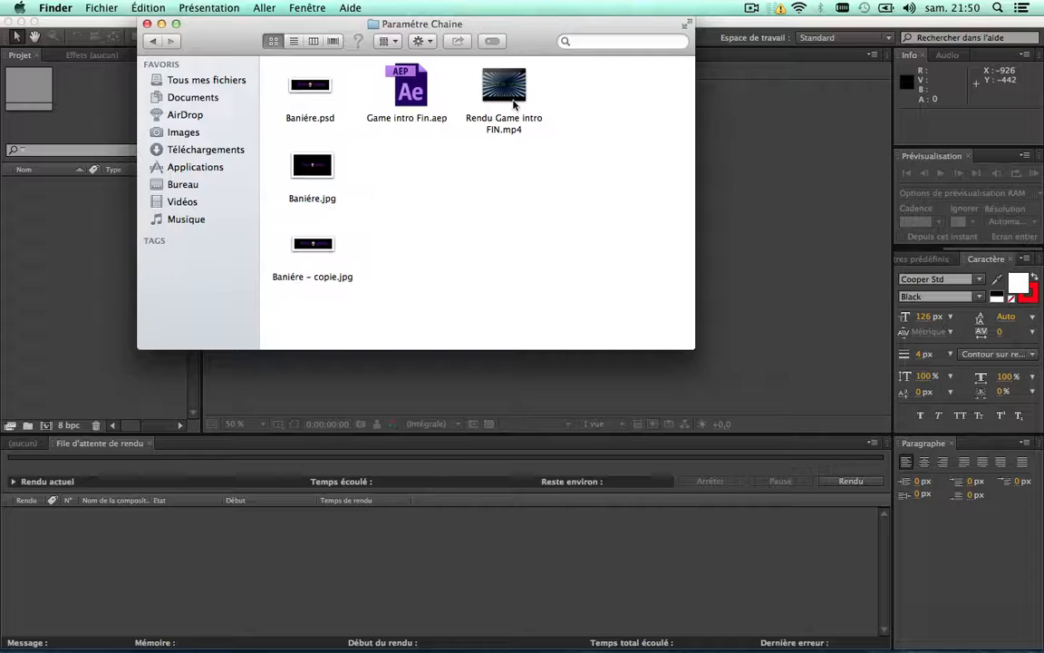
Watch the rendered video Rendu Game intro FIN.mp4 in full screen, and close the player and the Paramétre Chaine folder
double_click(516, 101)
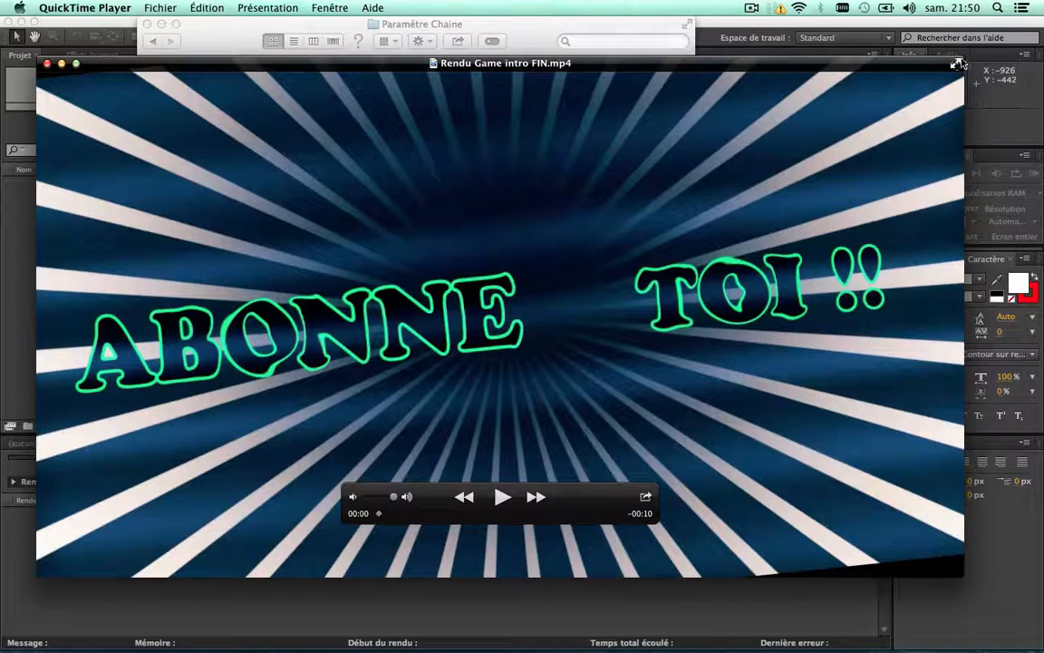
click(959, 64)
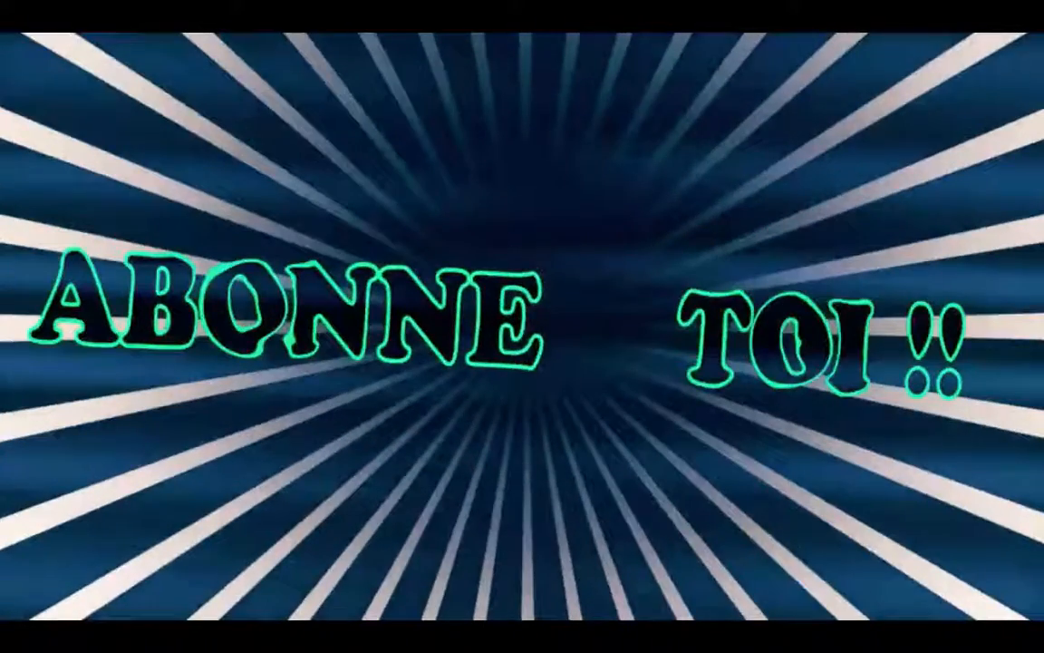
mouse_move(702, 522)
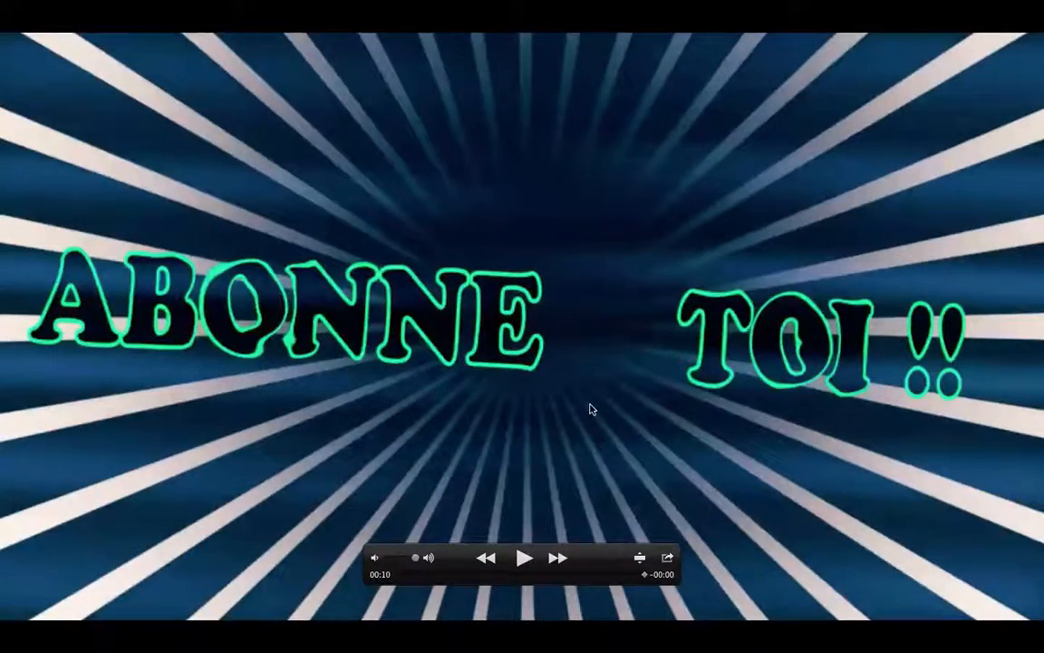
key(Escape)
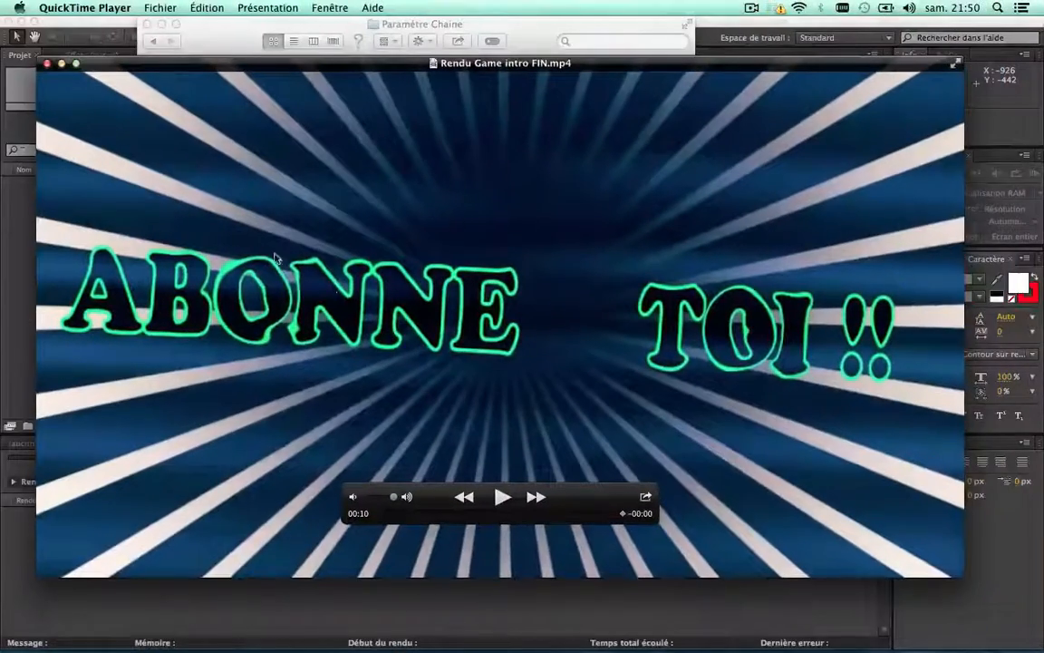
click(46, 64)
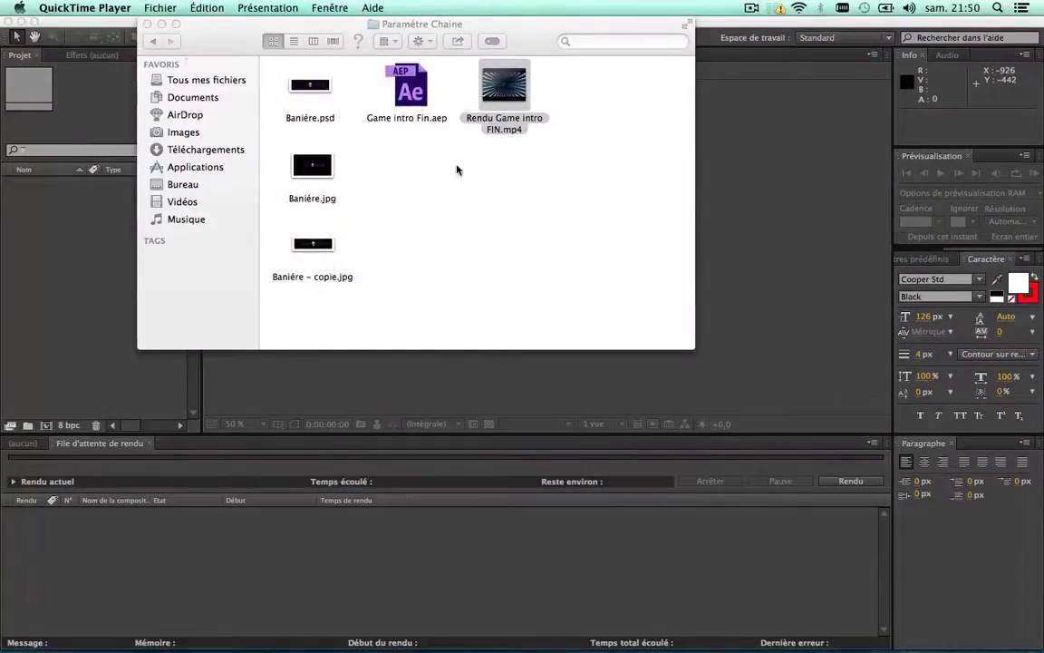
click(146, 26)
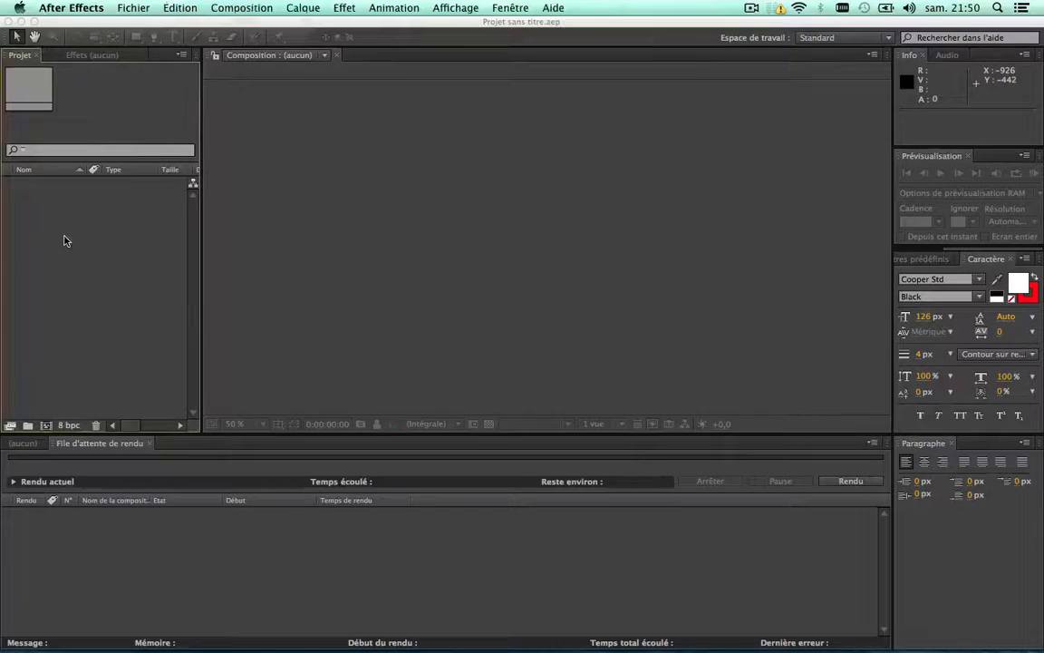
Create an HDTV 1080 25 composition with a duration of 10 seconds, and return the playhead to the start
right_click(90, 250)
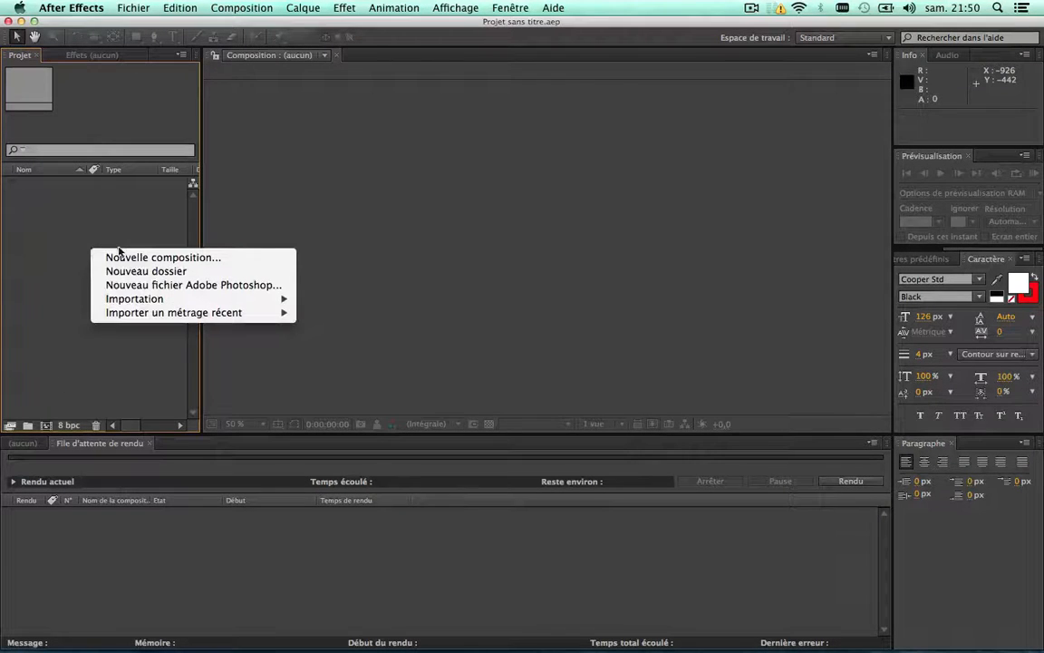
click(127, 256)
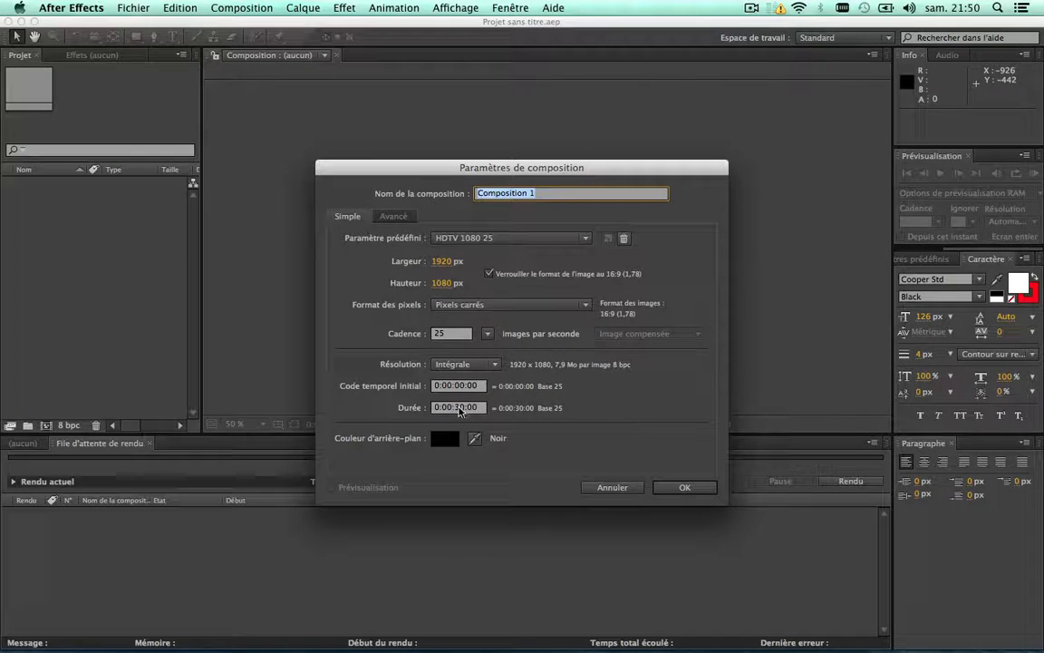
click(459, 407)
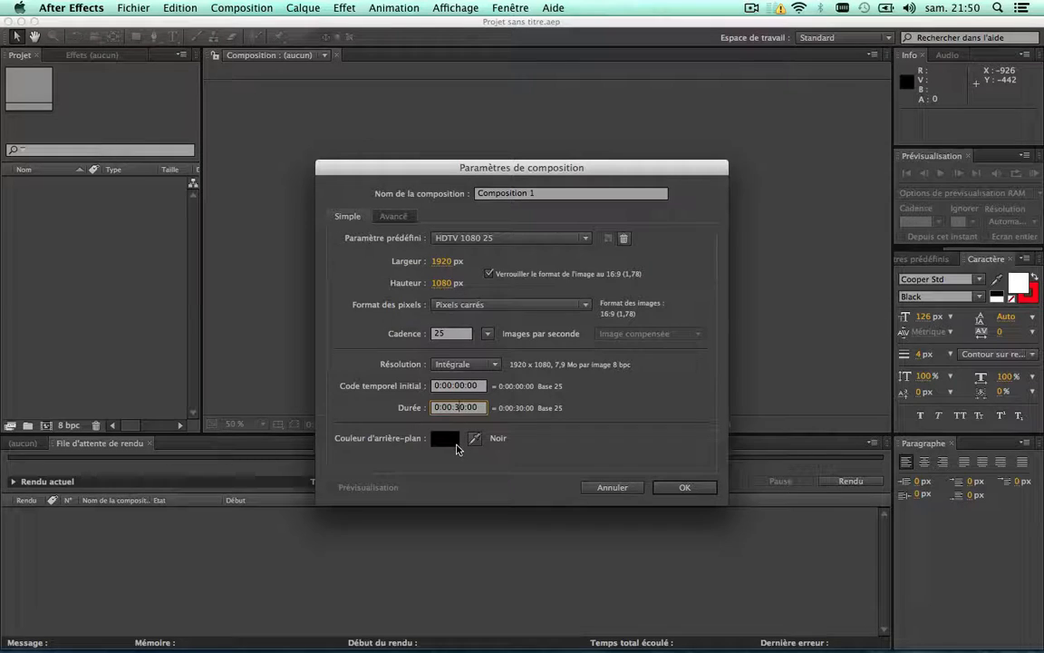
key(BackSpace)
text(2)
click(658, 405)
click(460, 410)
key(BackSpace)
click(687, 489)
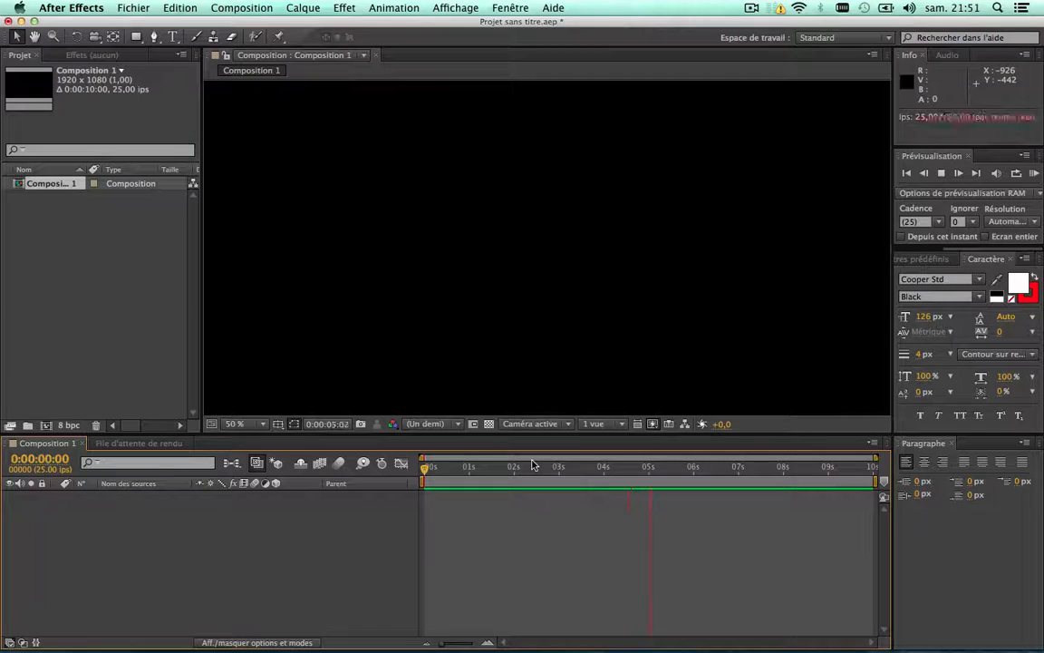
key(space)
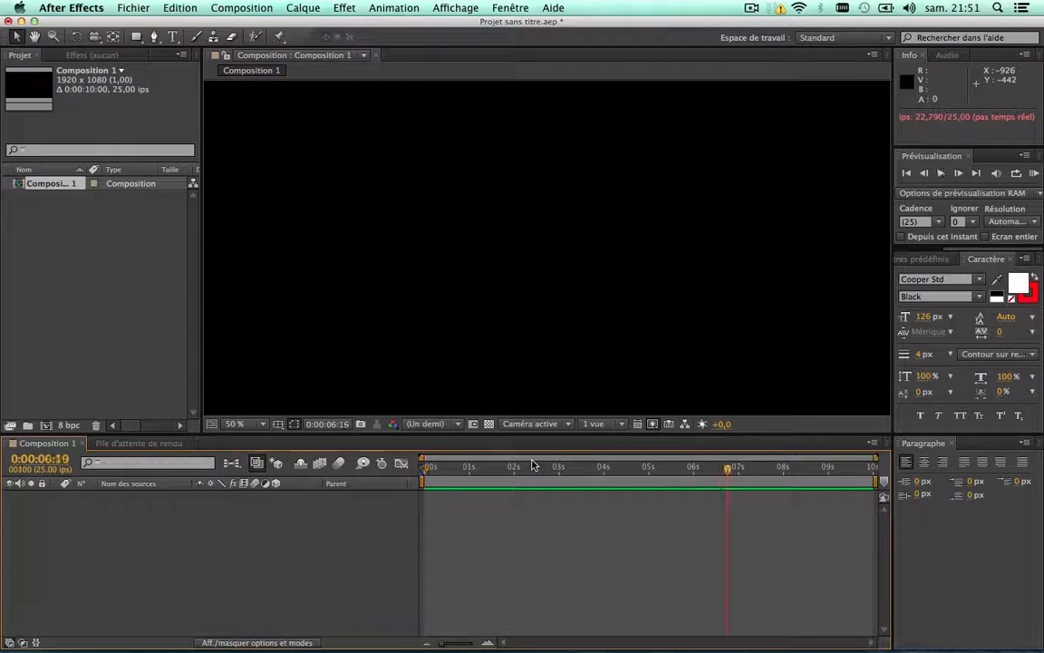
drag(546, 469, 363, 463)
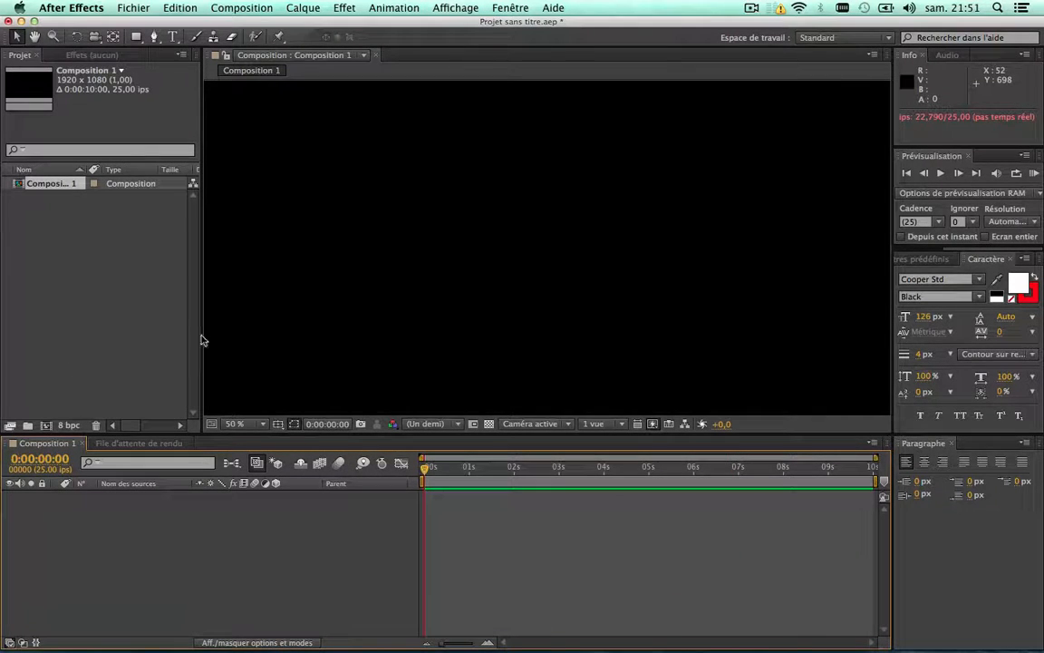
Import the brown sunburst JPEG from the Bureau folder and add it as a layer in Composition 1
right_click(126, 272)
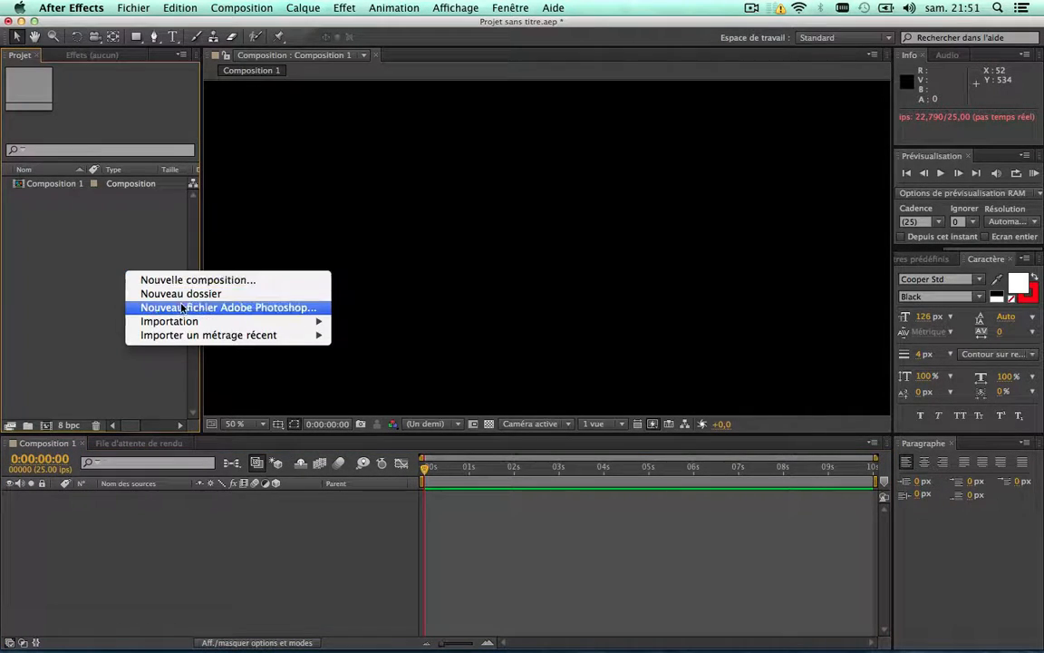
mouse_move(200, 321)
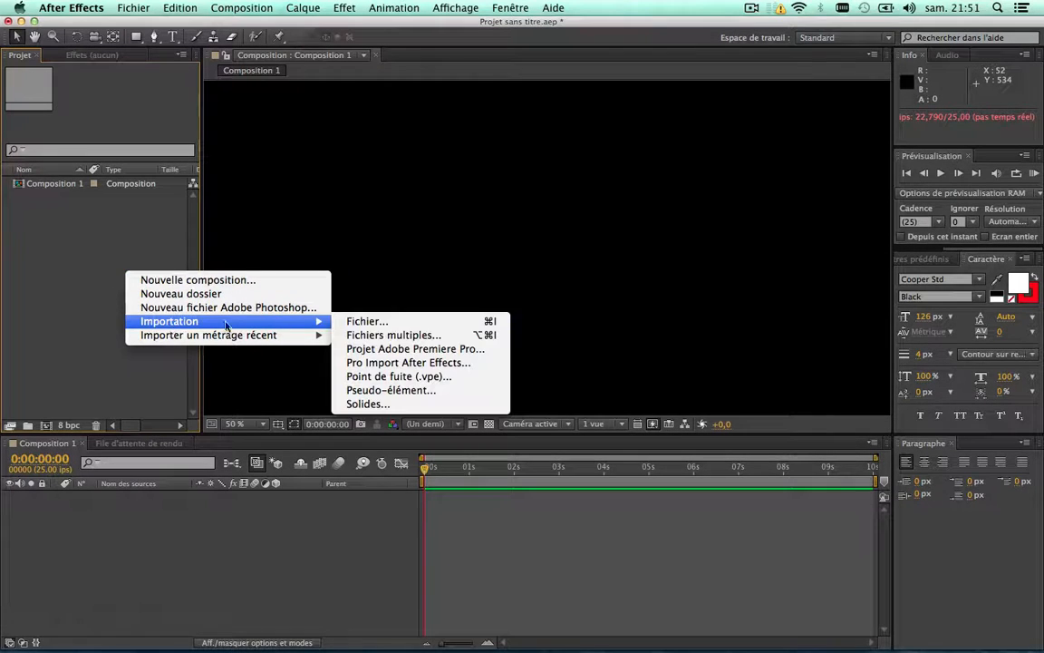
click(375, 320)
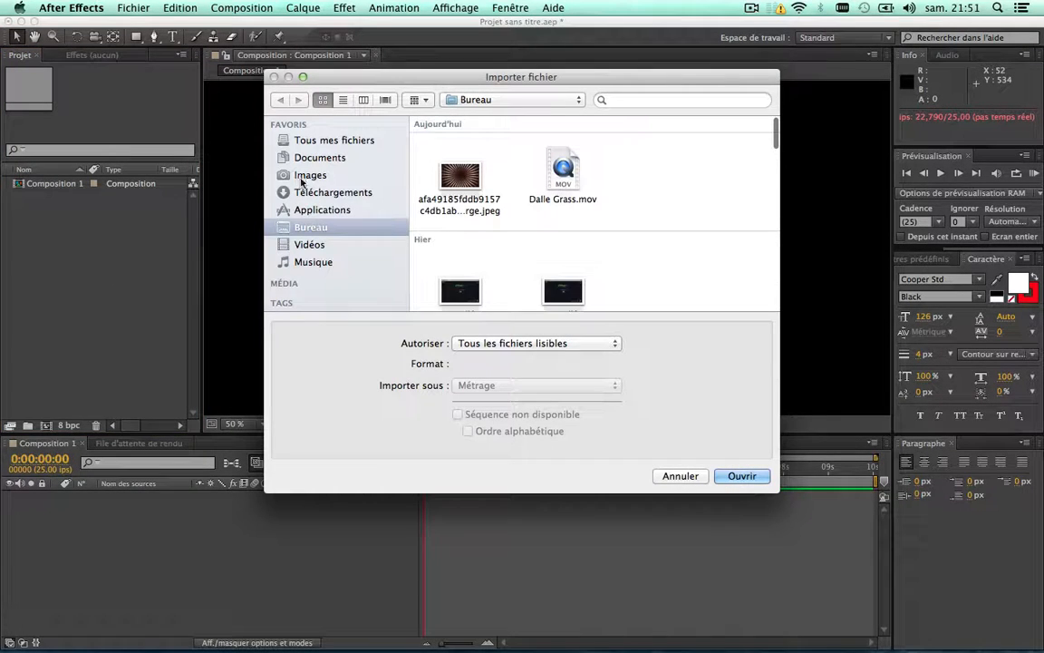
double_click(462, 172)
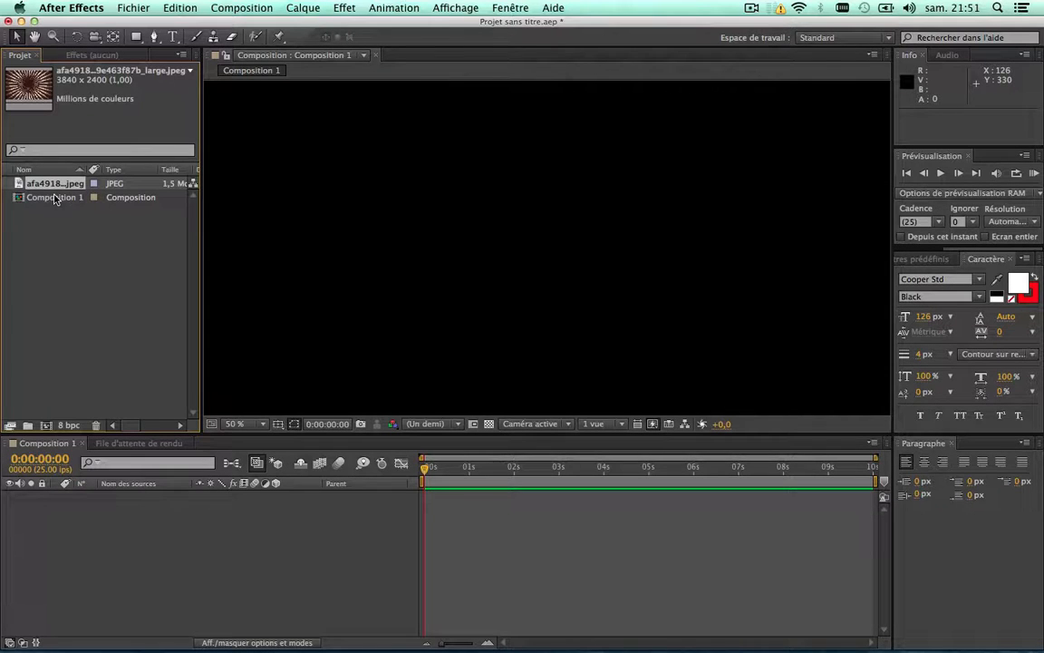
drag(63, 188, 113, 547)
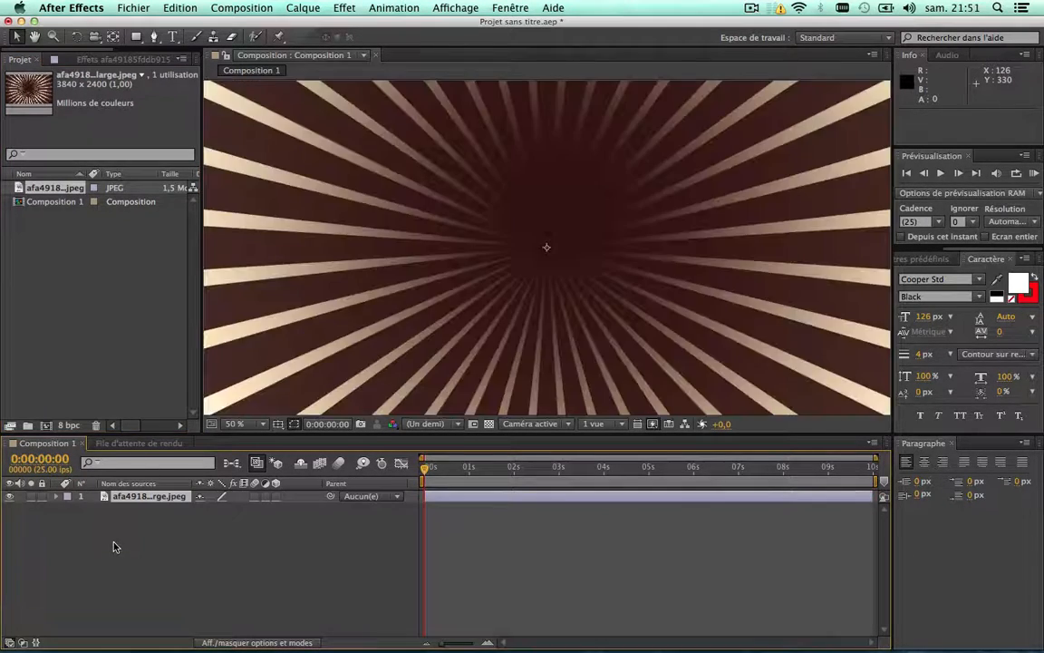
Scale the sunburst layer down proportionally to about 53% so it slightly exceeds the composition frame
key(comma)
key(comma)
key(comma)
key(period)
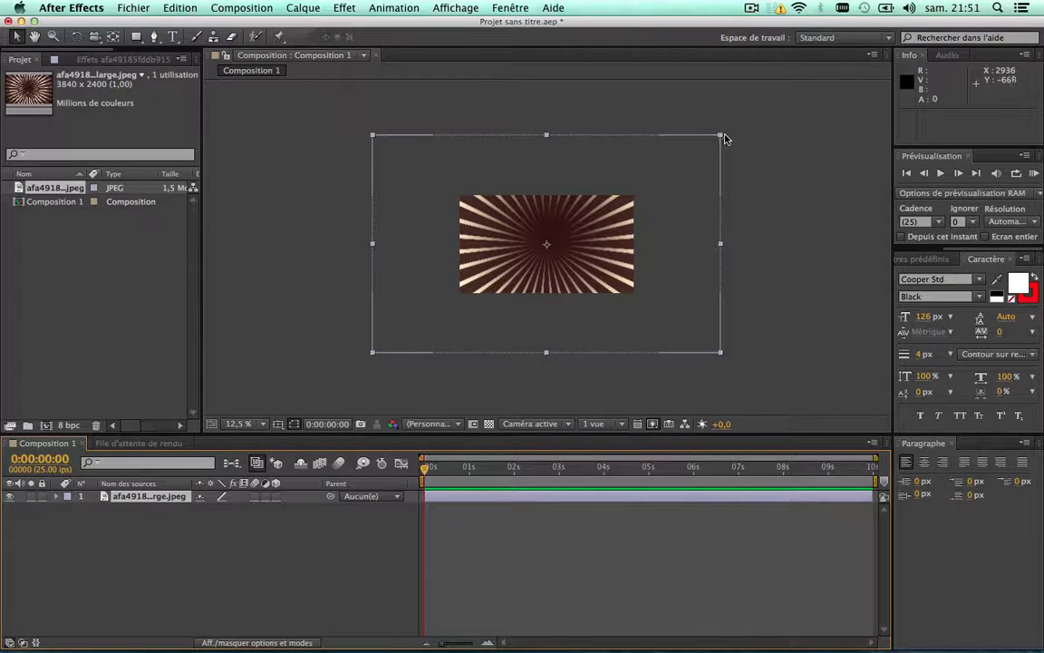
click(723, 136)
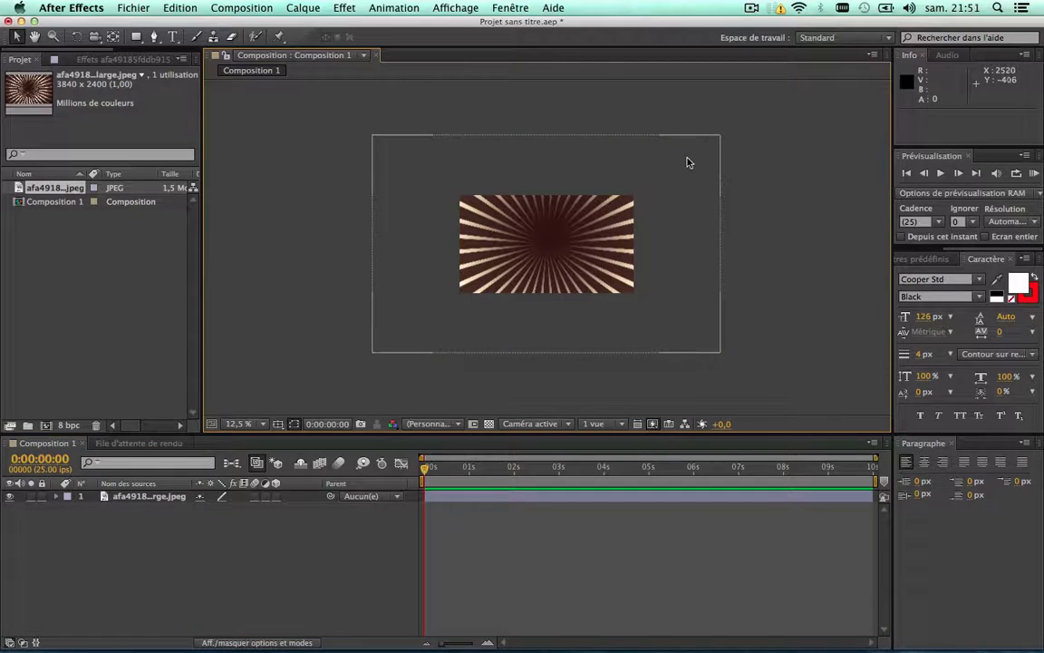
click(689, 172)
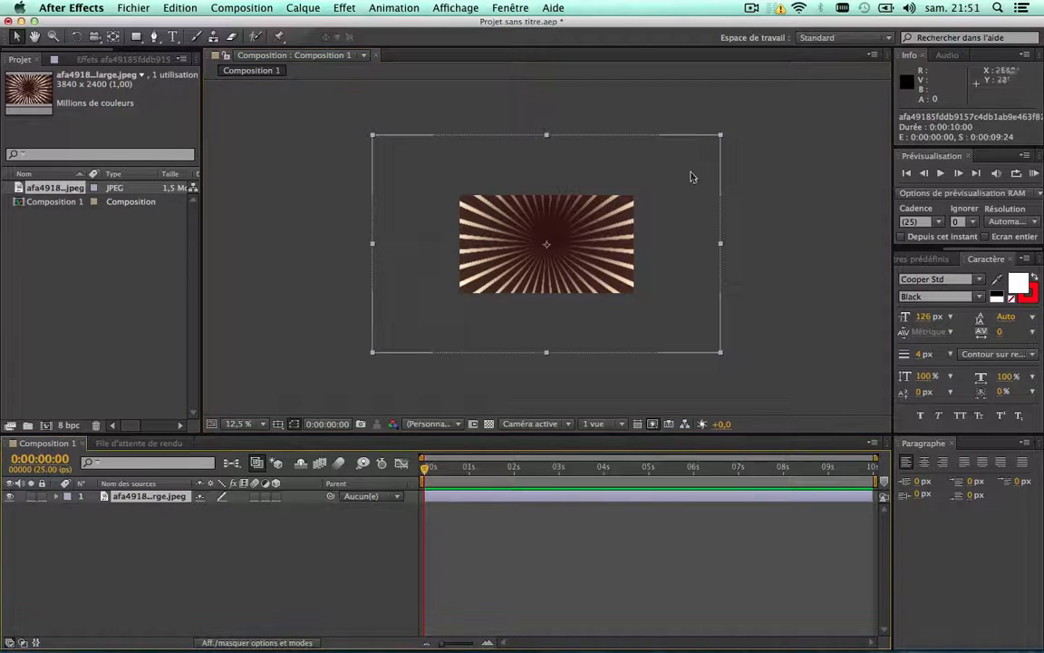
drag(720, 135, 648, 189)
key(period)
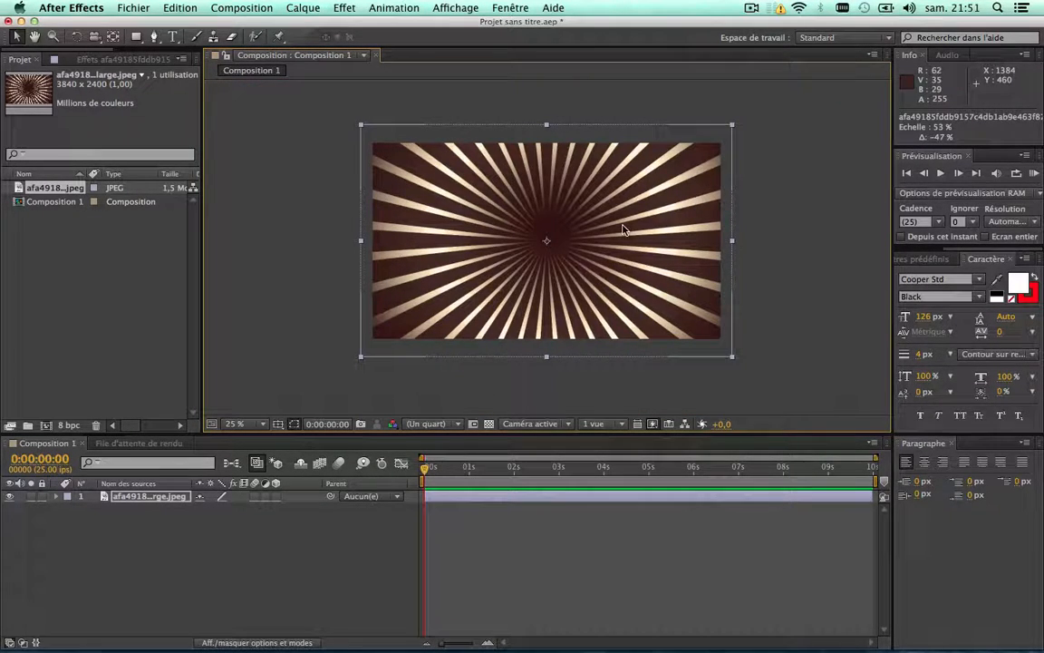
scroll(591, 266, up, 2)
scroll(591, 267, down, 2)
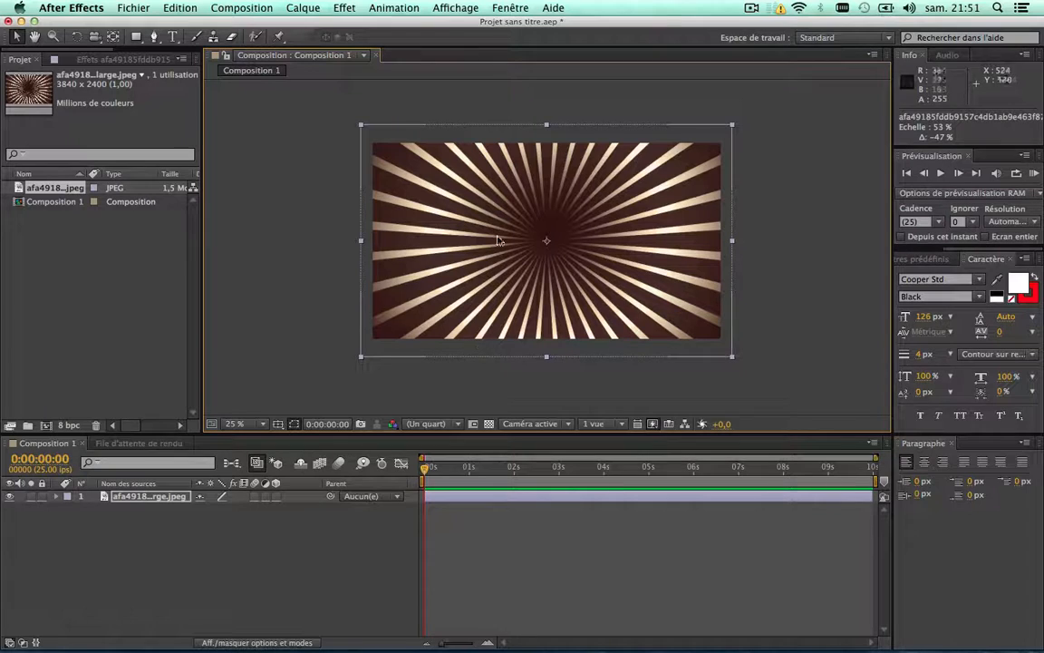
Try the Correction colorimétrique effect's hue, lightness and saturation adjustments on the sunburst layer, and delete the effect
click(131, 497)
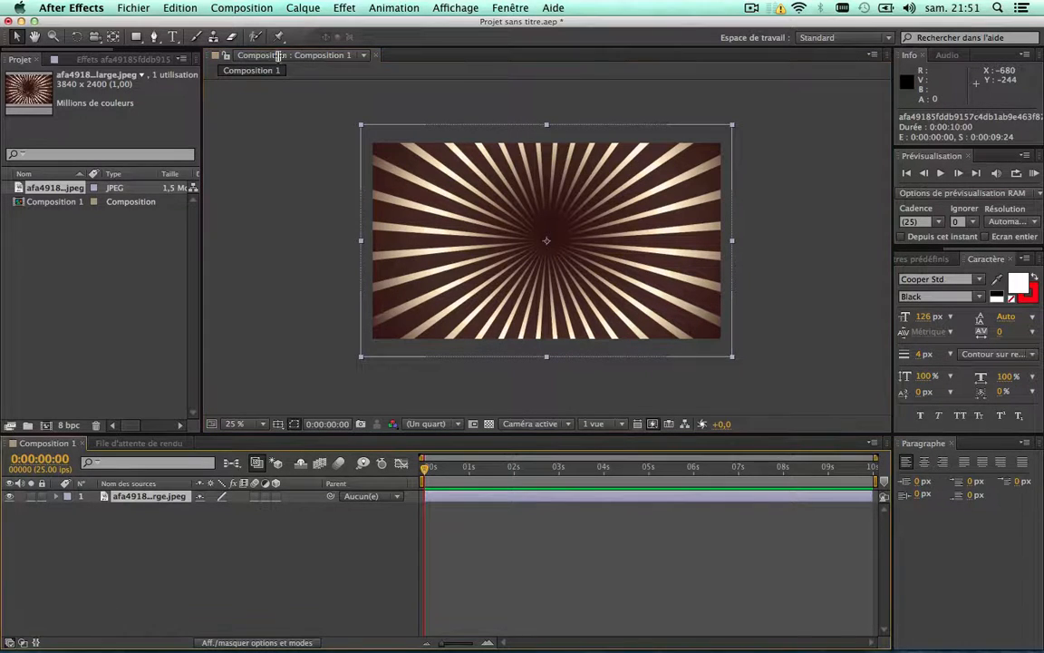
click(336, 7)
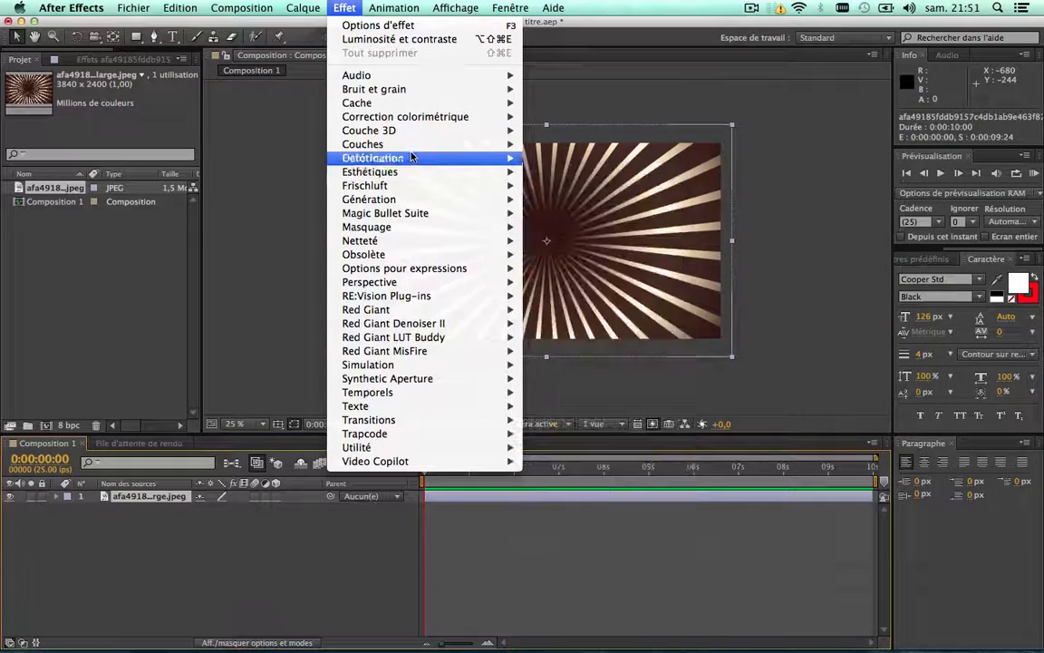
mouse_move(410, 145)
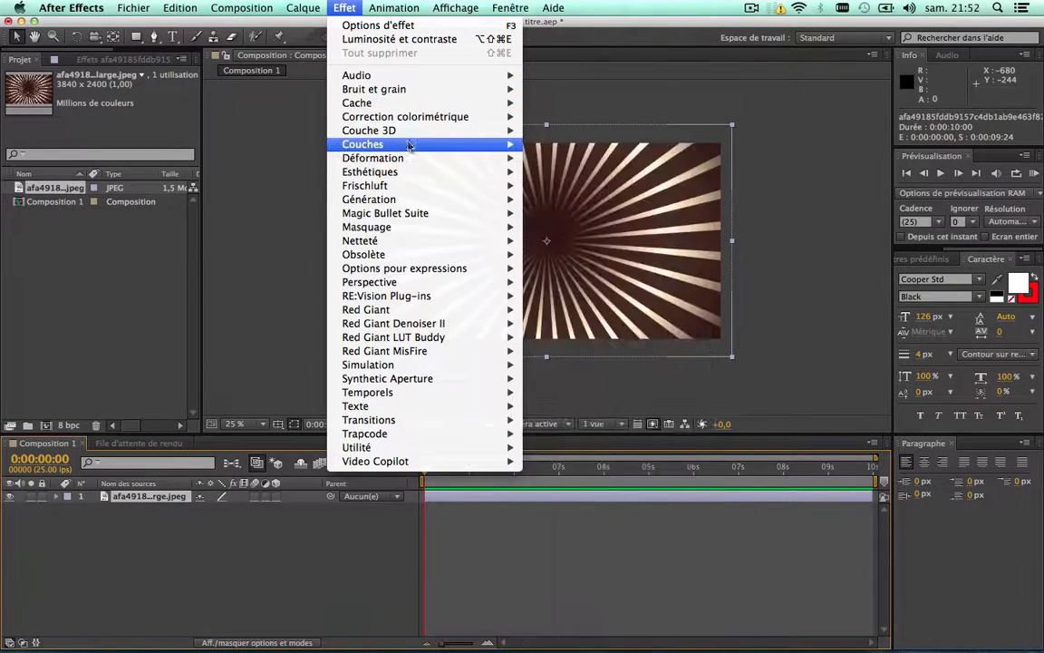
mouse_move(414, 186)
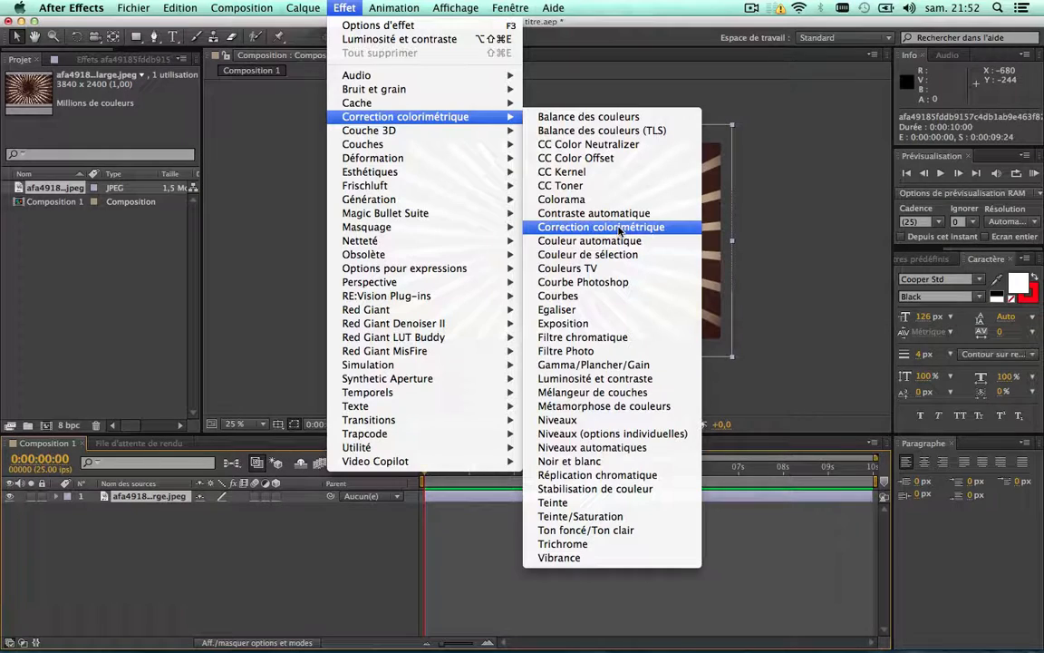
click(571, 227)
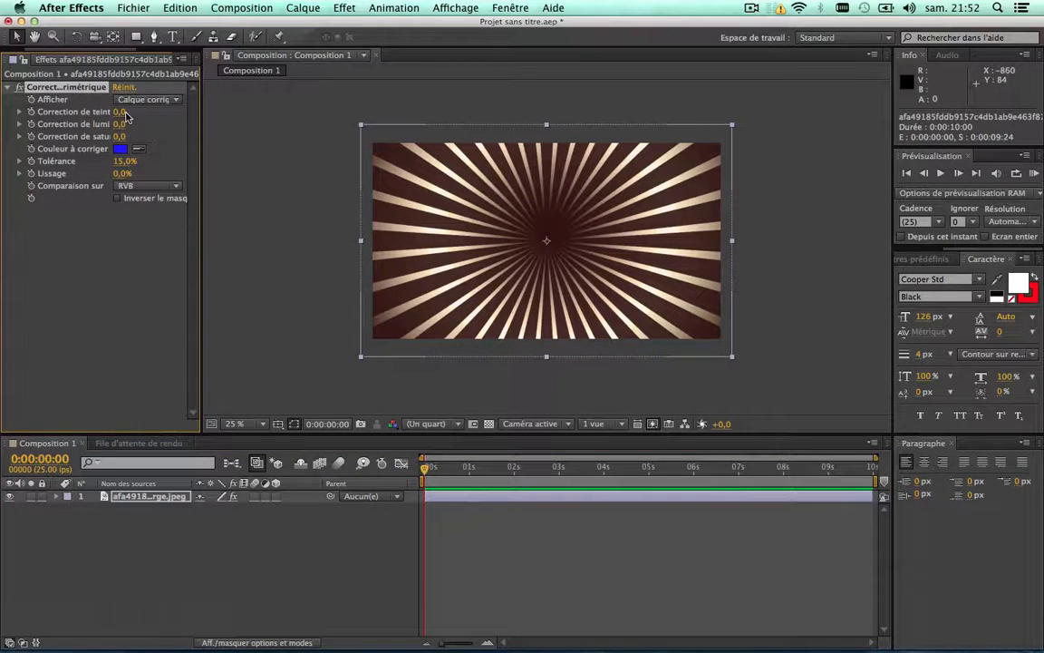
drag(126, 115, 131, 112)
key(super+z)
drag(118, 124, 138, 125)
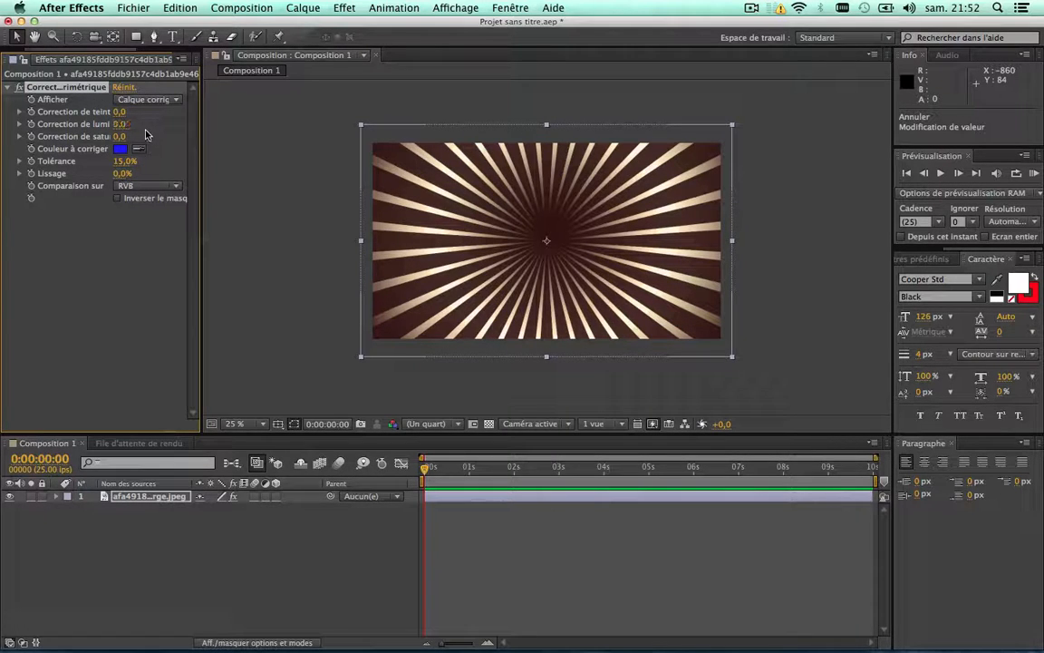
key(super+z)
drag(121, 136, 137, 136)
key(Delete)
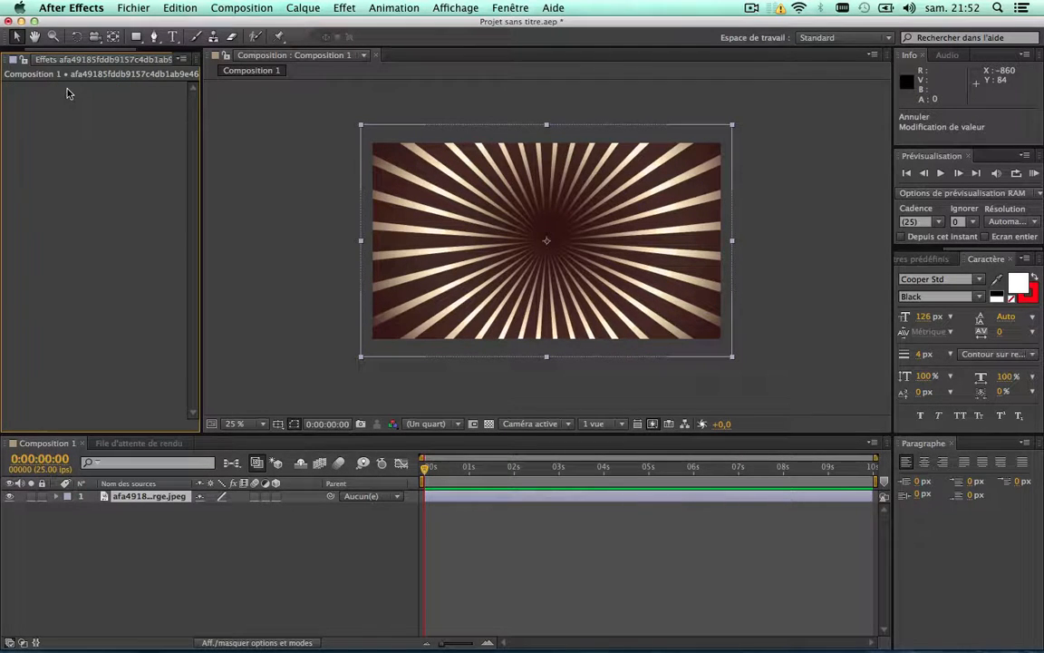
Apply the Balance des couleurs effect to the sunburst layer
click(345, 7)
mouse_move(405, 127)
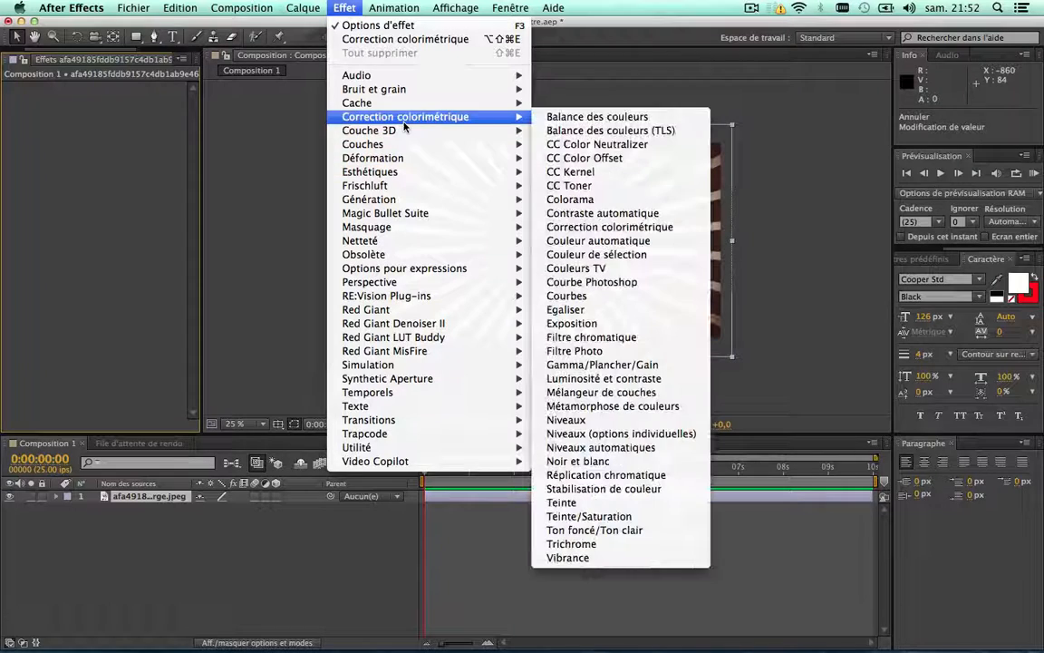
click(635, 122)
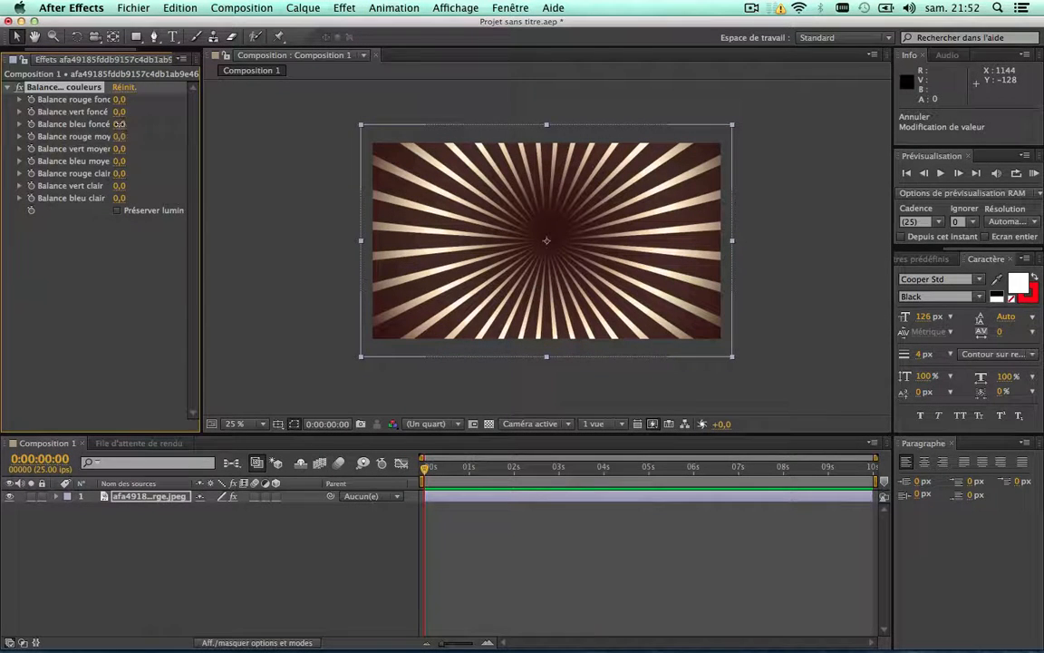
Try raising the dark blue balance and setting the light green balance to 42, undoing each change
drag(157, 130, 237, 139)
key(super+z)
drag(120, 190, 154, 190)
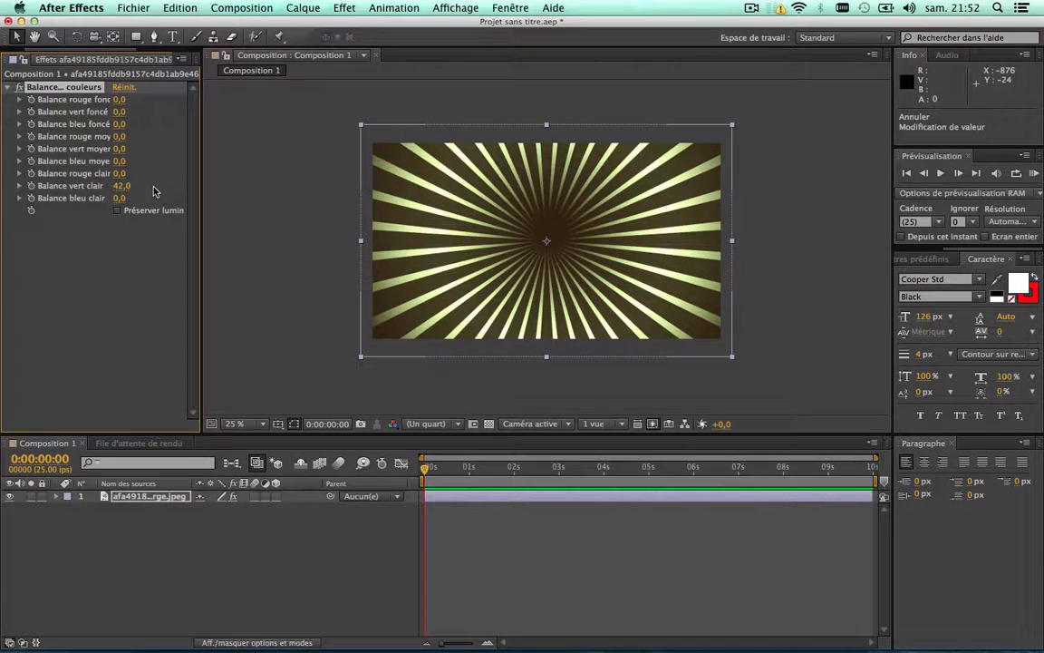
key(super+z)
Set the colour balance to dark blue 45, dark green -18, dark red -19 and midtone blue 27
drag(120, 124, 140, 124)
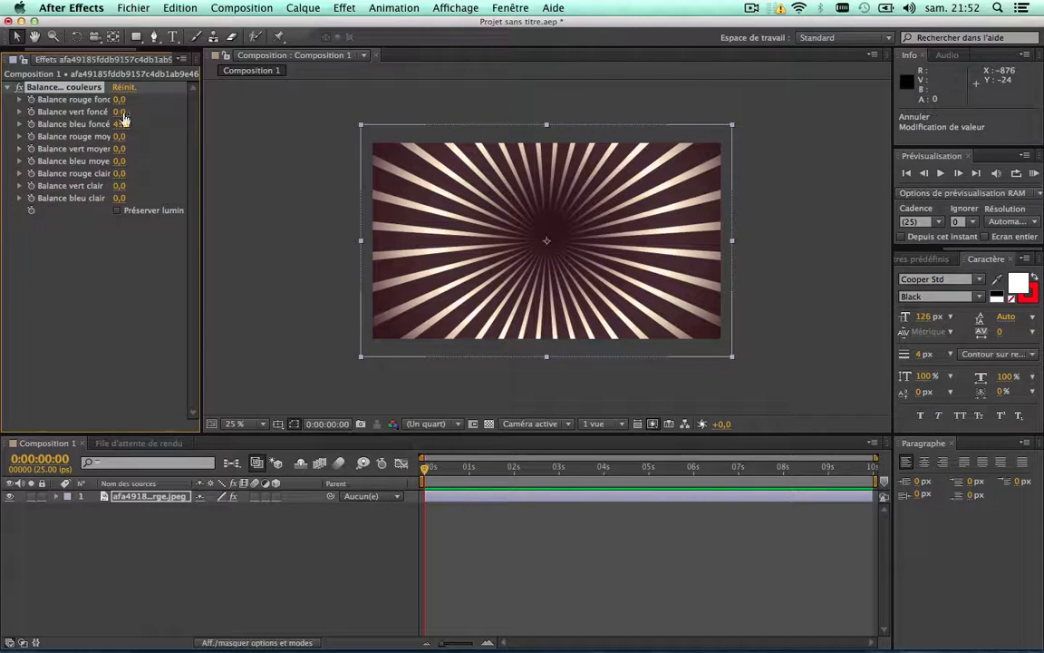
mouse_move(122, 113)
mouse_down()
mouse_move(101, 113)
mouse_move(127, 107)
mouse_move(116, 122)
mouse_move(108, 99)
mouse_move(118, 99)
mouse_move(107, 100)
mouse_up()
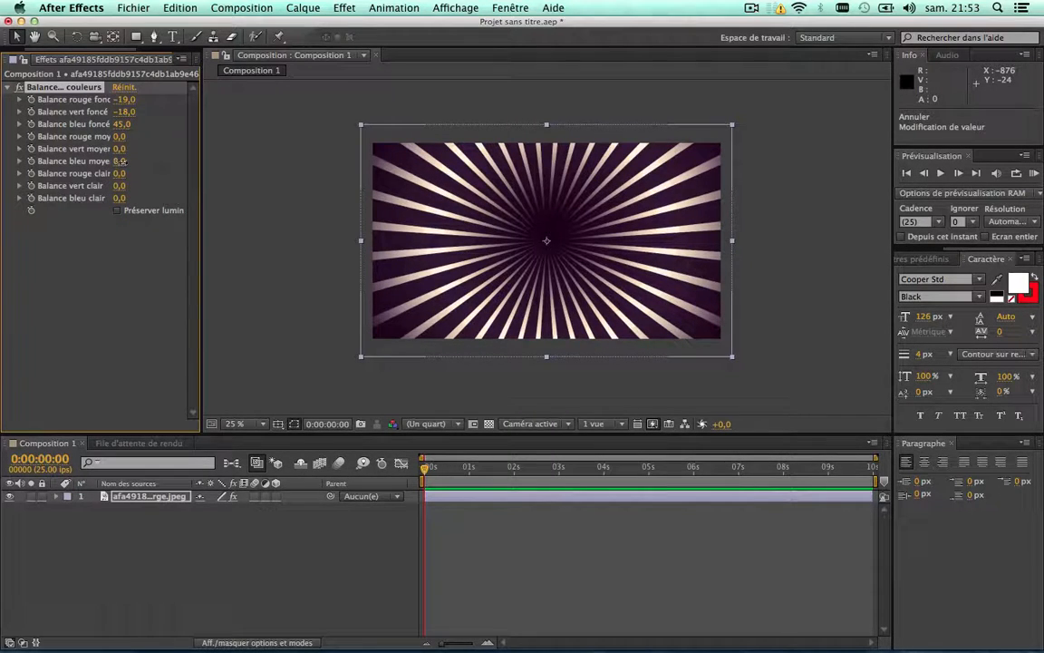
drag(121, 160, 137, 161)
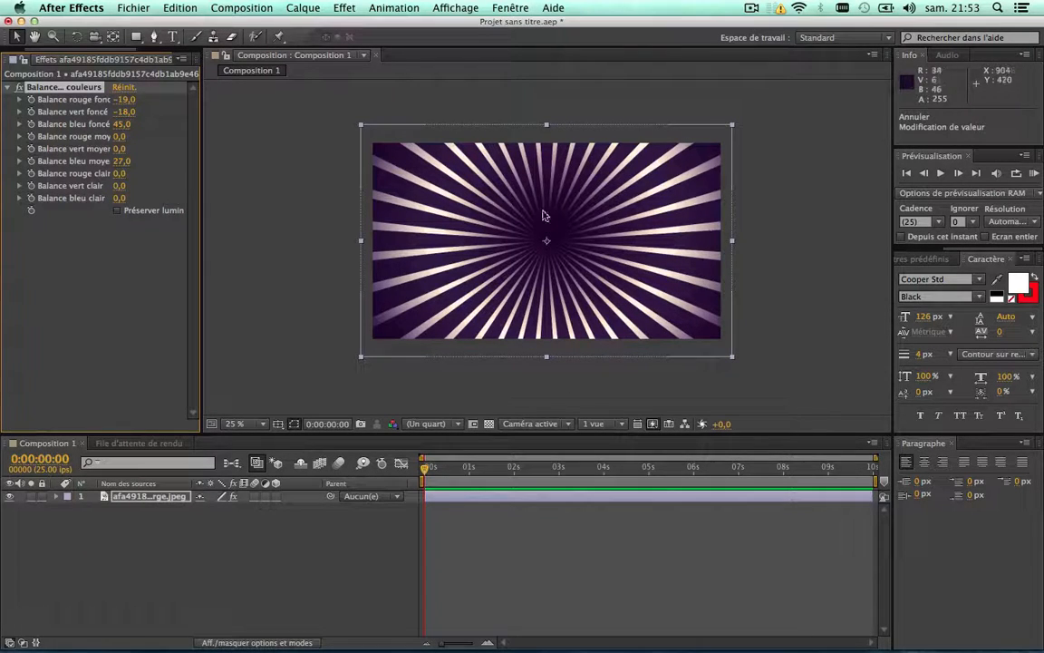
Add a text layer reading "ABONNE" over the sunburst, in the left half of the composition
click(130, 535)
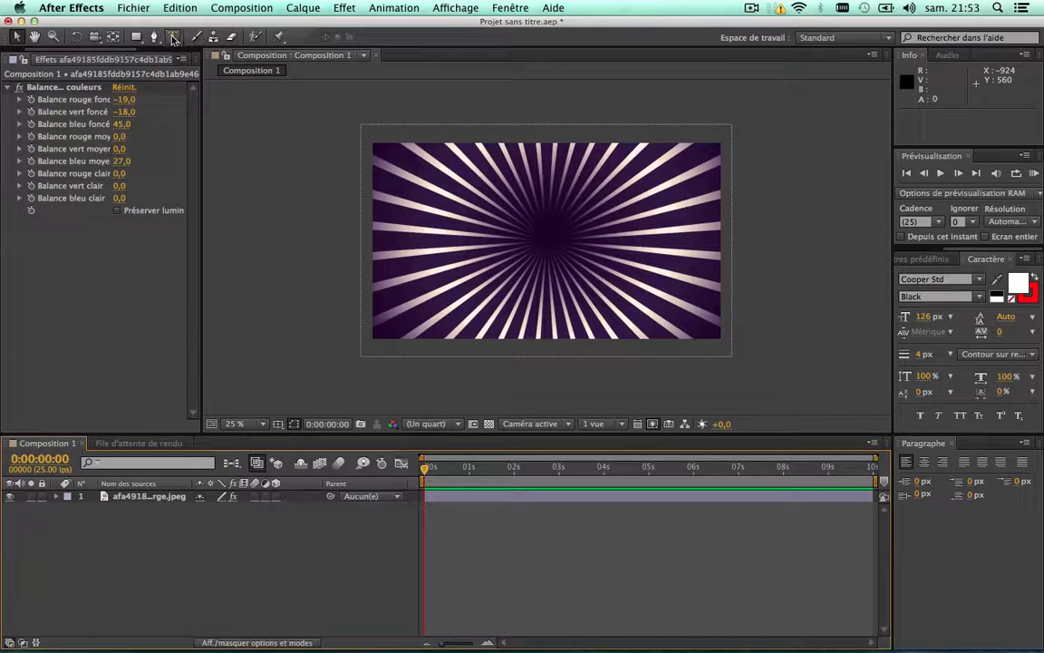
click(172, 38)
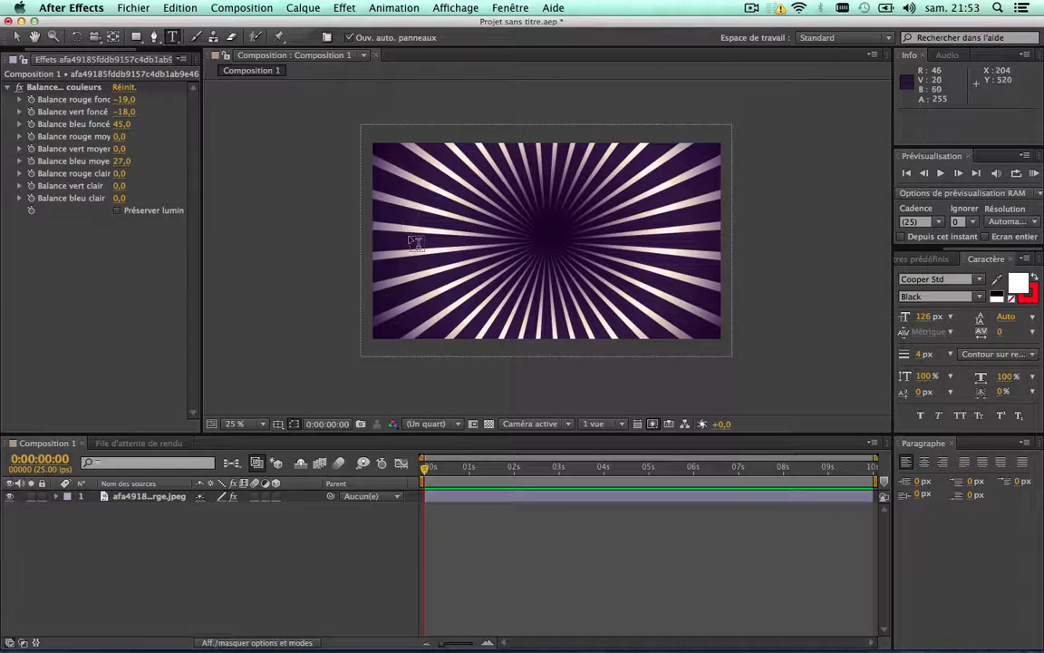
scroll(410, 239, up, 2)
scroll(410, 239, down, 3)
scroll(410, 239, up, 1)
click(427, 227)
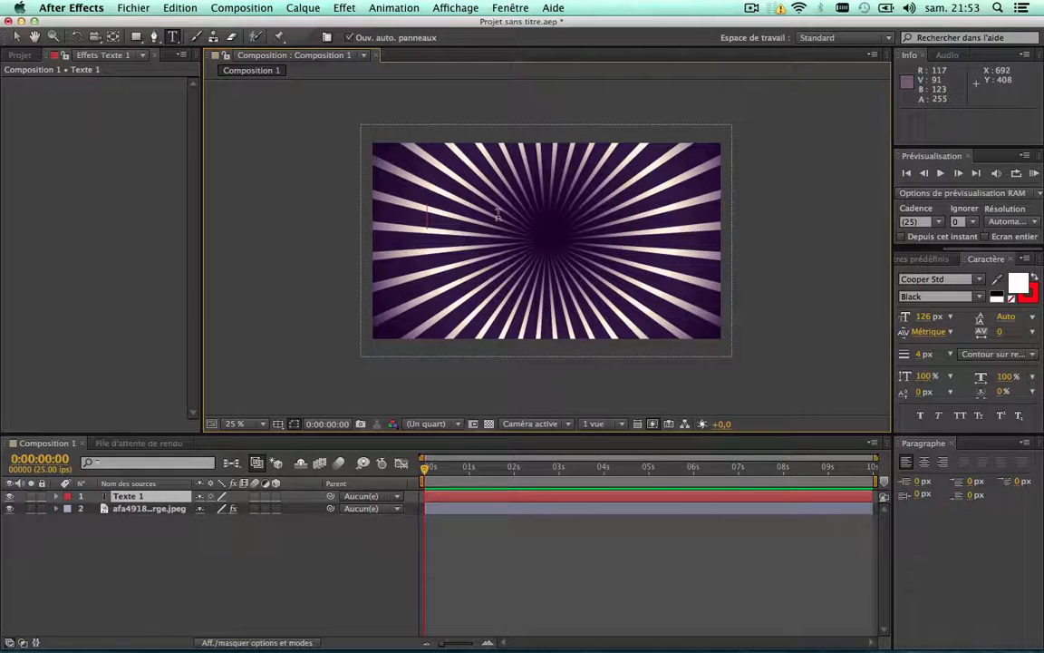
text(A)
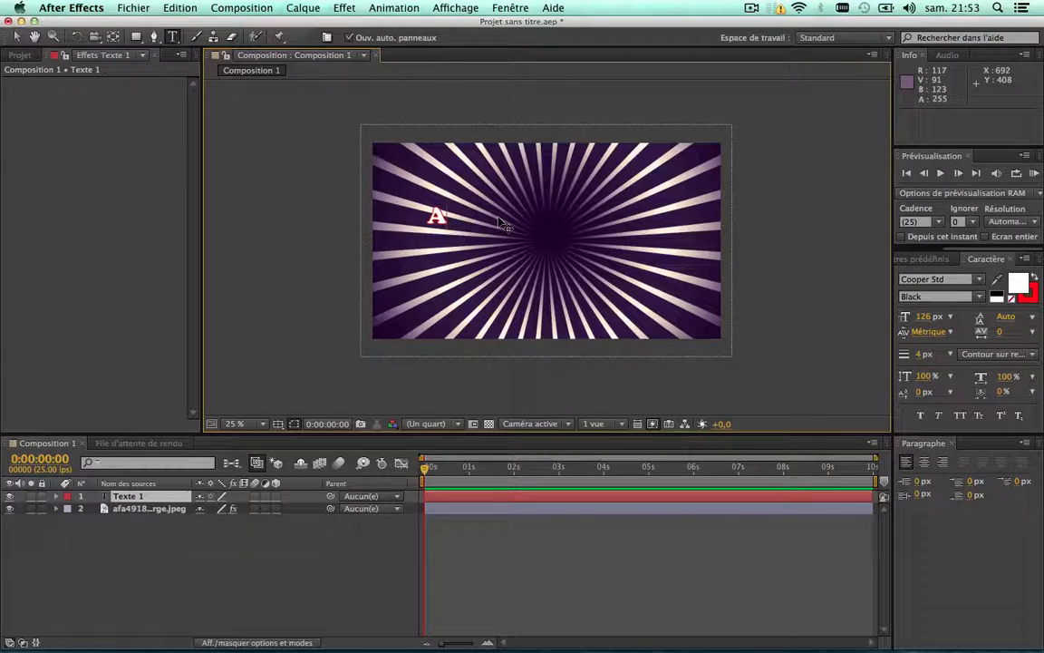
text(Bonne)
key(BackSpace)
key(BackSpace)
key(BackSpace)
key(BackSpace)
key(BackSpace)
text(BONNE)
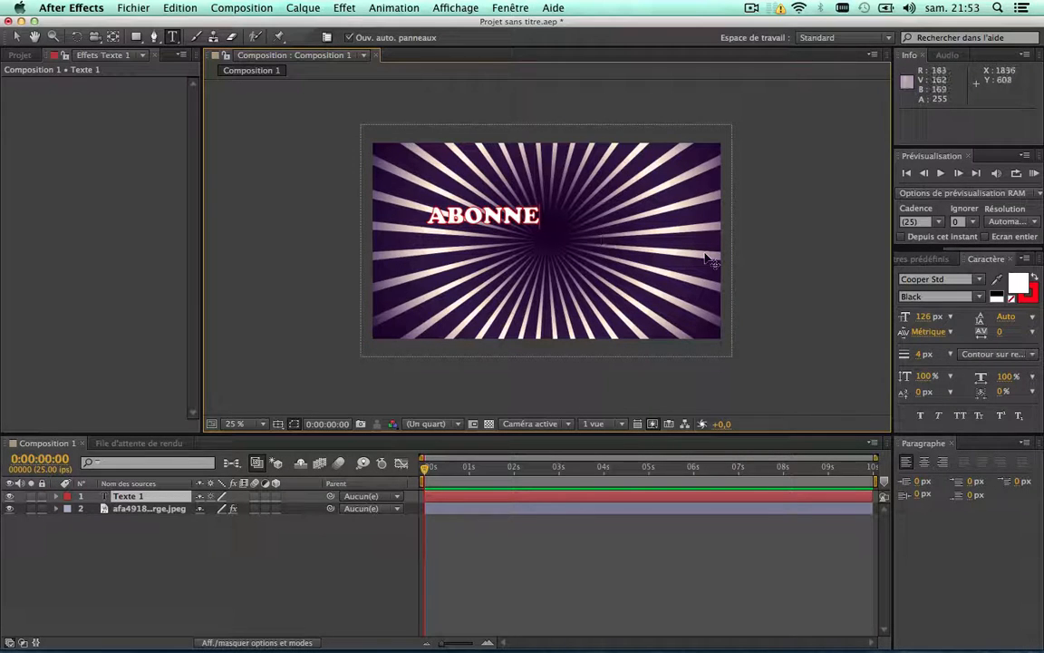
scroll(563, 175, up, 2)
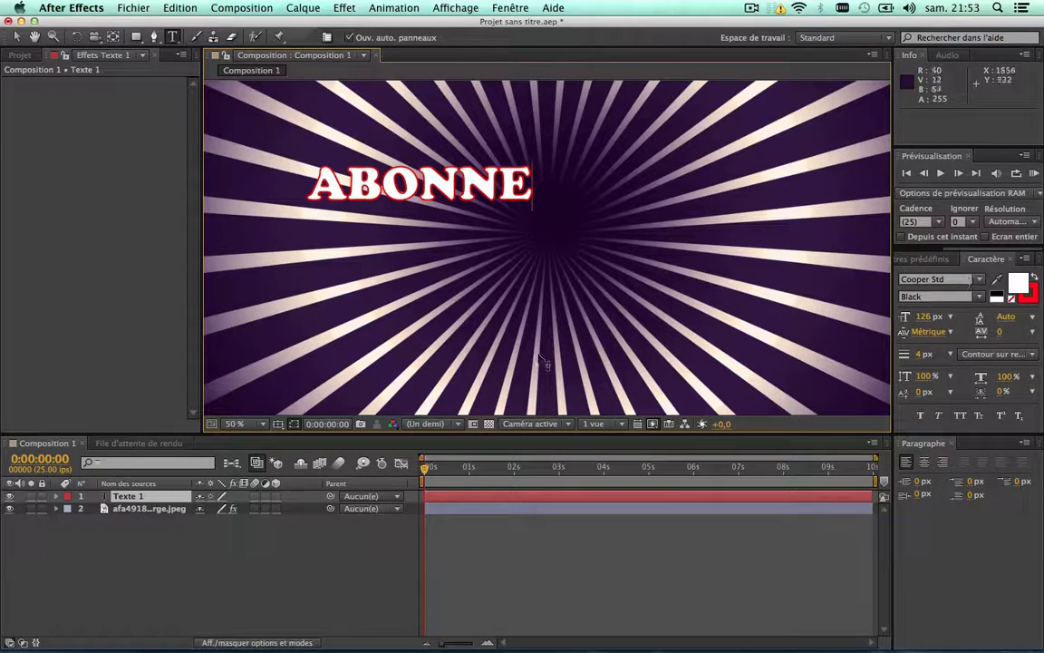
Select the ABONNE text layer and choose the Cooper Std font for it
click(165, 498)
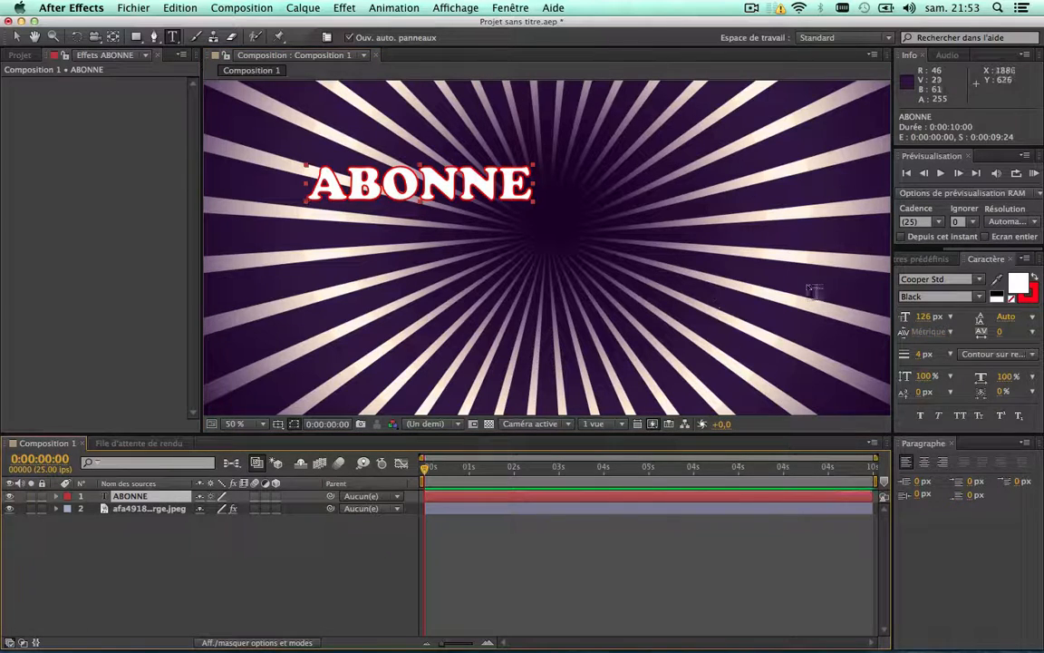
click(981, 280)
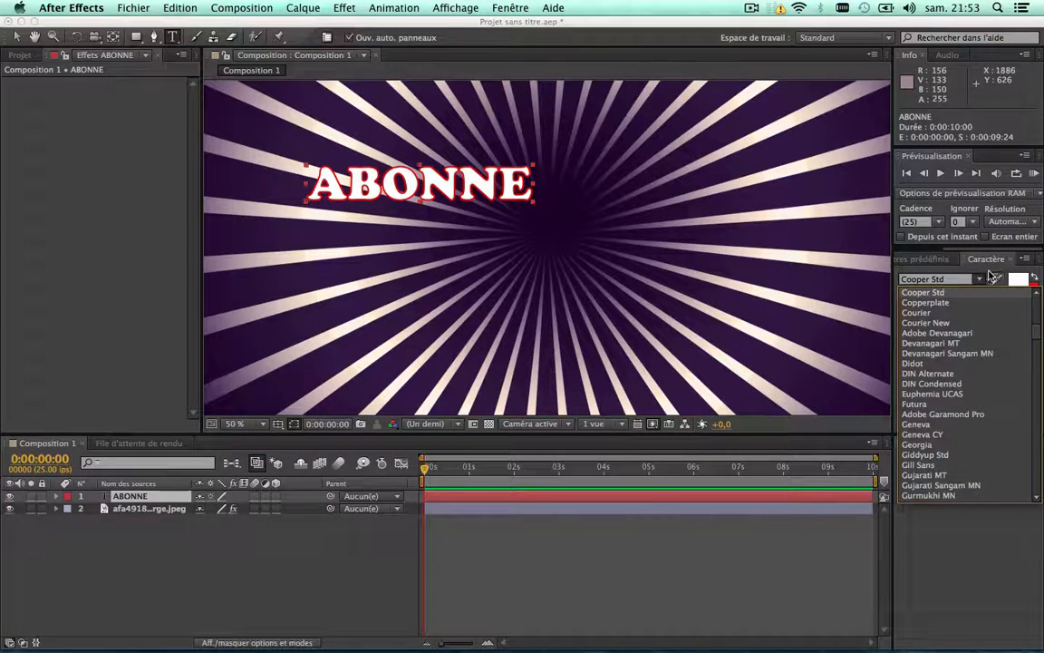
click(926, 291)
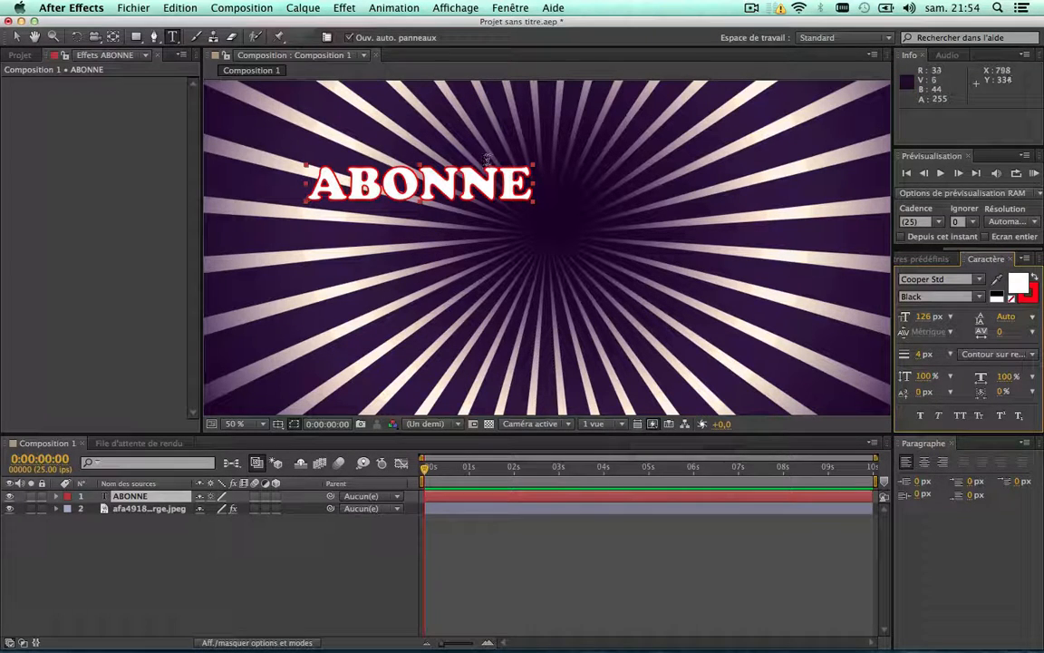
Set the ABONNE text's stroke colour to green 00AD17
click(1032, 296)
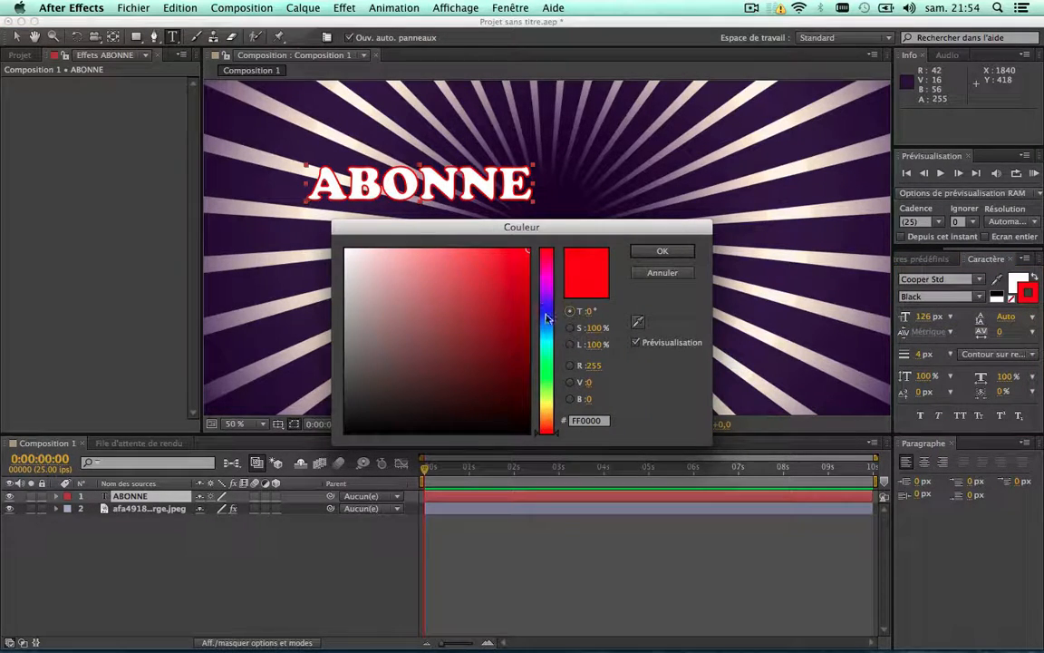
drag(547, 318, 550, 371)
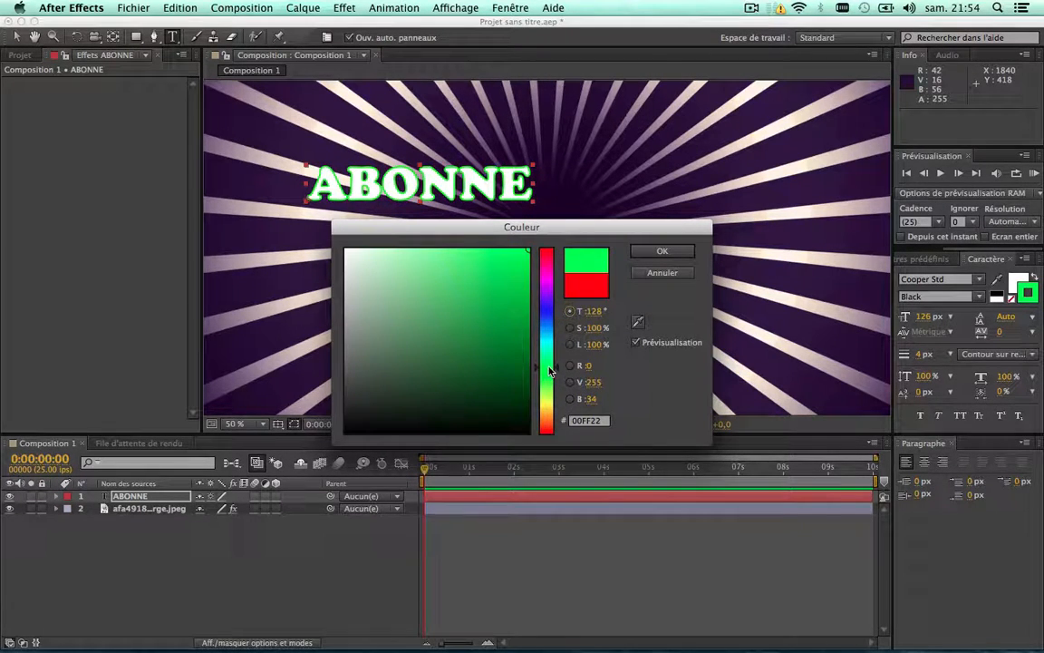
drag(384, 361, 328, 445)
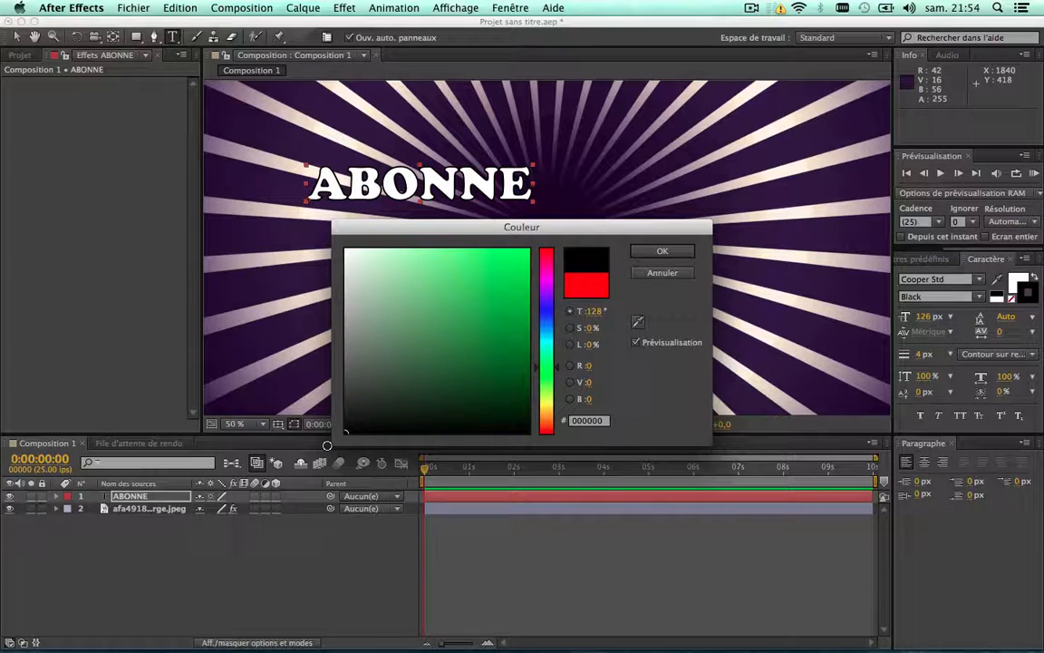
drag(327, 445, 533, 308)
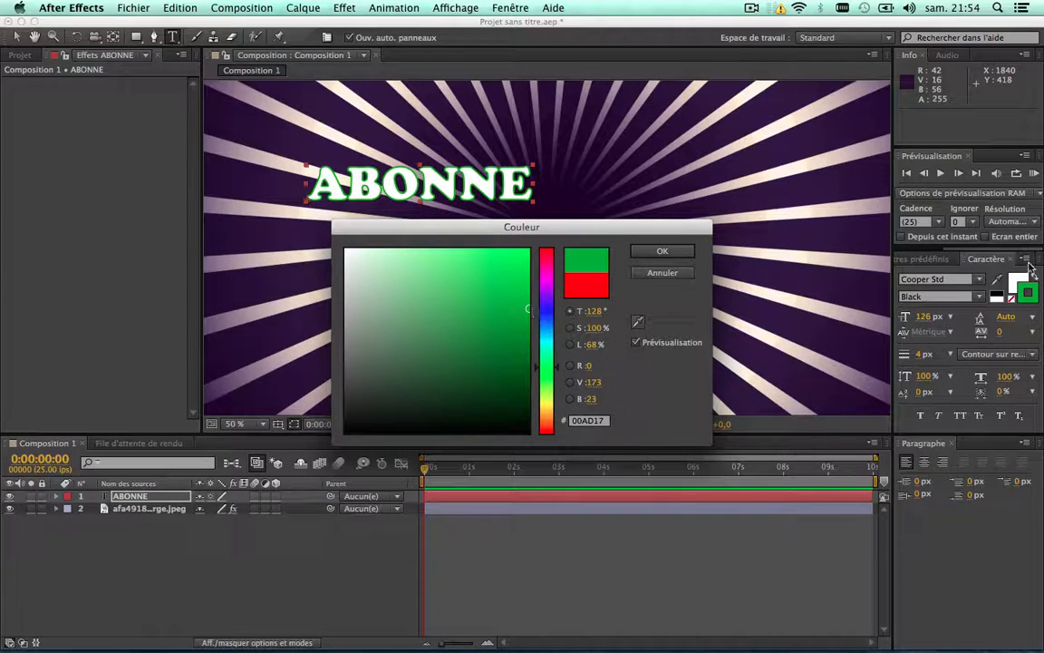
click(663, 251)
Choose black (000000) as the fill colour of the ABONNE text
click(1016, 282)
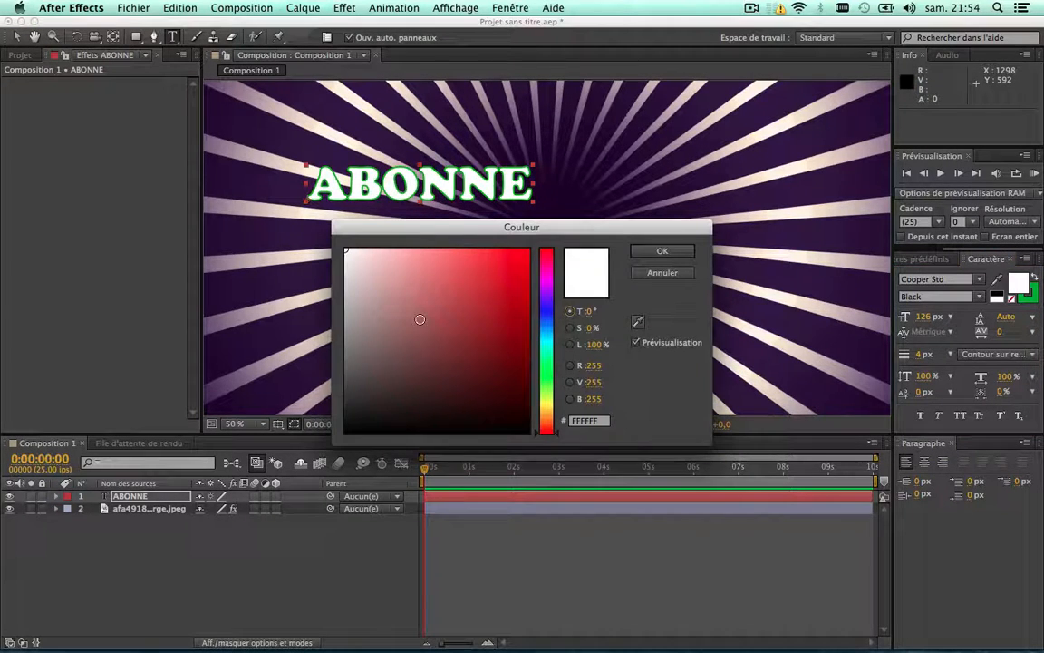
drag(419, 319, 297, 476)
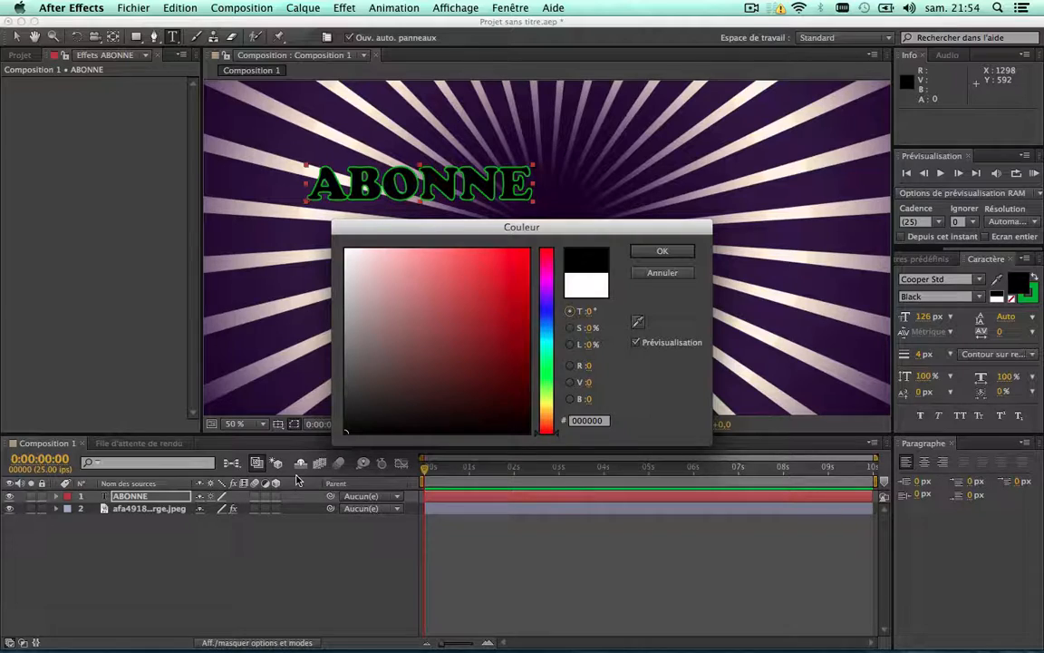
Switch to Finder, open Rendu Game intro FIN.mp4 from the Chaine Gaming folder's Paramétre Chaine subfolder, examine its text colours, and return to After Effects
mouse_move(272, 646)
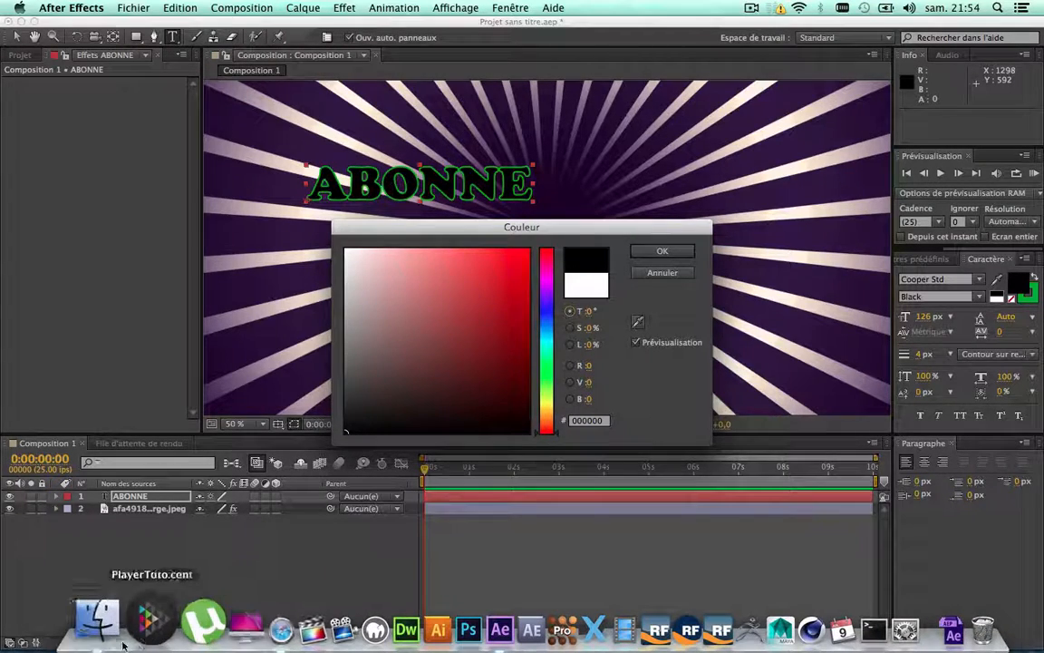
click(100, 624)
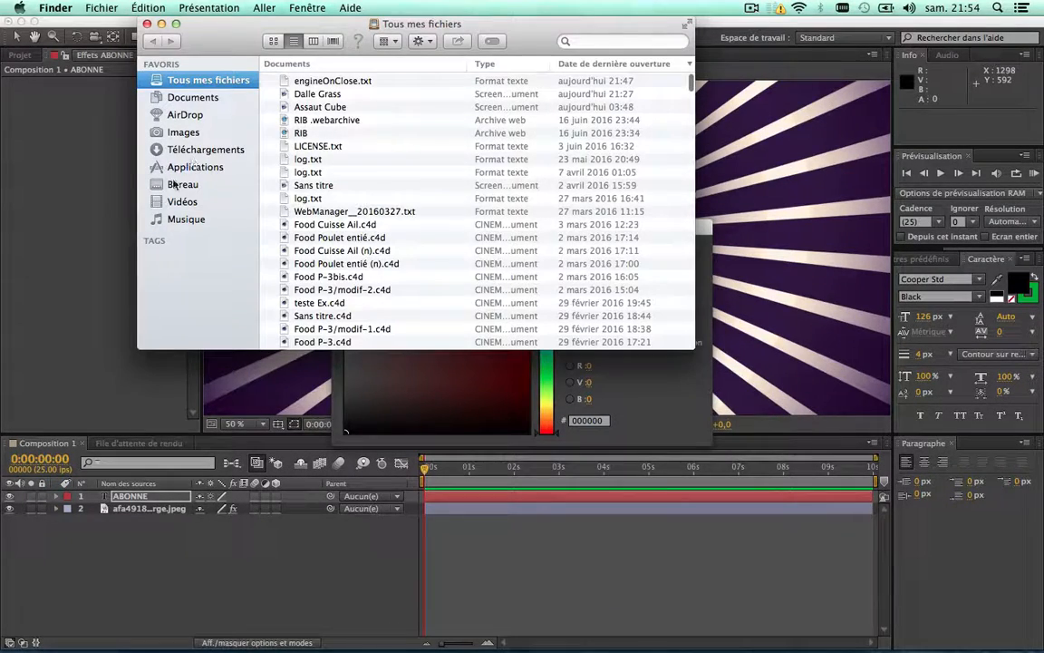
click(179, 186)
double_click(311, 186)
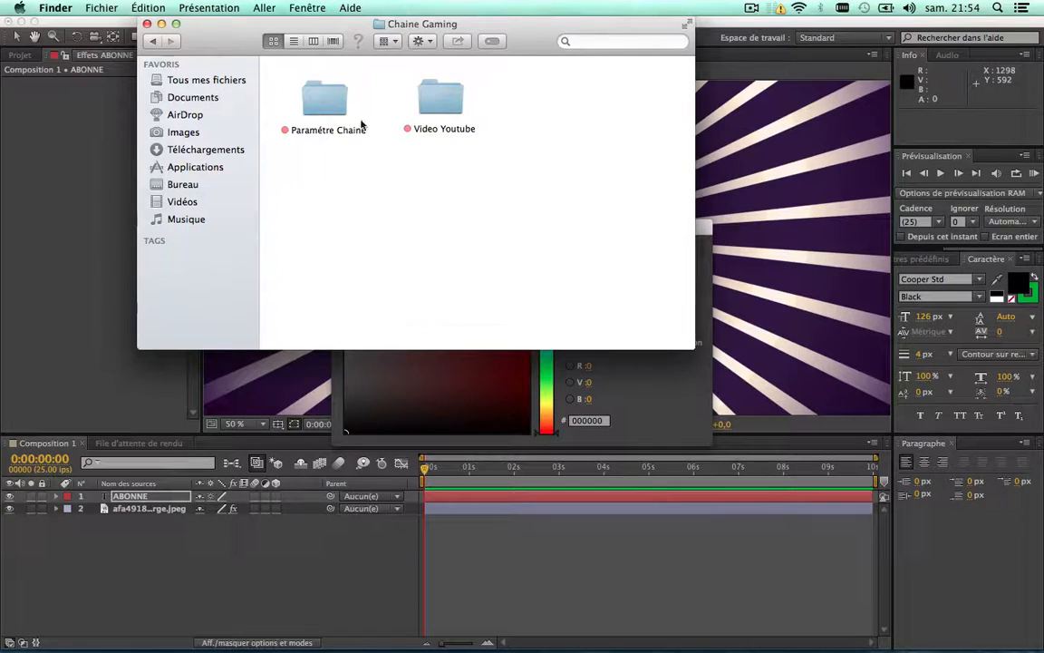
double_click(323, 99)
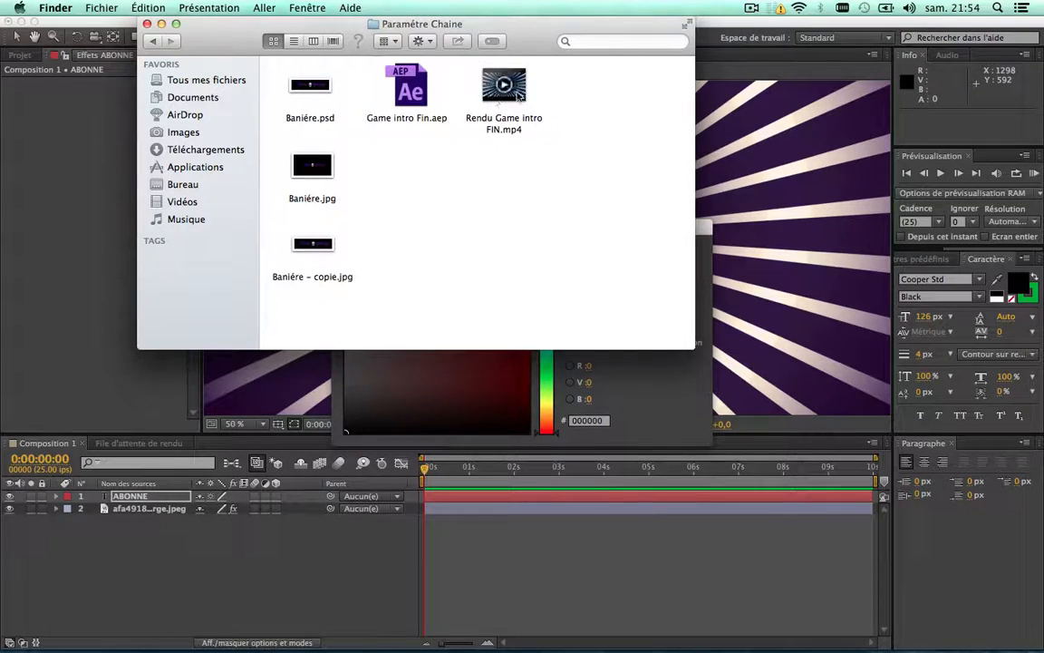
click(517, 94)
double_click(517, 94)
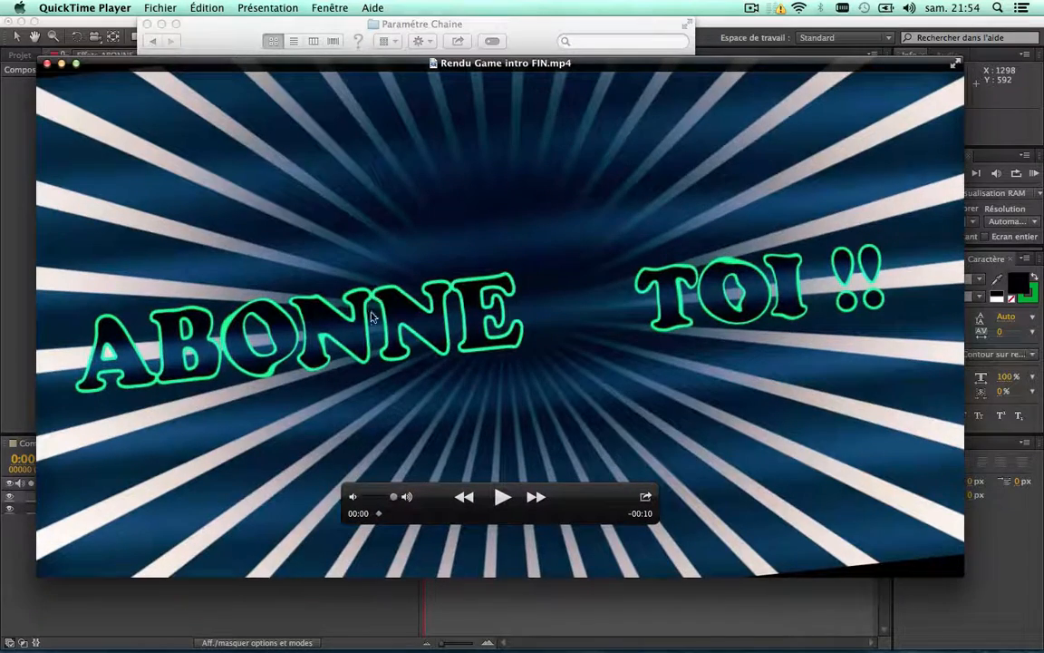
click(46, 64)
click(65, 151)
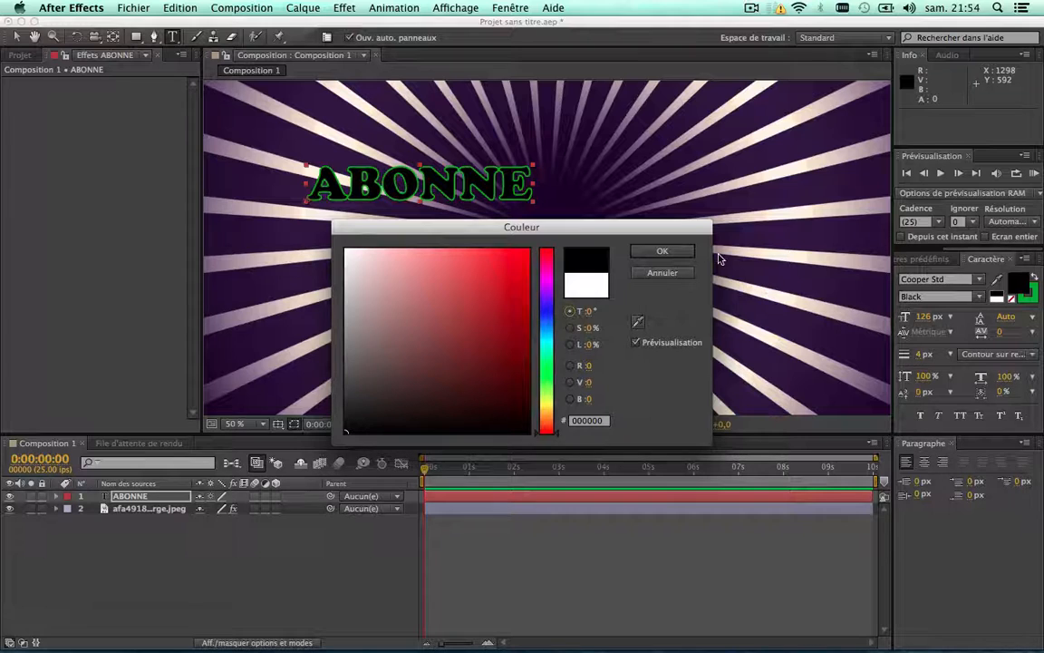
Apply the black fill and set the ABONNE text's stroke colour to light green 7FFF90
click(684, 253)
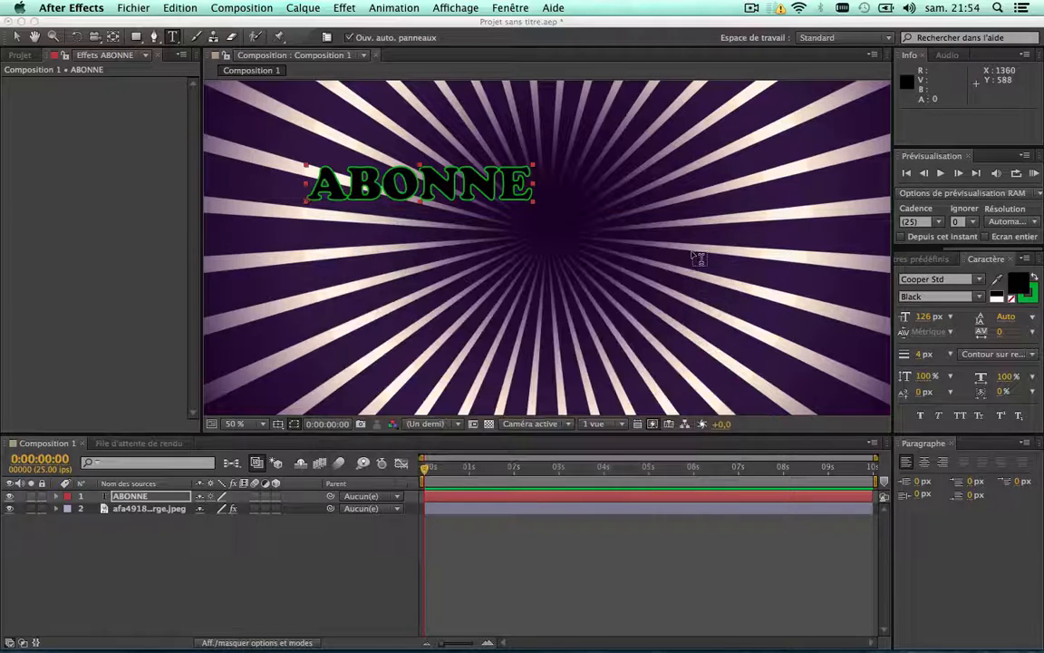
click(1030, 293)
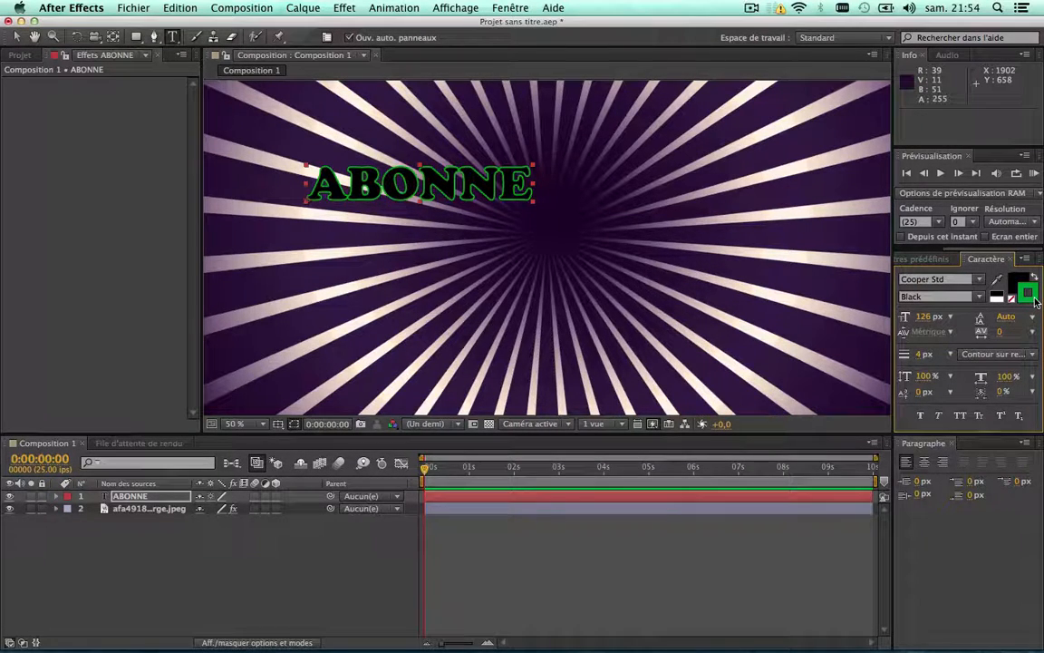
click(1034, 299)
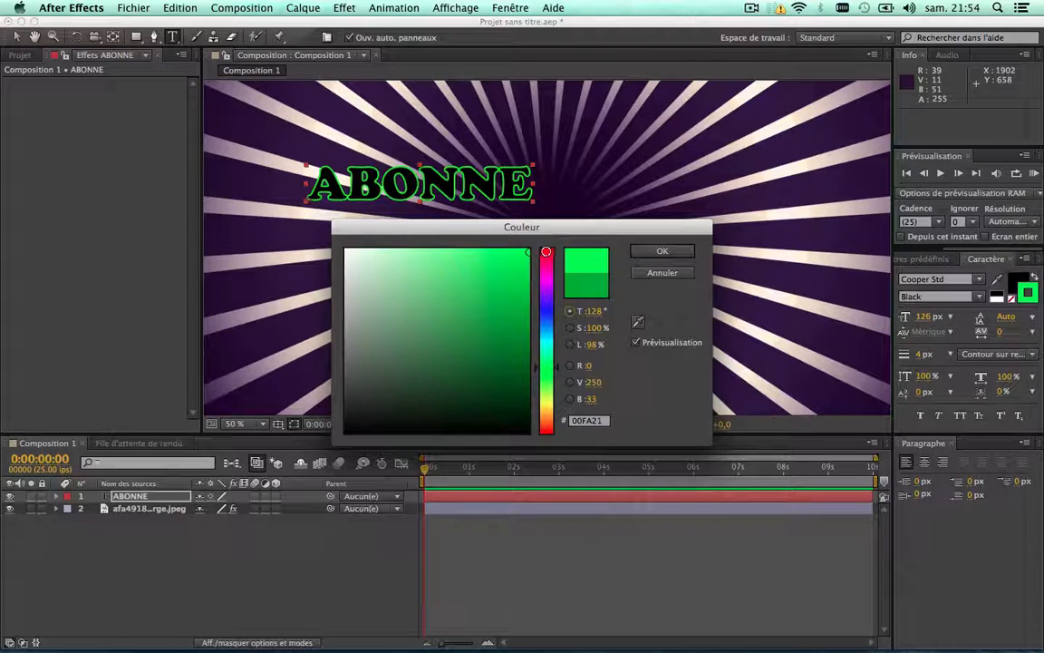
drag(458, 249, 436, 235)
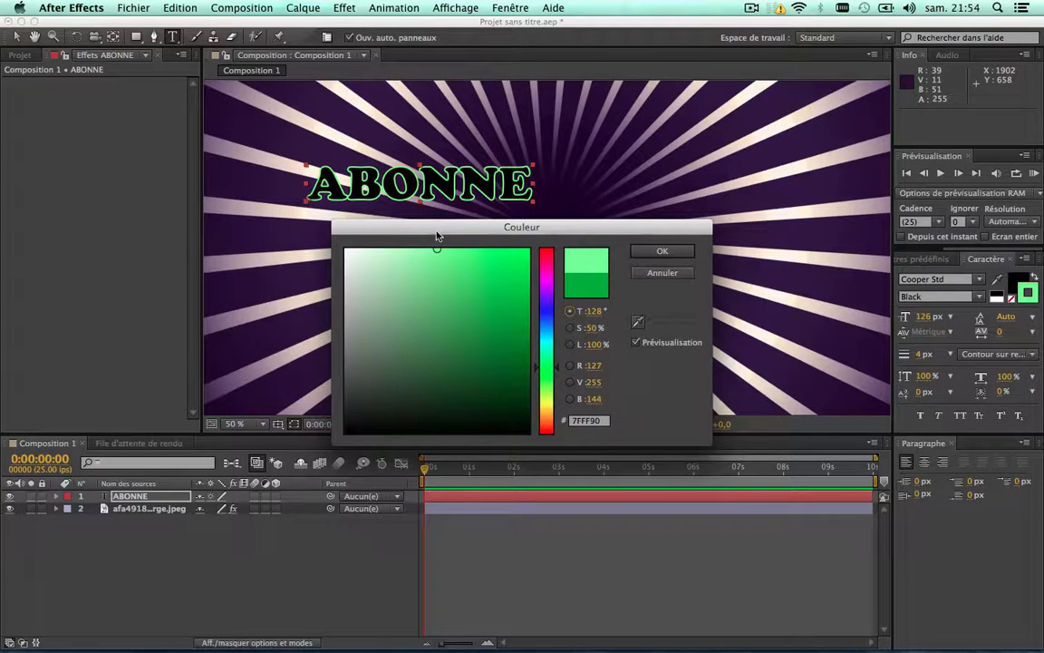
click(664, 252)
Set the sunburst layer's colour balance to dark blue 17, light red -2, light green 25 and light blue 53
scroll(419, 267, down, 2)
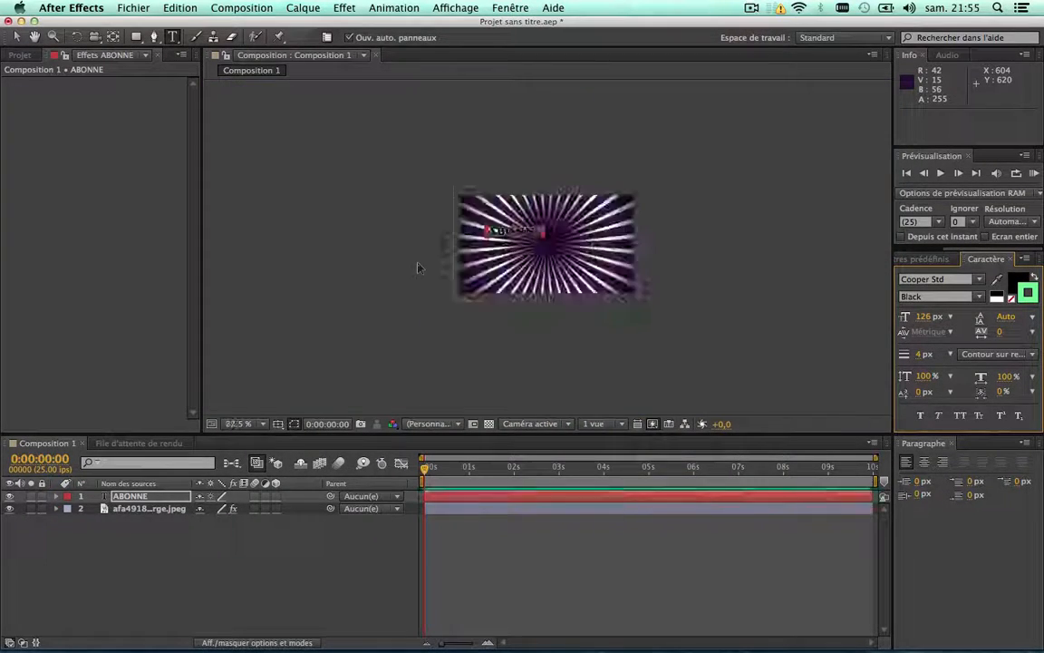
click(141, 509)
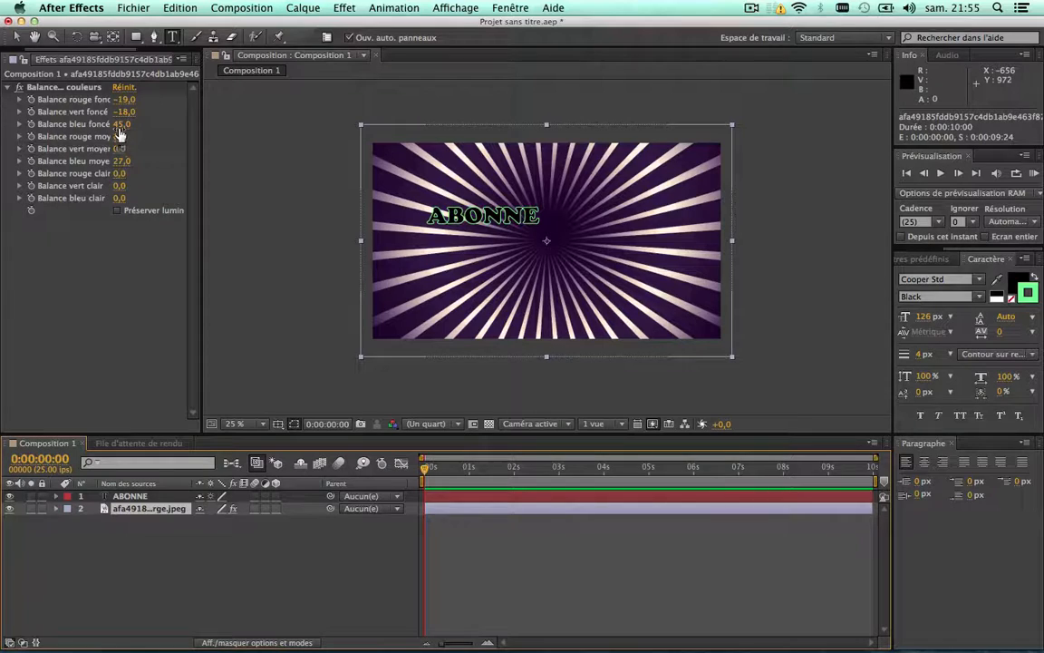
drag(120, 125, 81, 124)
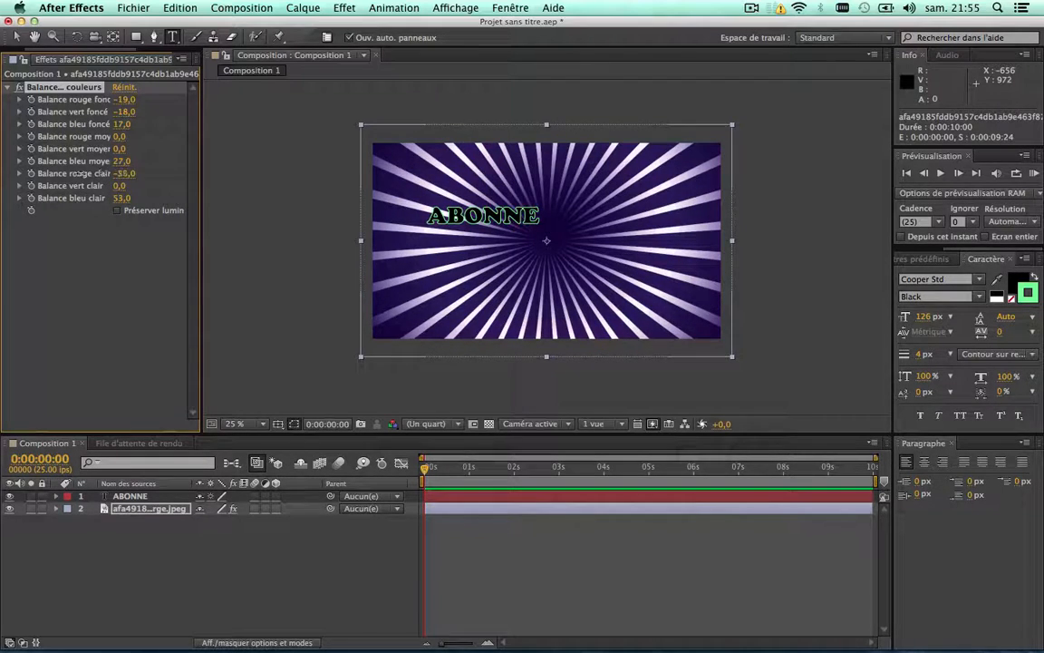
drag(127, 173, 90, 173)
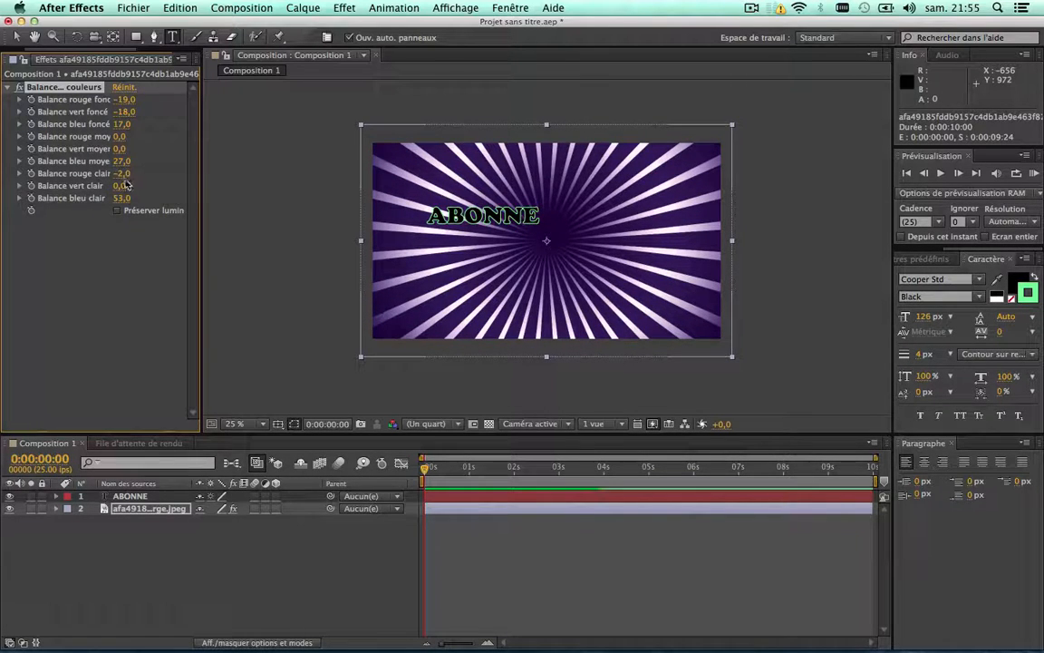
drag(123, 185, 150, 185)
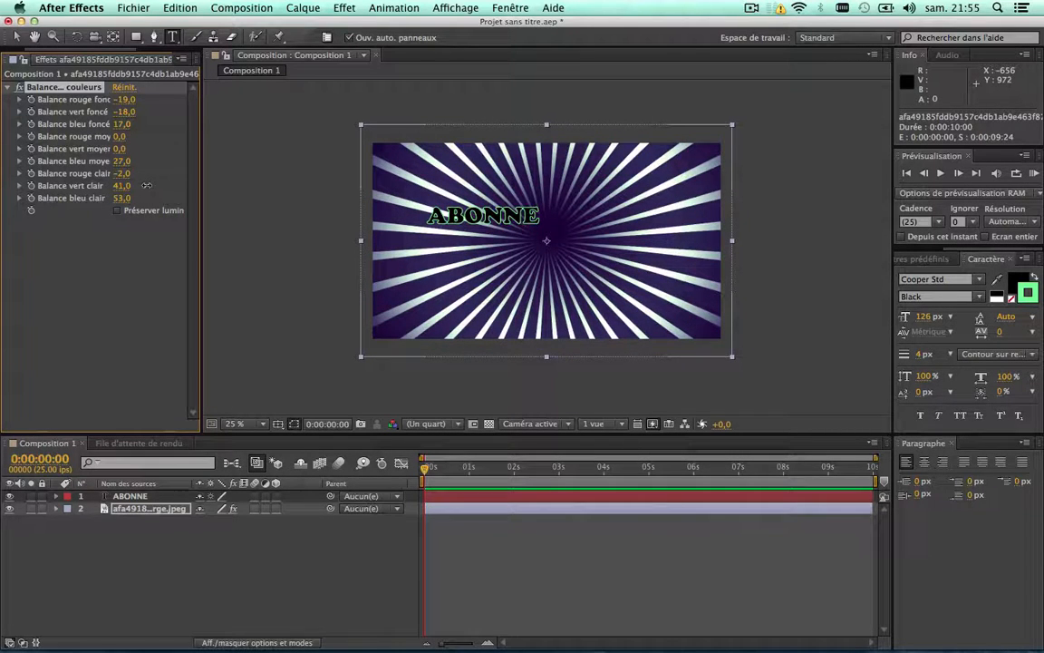
drag(144, 185, 139, 189)
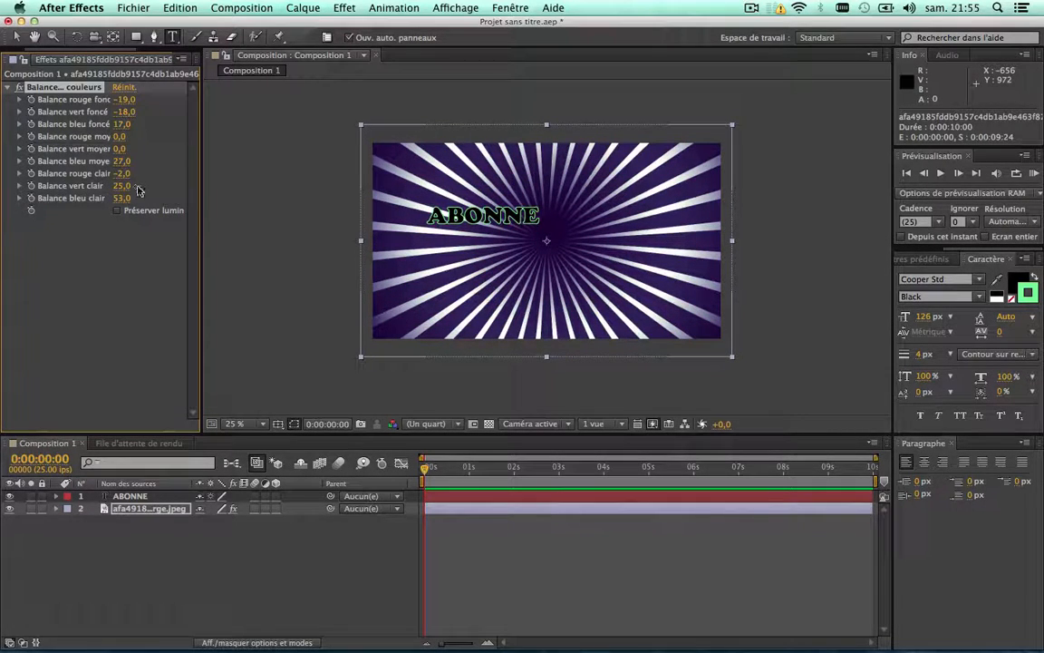
scroll(502, 216, up, 2)
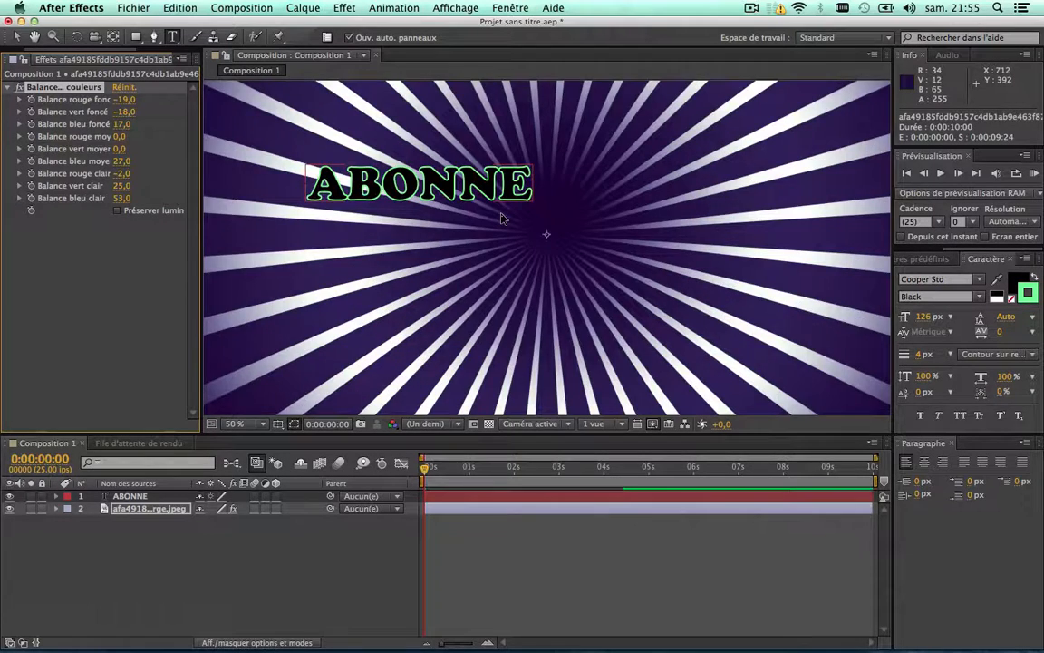
scroll(502, 216, down, 2)
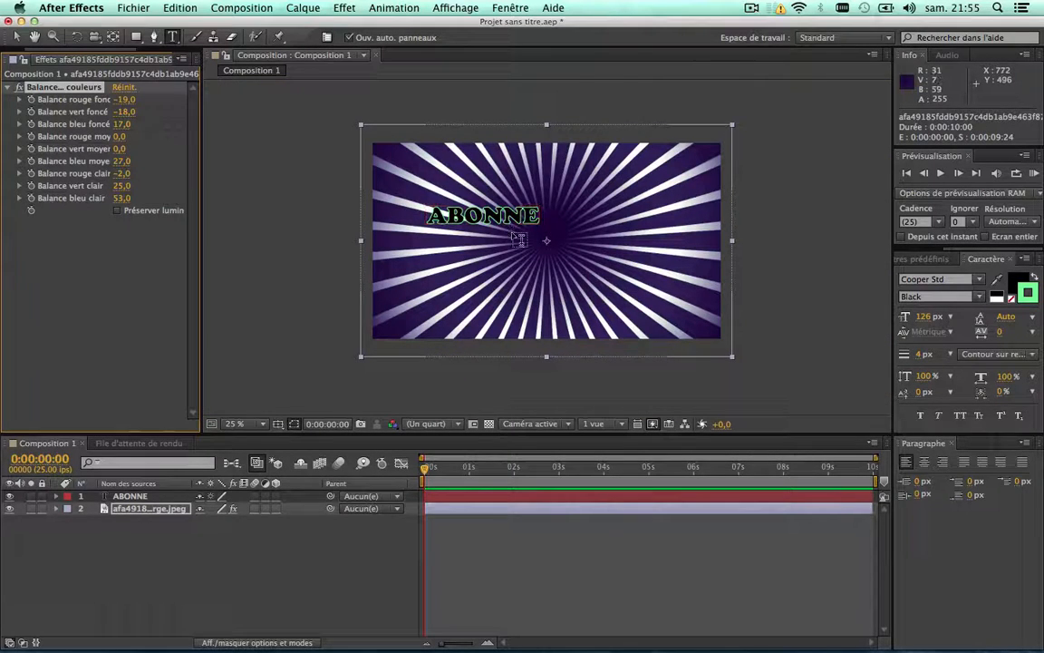
scroll(518, 239, up, 2)
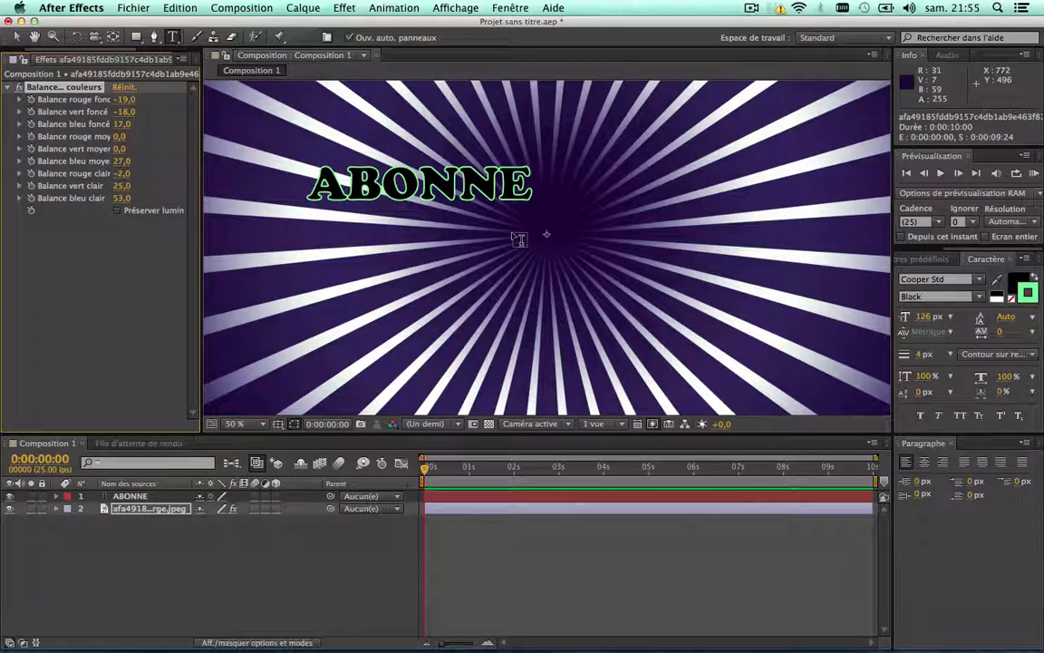
scroll(517, 239, down, 2)
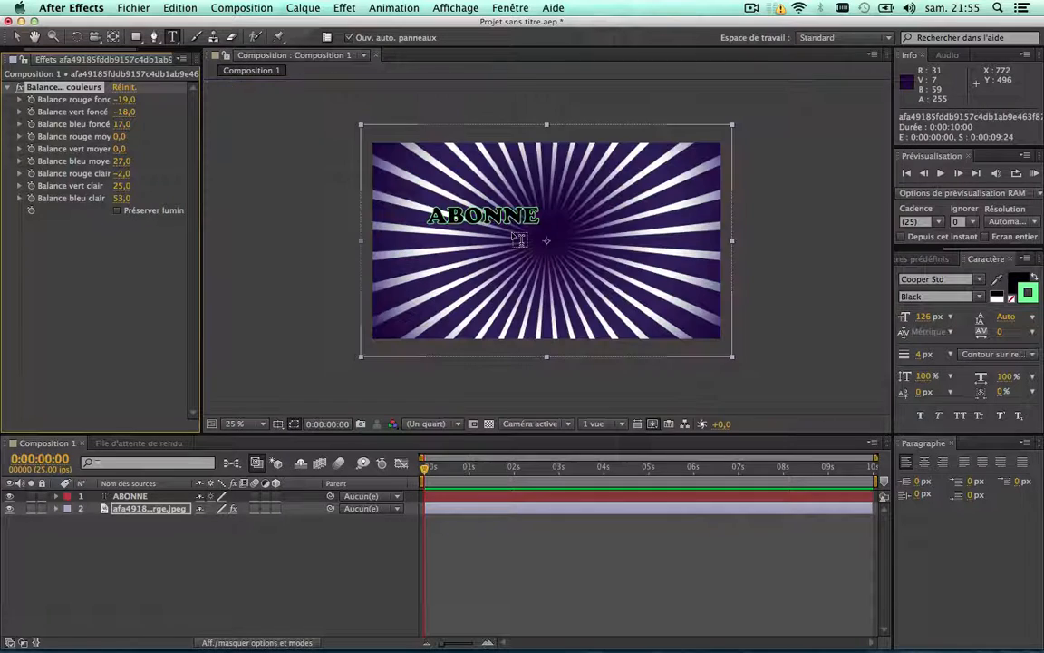
Set the ABONNE text's font size to 156 px and its stroke width to 4 px
click(118, 498)
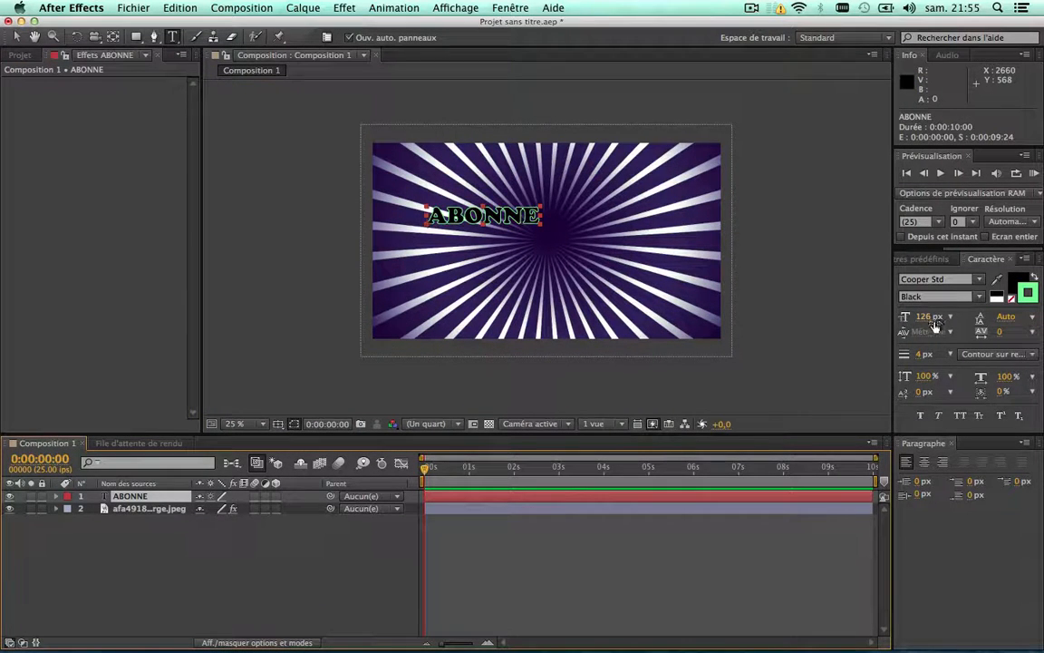
drag(929, 321, 962, 325)
mouse_move(920, 356)
mouse_down()
mouse_move(961, 356)
mouse_move(925, 355)
mouse_up()
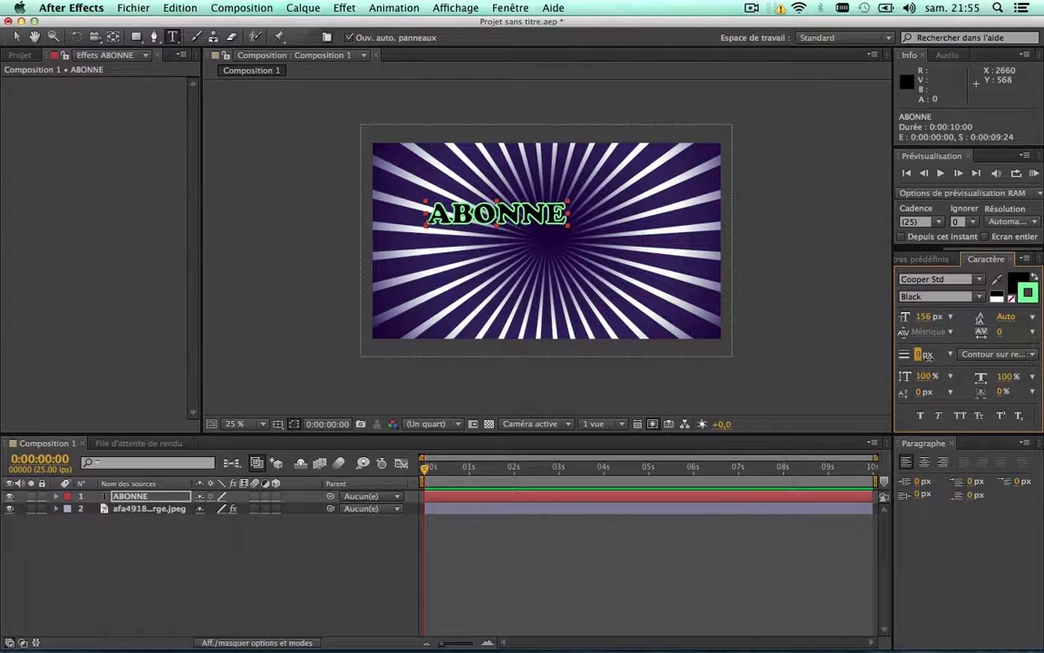
click(920, 356)
text(0)
key(Return)
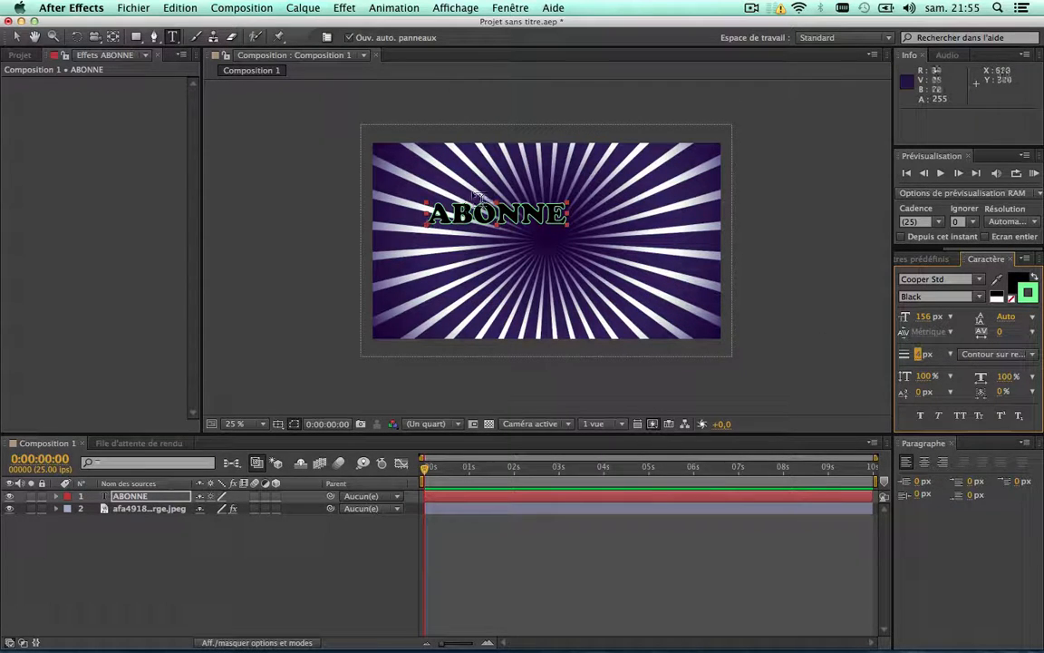
Move the ABONNE text towards the centre of the composition, to a position of about 606, 472
scroll(460, 212, up, 2)
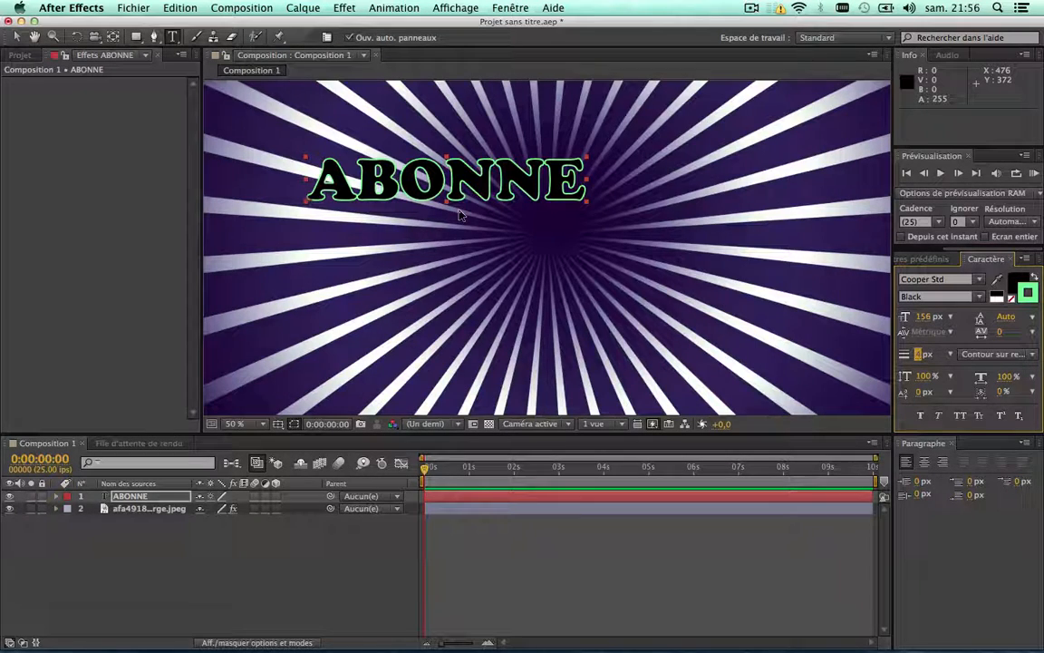
click(131, 500)
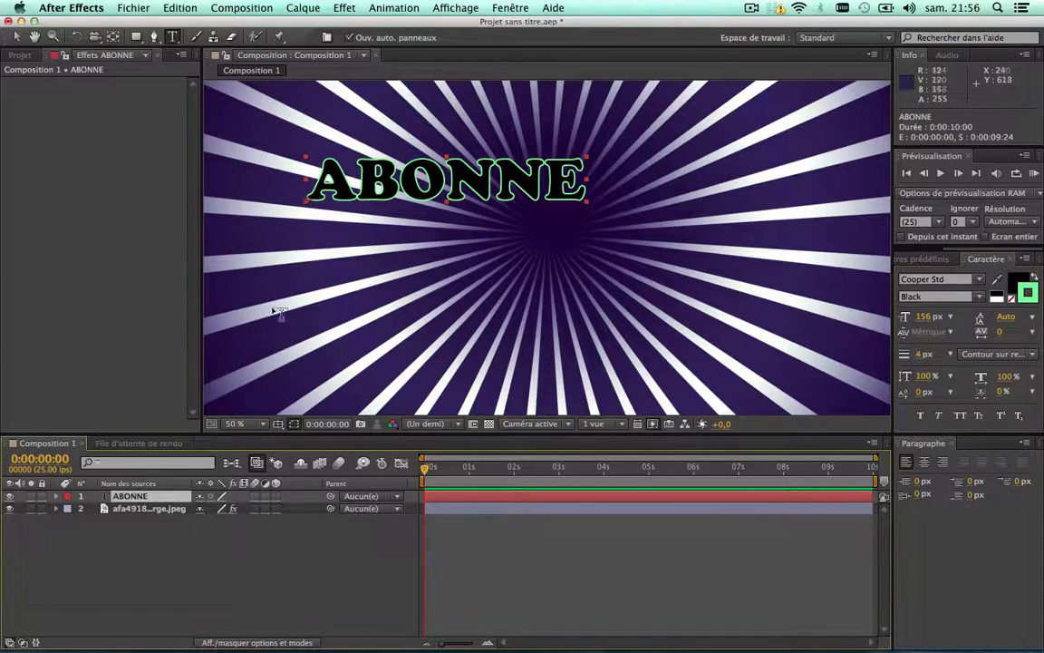
click(15, 36)
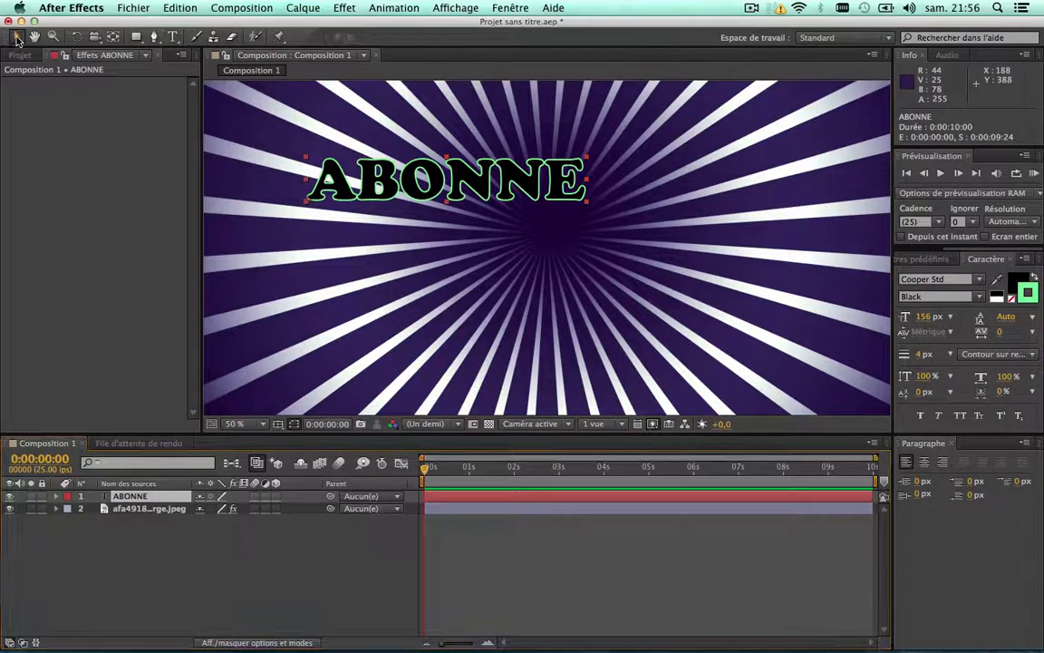
drag(444, 181, 542, 197)
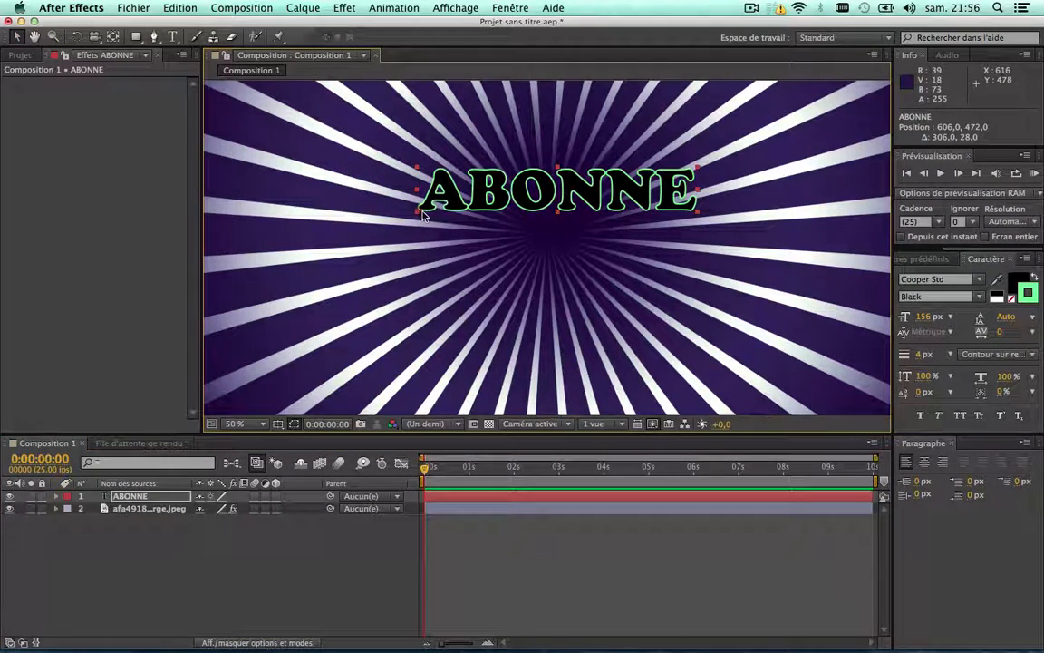
Move the ABONNE layer's anchor point from the text's lower-left corner to the middle of the word
key(period)
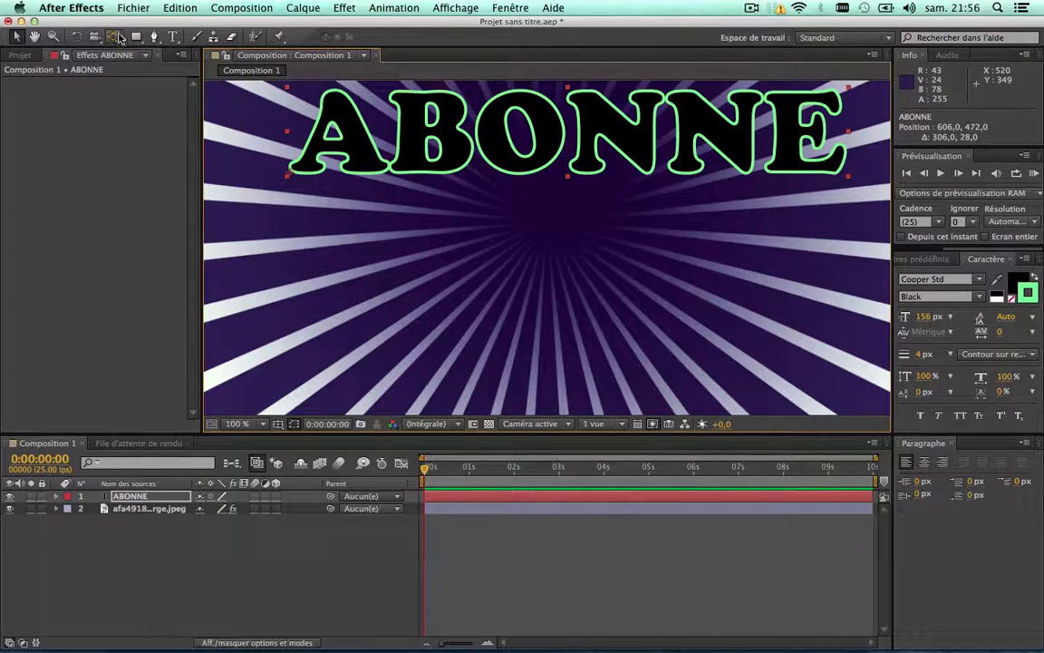
click(113, 37)
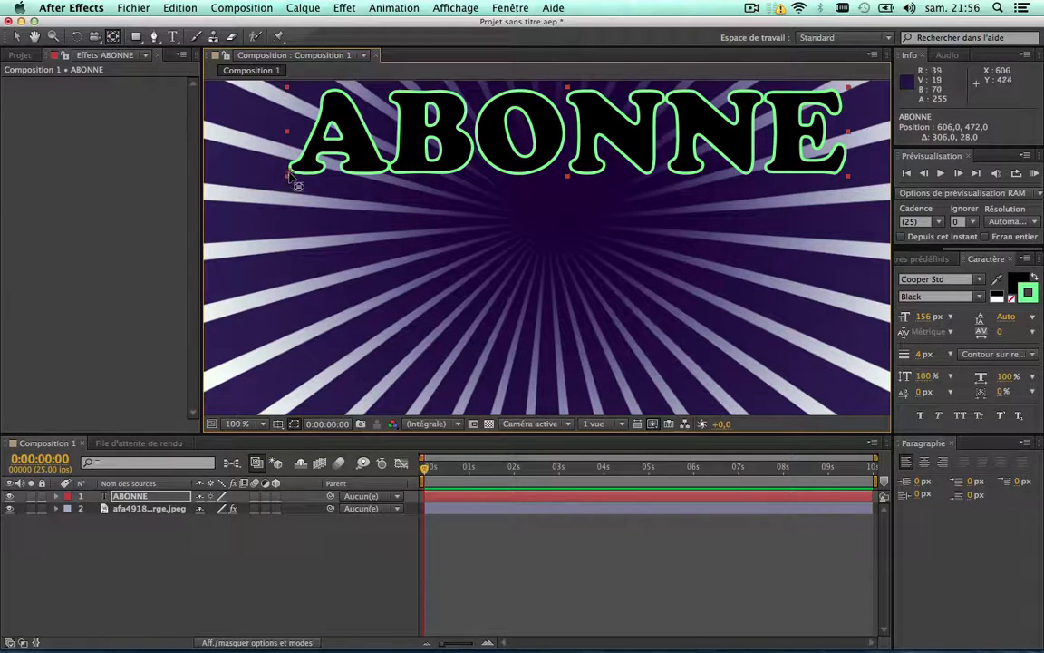
drag(295, 172, 571, 131)
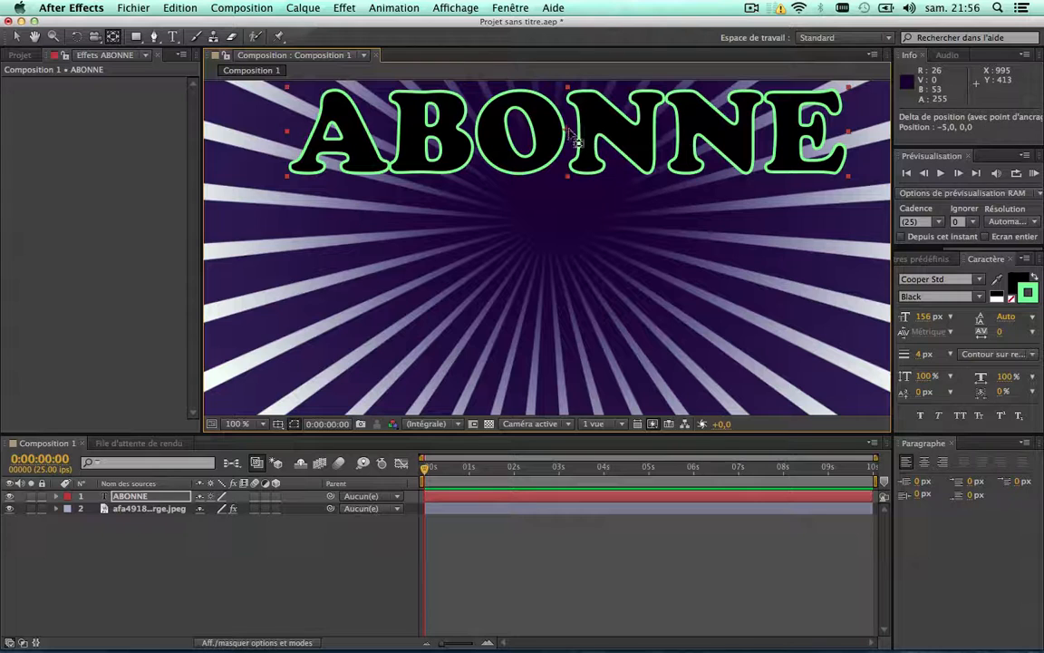
scroll(626, 173, down, 1)
scroll(626, 174, down, 1)
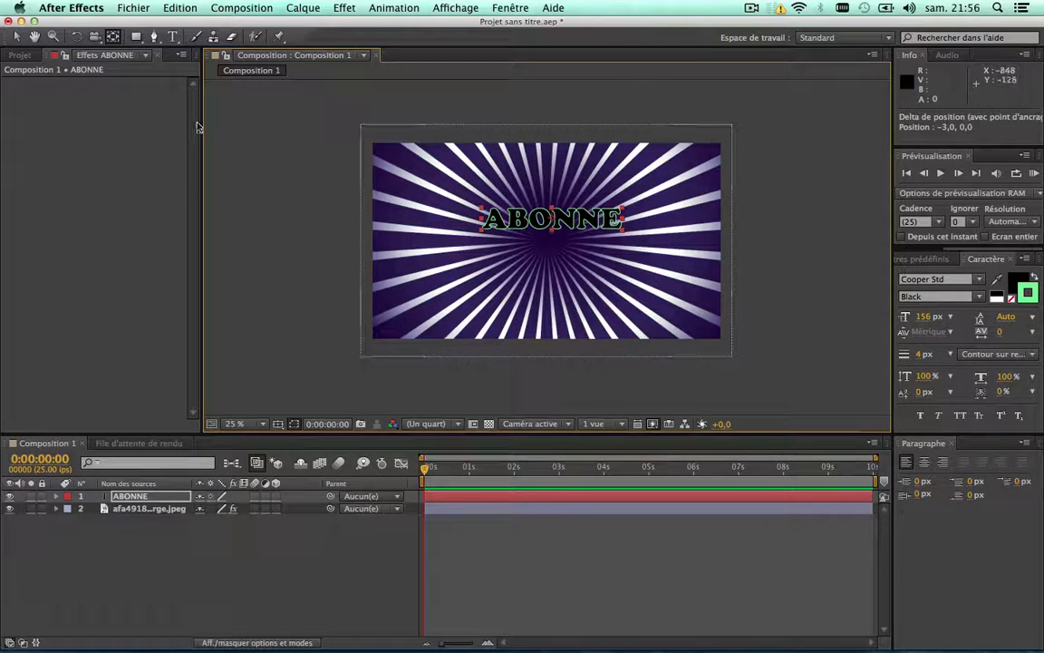
Move the ABONNE text into the left half of the composition, to a position of about 529, 497
click(148, 498)
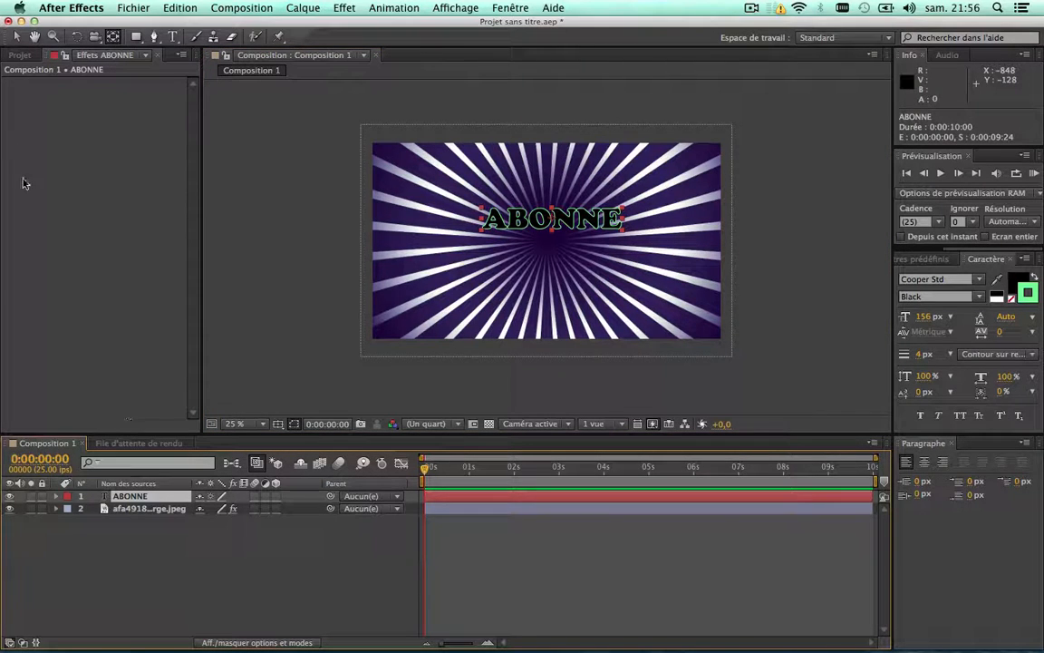
click(15, 37)
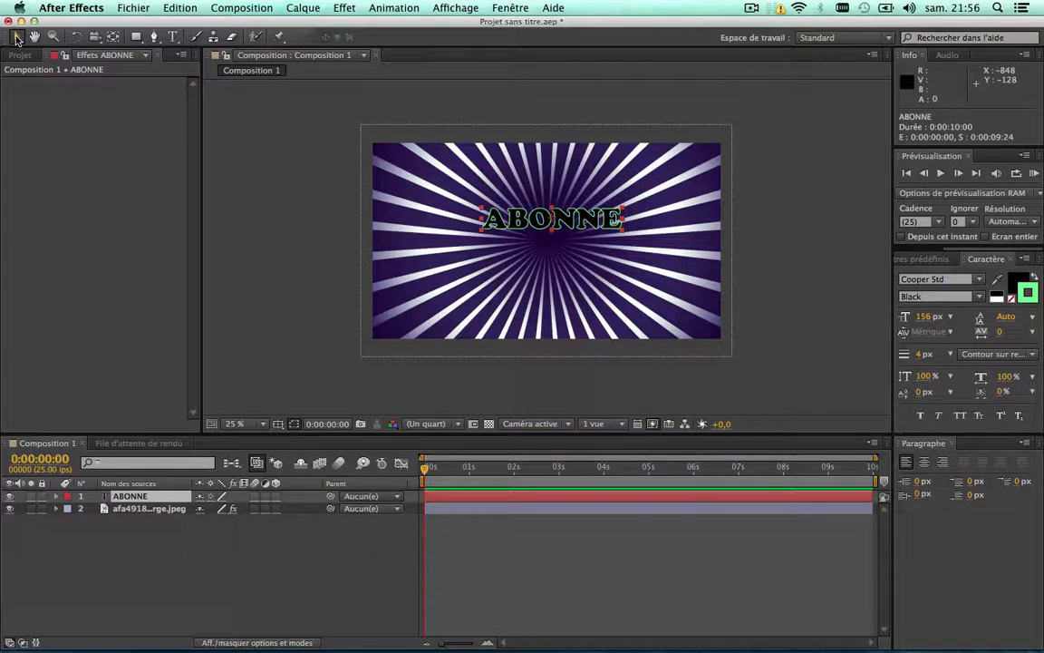
scroll(617, 229, up, 1)
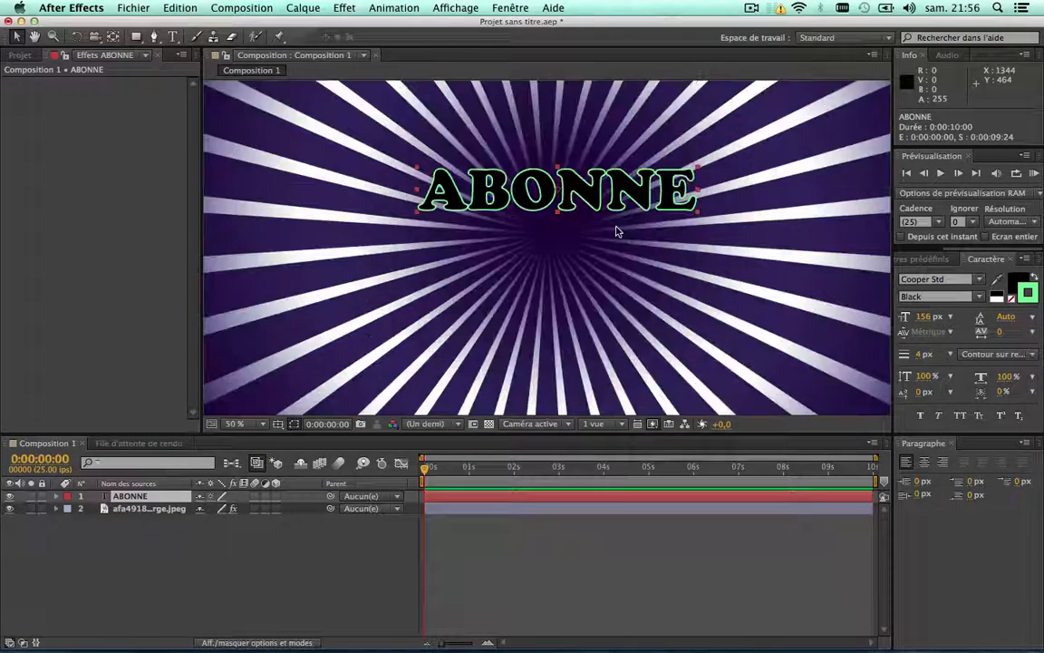
scroll(616, 229, down, 1)
drag(616, 229, 494, 236)
drag(454, 214, 460, 216)
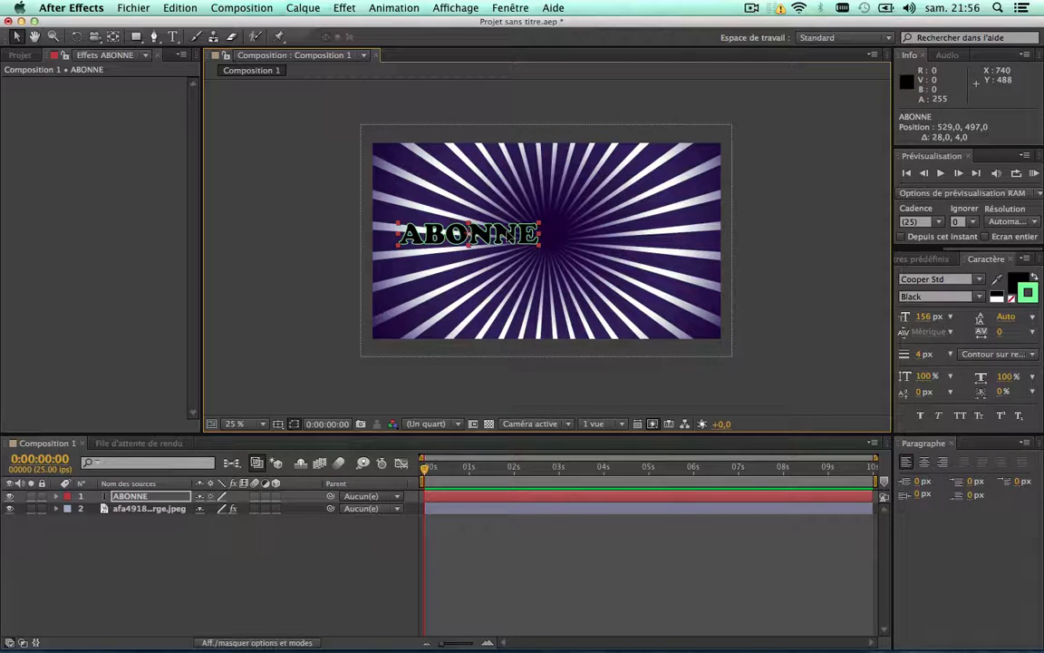
Set the ABONNE text's font size to 158 px
click(923, 316)
key(Up)
key(Up)
key(Up)
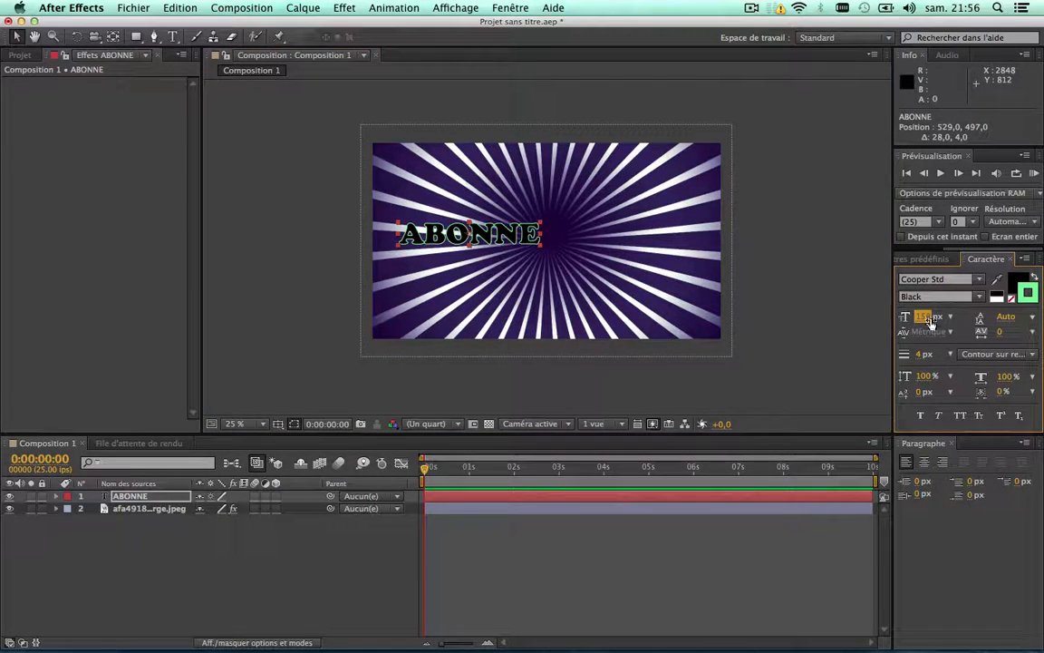
scroll(536, 227, up, 1)
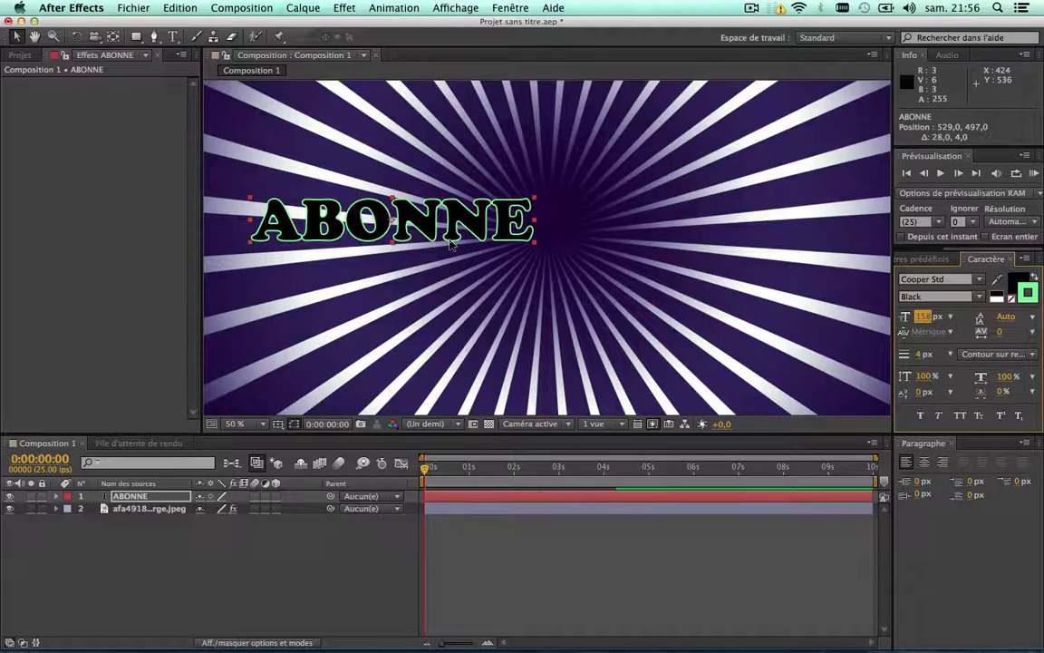
scroll(629, 283, down, 2)
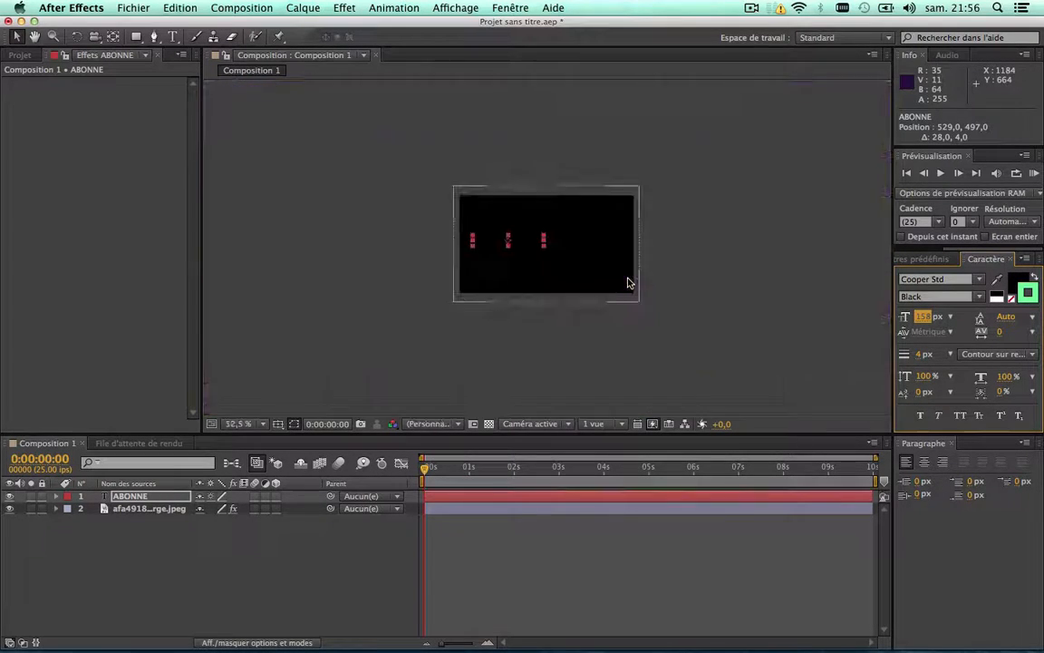
scroll(630, 284, up, 2)
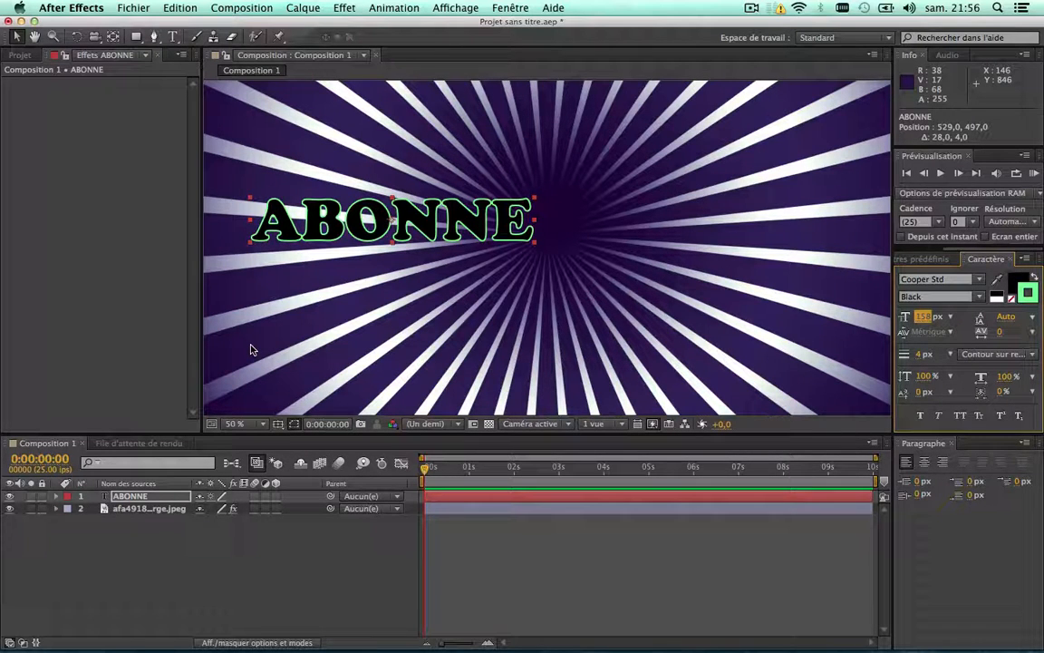
scroll(263, 348, down, 1)
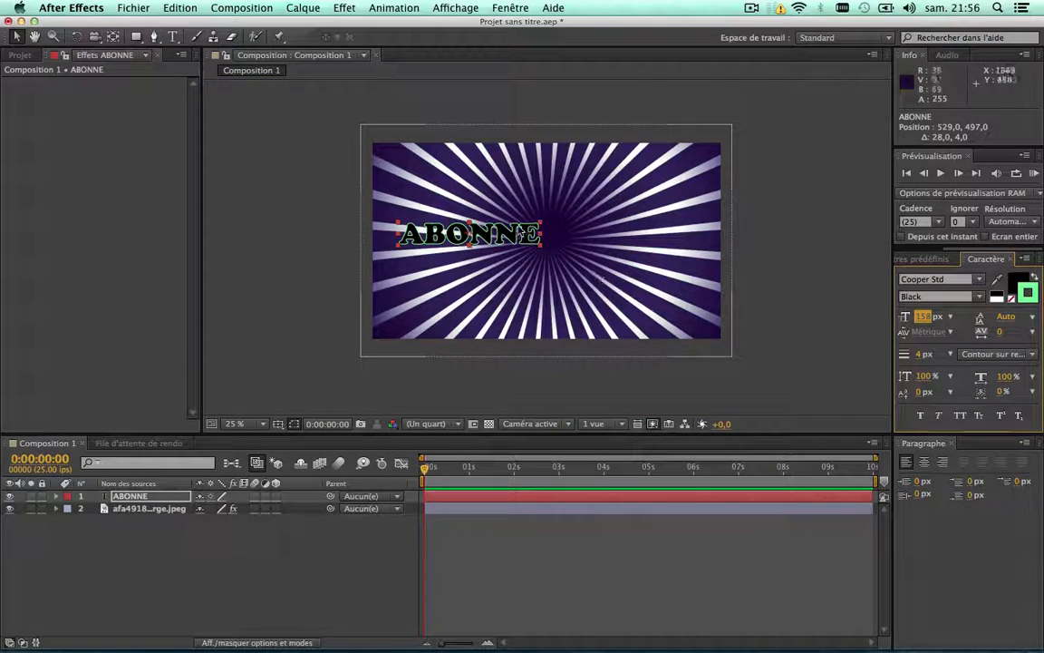
Add a separate text layer reading "TOI !!" on the right of the ABONNE text
click(154, 496)
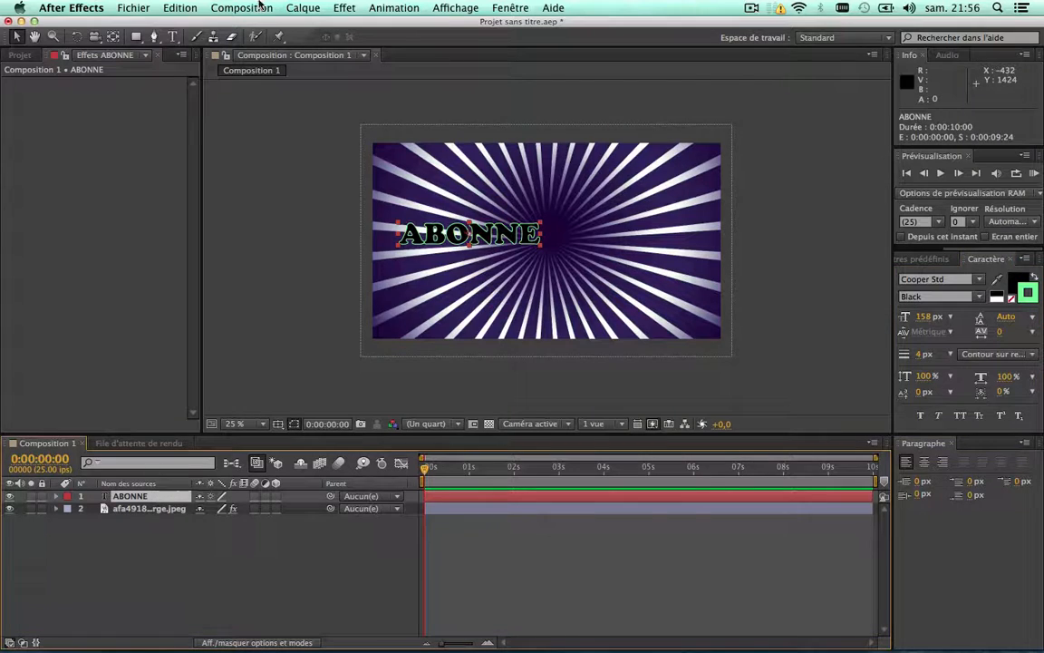
click(169, 37)
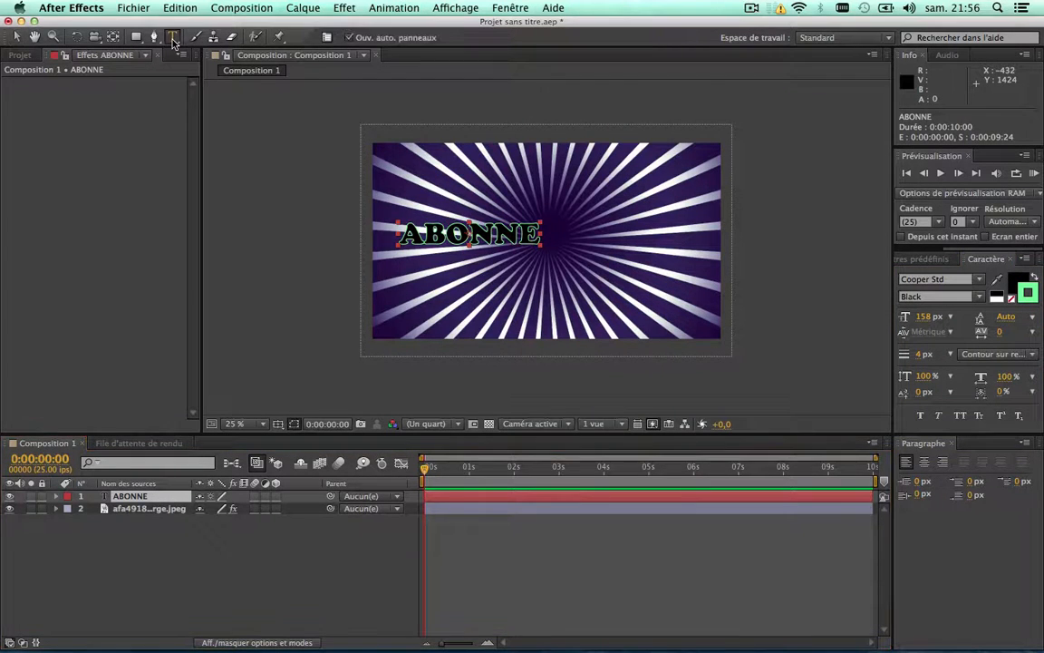
click(575, 226)
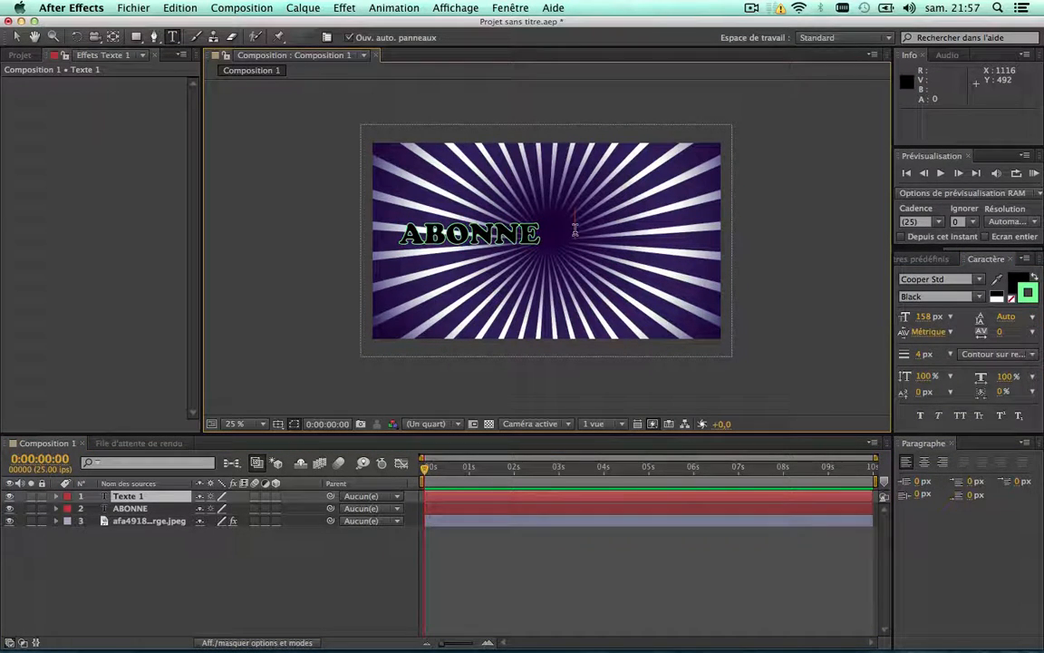
text(T)
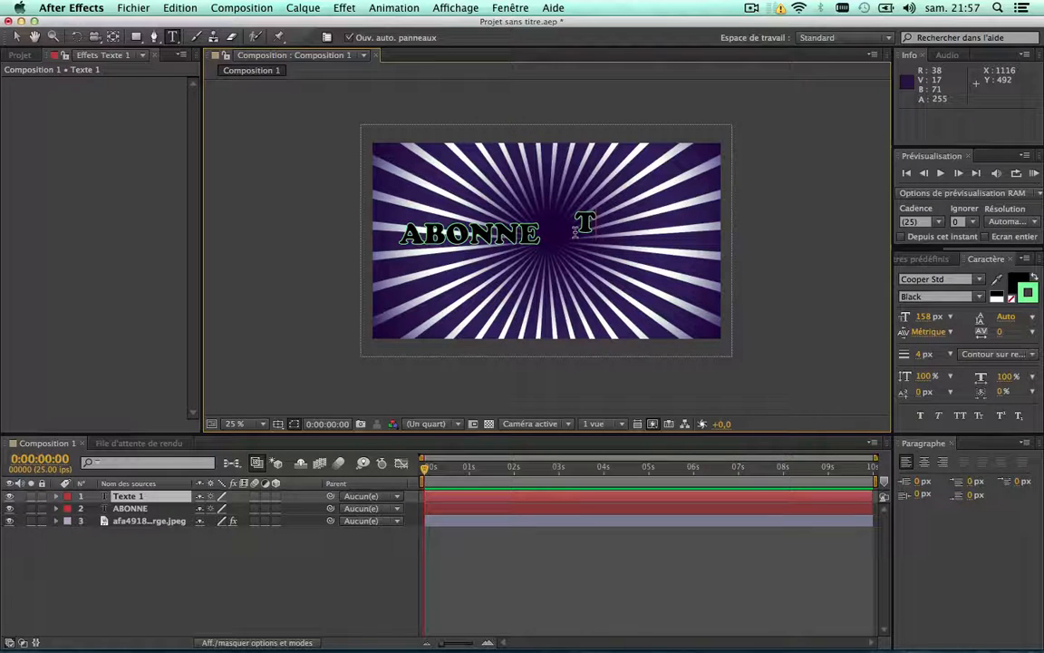
text(oi)
key(BackSpace)
key(BackSpace)
text(OI)
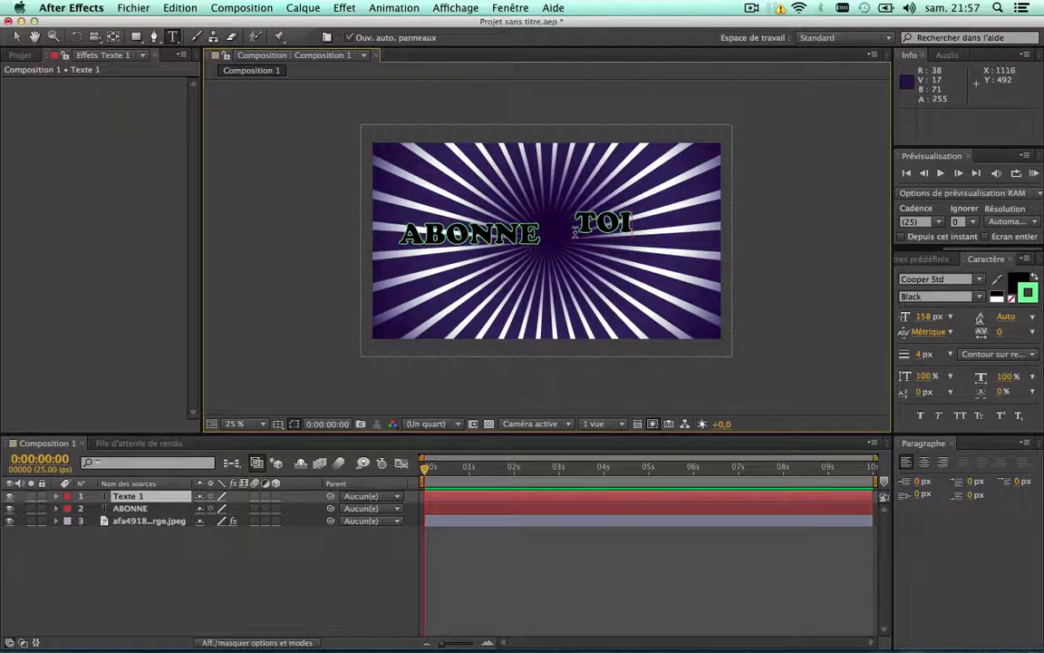
text( !!)
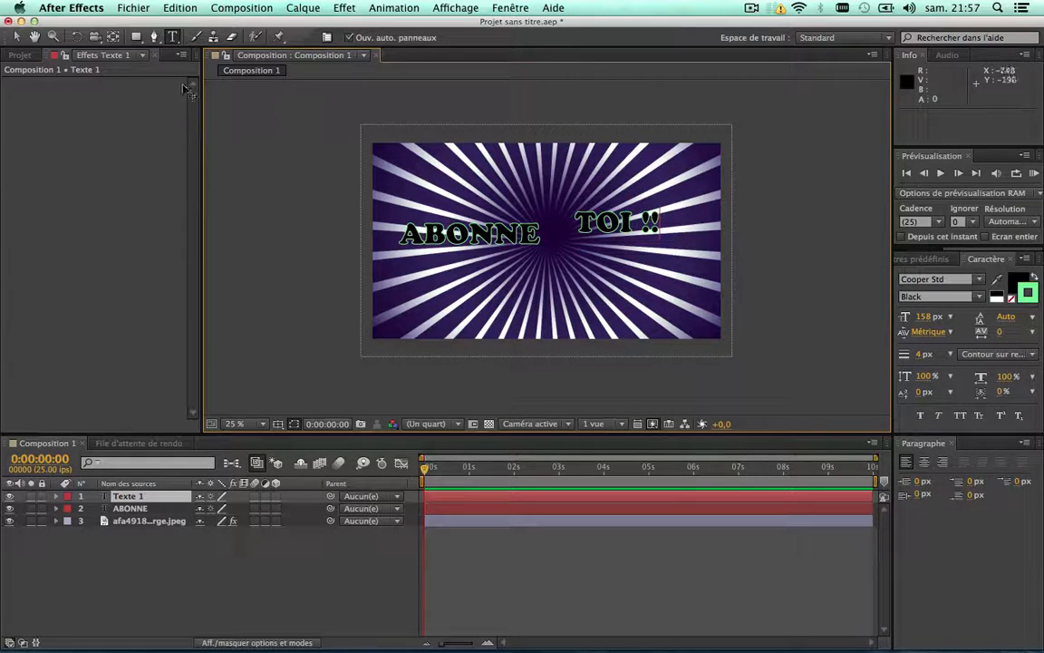
Move the TOI !! layer's anchor point from its lower-left corner to the middle of the text
click(18, 38)
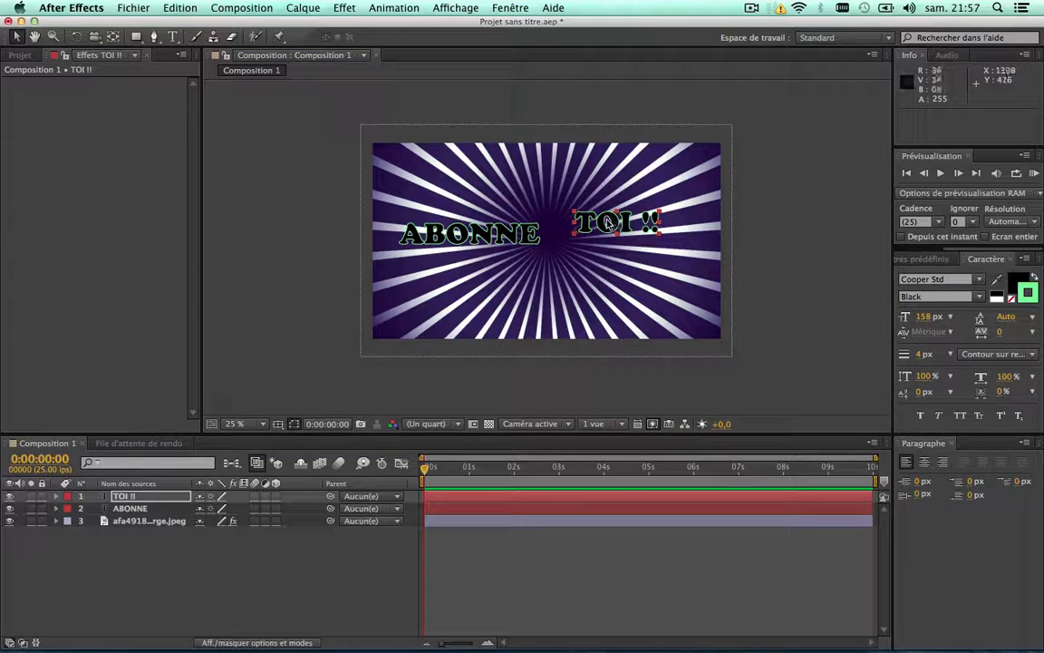
scroll(614, 215, up, 2)
scroll(614, 214, up, 1)
scroll(613, 213, down, 1)
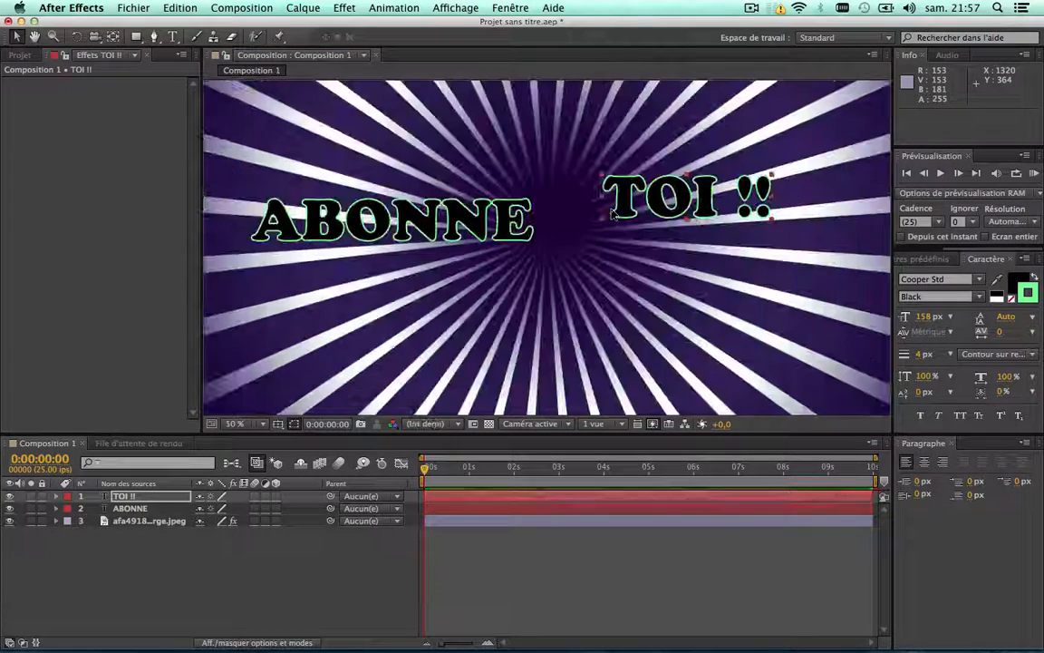
click(114, 37)
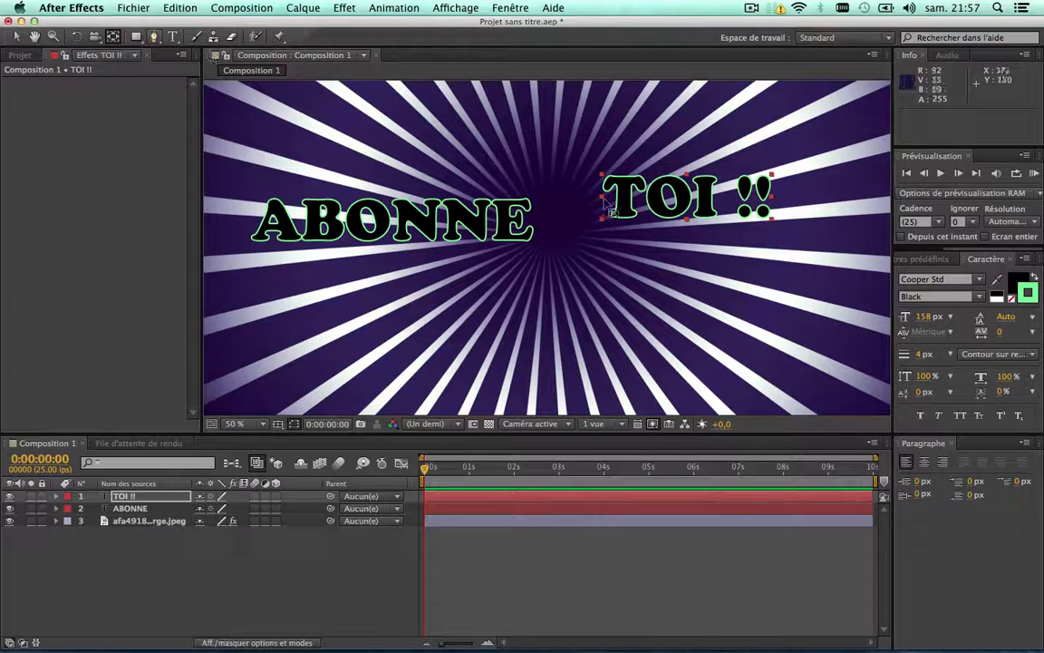
drag(605, 217, 675, 225)
Move the TOI !! text level with ABONNE and further right, to a position of about 1470, 506
click(17, 37)
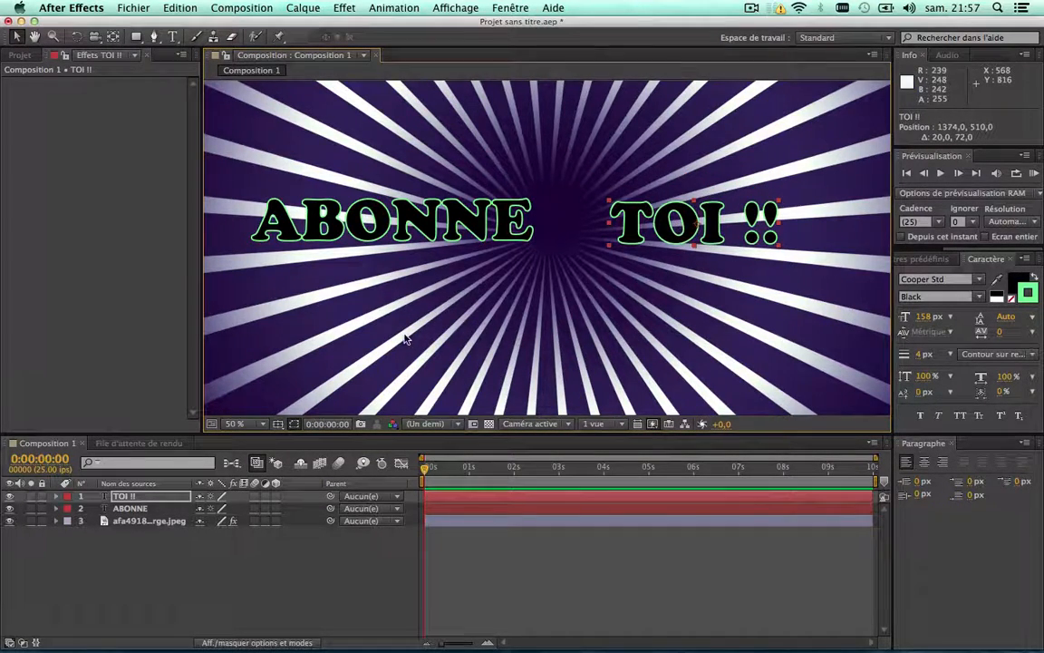
scroll(404, 336, down, 3)
scroll(585, 245, up, 1)
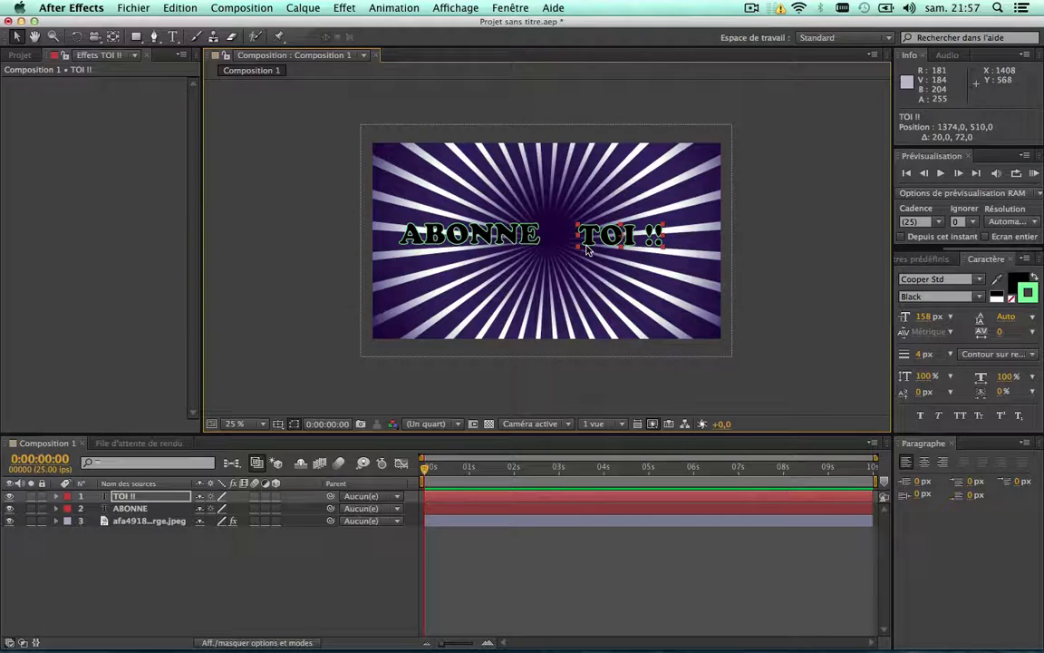
drag(605, 235, 628, 233)
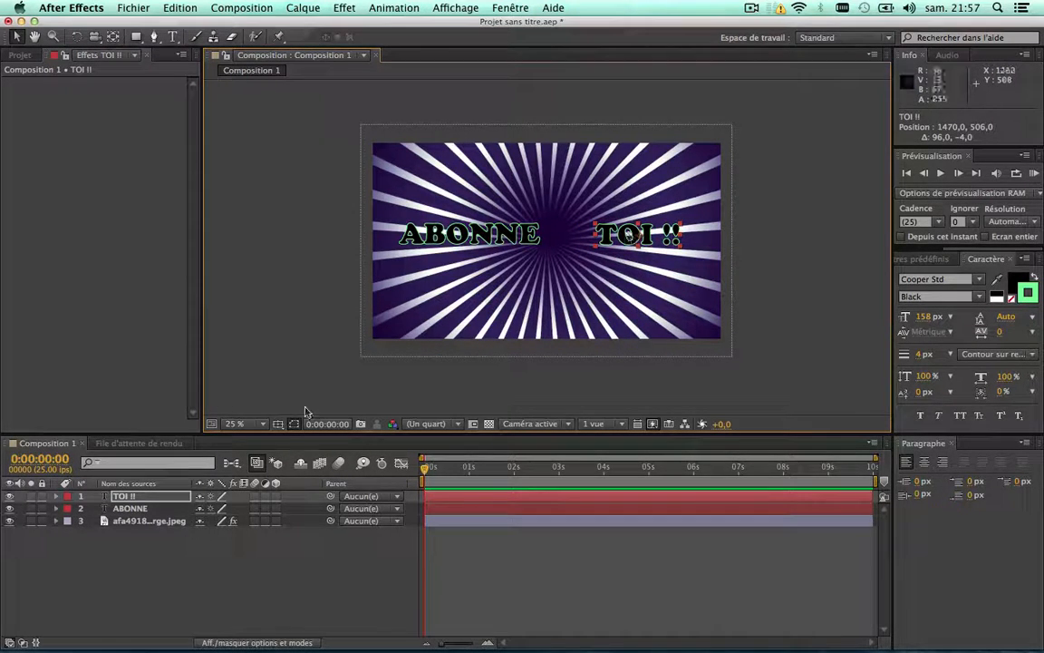
Move the ABONNE text 80 px to the right, to position 609, 497, and deselect the layer
click(129, 507)
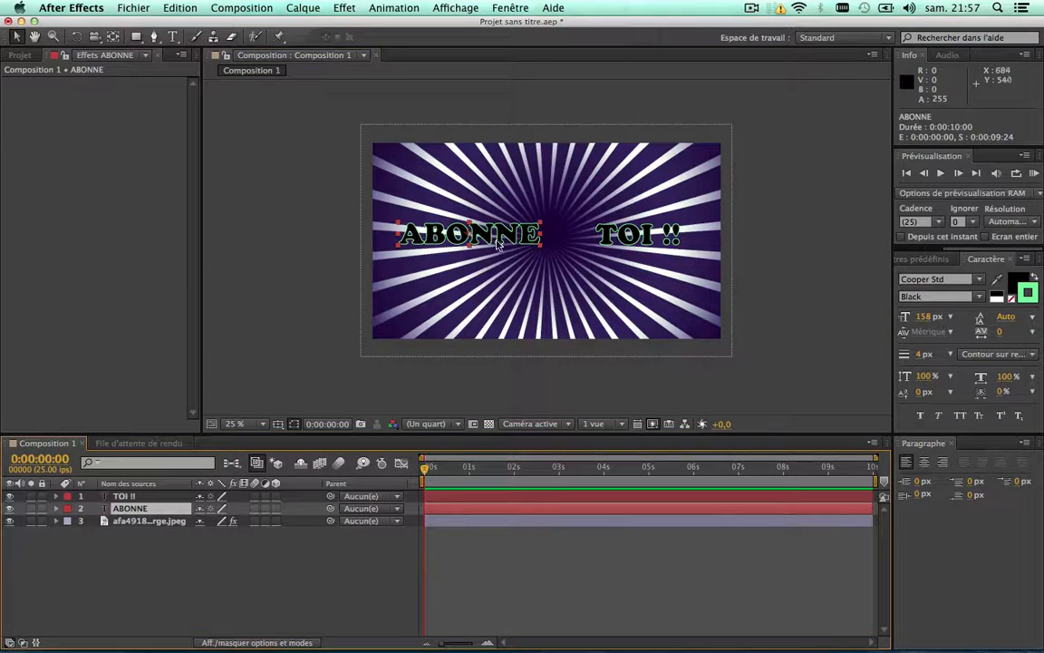
drag(497, 243, 507, 239)
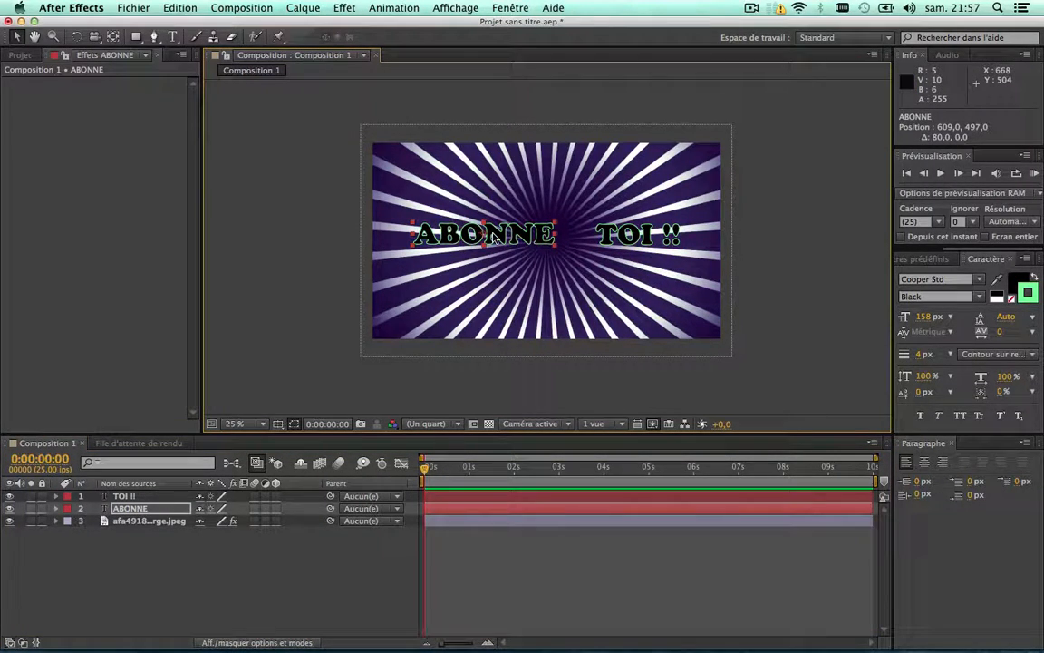
click(177, 558)
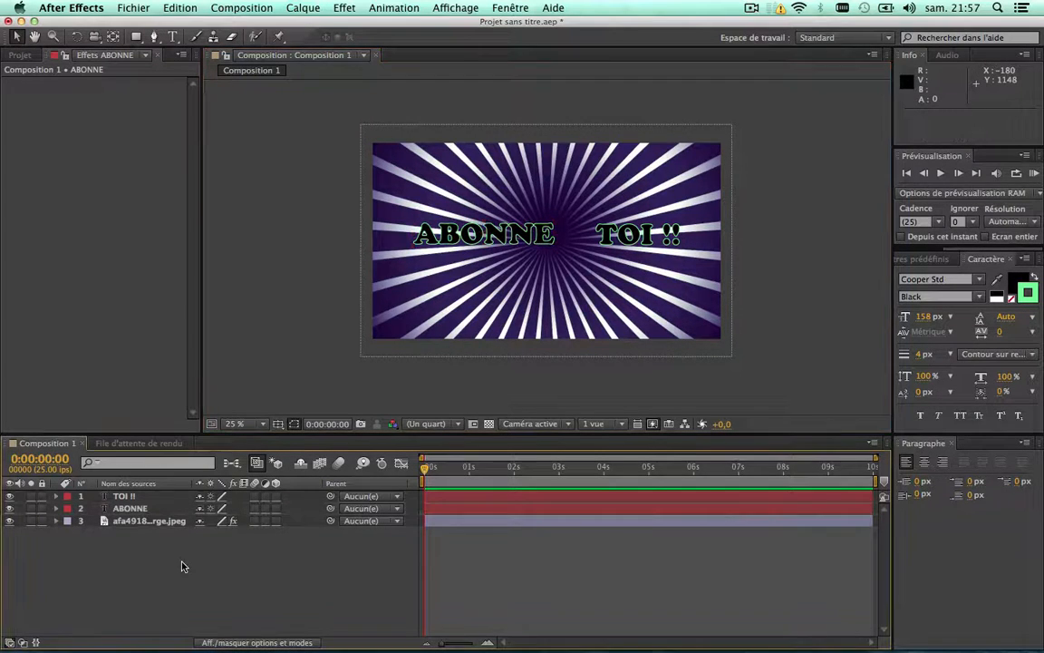
scroll(599, 193, up, 5)
scroll(598, 192, down, 3)
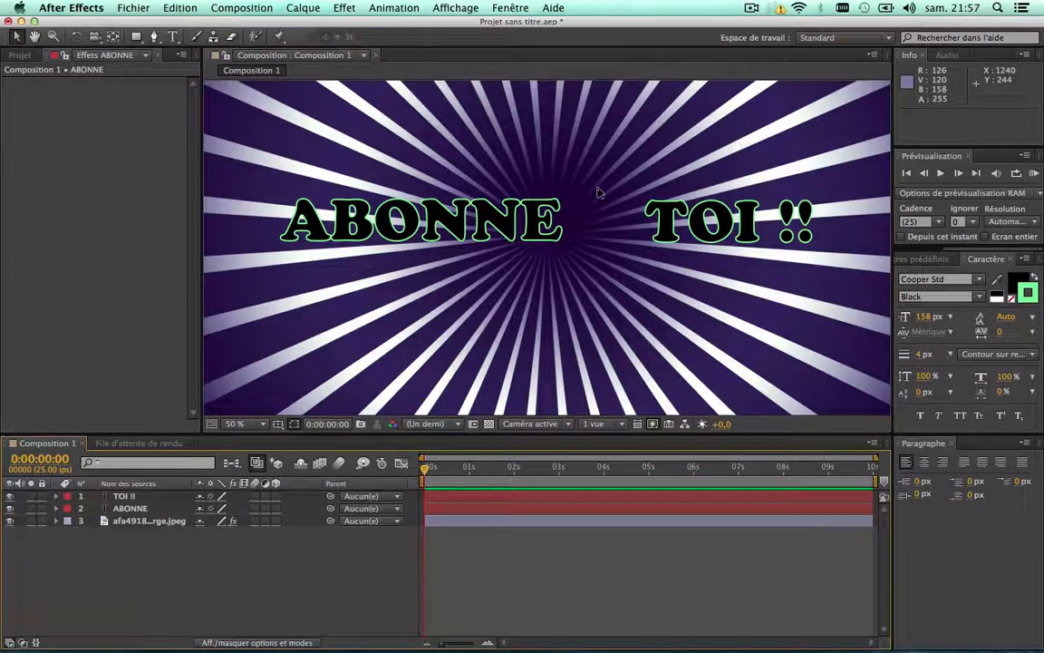
scroll(598, 192, down, 2)
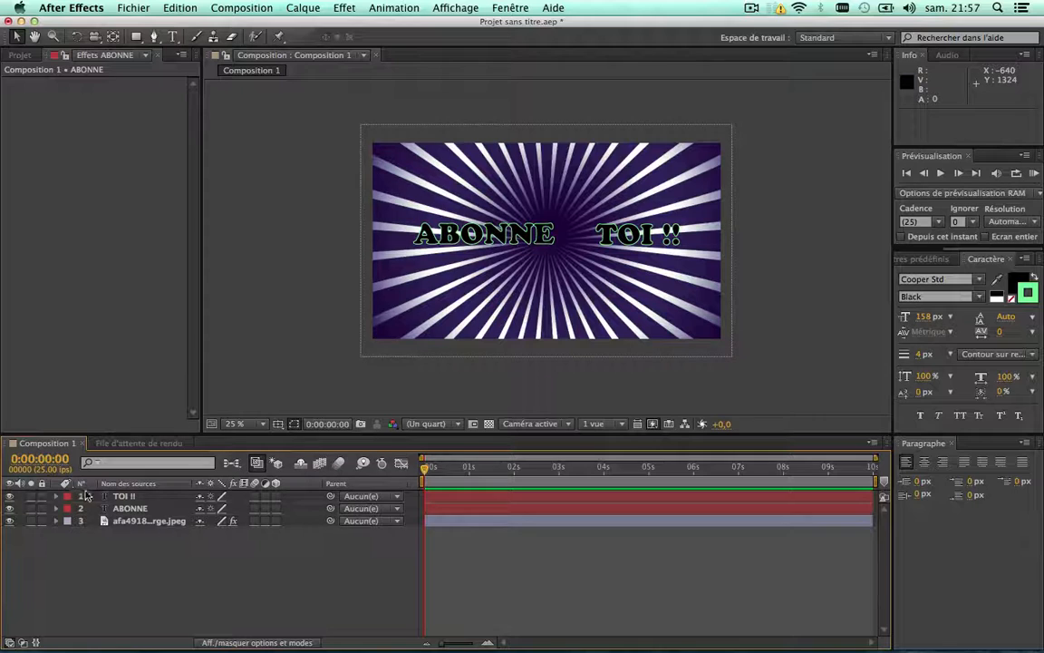
Add the expression wiggle(5,10) to the ABONNE layer's scale and preview the animation from the start
click(57, 512)
click(56, 511)
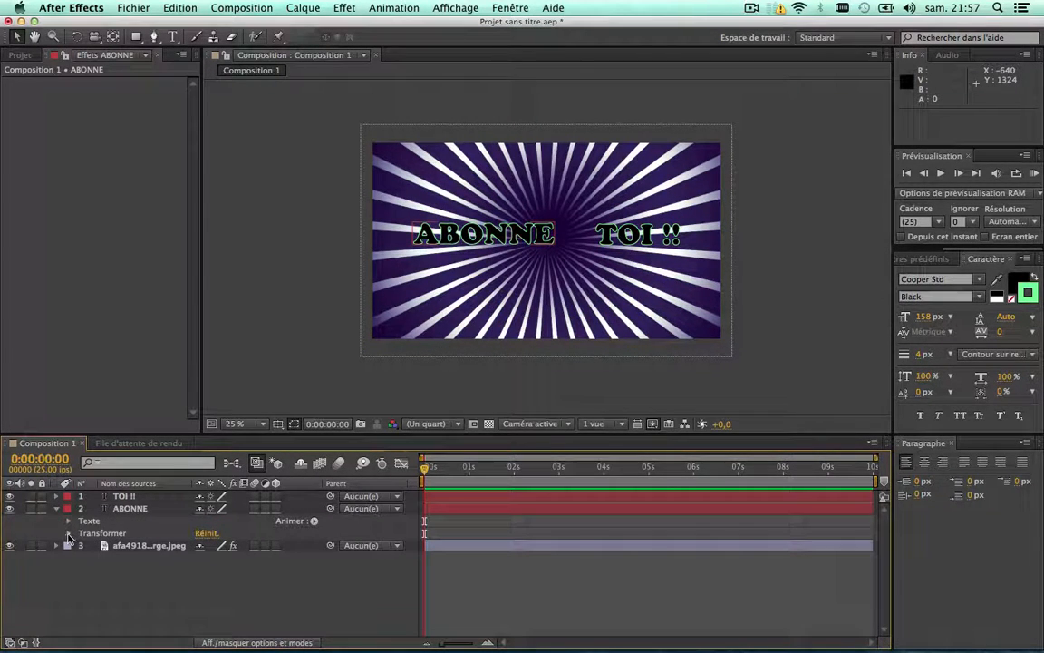
click(70, 535)
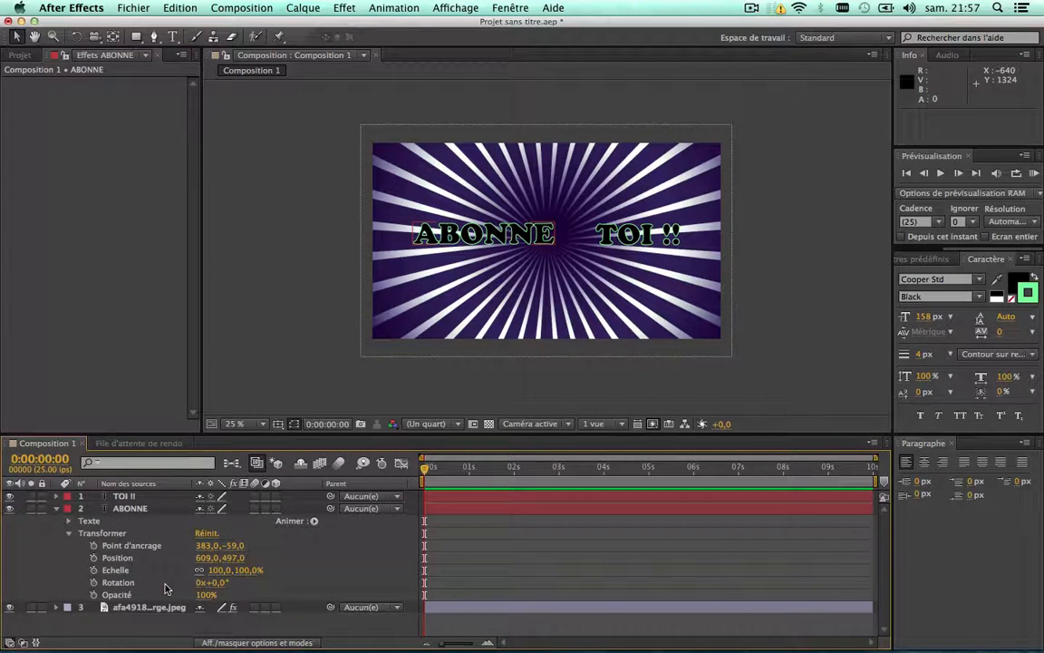
alt+click(94, 570)
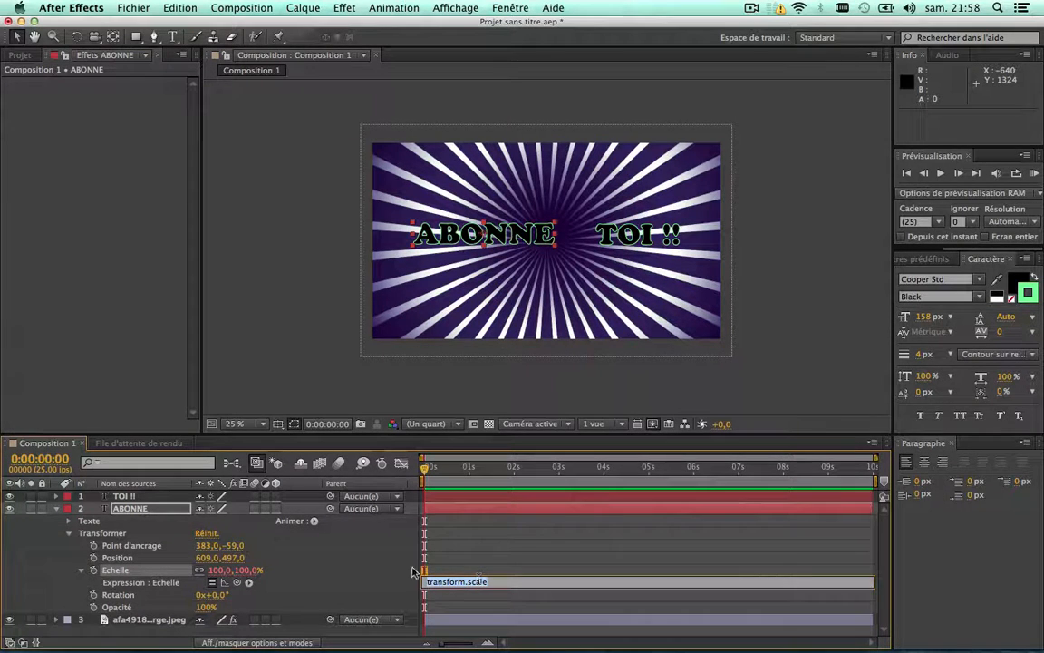
click(464, 581)
text(w)
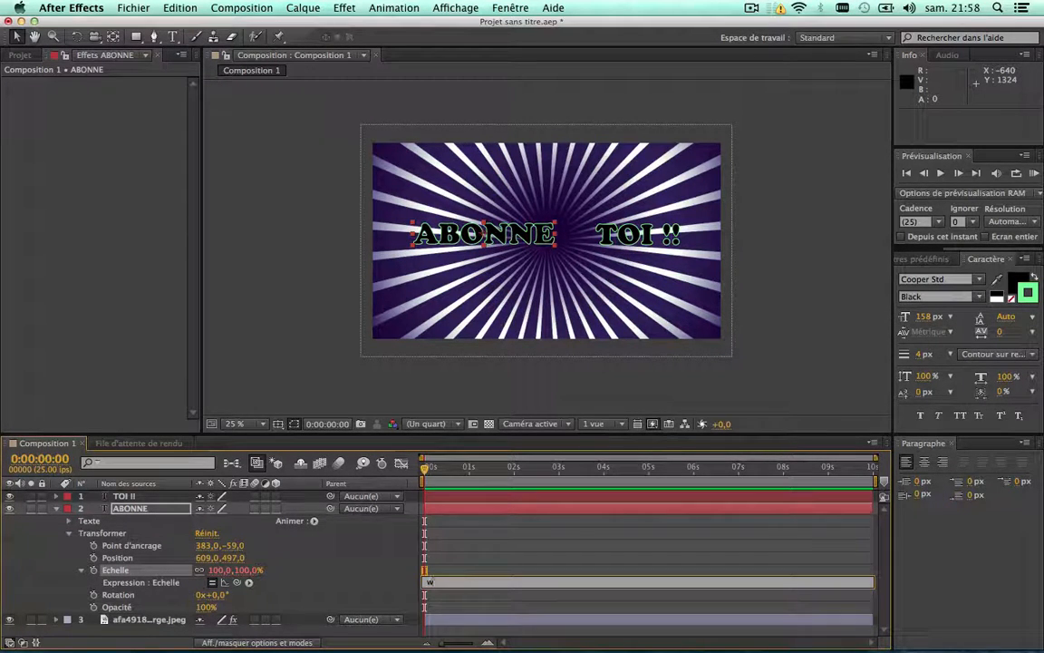
text(iggle(5,10)
text())
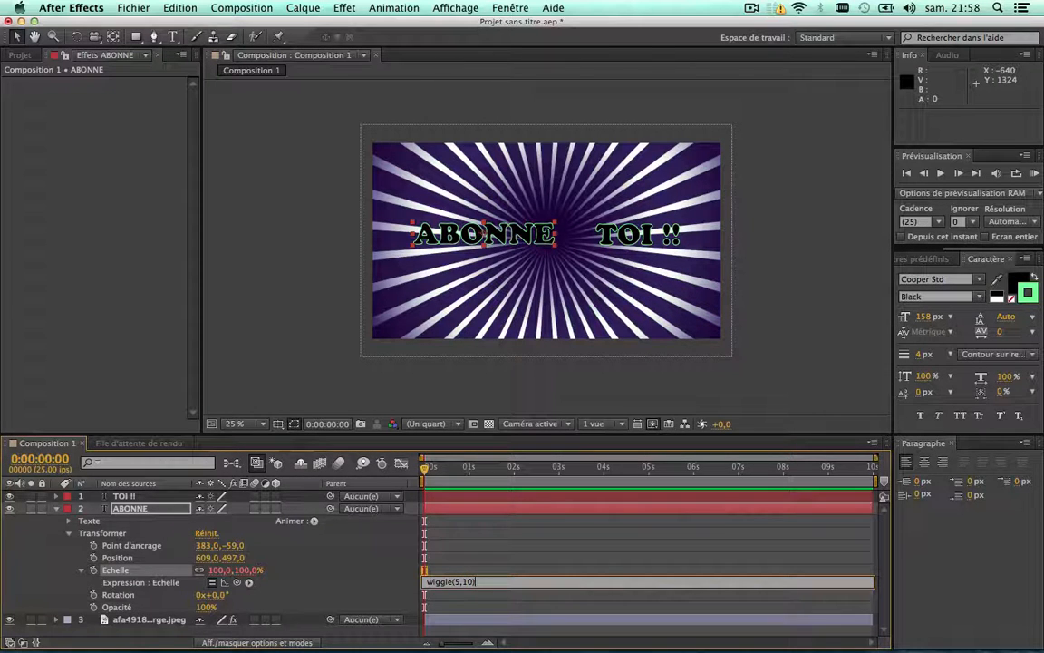
drag(470, 471, 356, 472)
key(space)
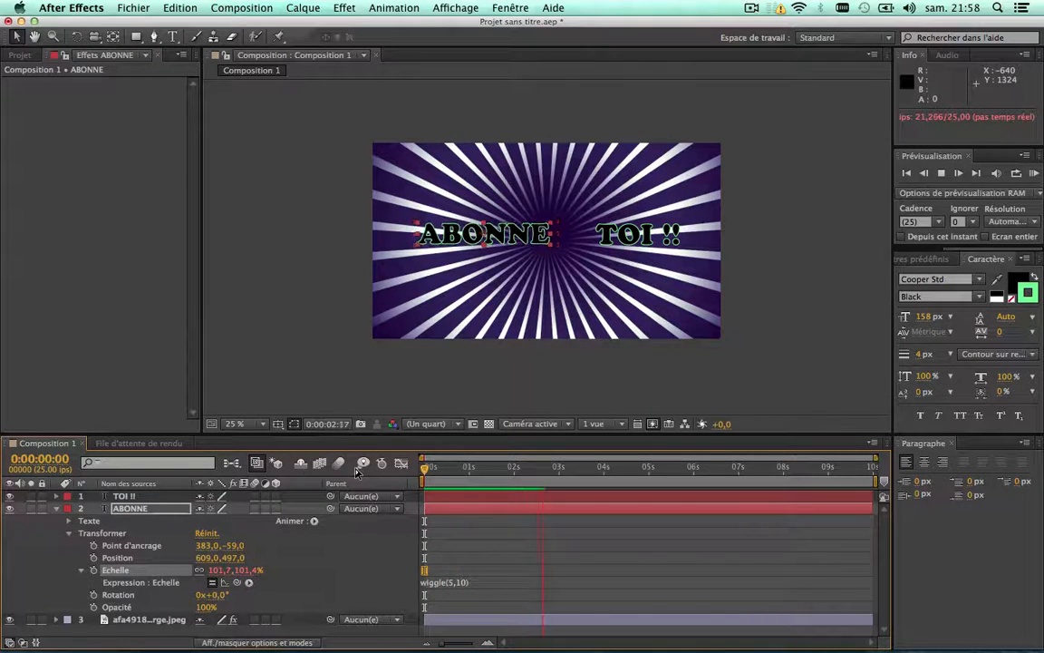
key(space)
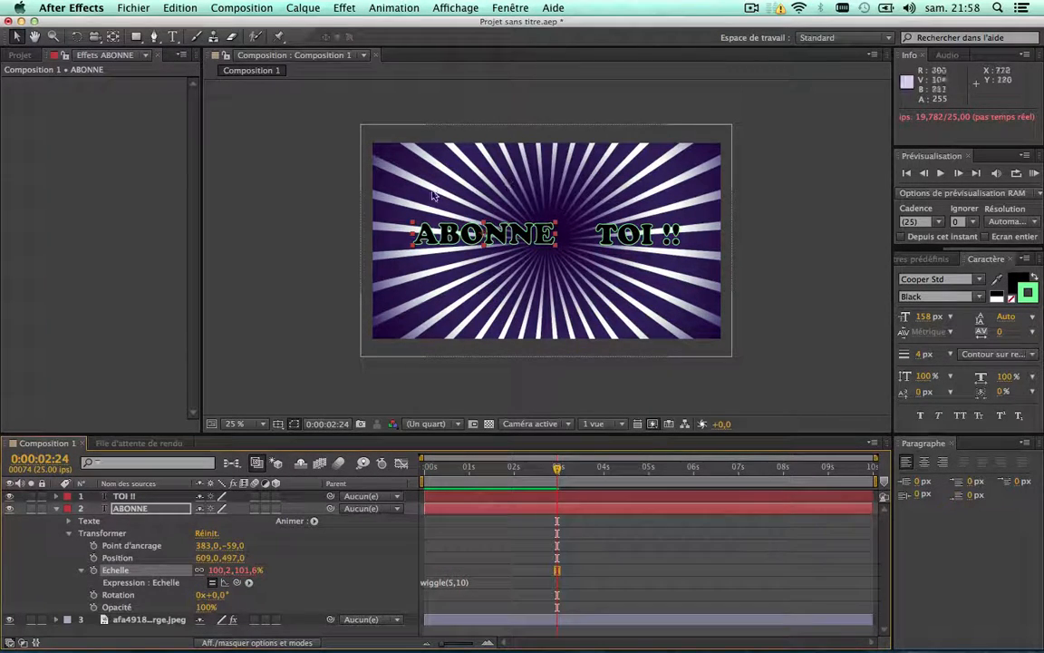
Change the ABONNE layer's scale expression to wiggle(10,20) and preview it from the start of the composition
click(462, 585)
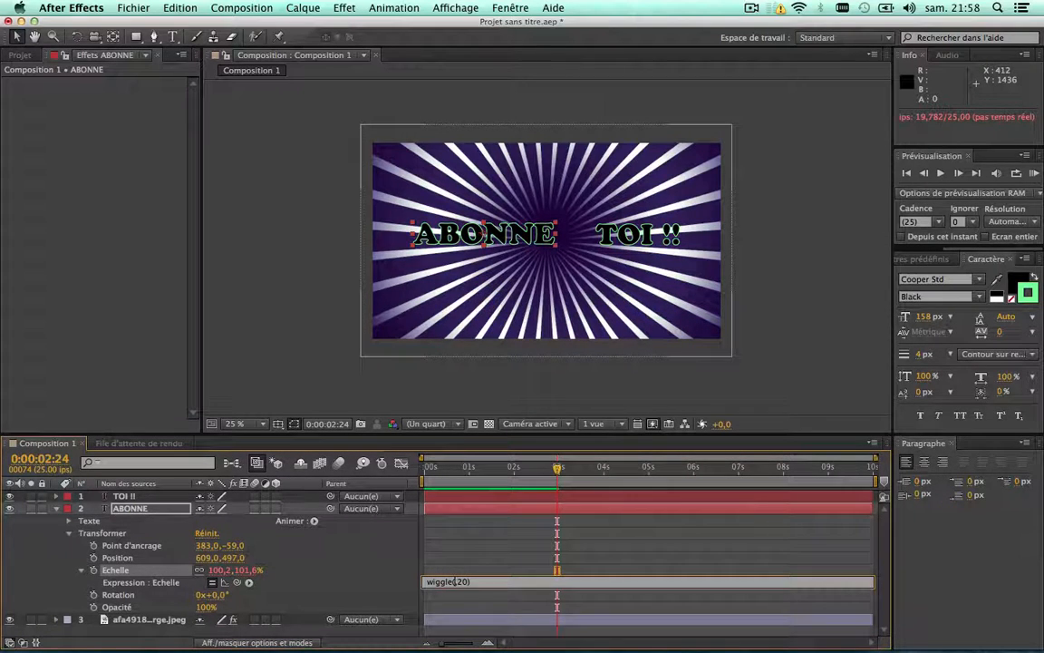
text(10,)
click(356, 554)
drag(483, 469, 373, 470)
key(space)
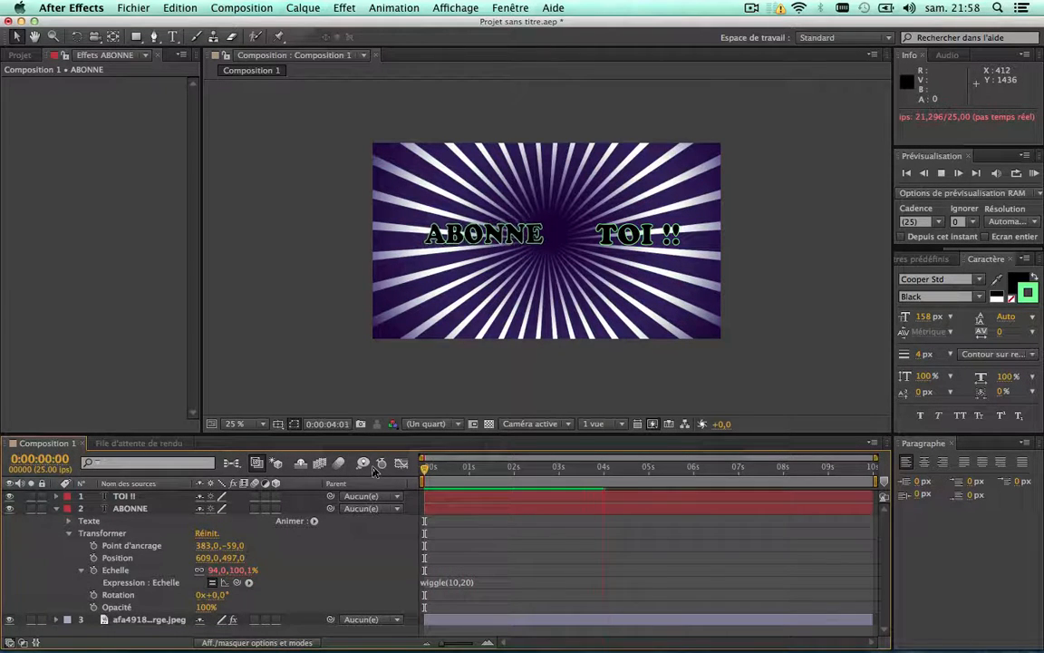
key(space)
Raise the amplitude in the ABONNE scale expression so it reads wiggle(10,30), and replay the animation from the start
click(460, 582)
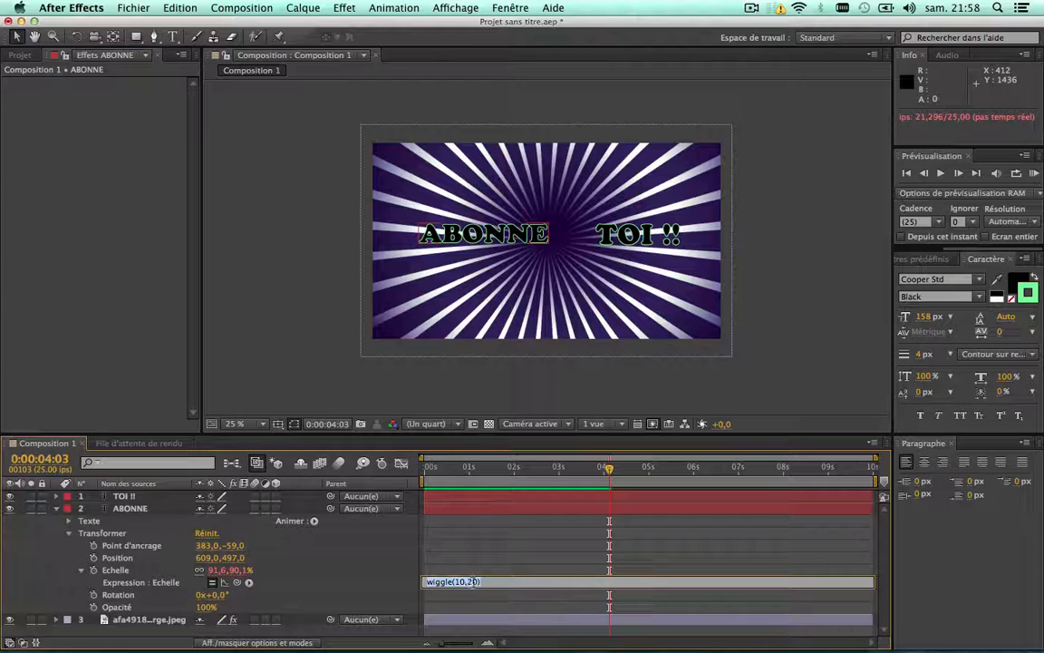
key(BackSpace)
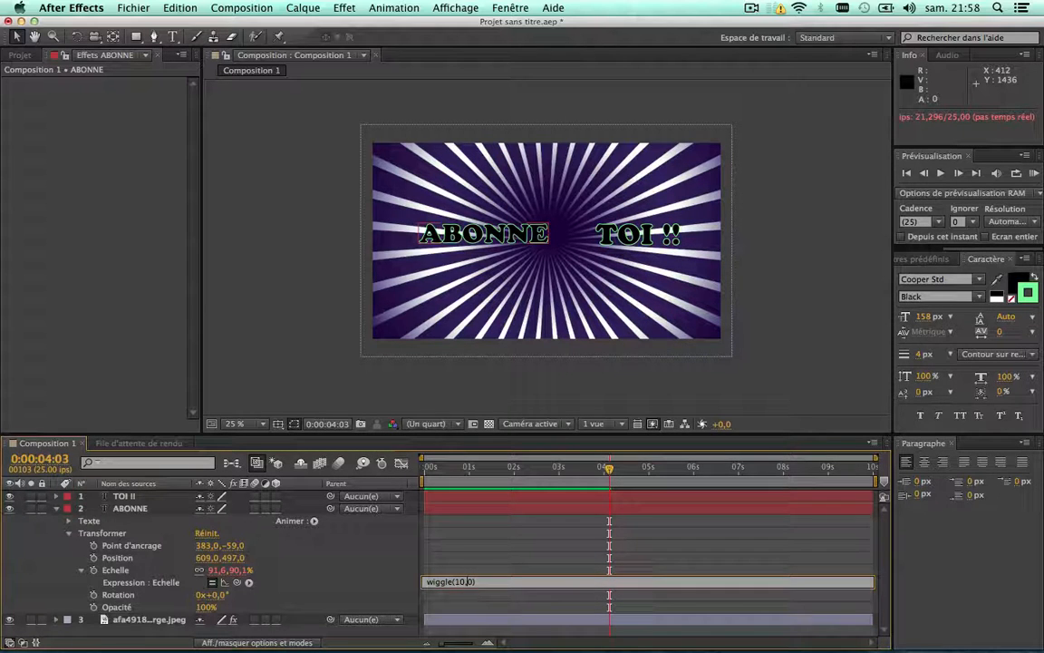
click(364, 566)
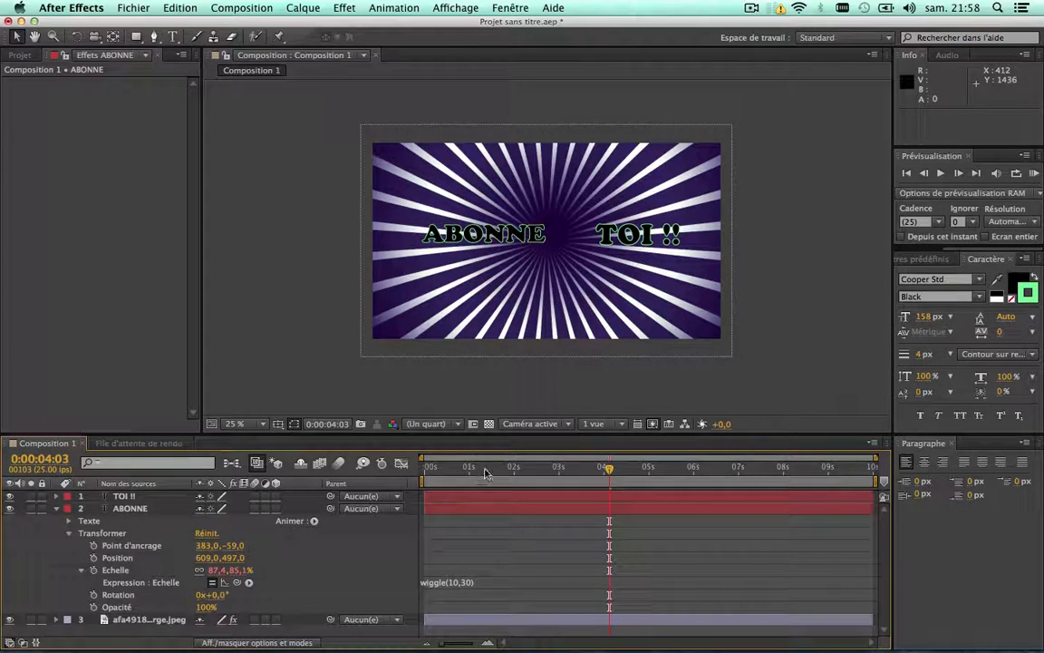
drag(485, 469, 381, 467)
key(space)
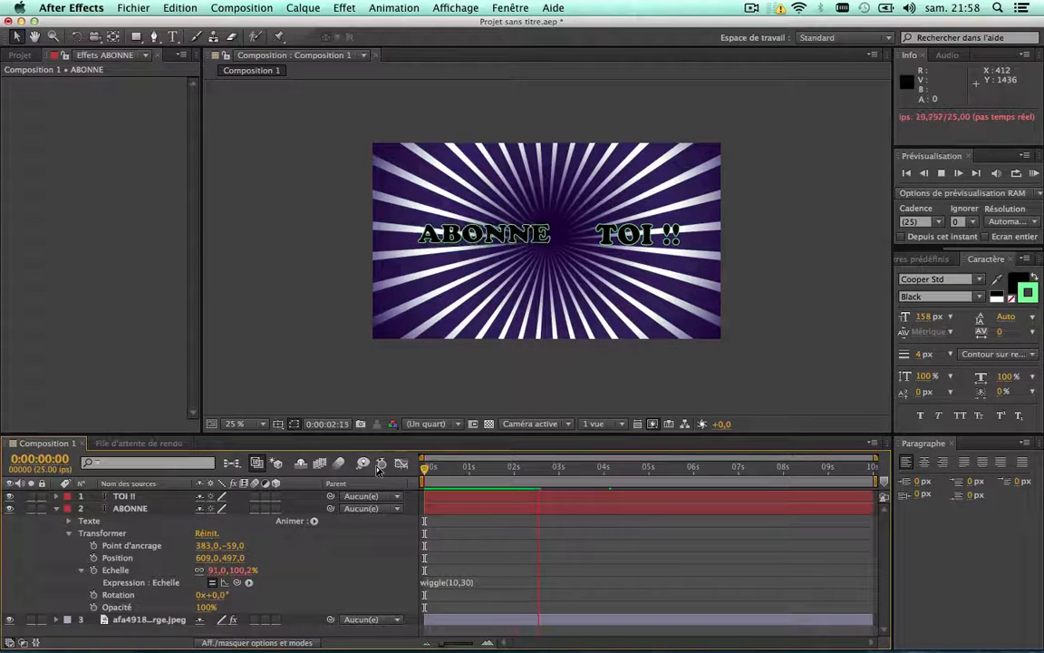
key(space)
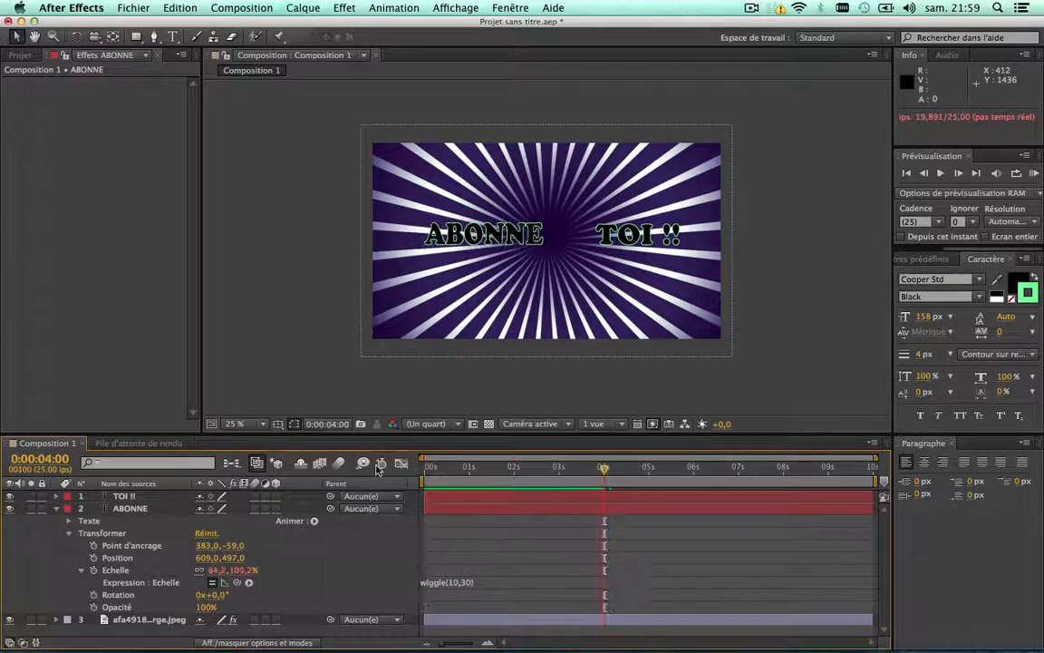
Lower the frequency in the ABONNE scale expression so it reads wiggle(8,30), and preview the animation from the start
click(457, 582)
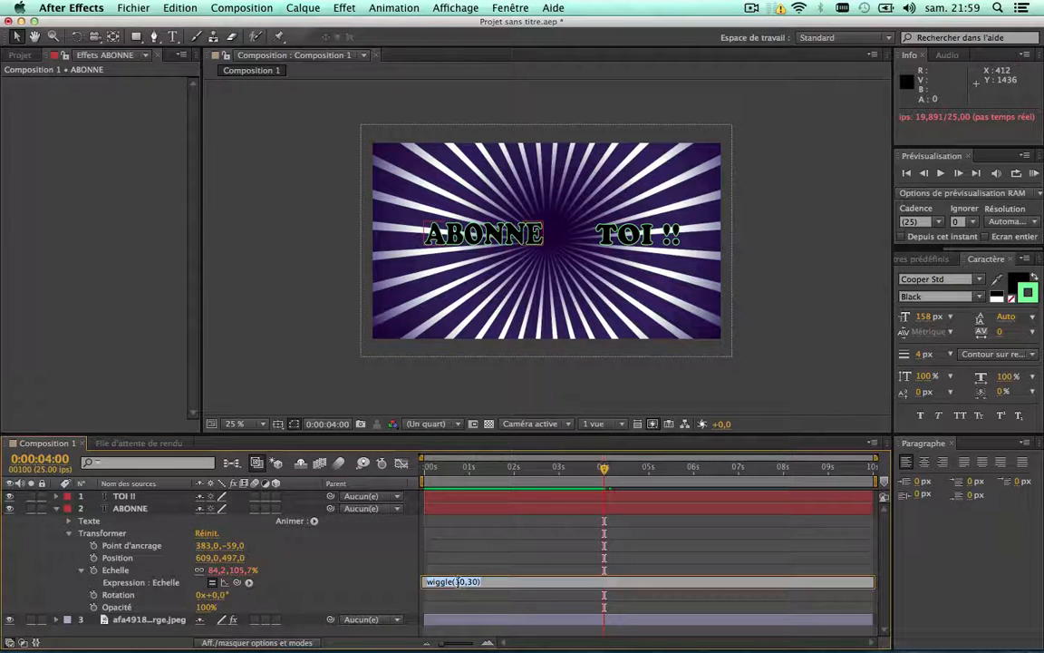
key(BackSpace)
click(360, 527)
drag(493, 469, 390, 465)
key(space)
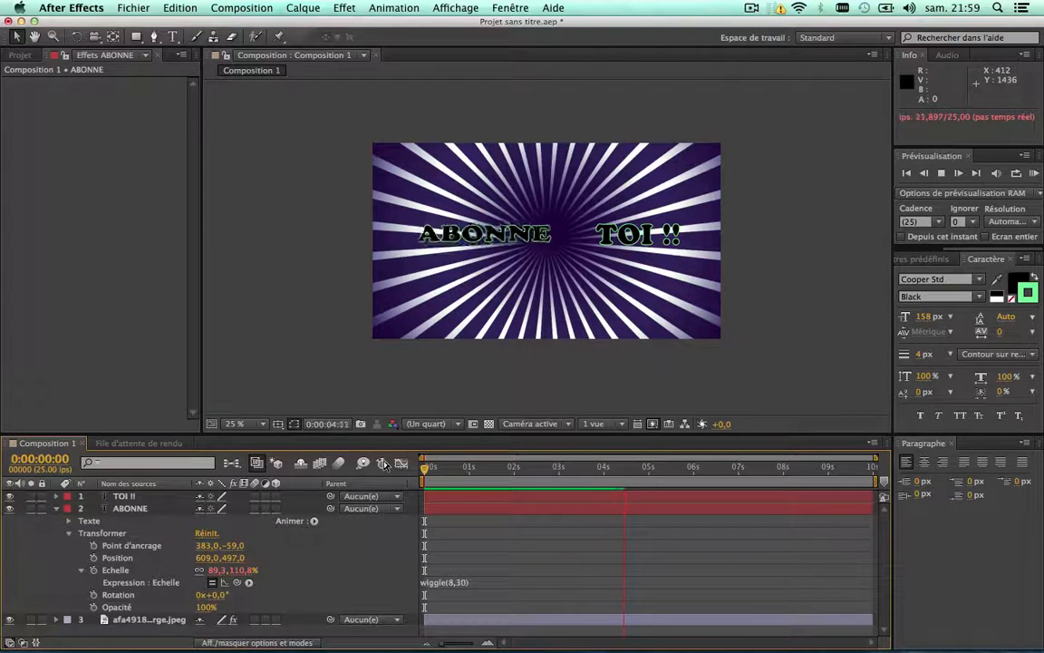
key(space)
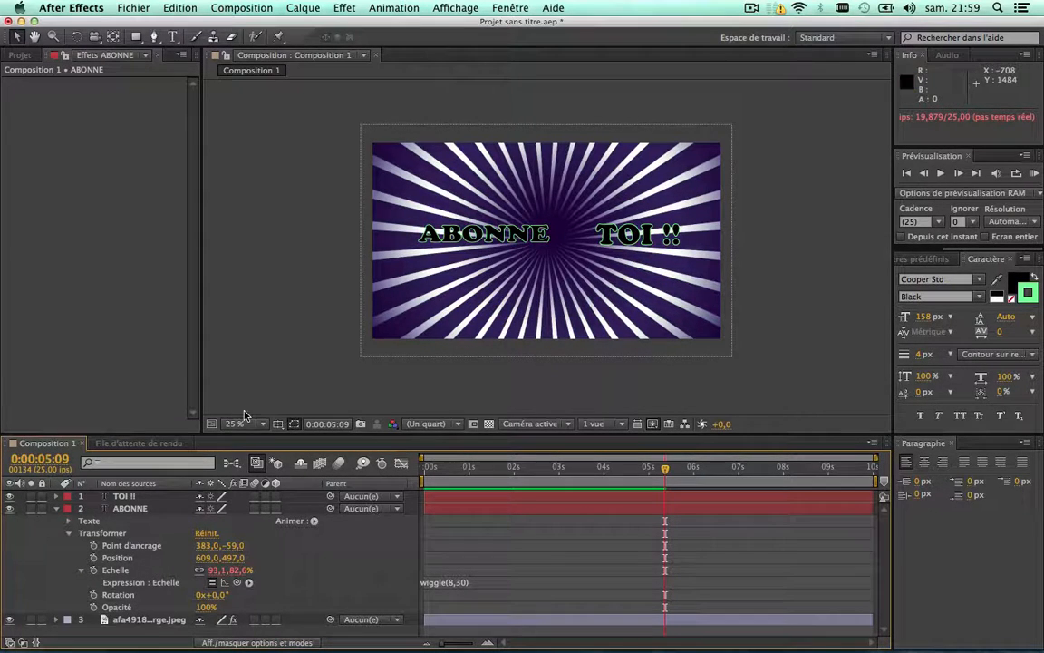
Add the expression wiggle(3,10) to the ABONNE layer's rotation and preview the animation from the start
alt+click(93, 594)
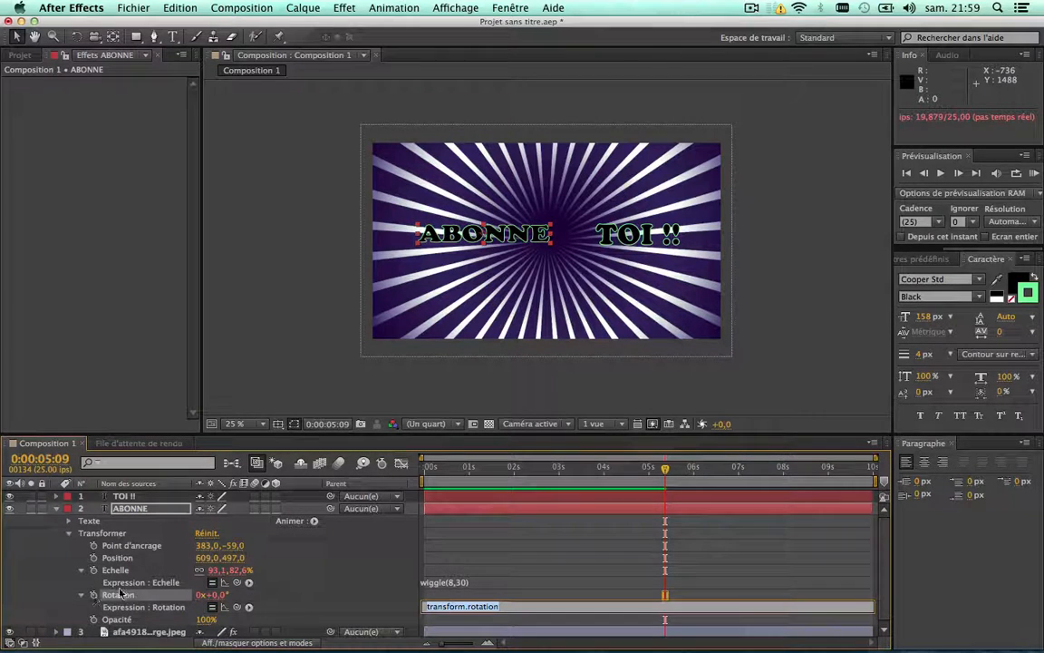
text(wi)
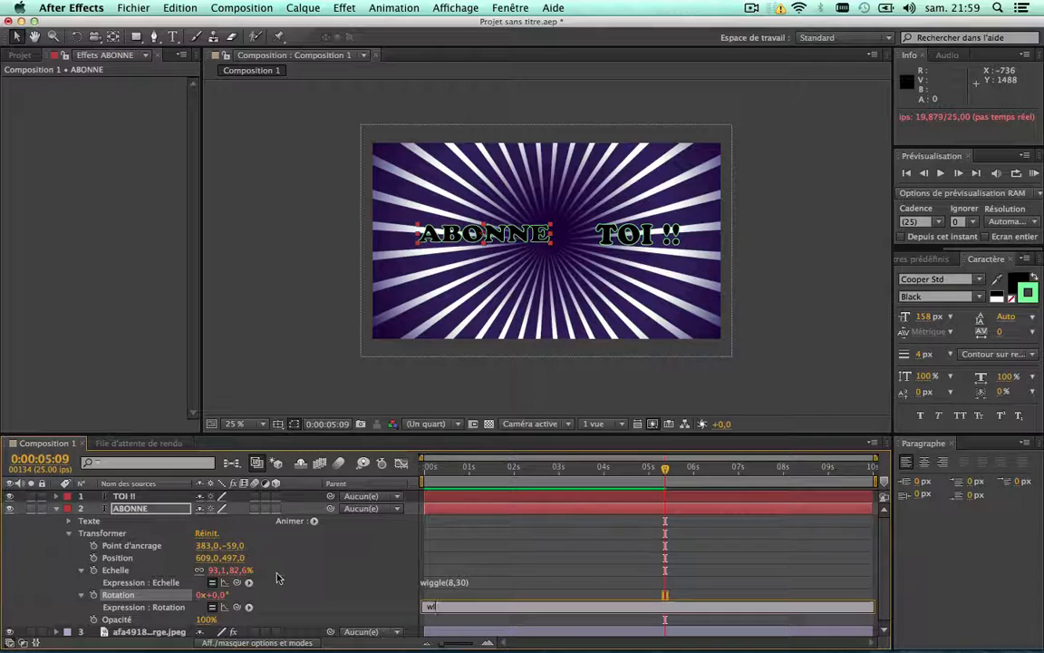
text(ggle()
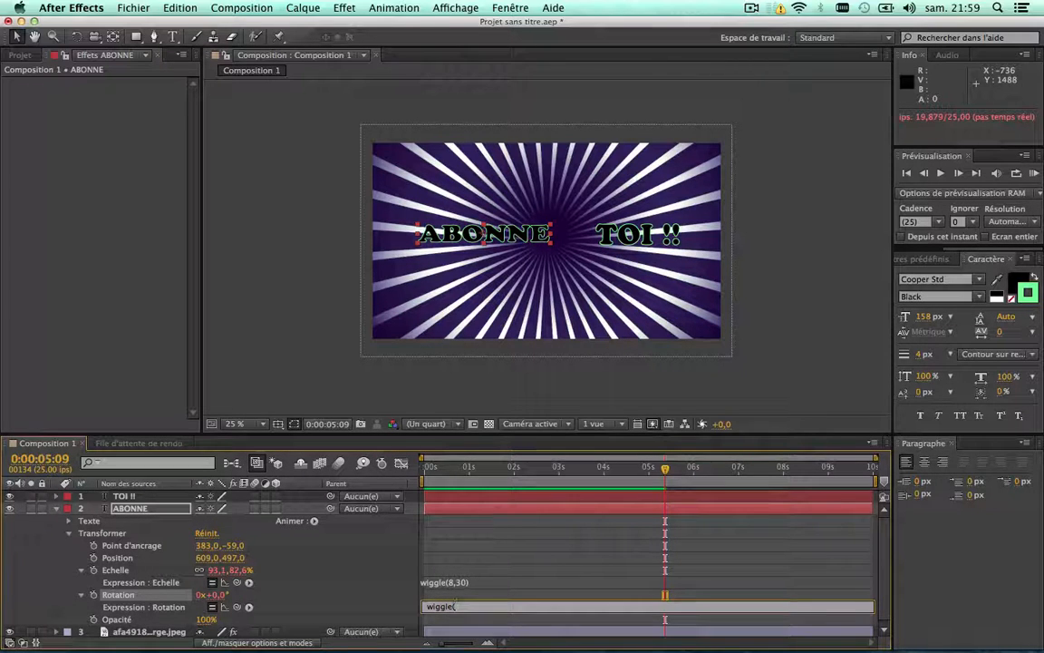
text(3)
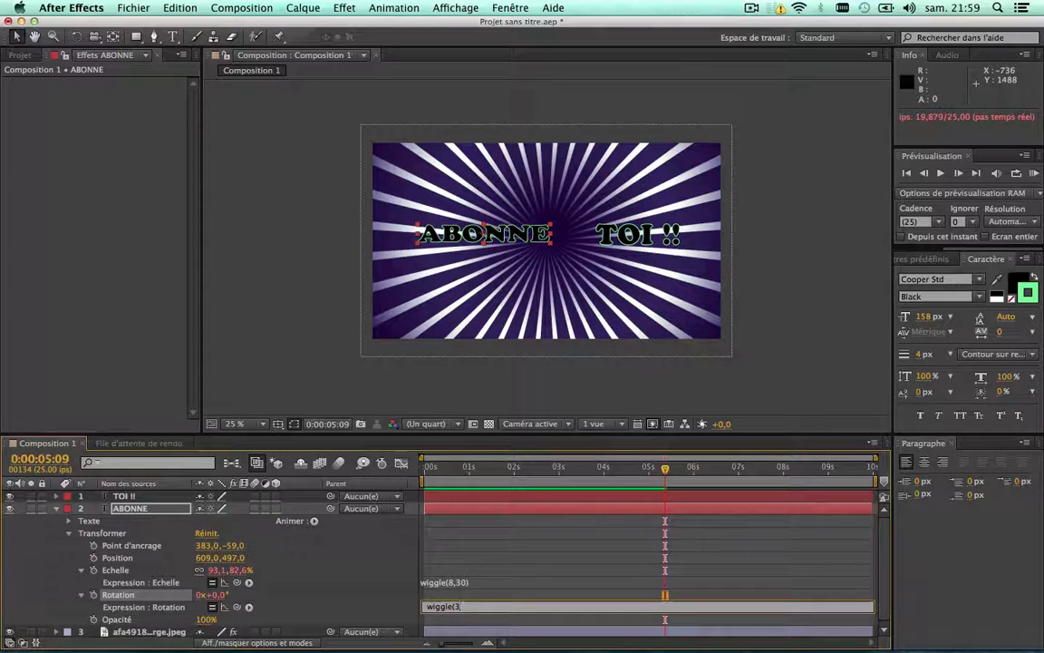
text(,10))
click(302, 587)
drag(487, 471, 376, 455)
key(space)
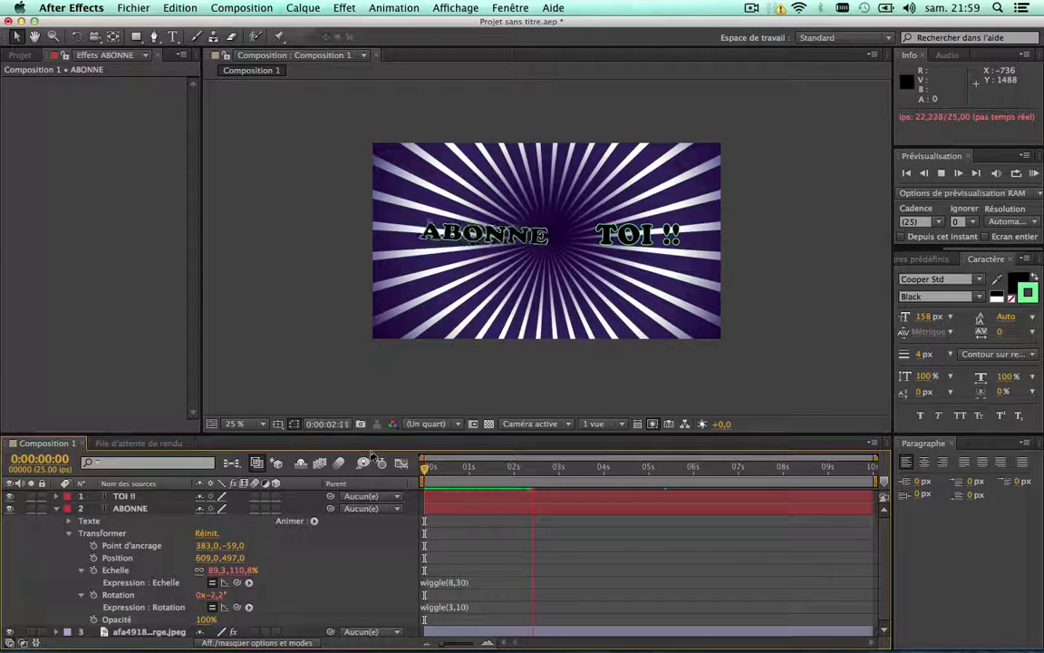
key(space)
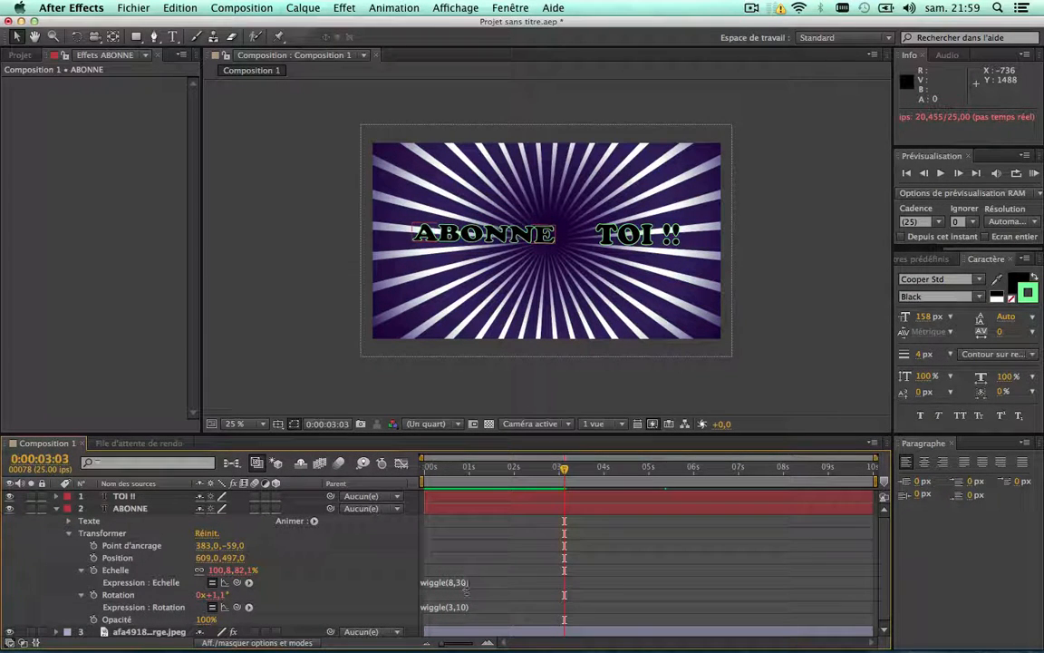
Reduce the amplitude in the ABONNE rotation expression so it reads wiggle(3,5), and preview the animation
click(460, 606)
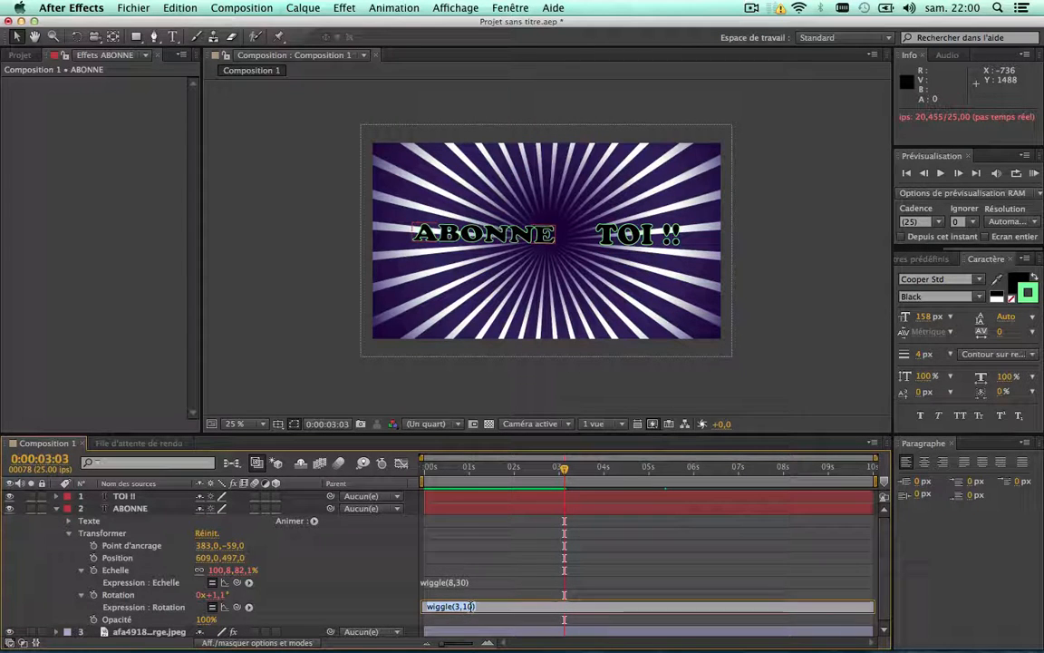
click(471, 607)
key(BackSpace)
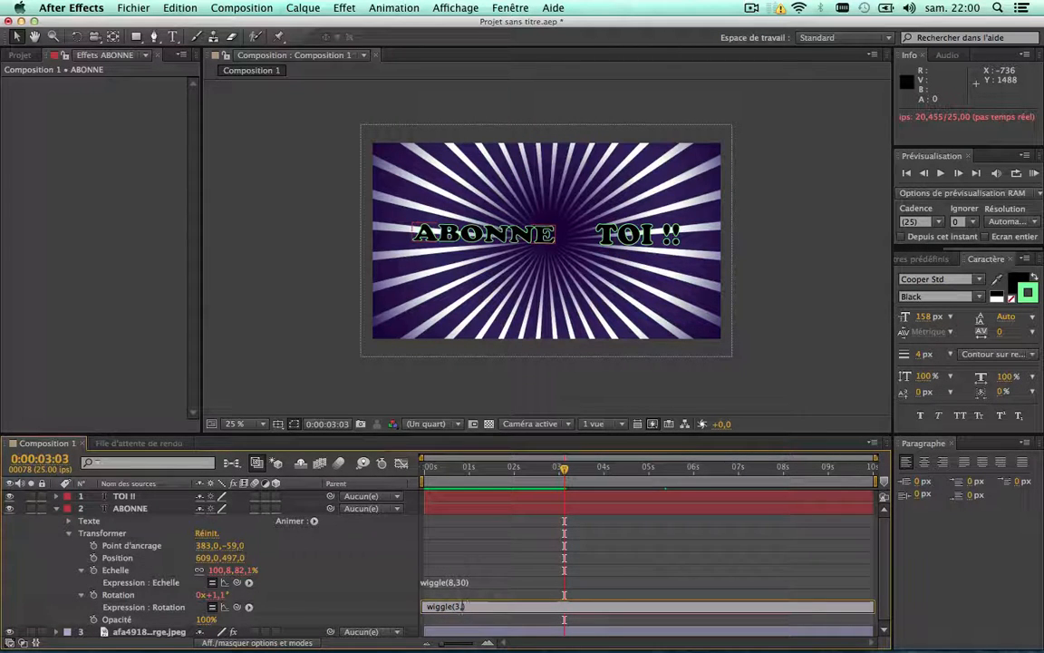
text(5)
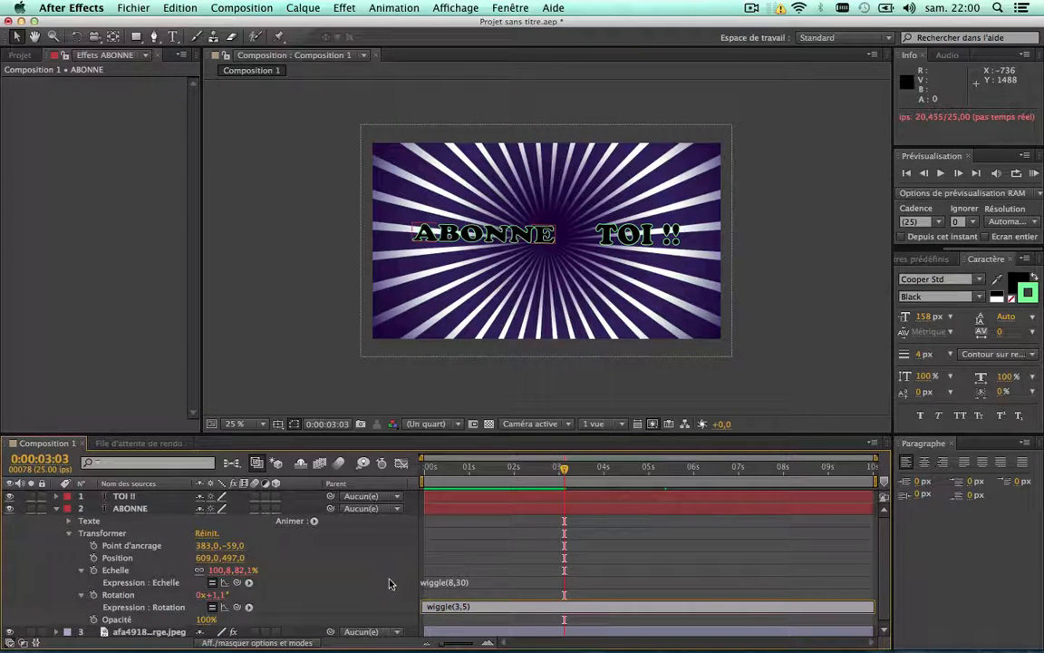
click(463, 500)
key(KP_0)
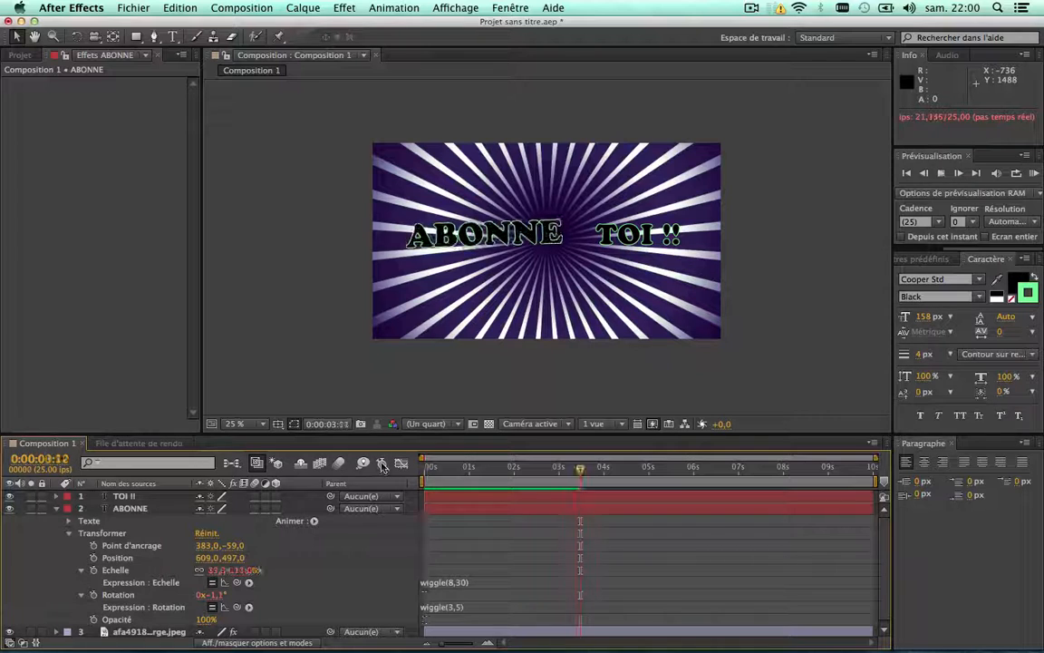
key(space)
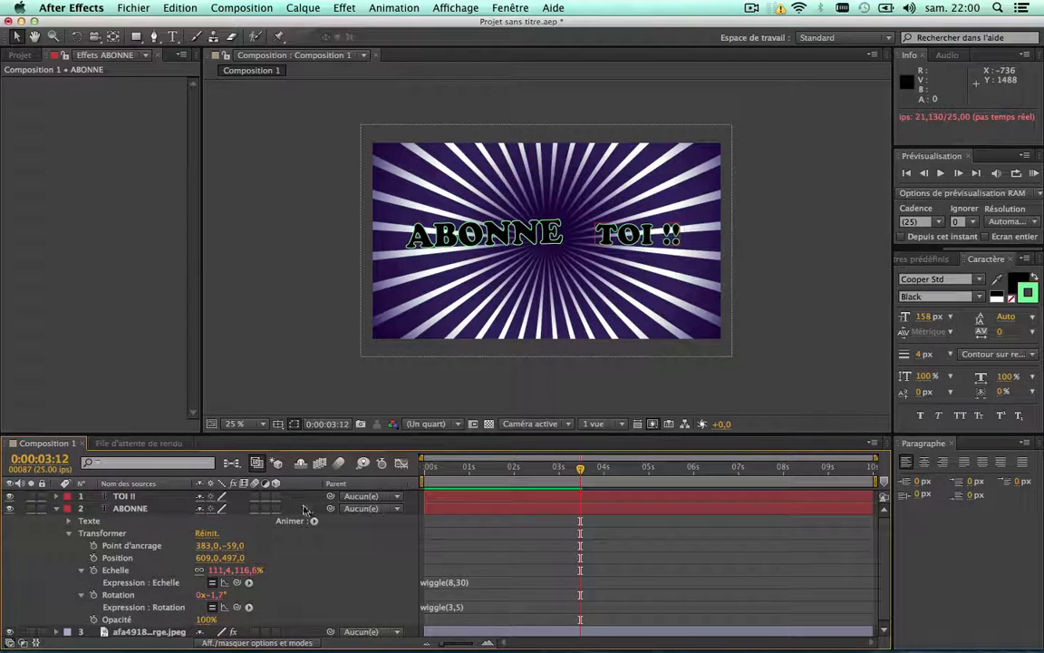
Add the expression wiggle(3,5) to the rotation of the TOI !! layer
click(57, 497)
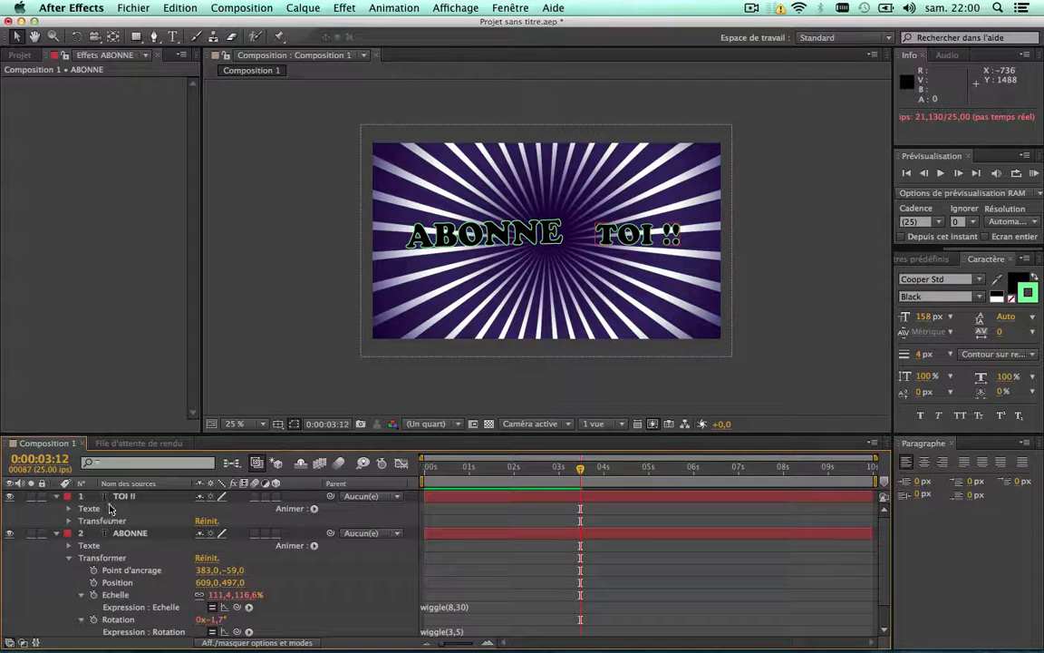
click(68, 521)
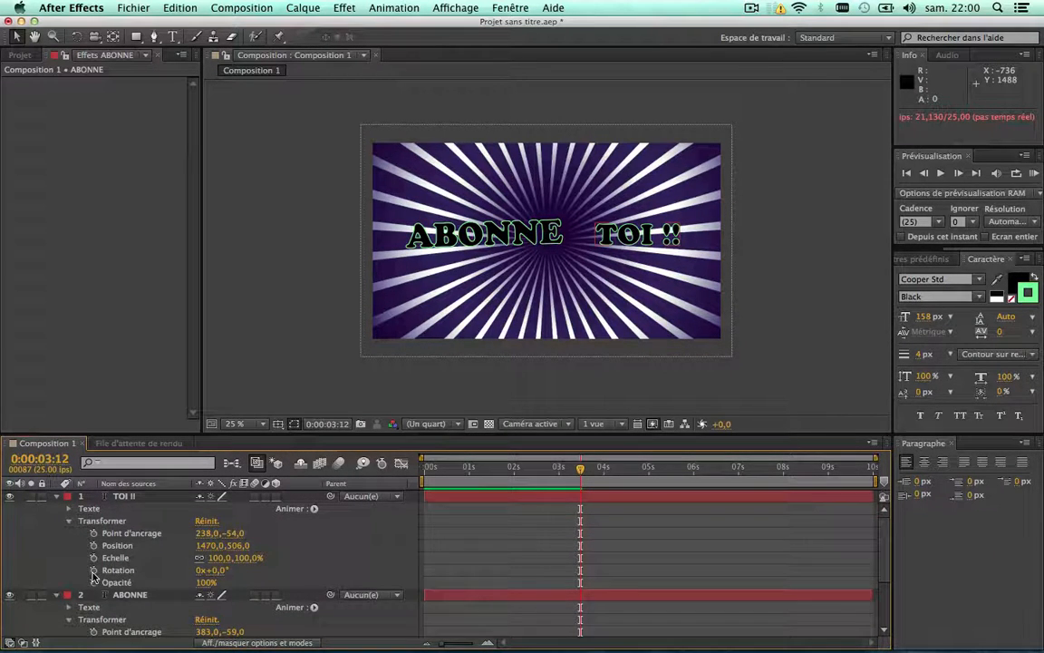
alt+click(93, 571)
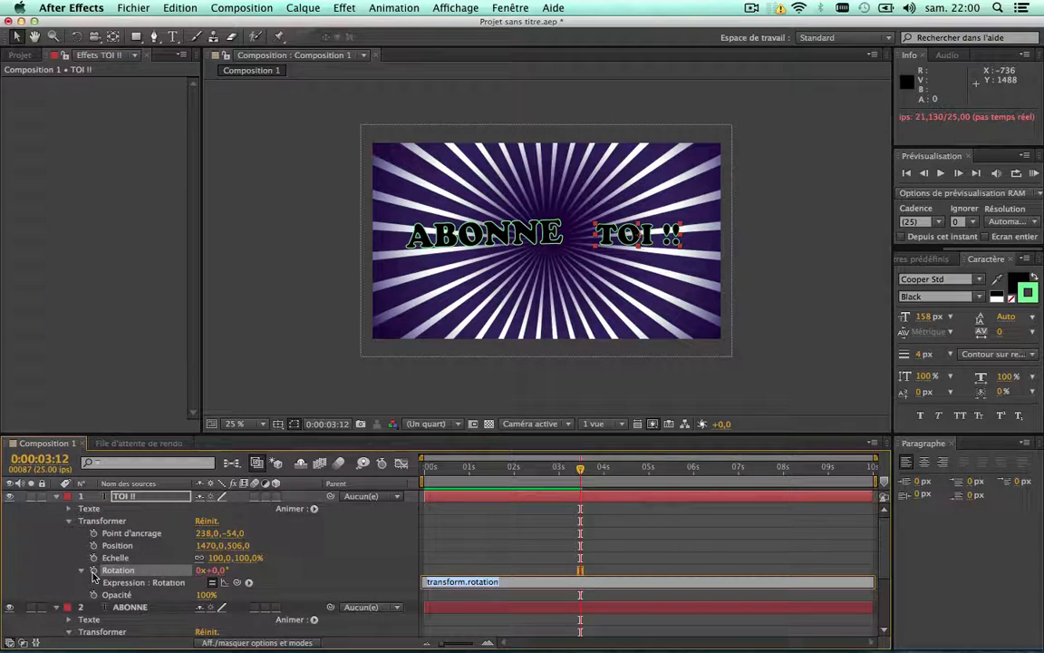
text(wiggle(3,5)
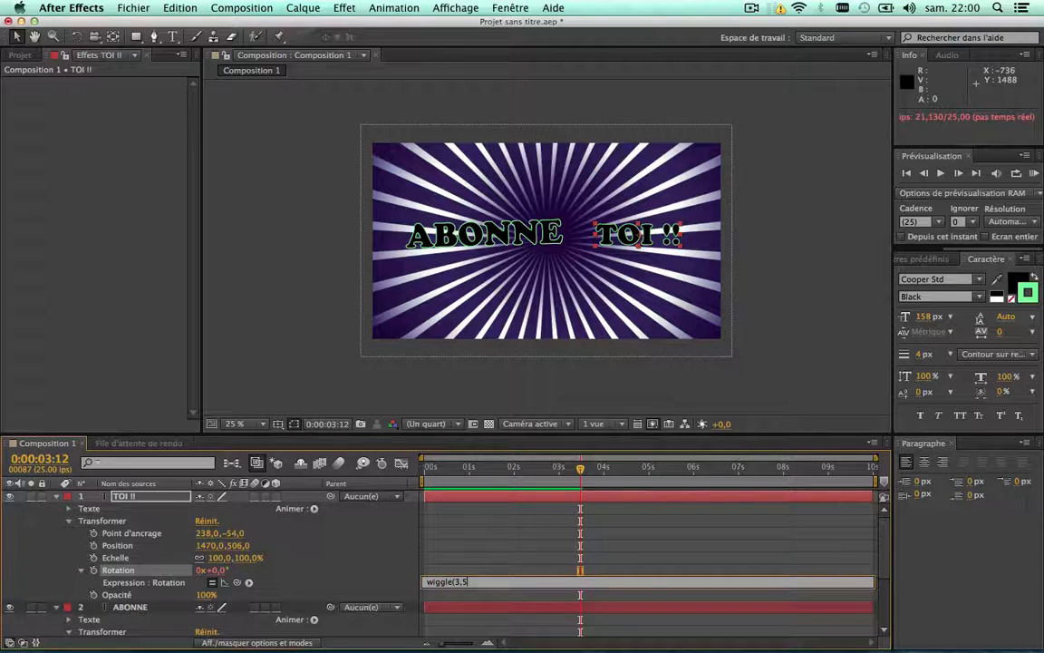
click(353, 548)
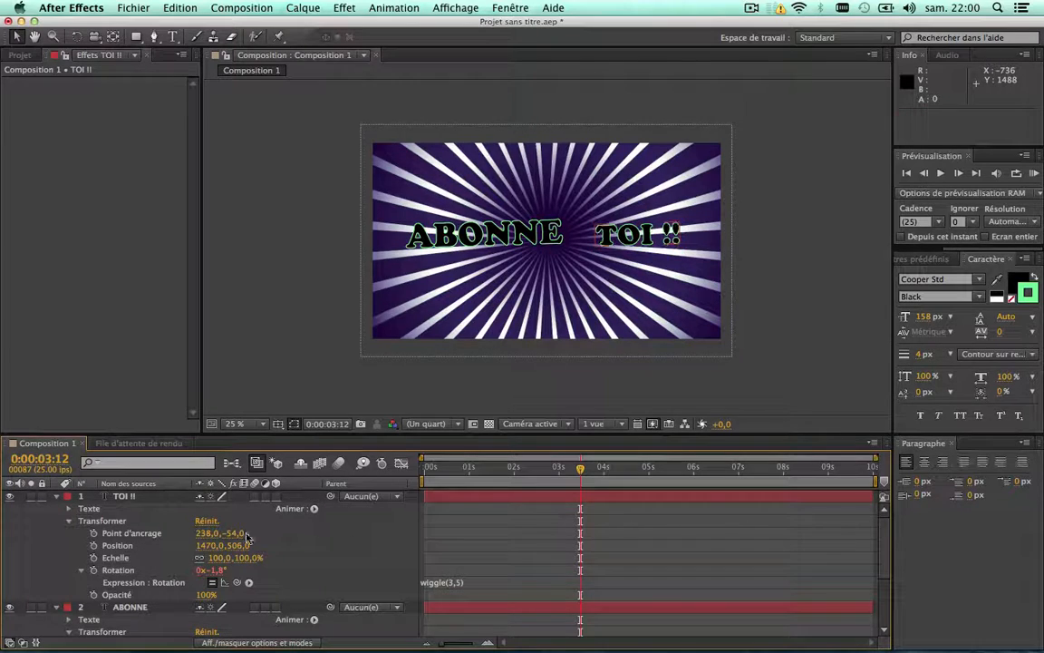
Start a wiggle( expression on the TOI !! layer's scale and check the ABONNE layer's scale expression for reference
alt+click(93, 558)
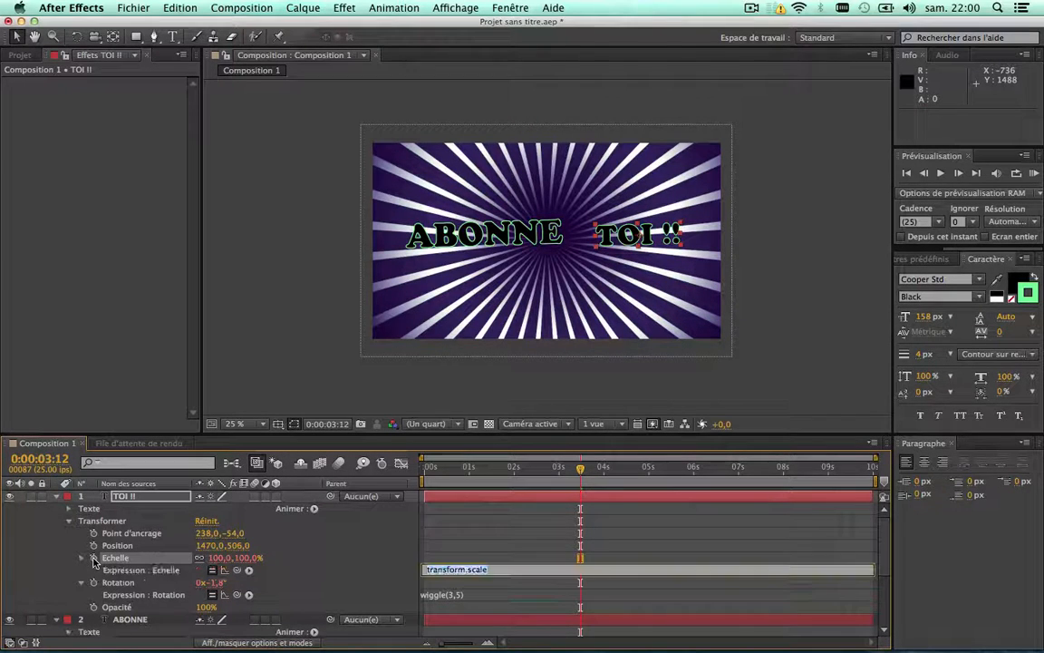
text(wiggle()
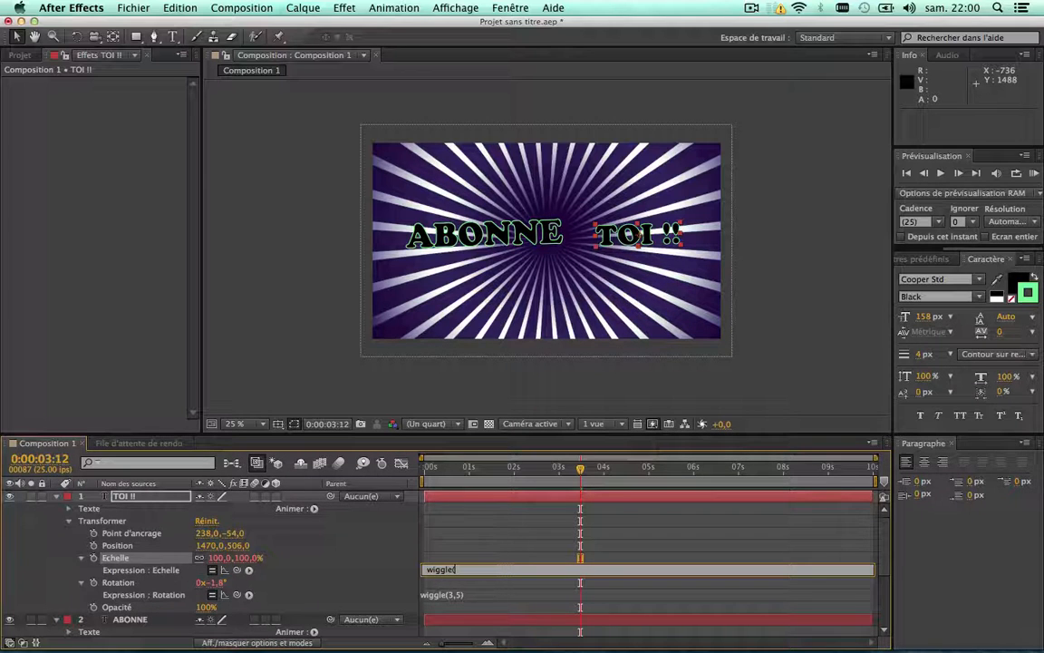
click(317, 564)
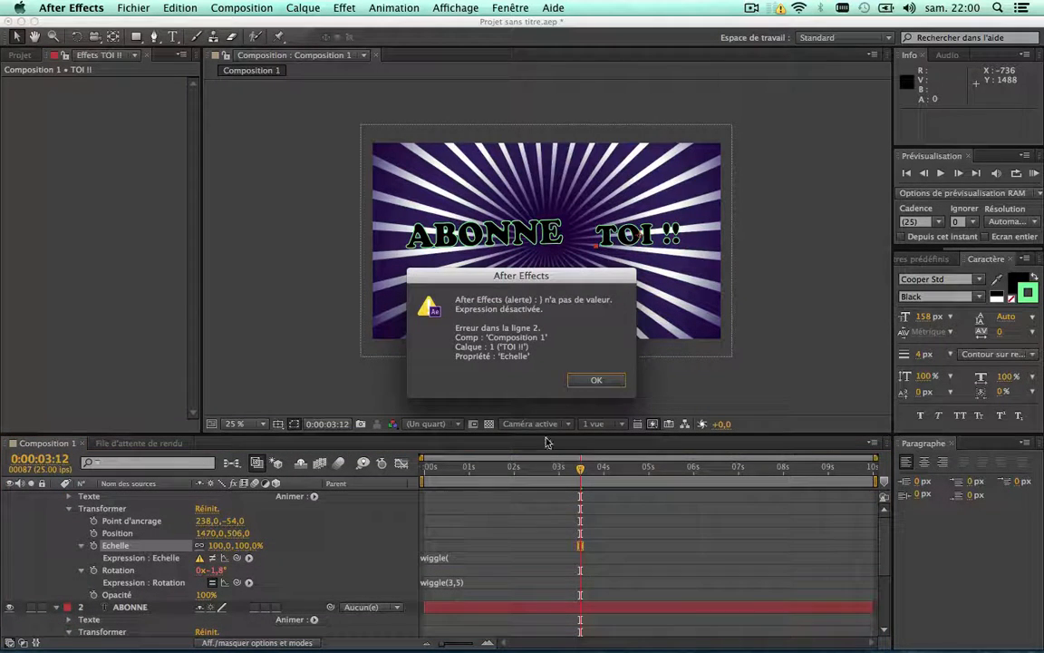
click(597, 381)
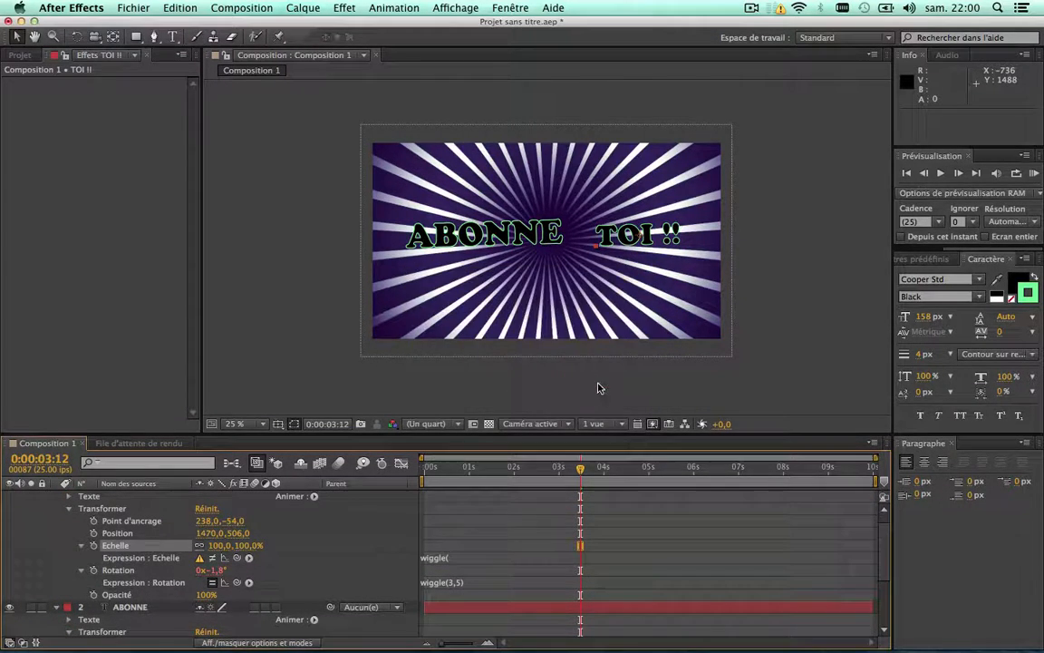
click(461, 559)
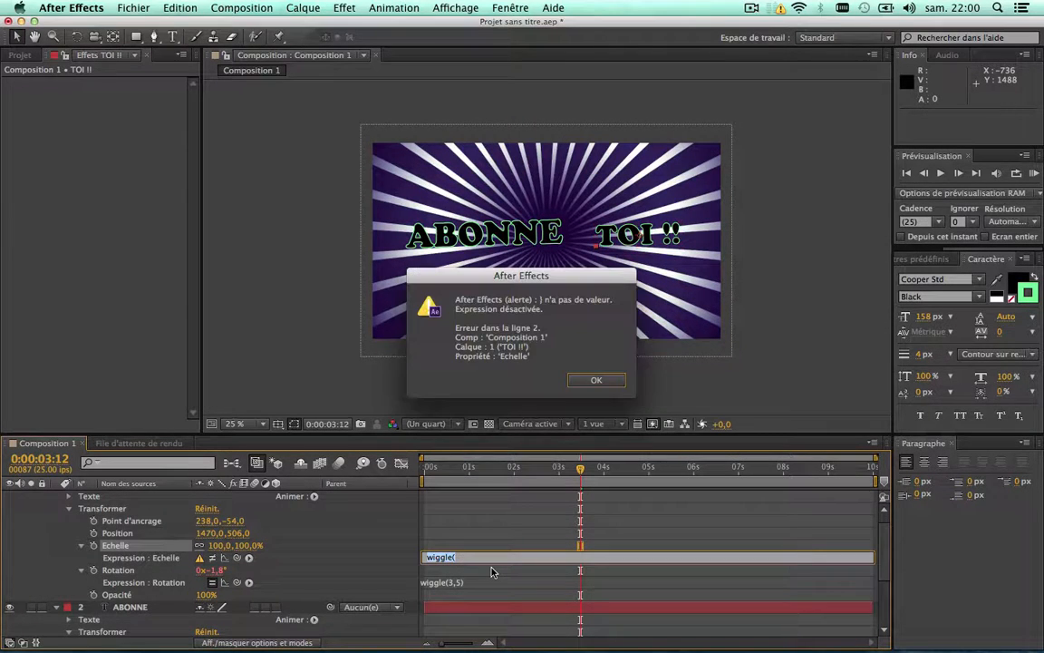
click(596, 380)
scroll(536, 567, down, 3)
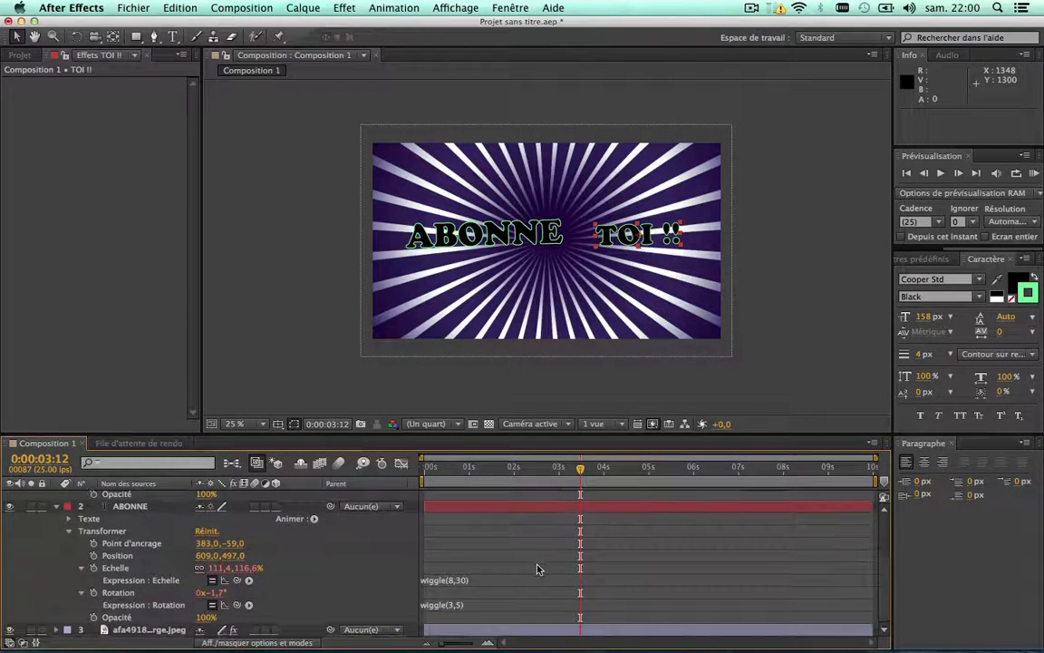
scroll(537, 569, up, 3)
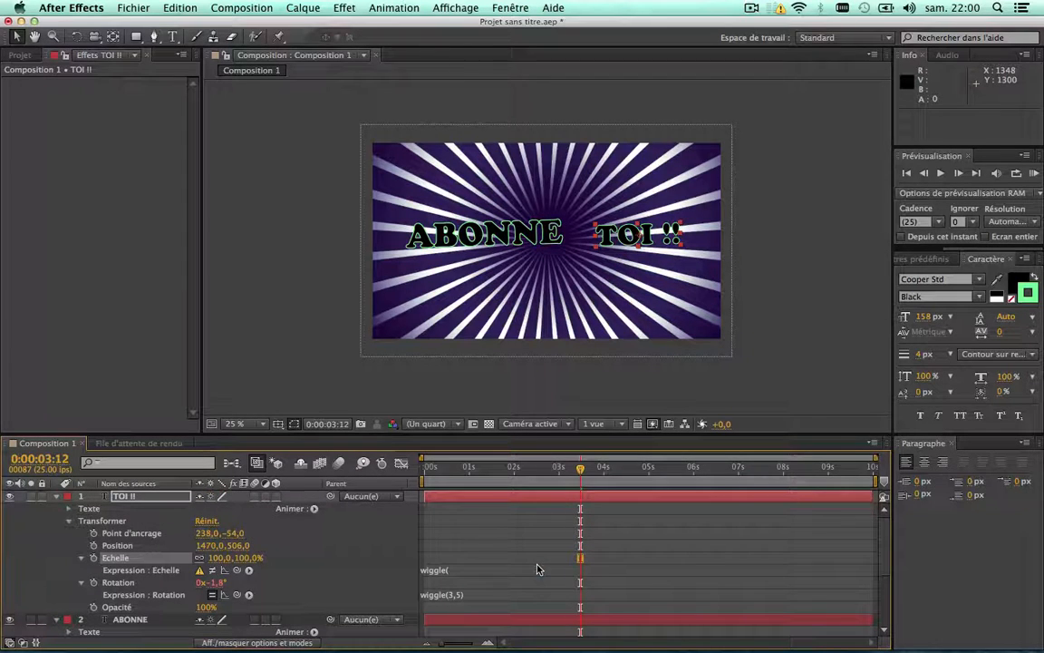
Complete the TOI !! scale expression so it reads wiggle(8,30), and preview the animation from the start
click(475, 571)
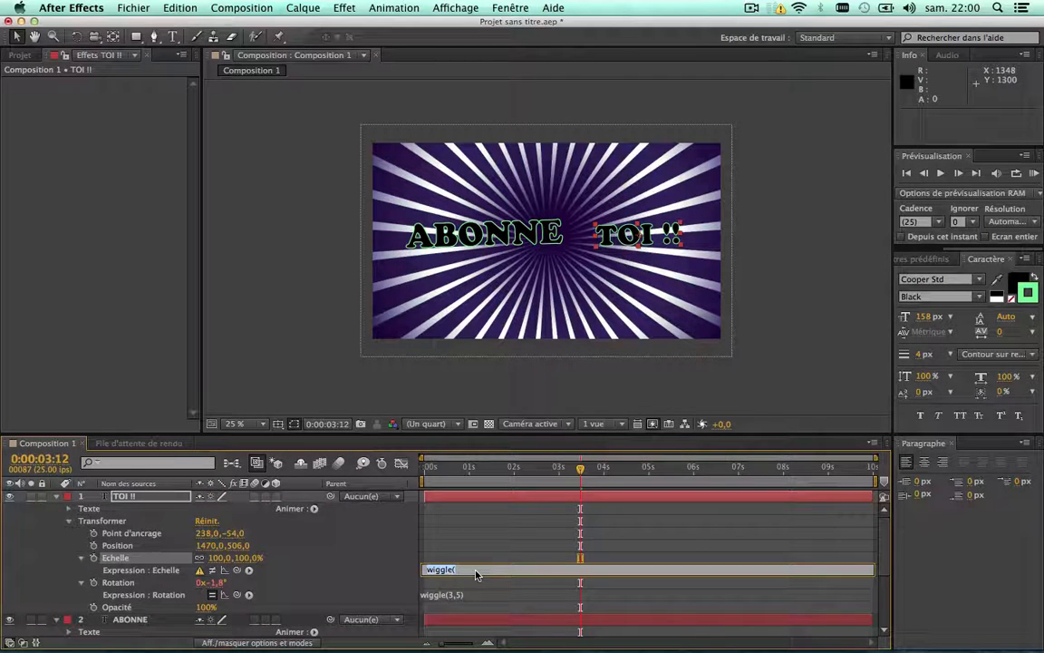
click(472, 569)
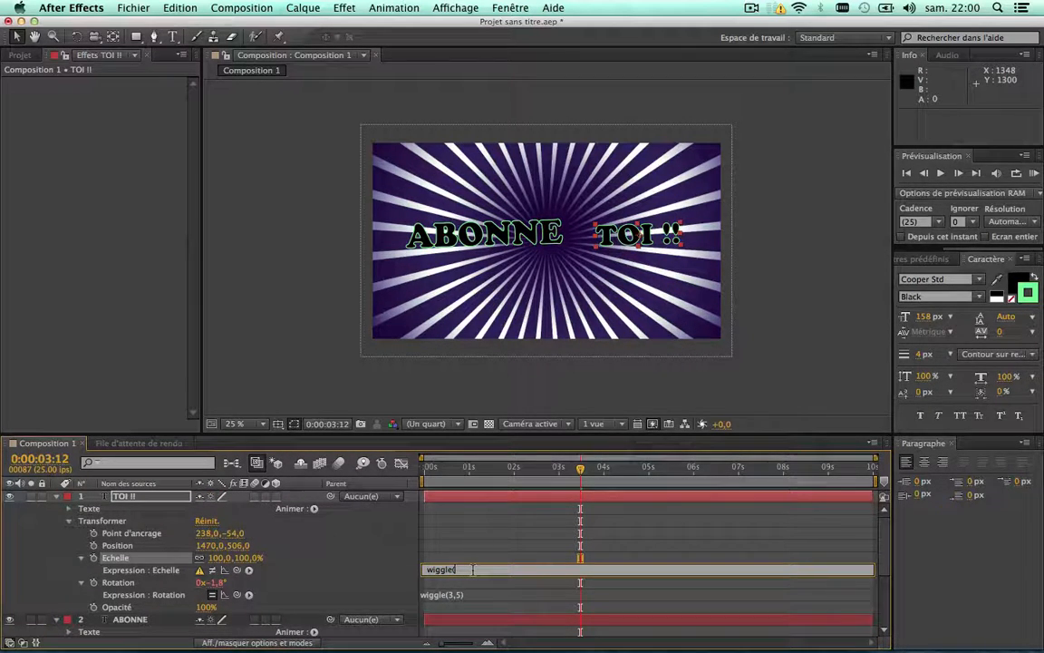
text(8,50)
click(383, 568)
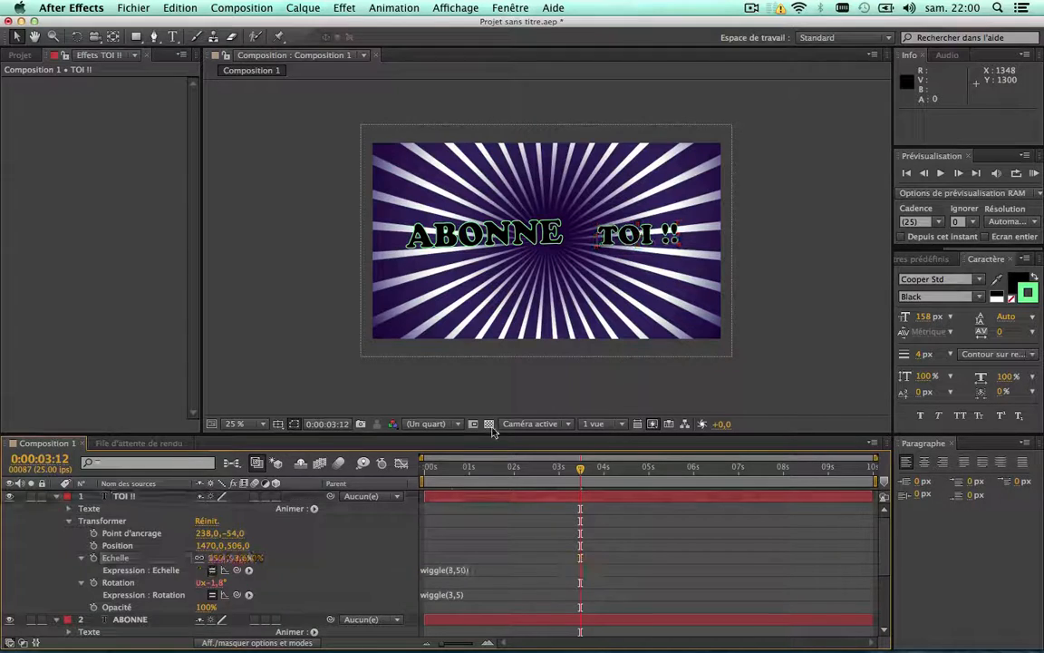
drag(497, 467, 356, 469)
key(space)
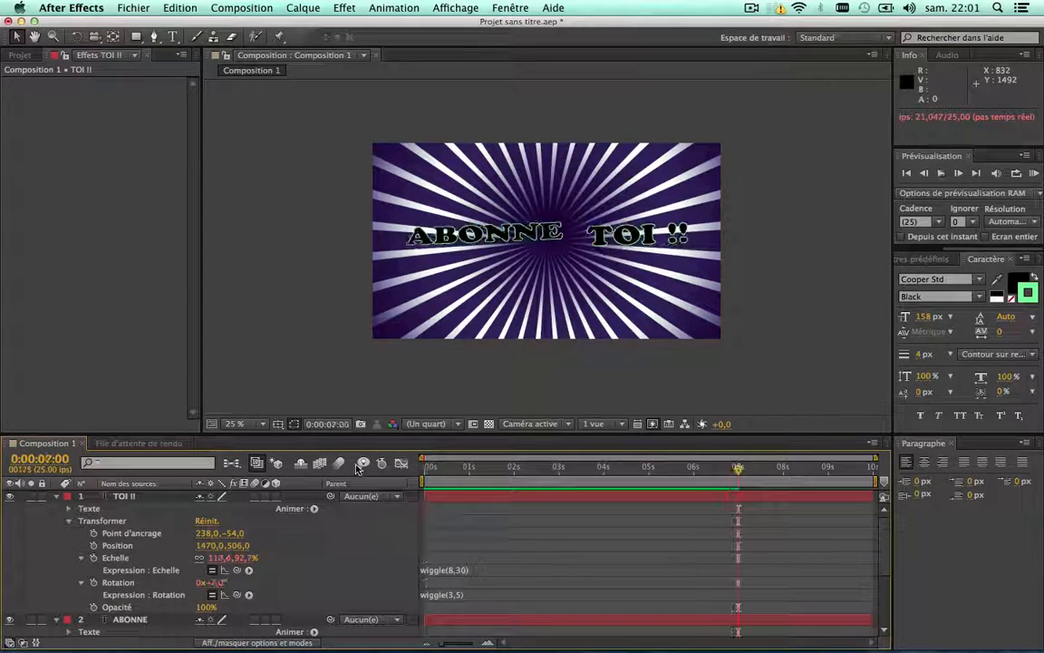
key(space)
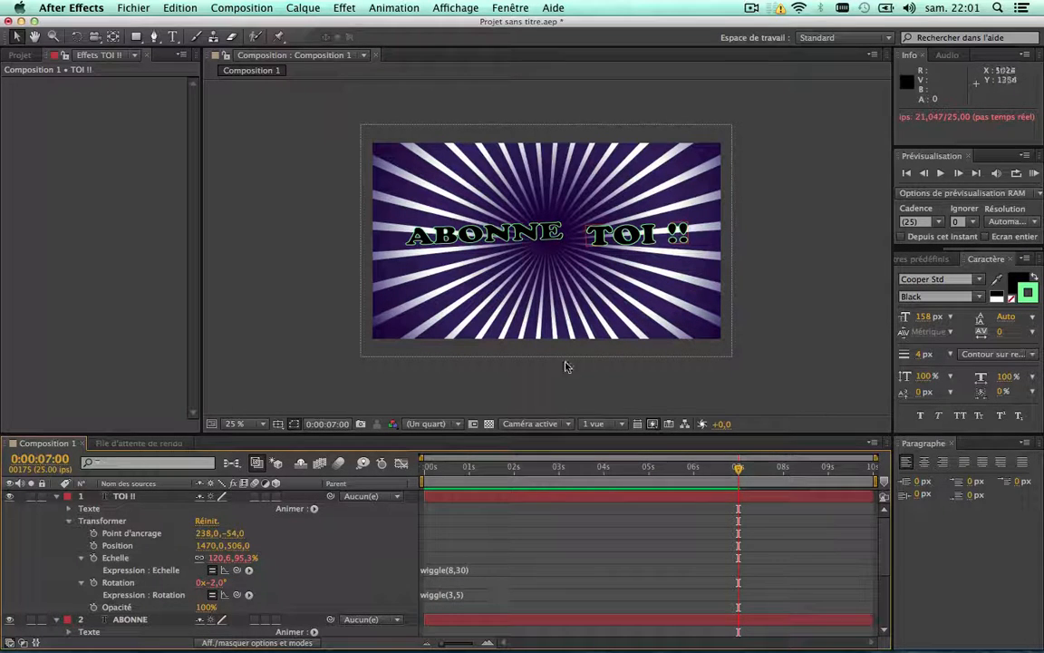
Change the TOI !! text to read "Toi !!" with lowercase "oi", and preview the animation from the start
click(125, 497)
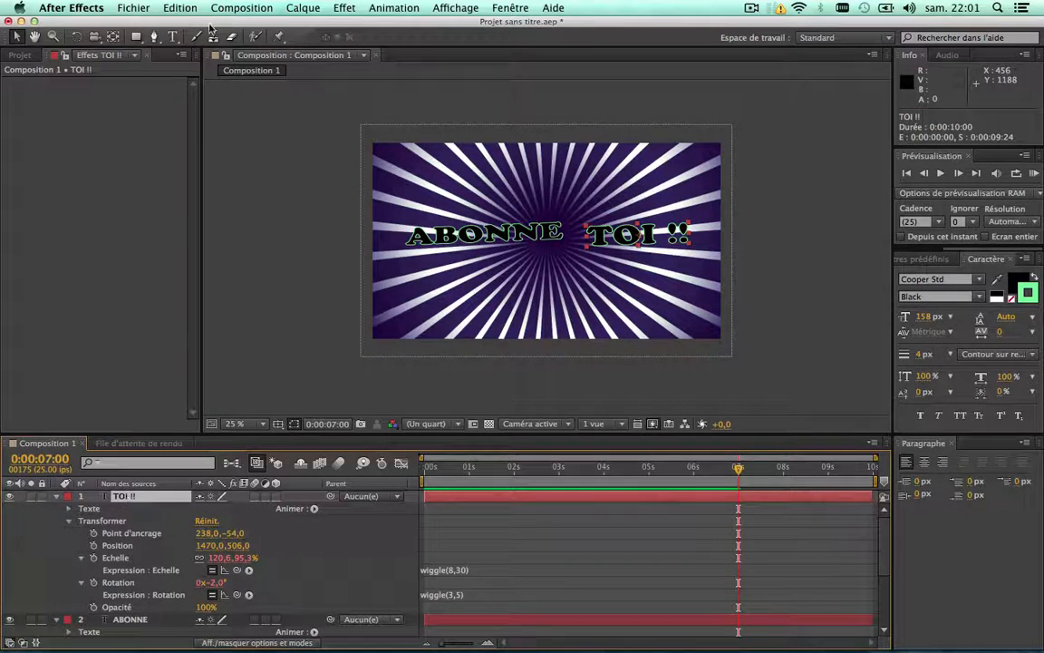
click(172, 37)
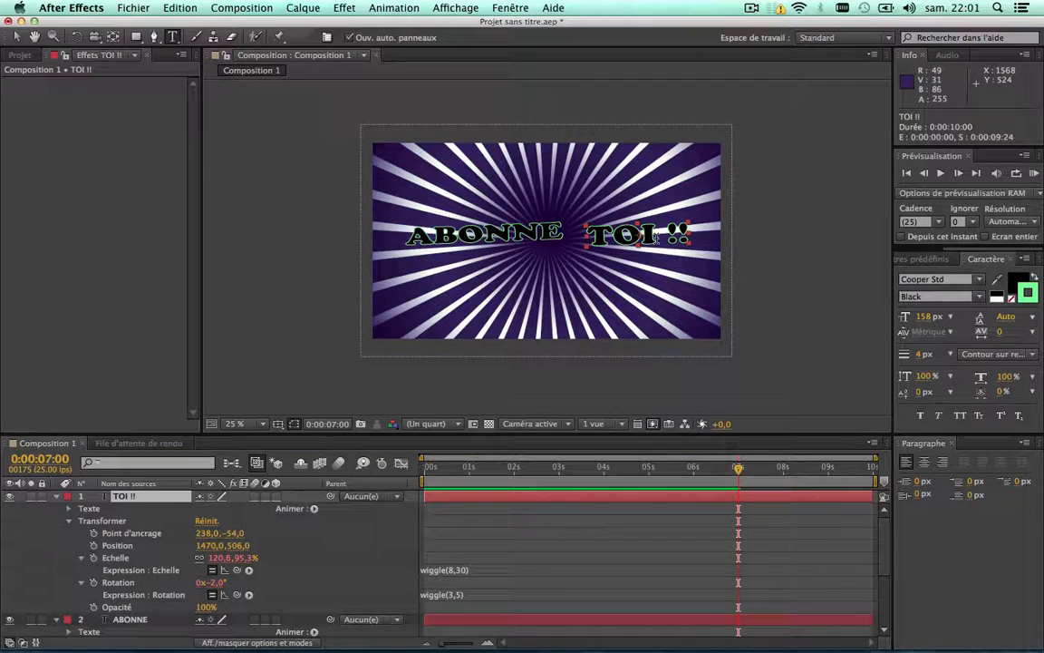
drag(656, 239, 622, 239)
text(o)
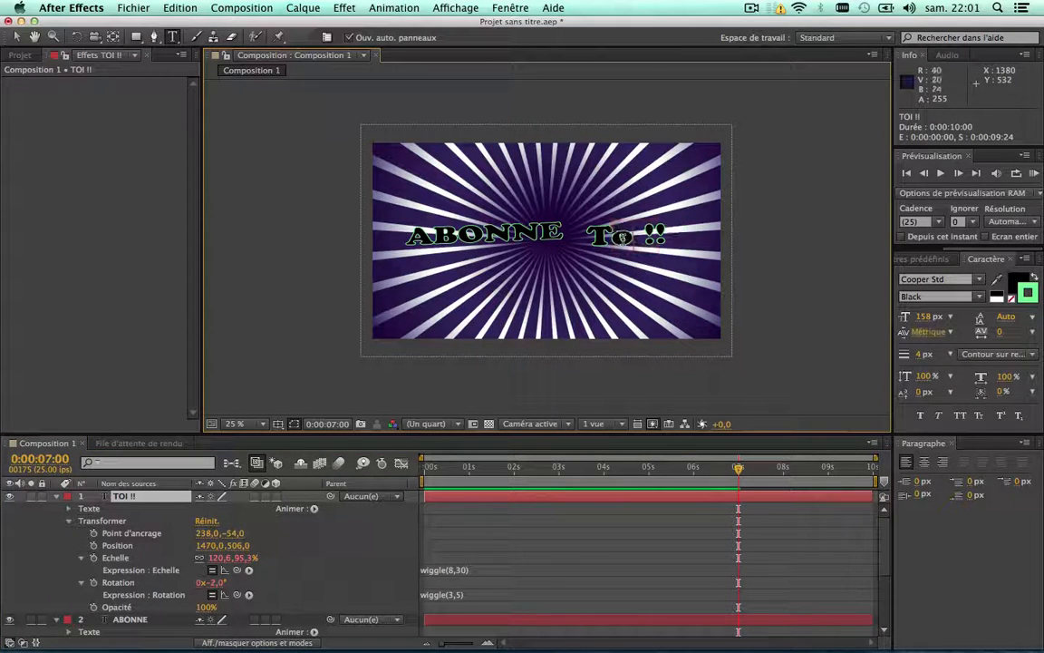
text(i)
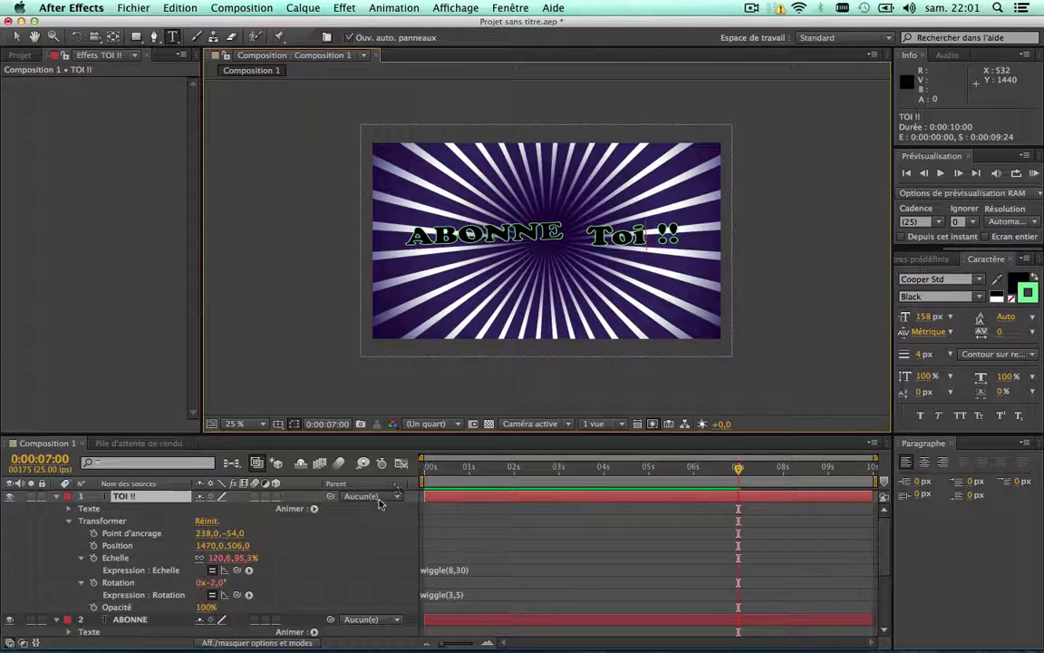
click(383, 542)
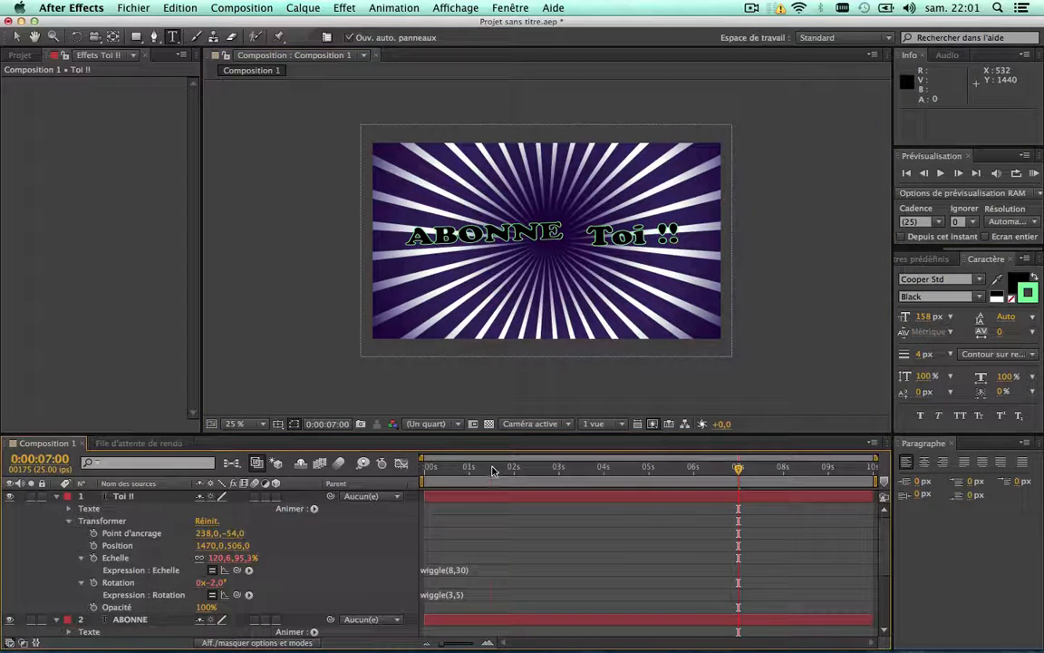
drag(494, 468, 421, 467)
key(space)
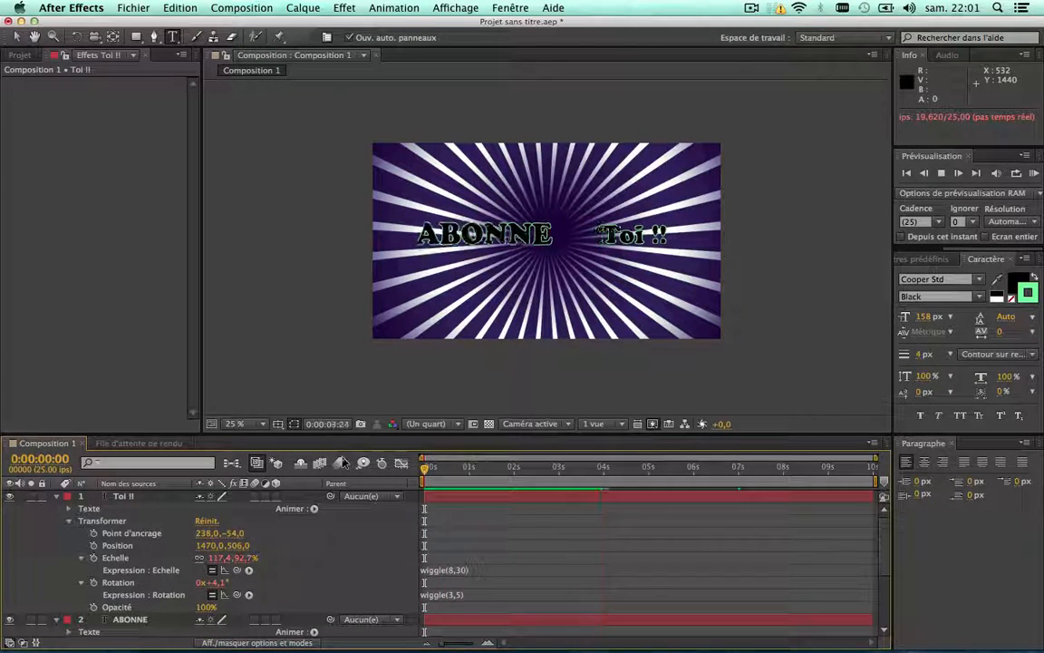
key(space)
Raise the amplitude in the Toi !! scale expression so it reads wiggle(8,40), and preview the animation from the start
click(460, 570)
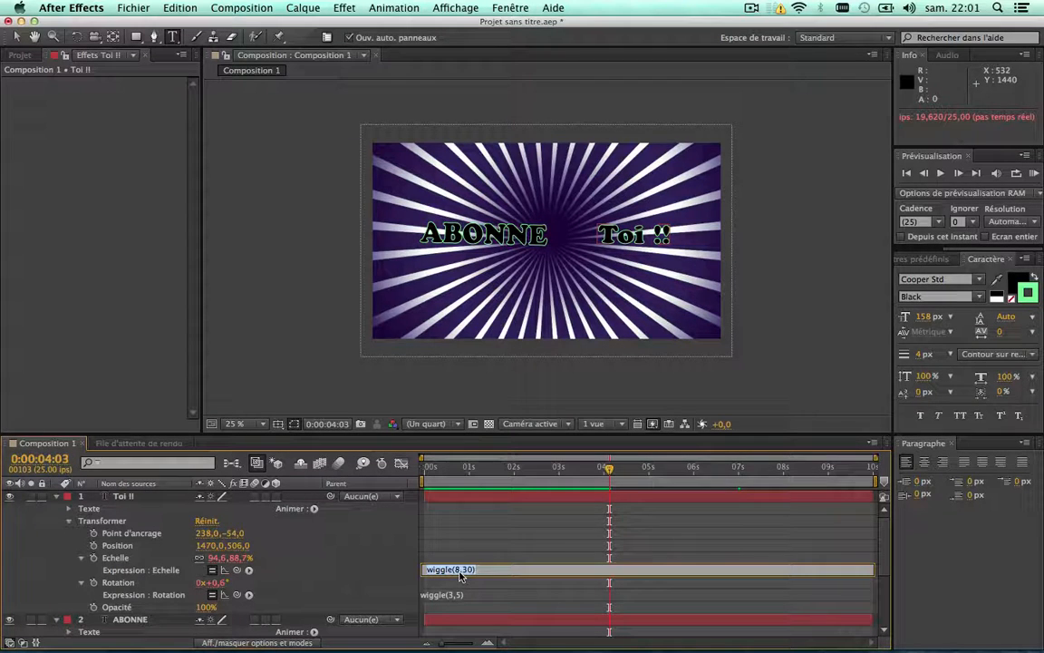
click(475, 605)
click(361, 547)
key(KP_0)
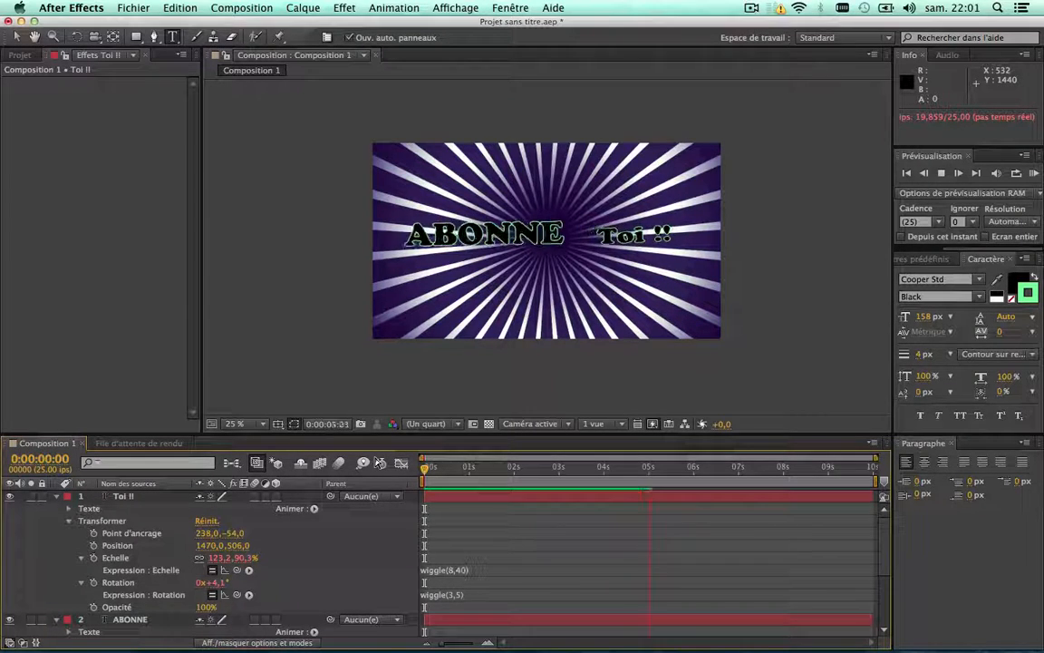
key(space)
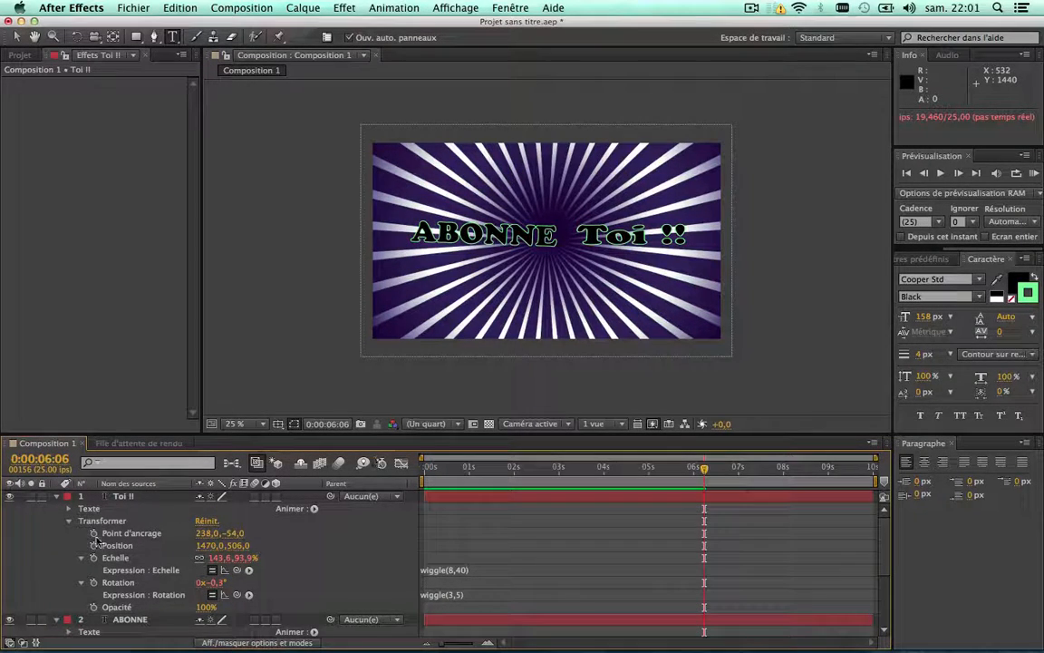
drag(475, 468, 303, 464)
key(space)
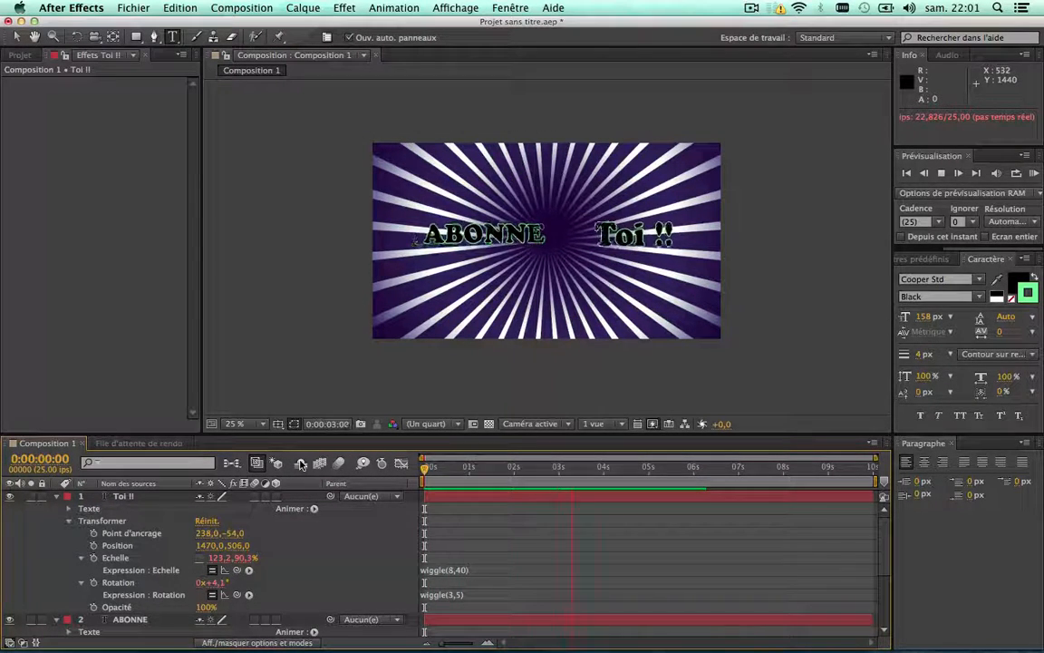
key(space)
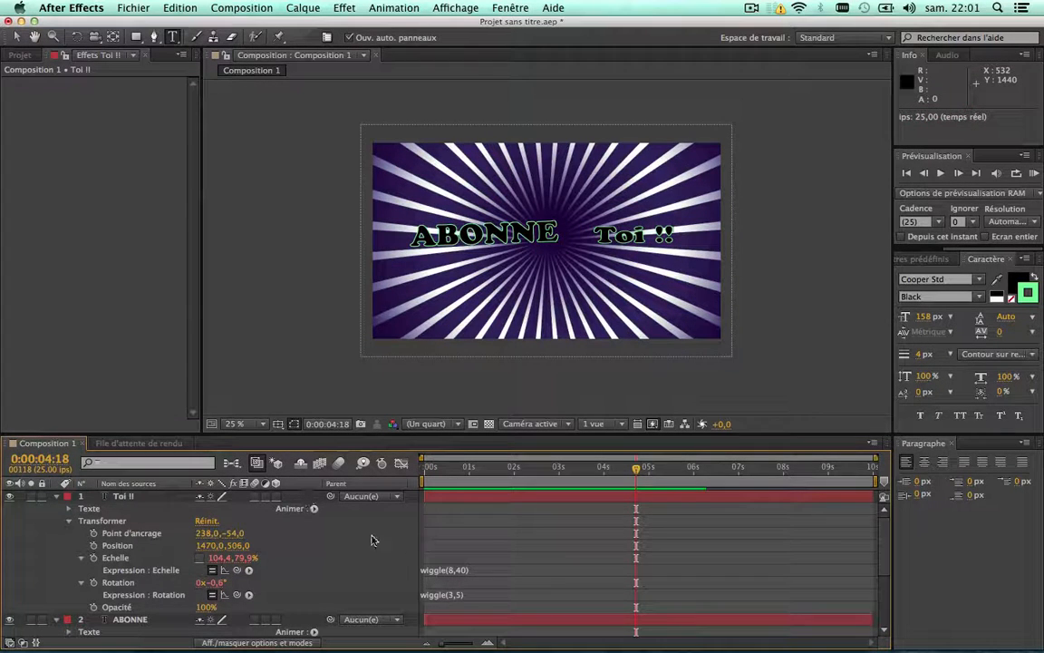
Raise the amplitude in the Toi !! scale expression so it reads wiggle(8,50), and preview the animation from the start
click(458, 571)
click(467, 570)
key(BackSpace)
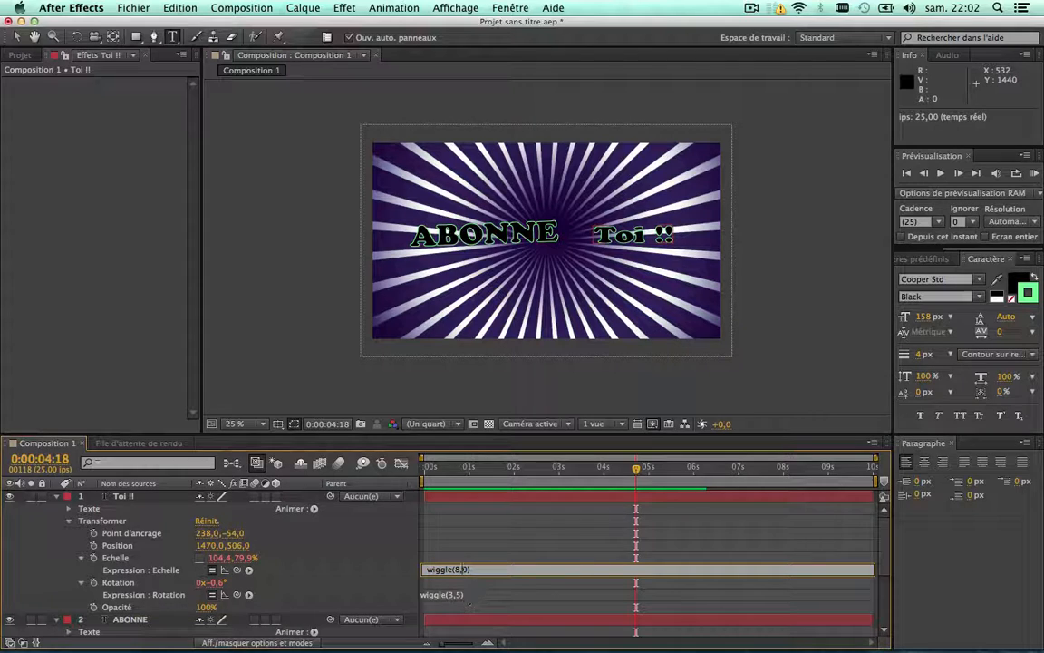
text(5)
click(368, 571)
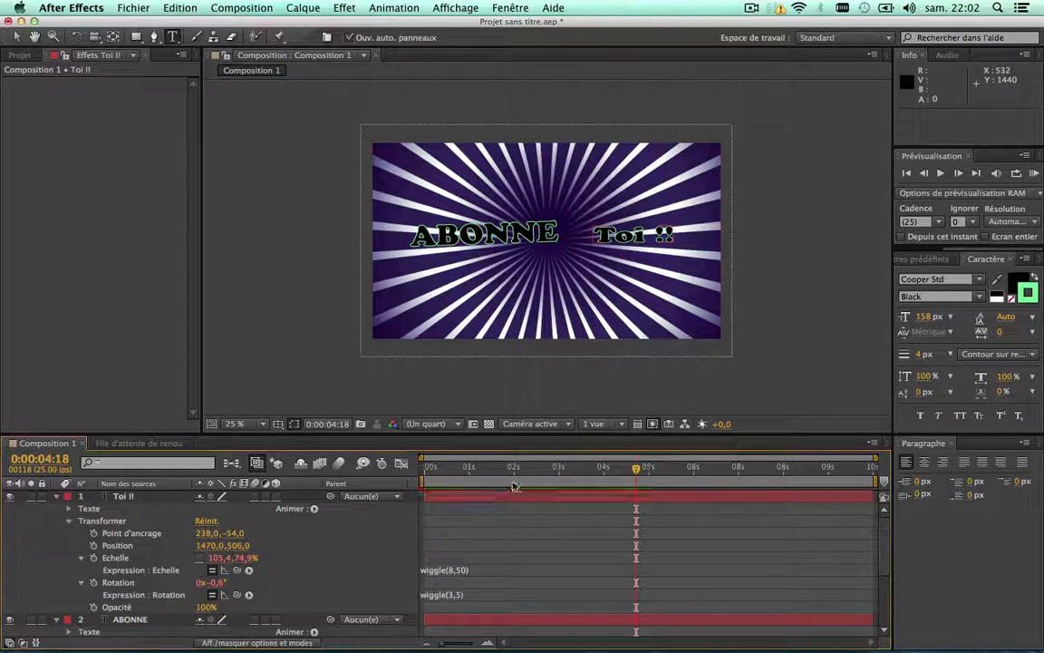
drag(525, 469, 488, 473)
key(KP_0)
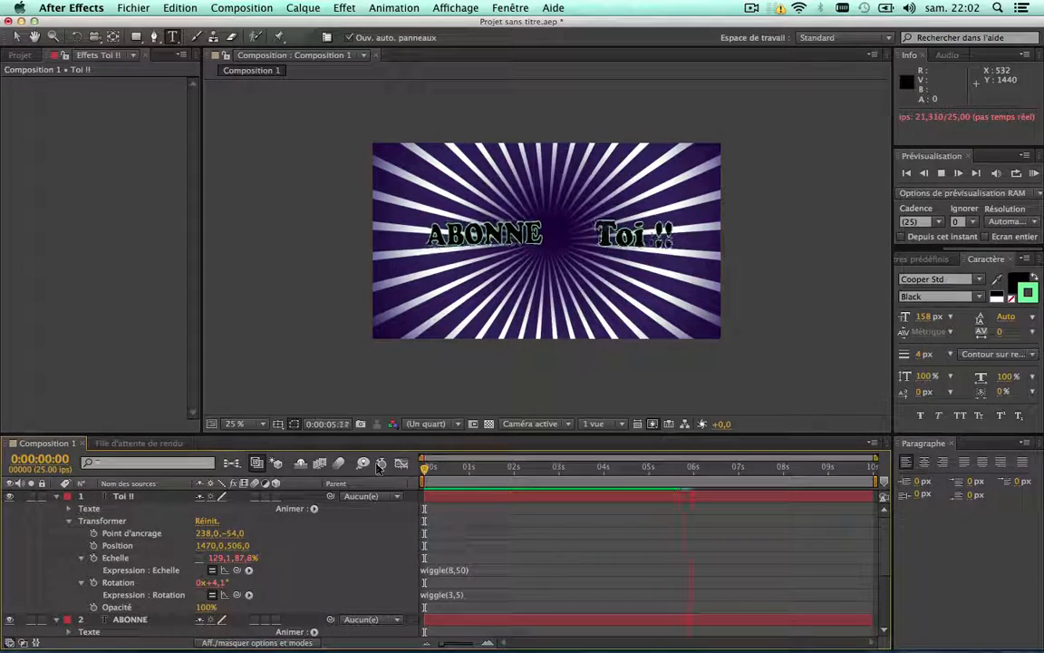
key(space)
key(space)
key(space)
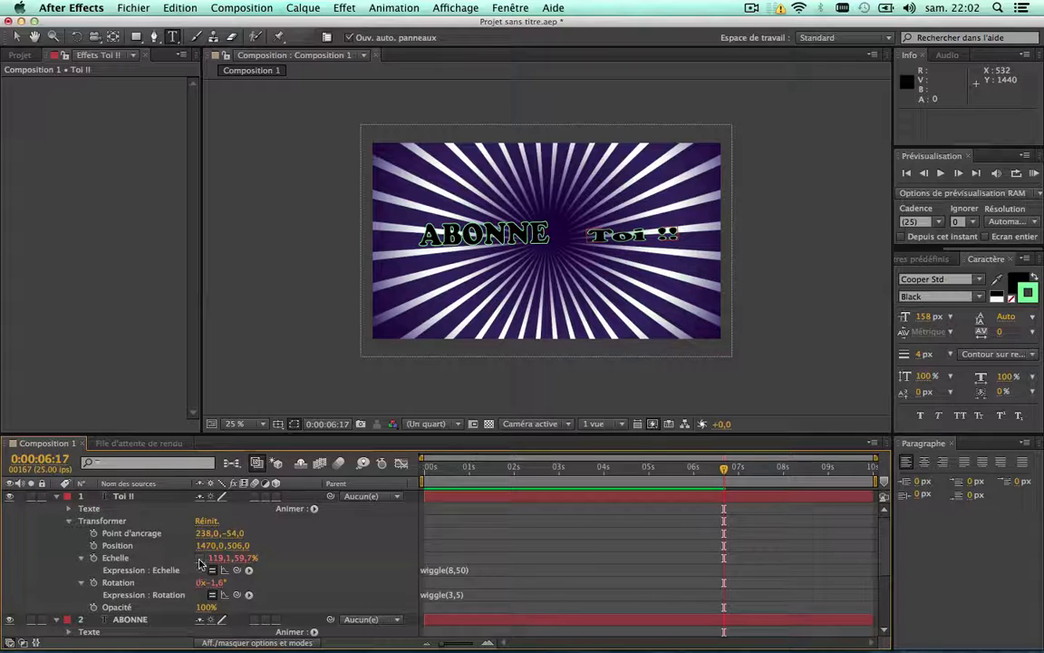
Collapse the properties of the Toi !! and ABONNE layers and return the current time to 0:00:00:00
click(57, 497)
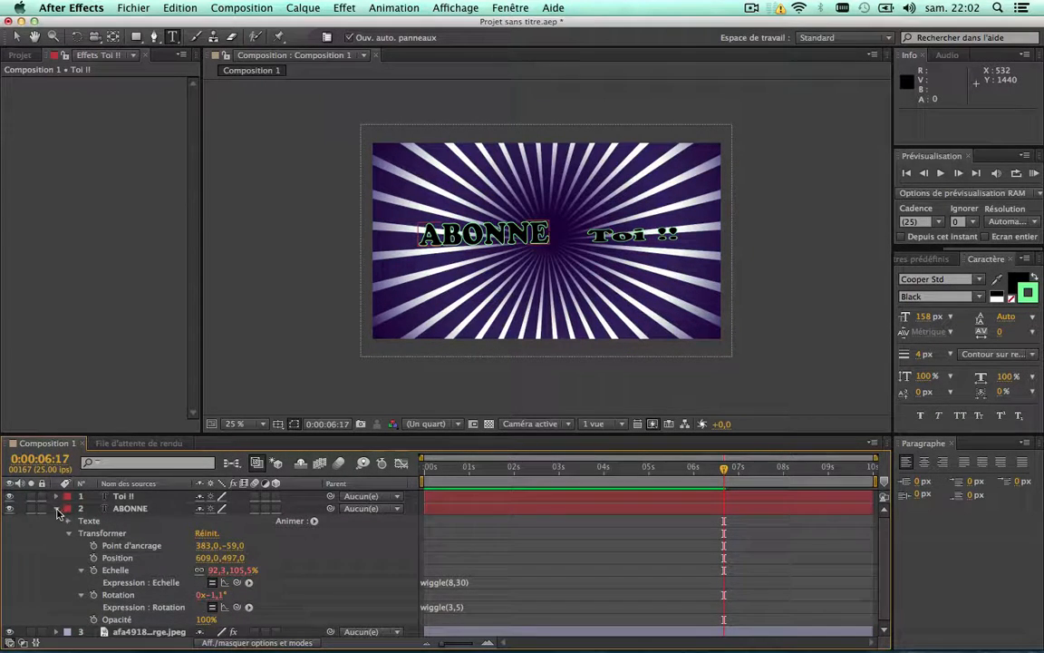
click(58, 510)
drag(451, 470, 317, 463)
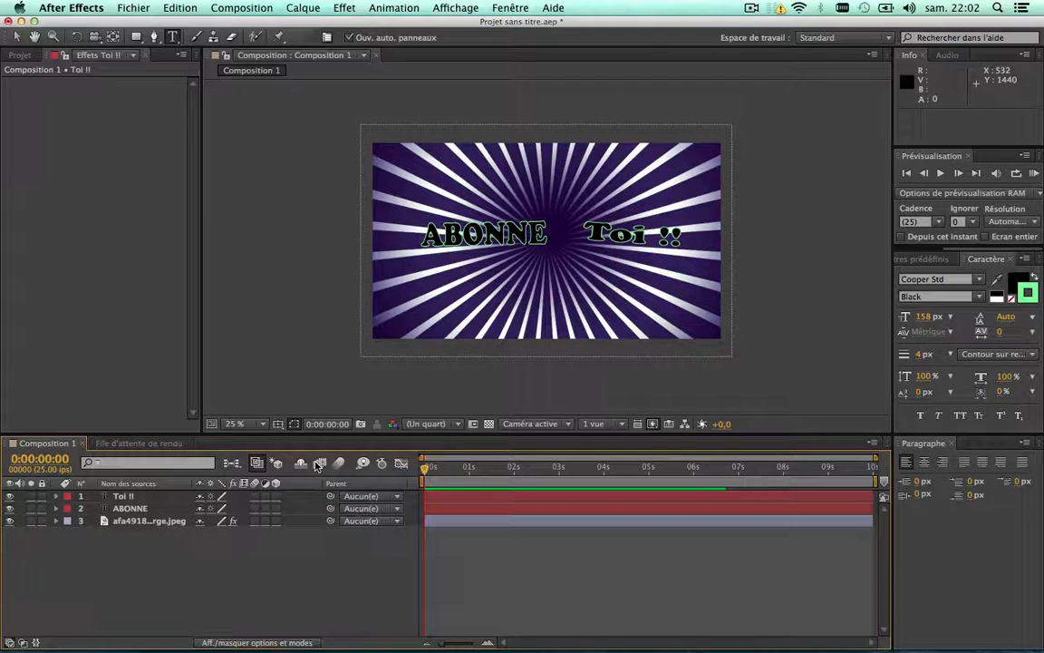
Set the font size of both the ABONNE and Toi !! text layers to 170 px
click(128, 509)
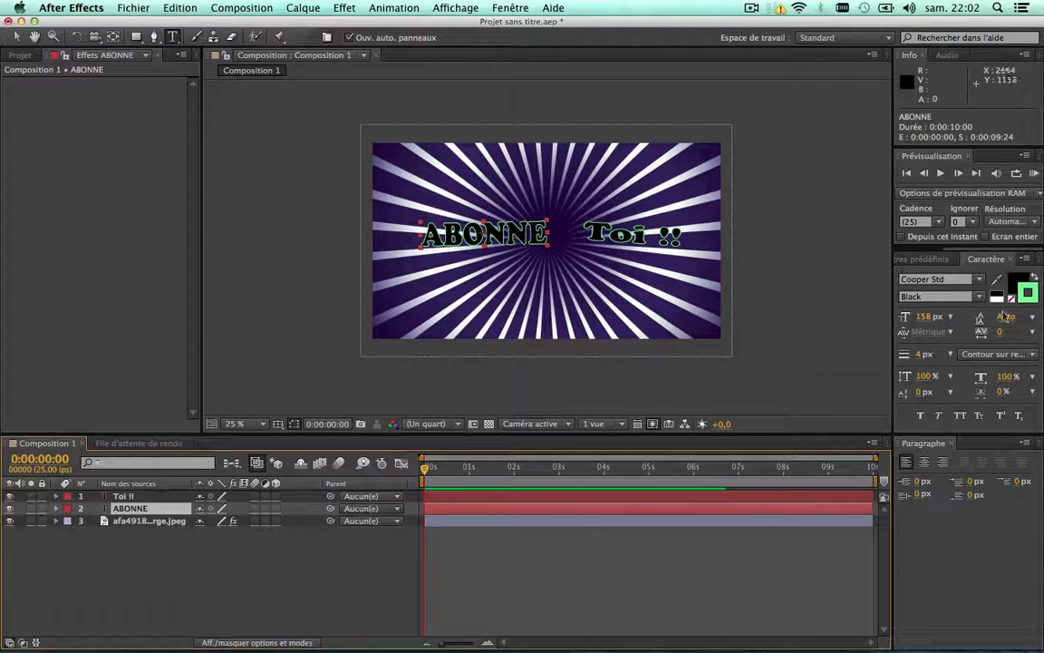
click(925, 317)
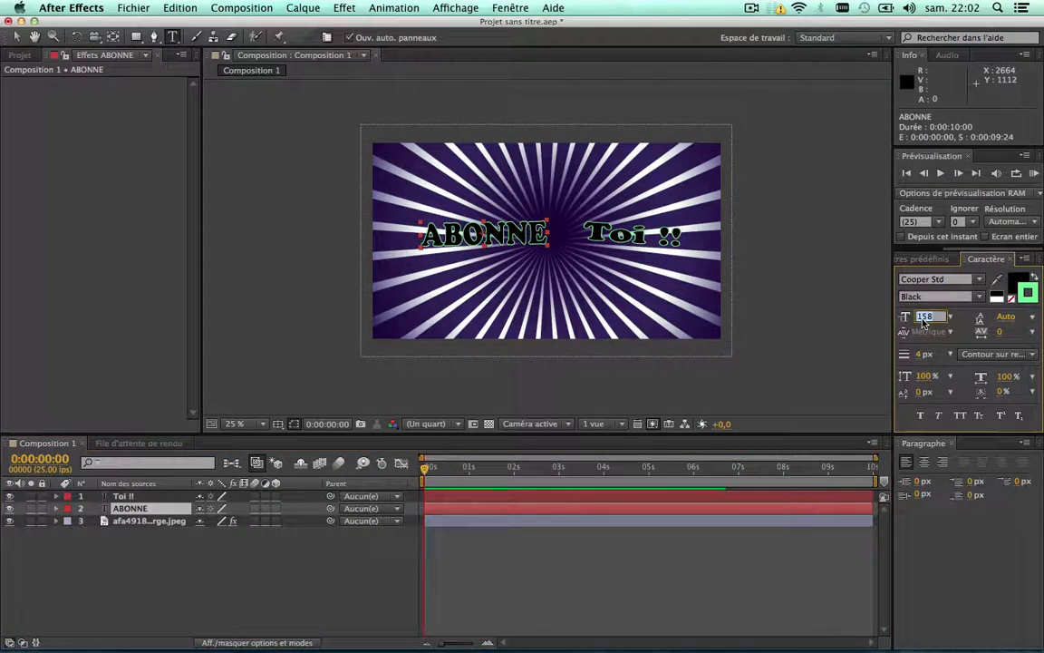
text(170)
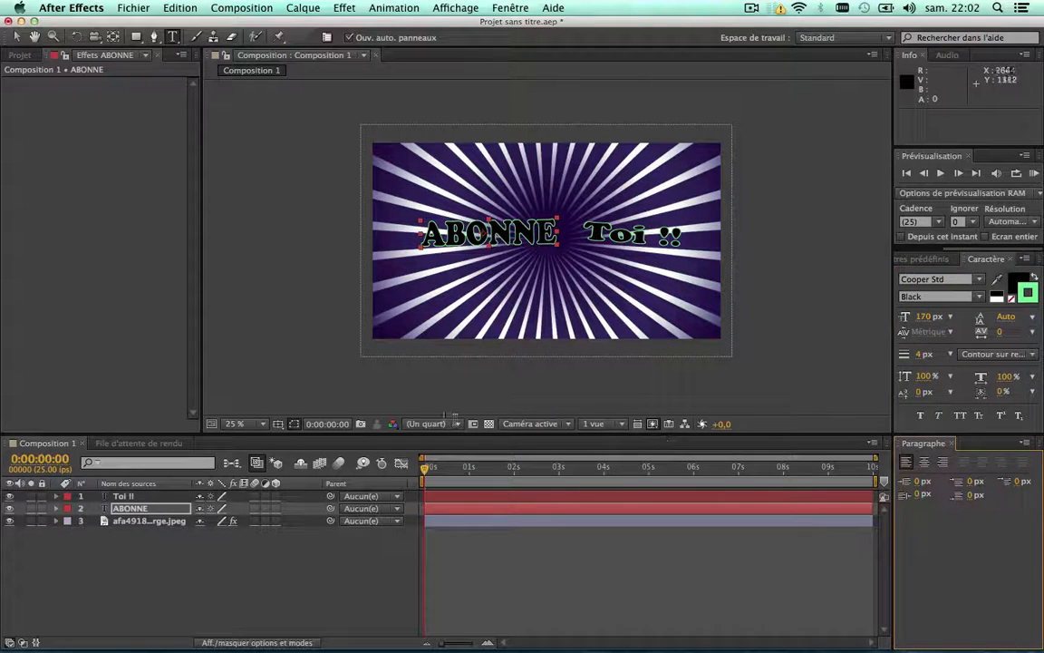
click(122, 497)
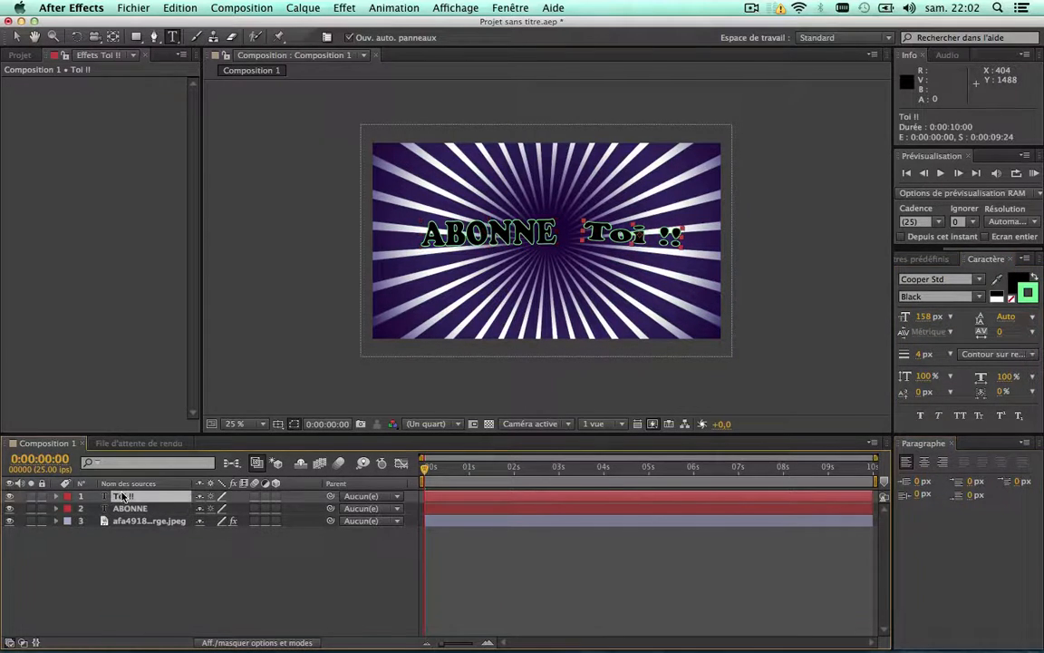
click(925, 317)
text(170)
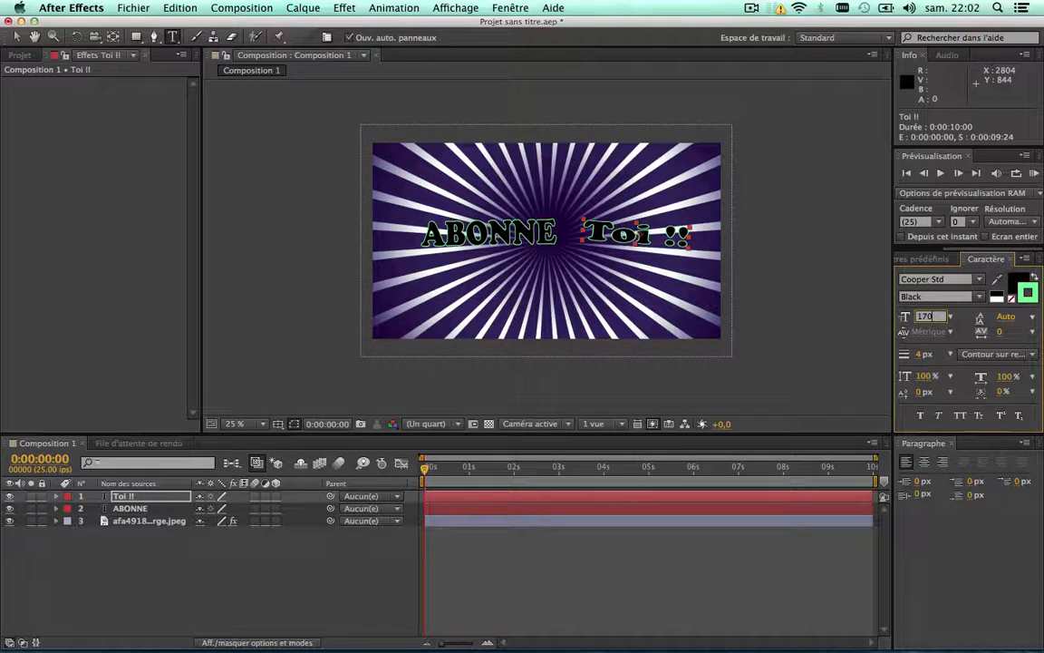
click(975, 550)
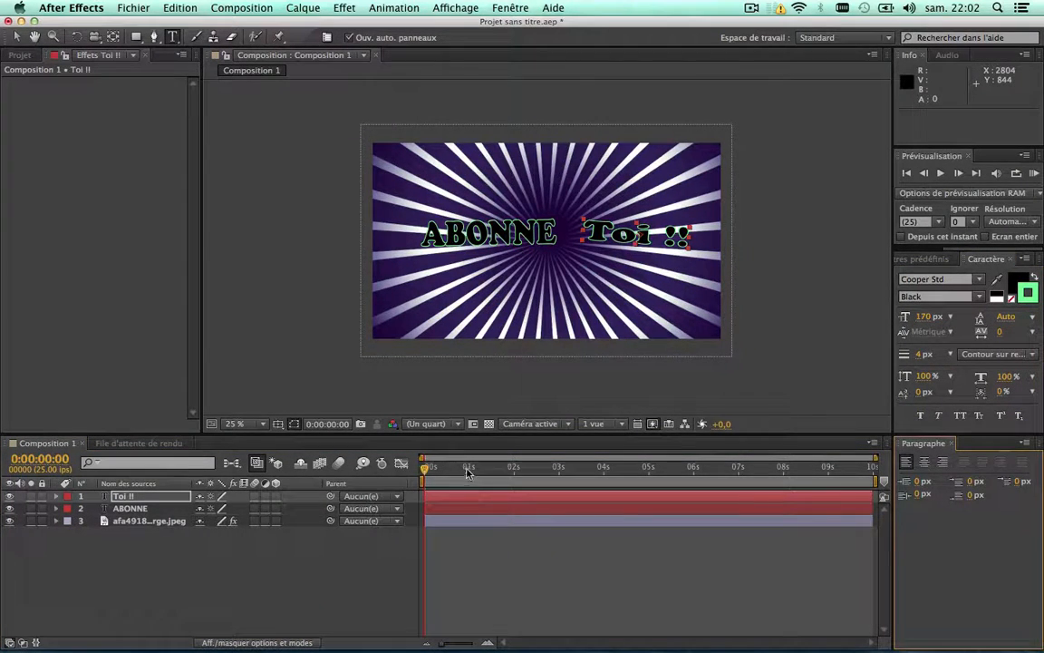
Preview the ABONNE Toi !! text animation from the start of the composition
drag(462, 468, 382, 465)
key(space)
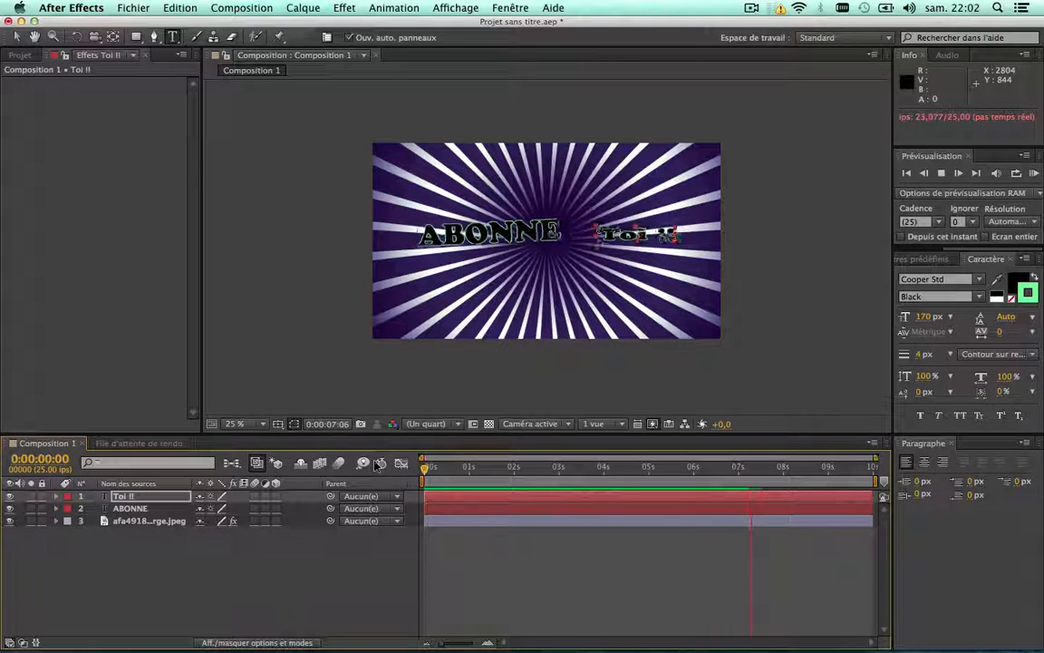
key(space)
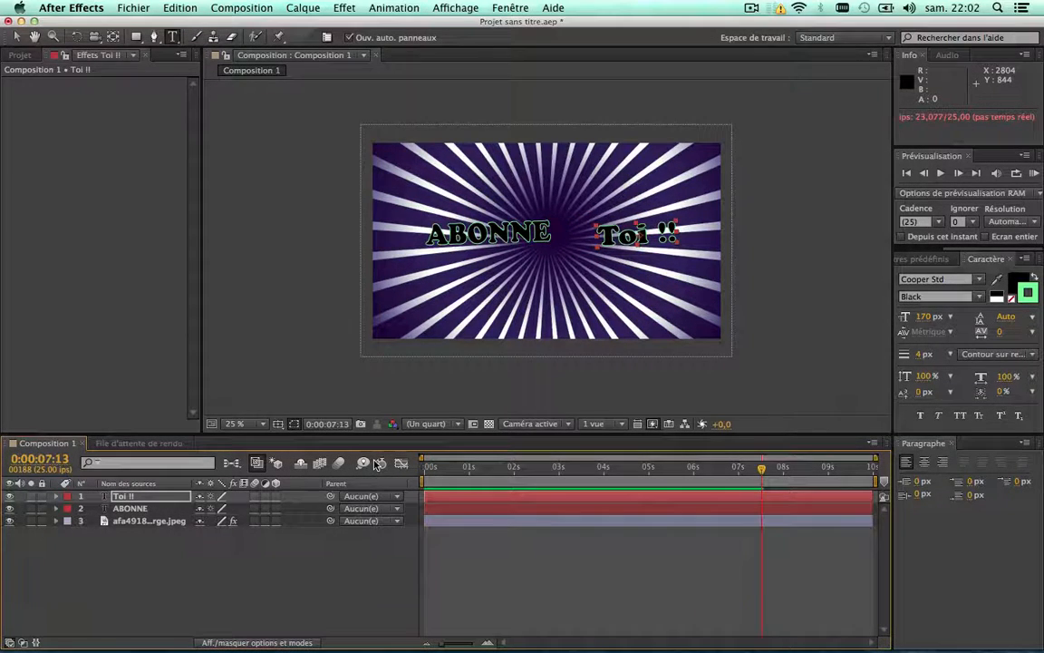
Nudge the ABONNE and Toi !! text layers together slightly to the left and return the current time to 0:00:00:00
shift+click(136, 510)
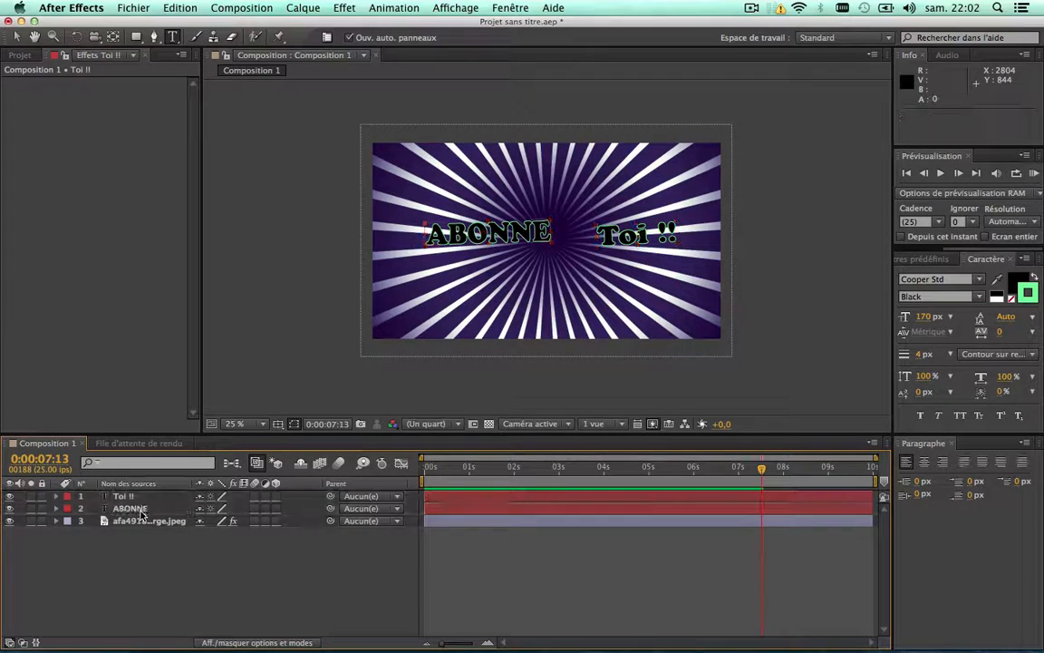
key(Left)
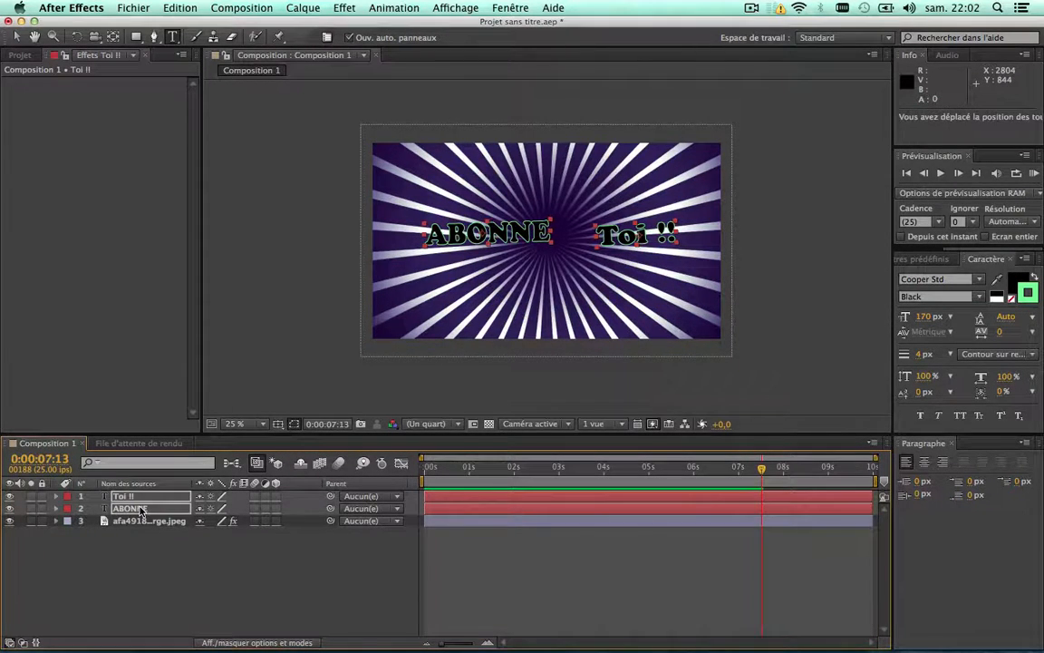
key(Left)
key(Left)
key(Left)
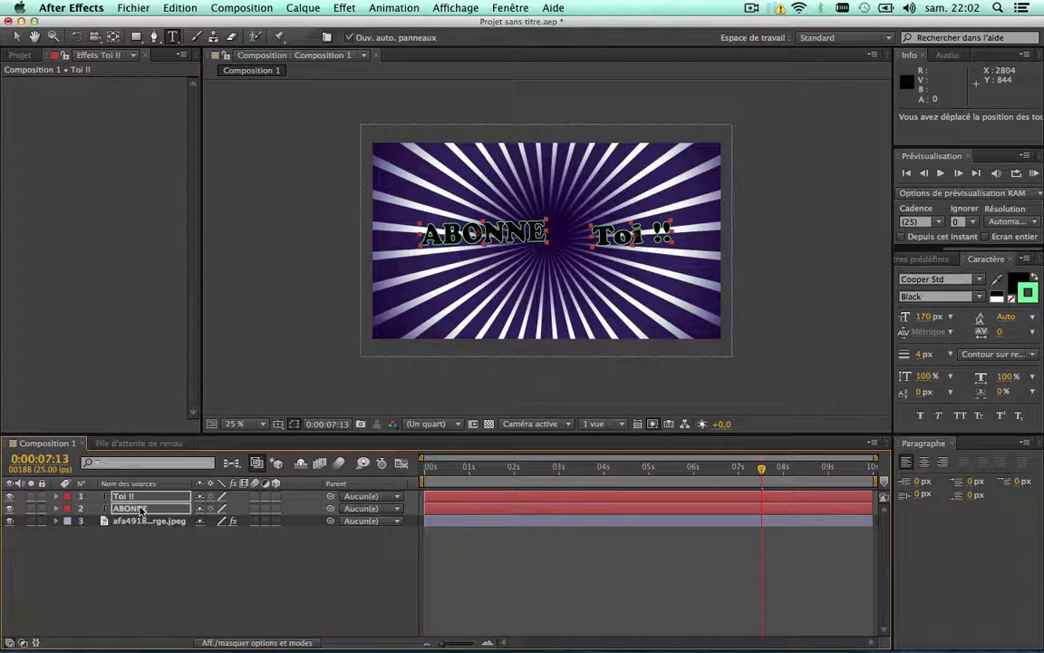
key(Right)
click(211, 621)
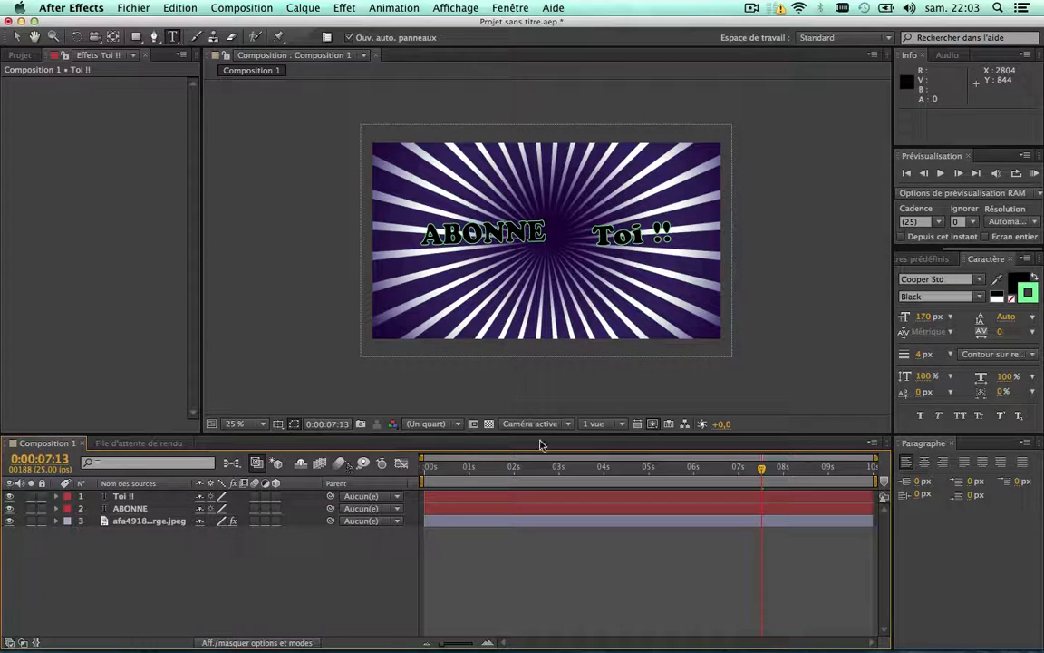
click(428, 470)
mouse_move(428, 470)
mouse_down()
mouse_move(583, 468)
mouse_move(426, 468)
mouse_up()
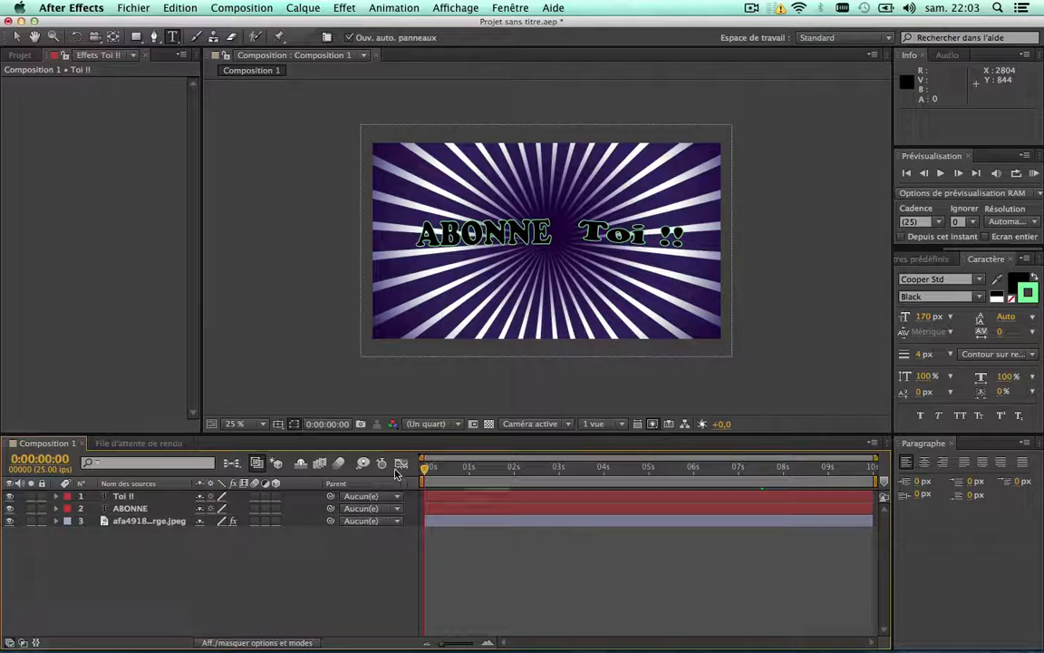
Add the expression wiggle(5,5) to the Toi !! layer's position and preview the animation
click(56, 497)
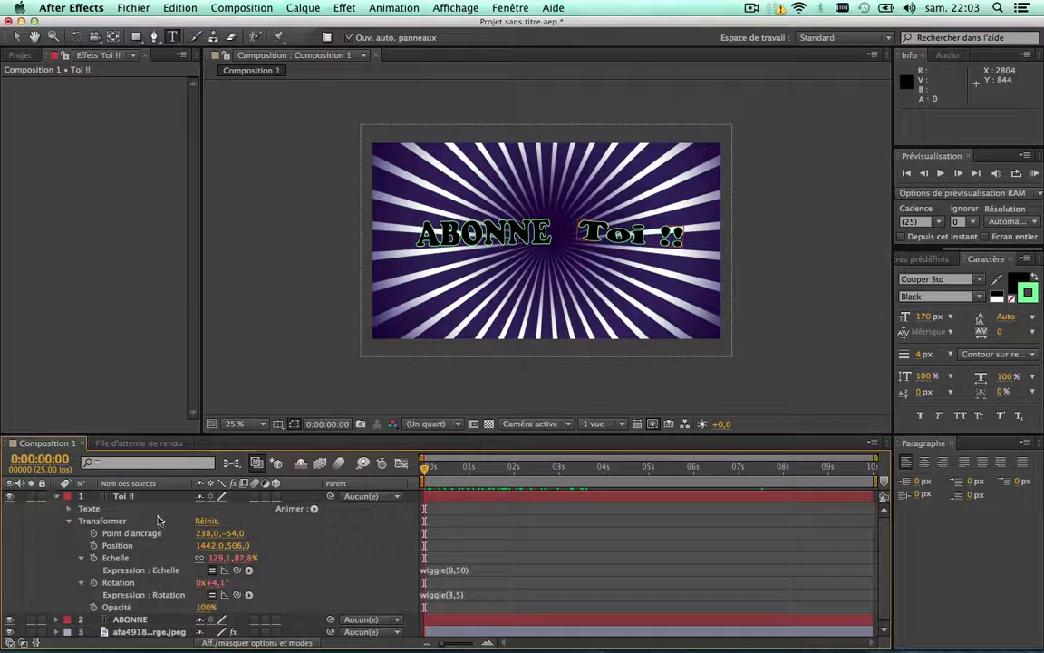
alt+click(93, 546)
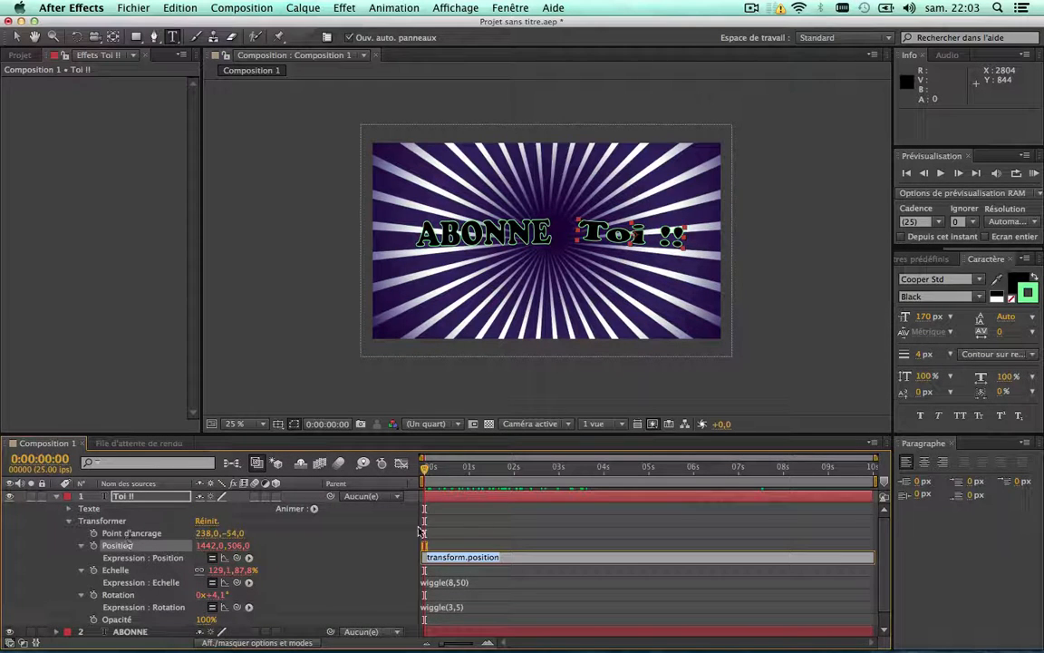
text(wiggle(5,5)
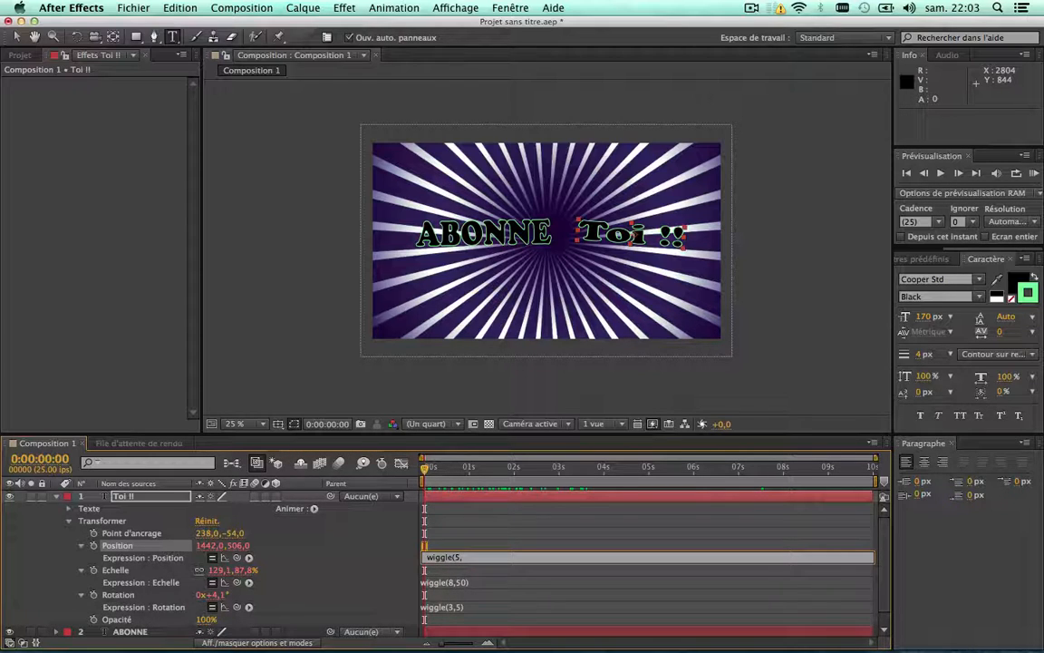
click(445, 547)
key(space)
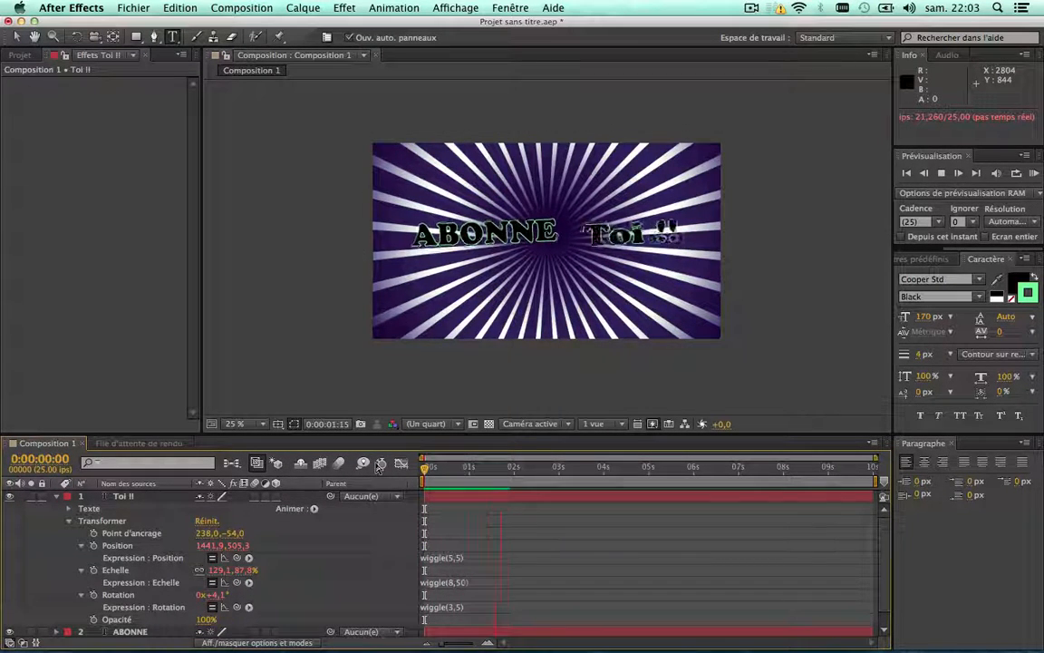
key(space)
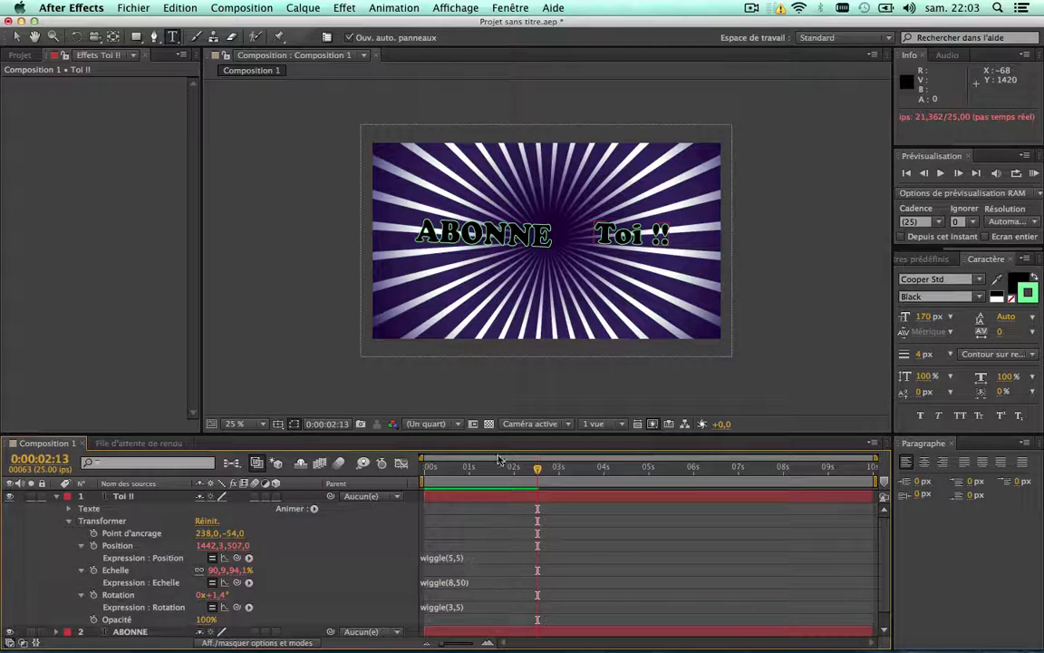
Replay the animation from the start to check the Toi !! position wiggle, and collapse that layer's properties
drag(498, 467, 396, 471)
key(space)
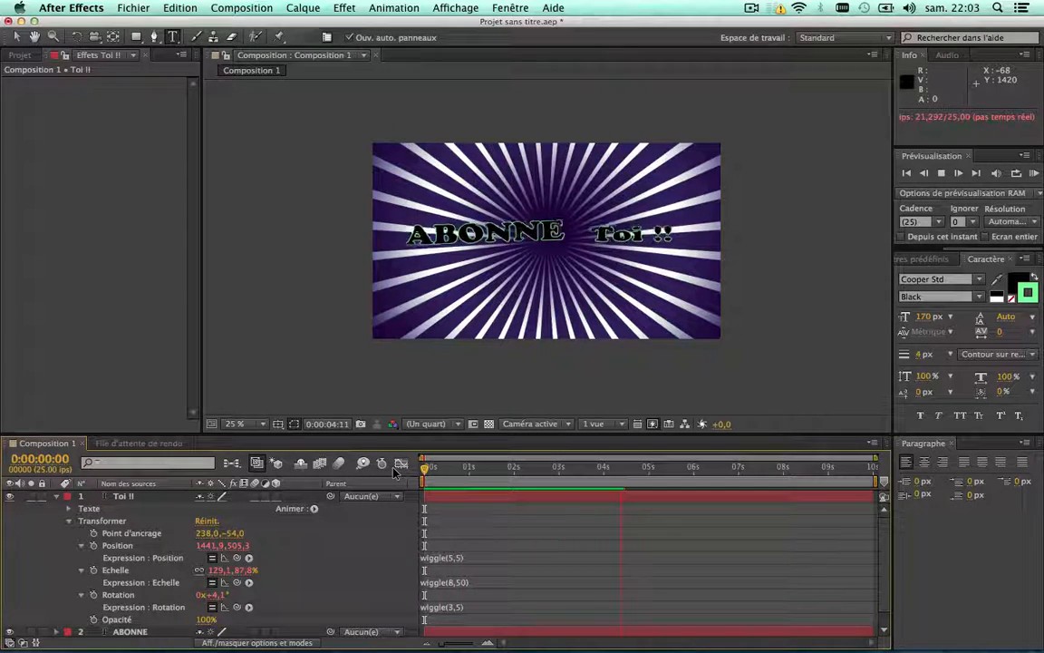
key(space)
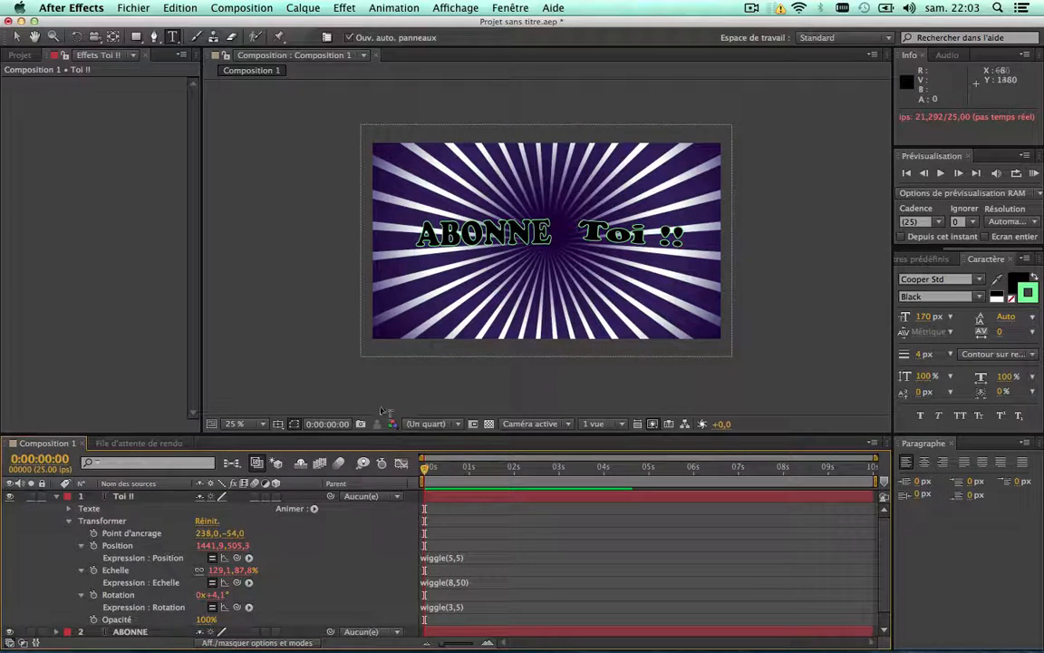
click(54, 498)
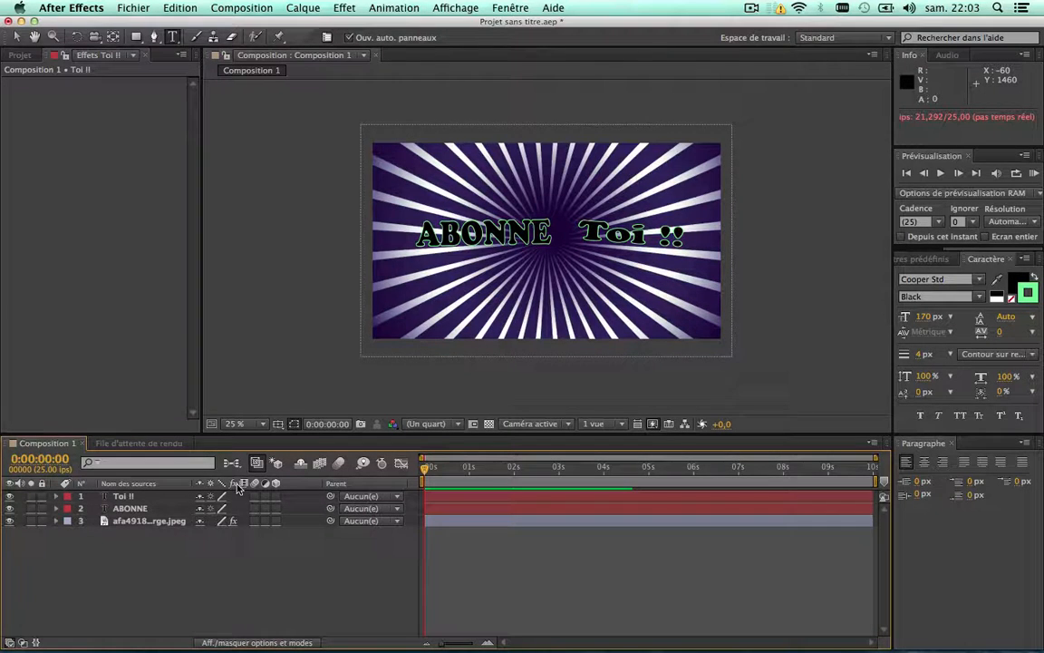
Add the expression wiggle(10,20) to the rotation of the sunburst background layer and preview the animation
click(124, 524)
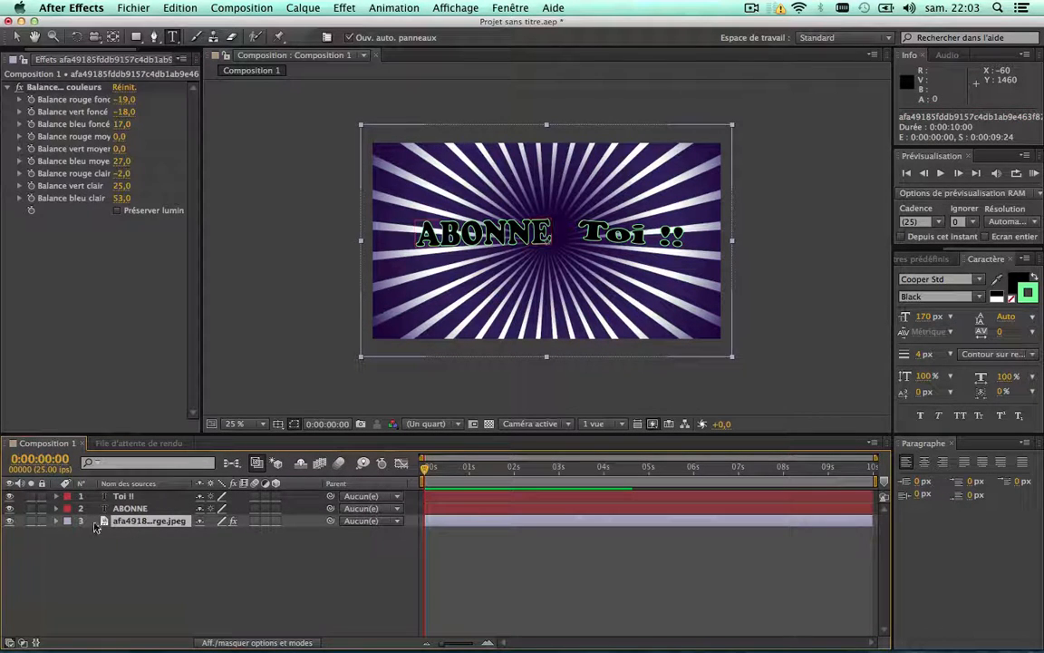
click(55, 523)
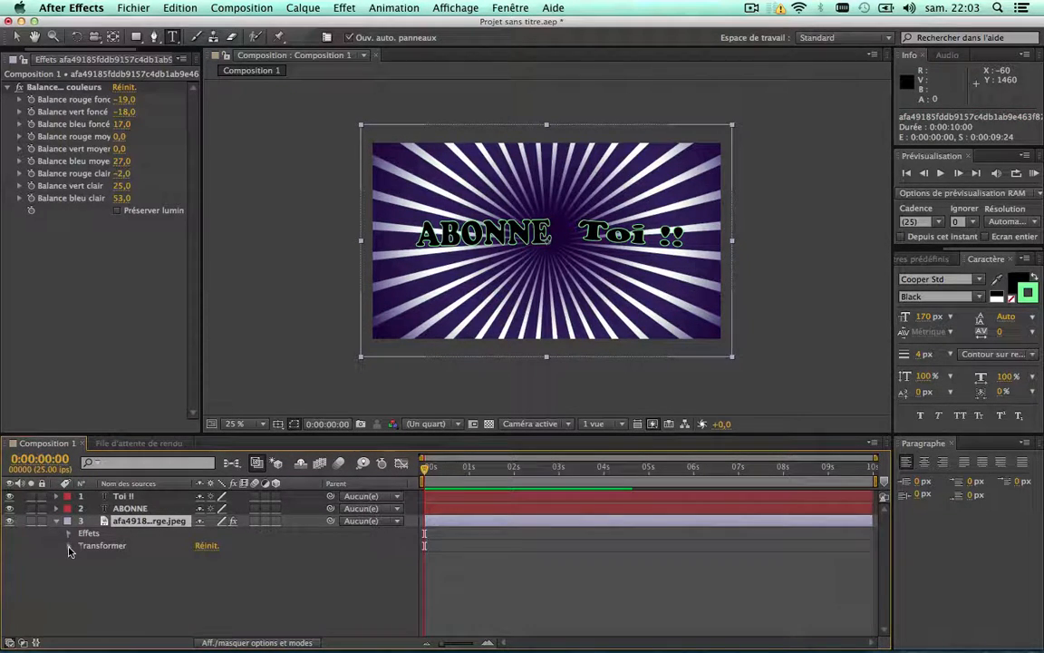
click(69, 546)
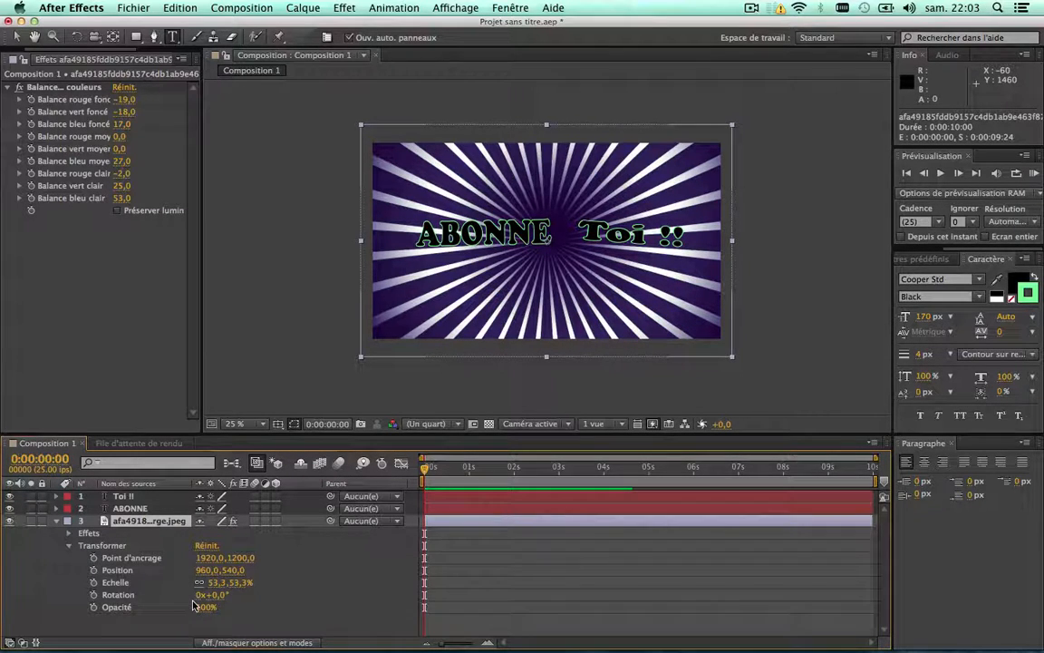
alt+click(93, 597)
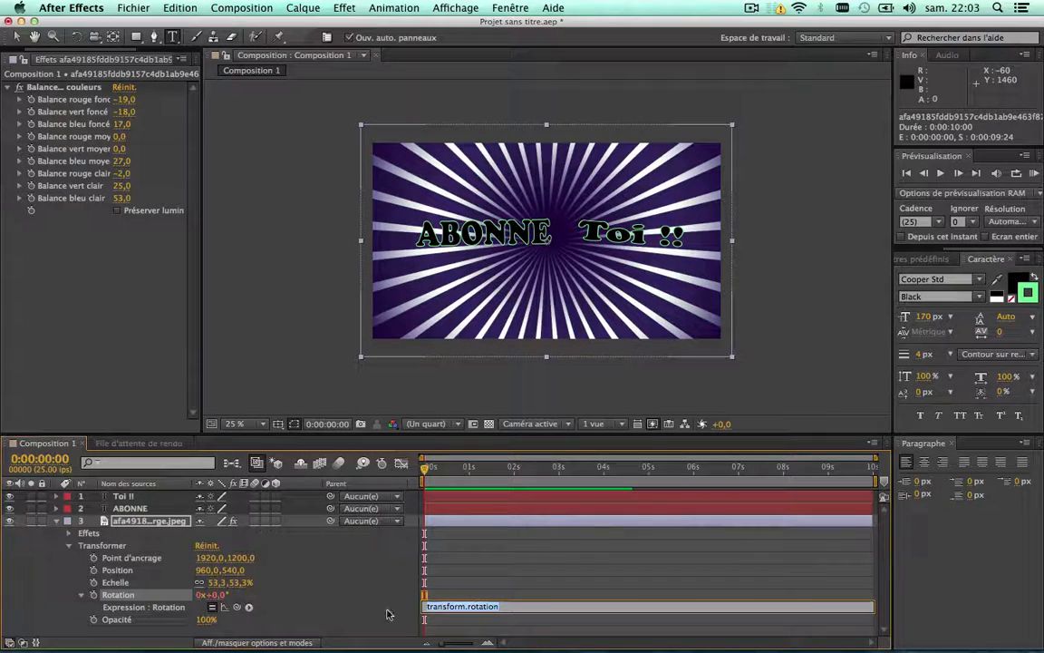
text(wi)
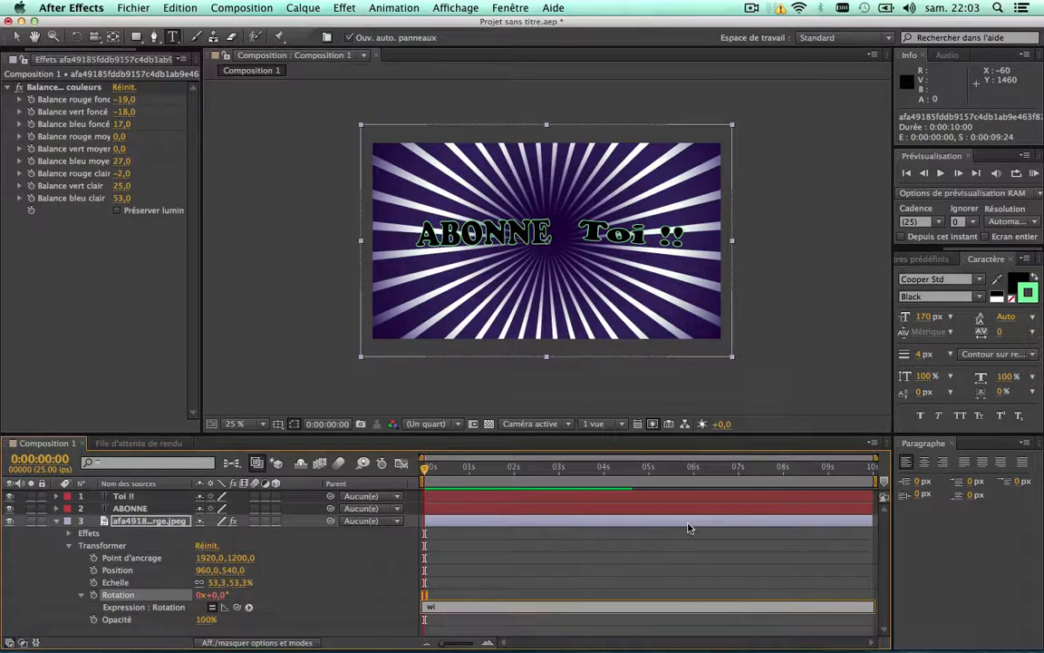
text(ggle(10,20))
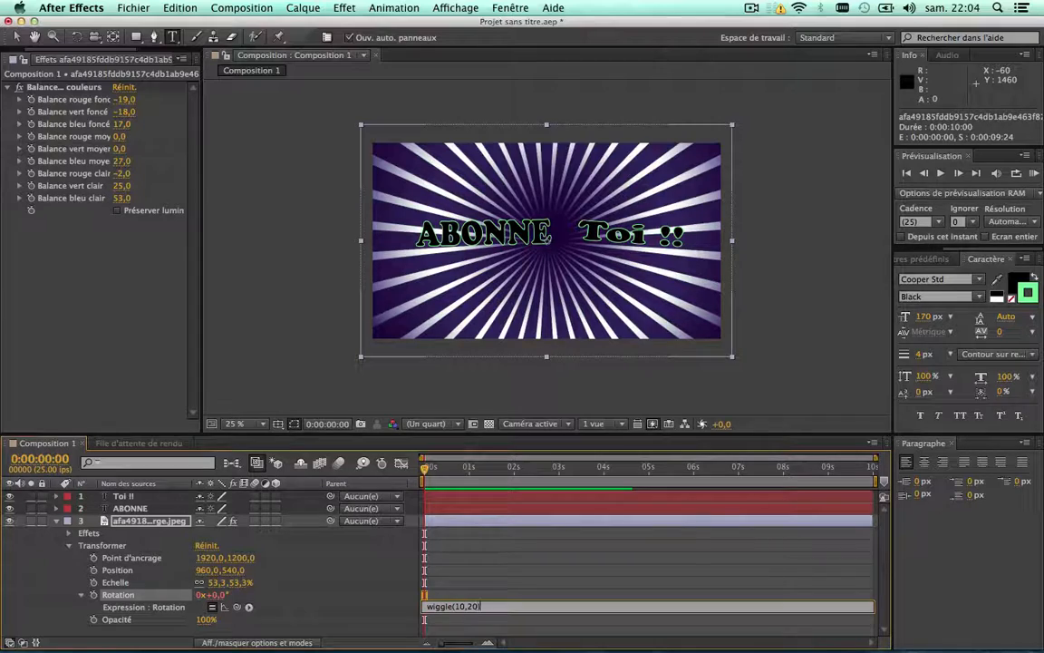
click(372, 610)
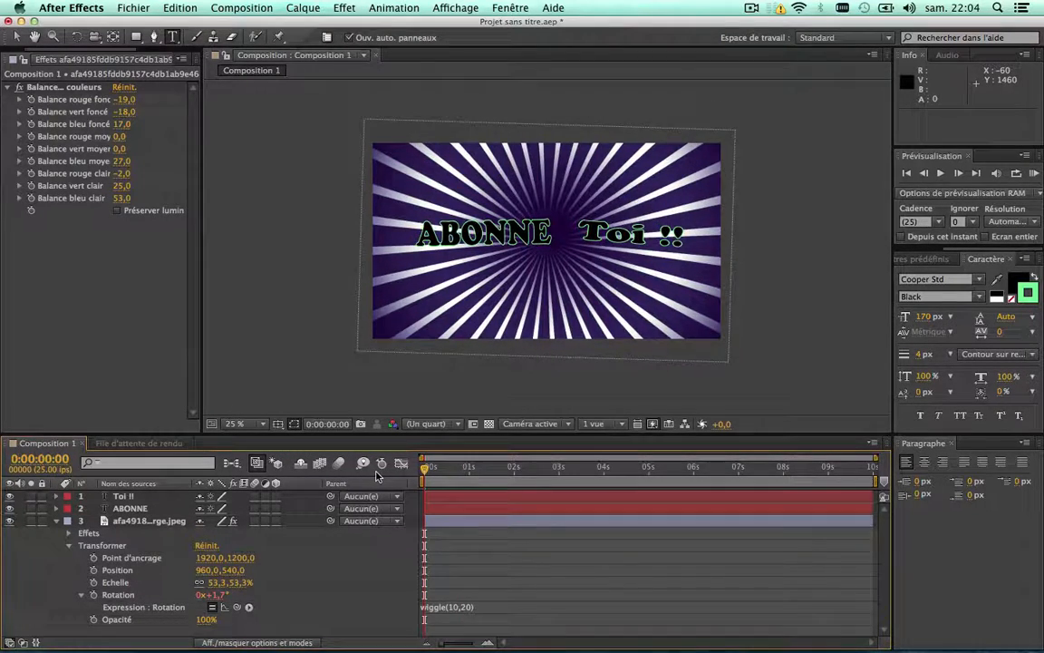
key(space)
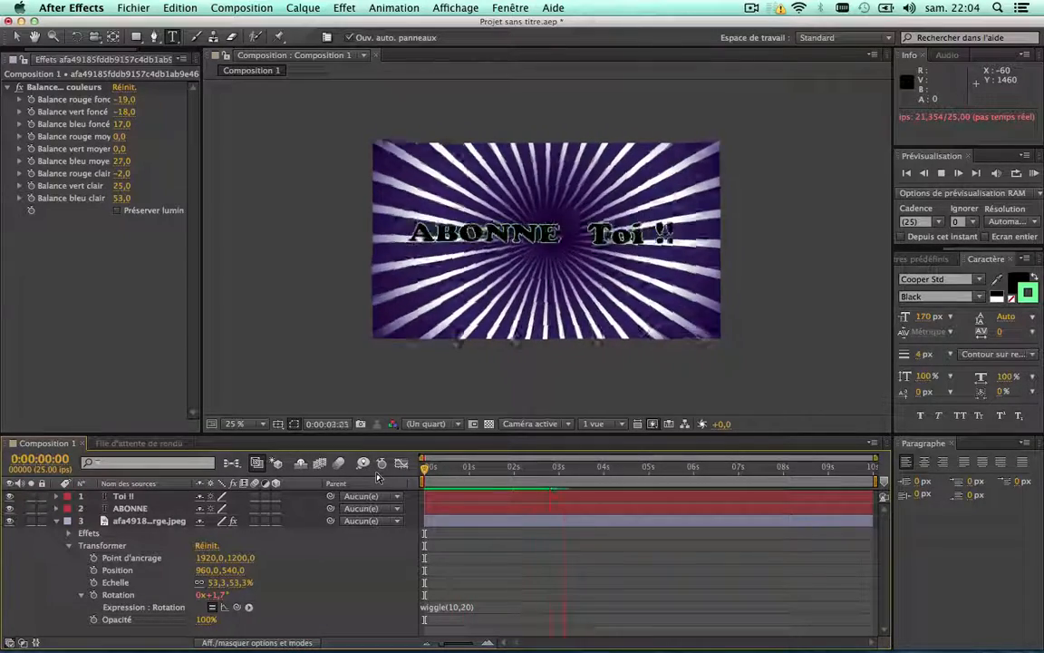
key(space)
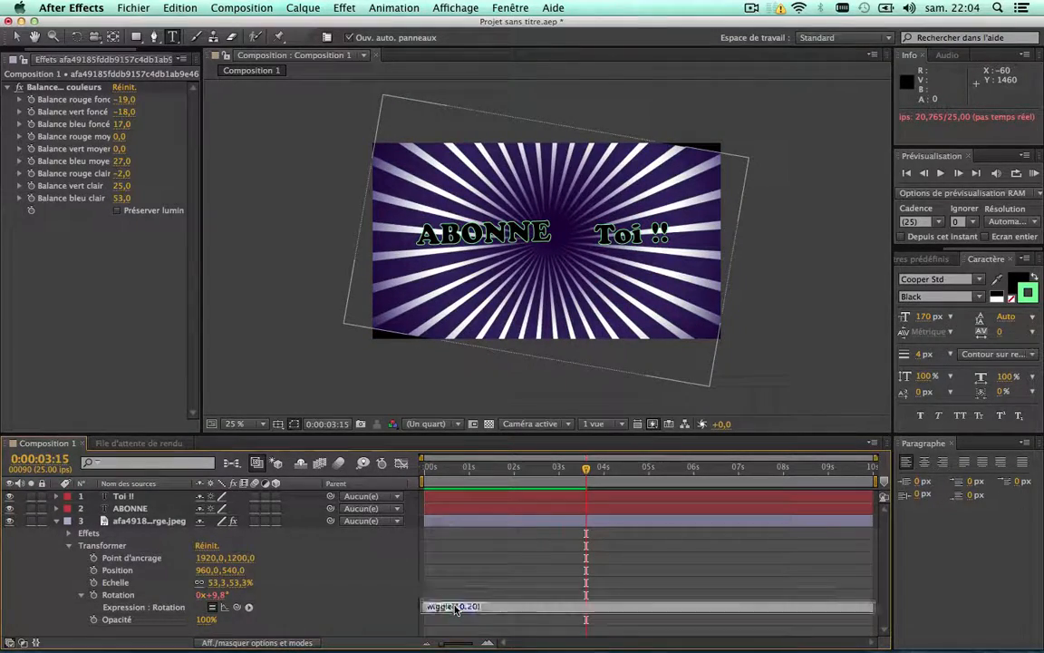
Lower the frequency in the background's rotation expression so it reads wiggle(5,20), and preview the animation from the start
click(453, 607)
click(456, 607)
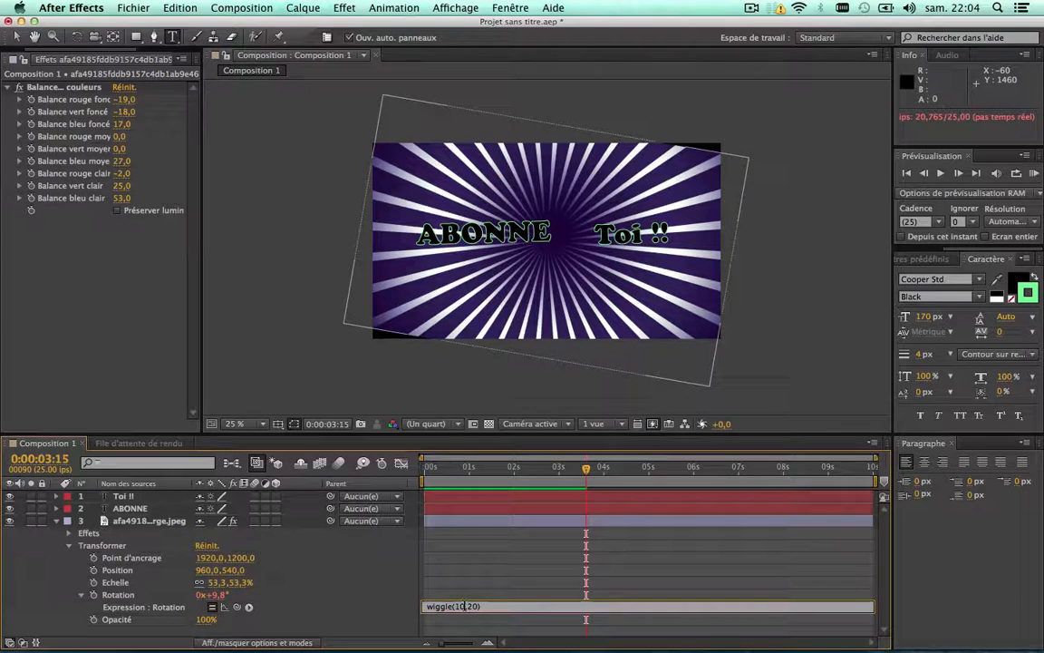
mouse_move(454, 626)
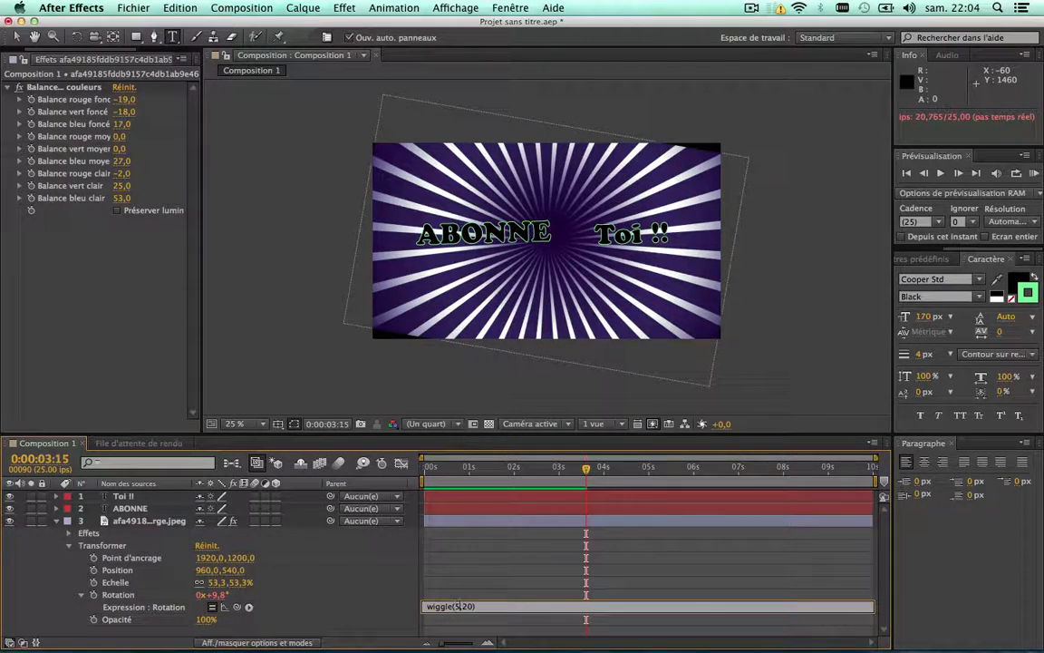
click(356, 575)
drag(495, 469, 397, 464)
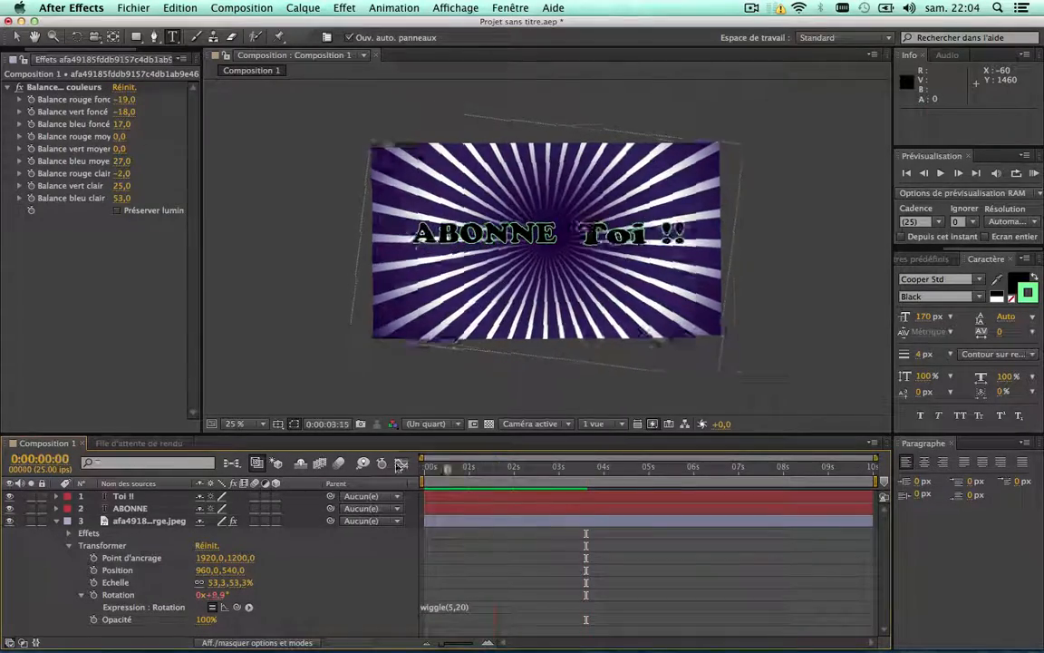
key(KP_0)
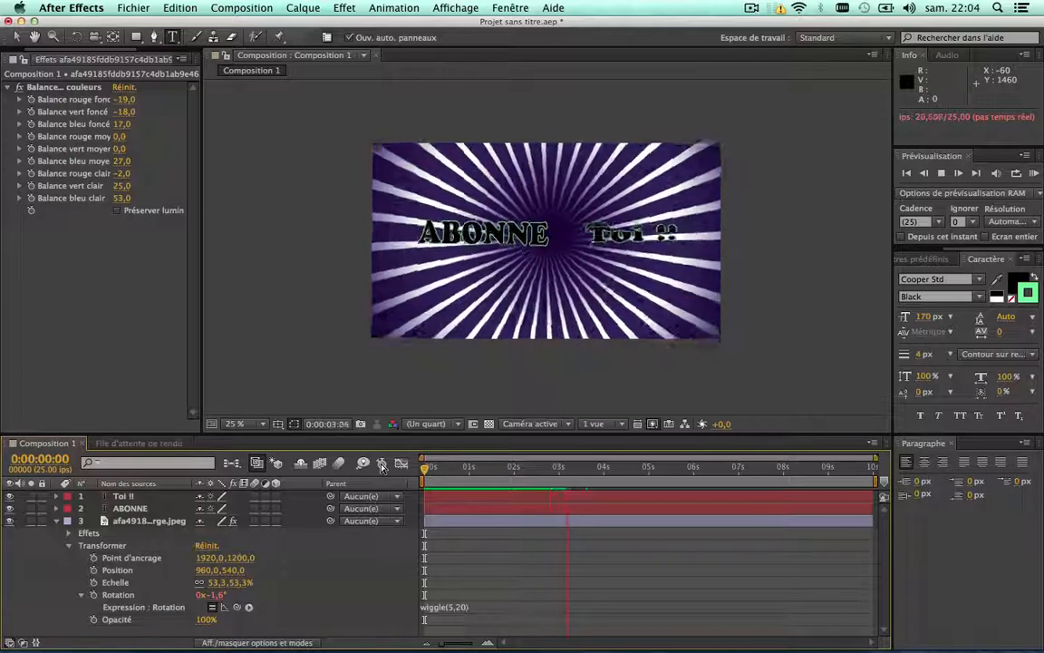
key(space)
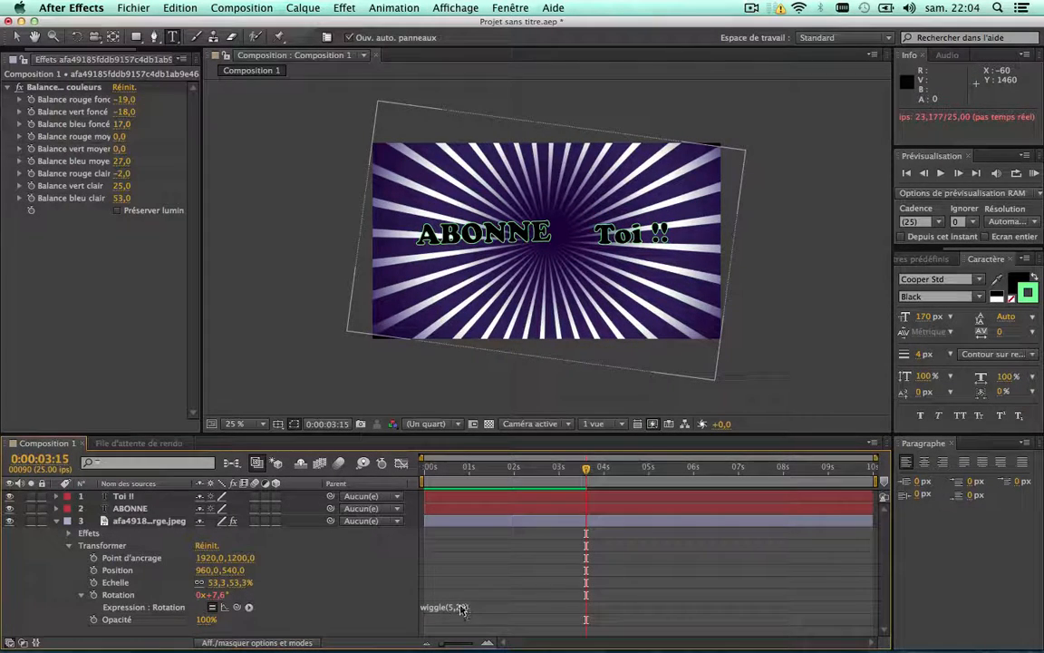
Raise the amplitude in the background's rotation expression so it reads wiggle(5,50), and preview the animation from the start
click(461, 609)
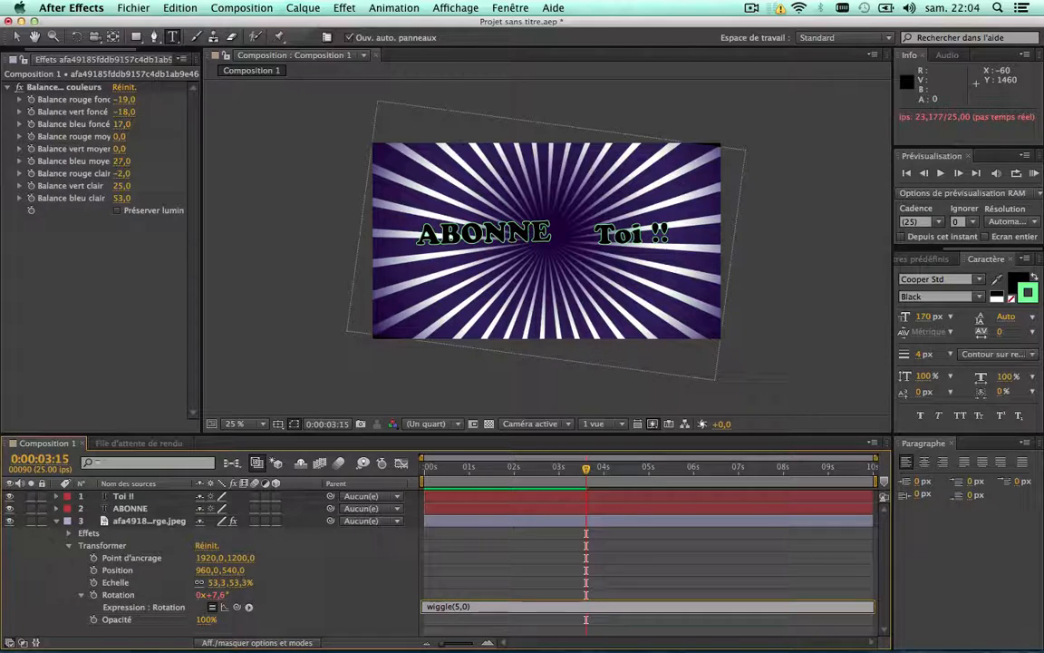
text(5)
click(357, 602)
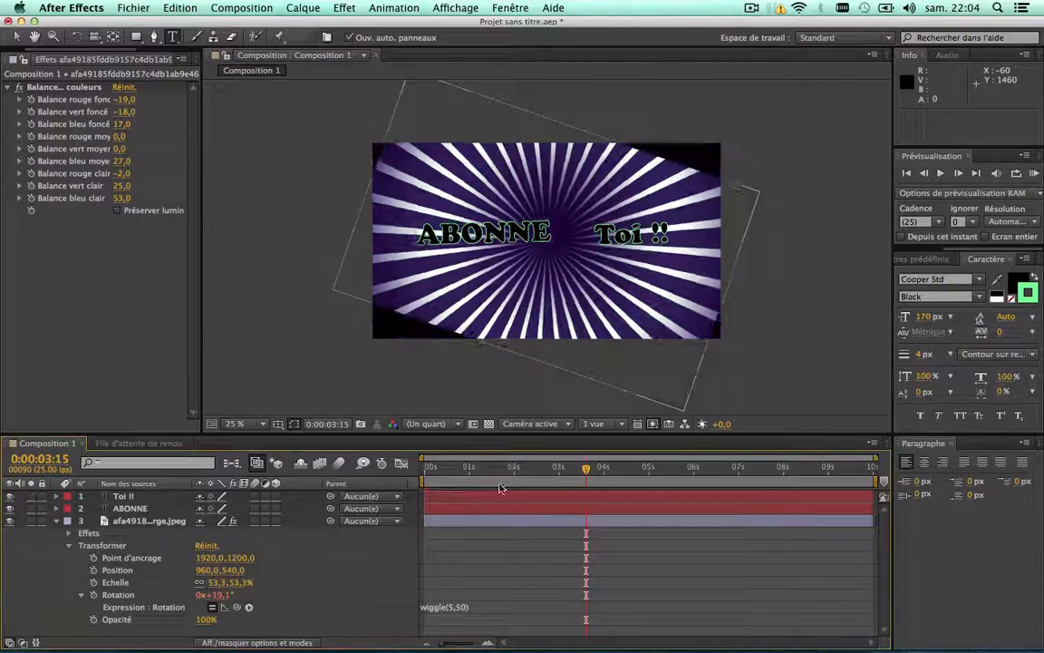
key(space)
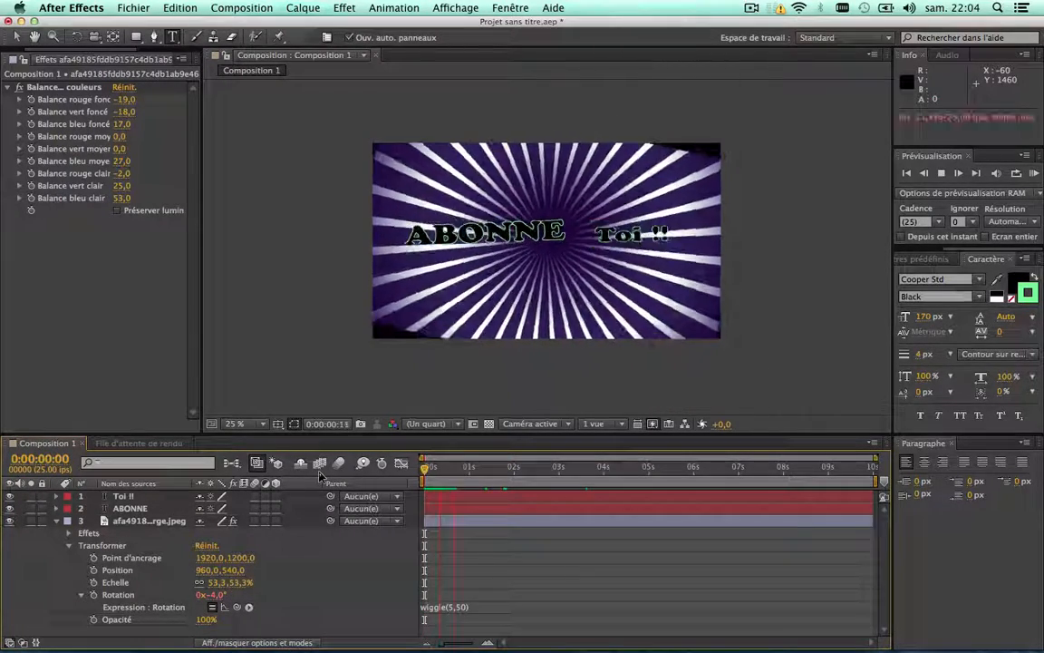
key(space)
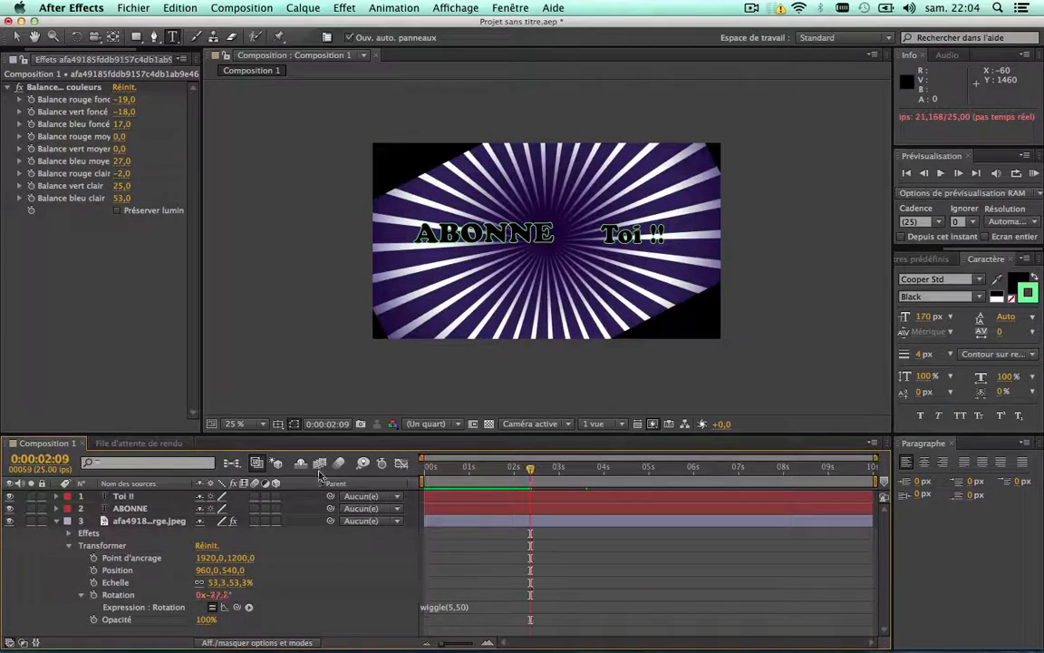
Set the amplitude in the background's rotation expression to 15 so it reads wiggle(5,15)
click(464, 609)
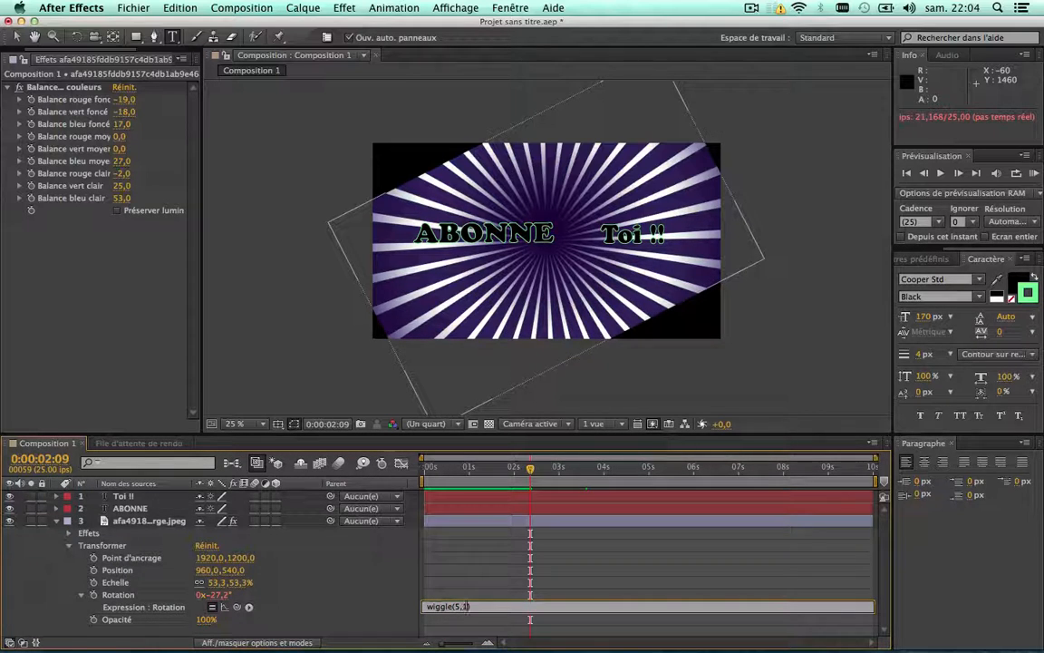
click(381, 603)
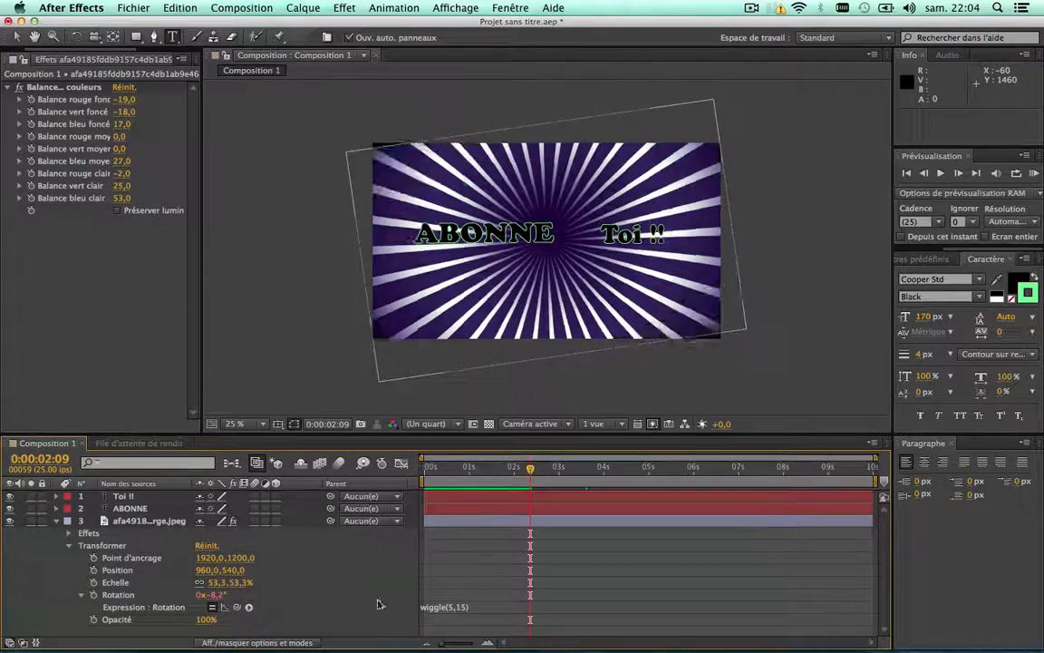
Preview the animation from the start with the background's rotation expression at wiggle(5,15)
drag(529, 468, 420, 462)
key(space)
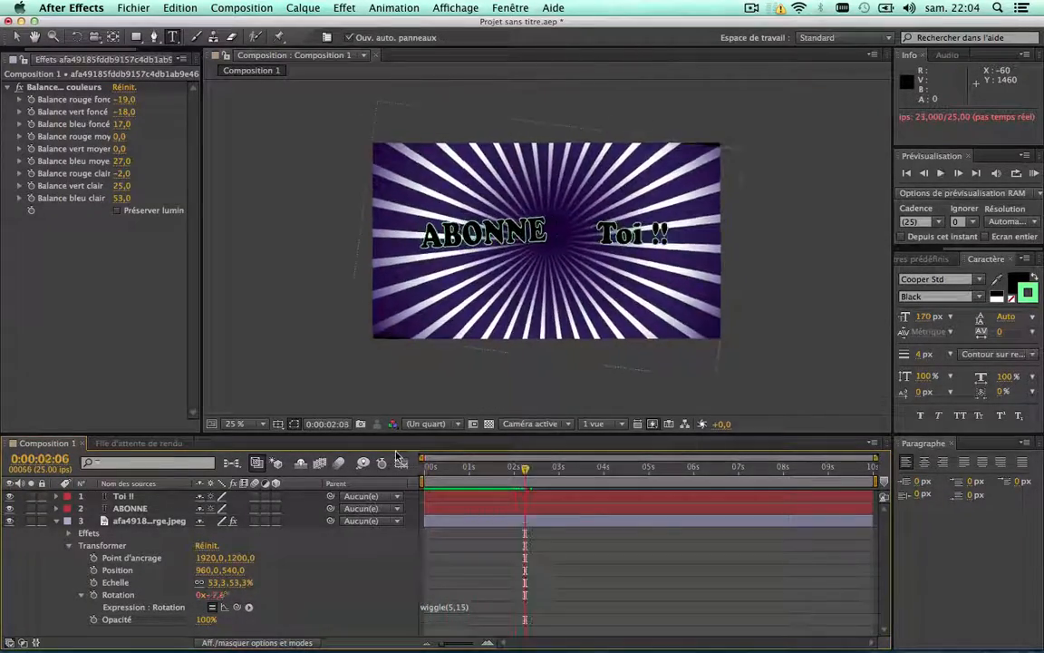
key(space)
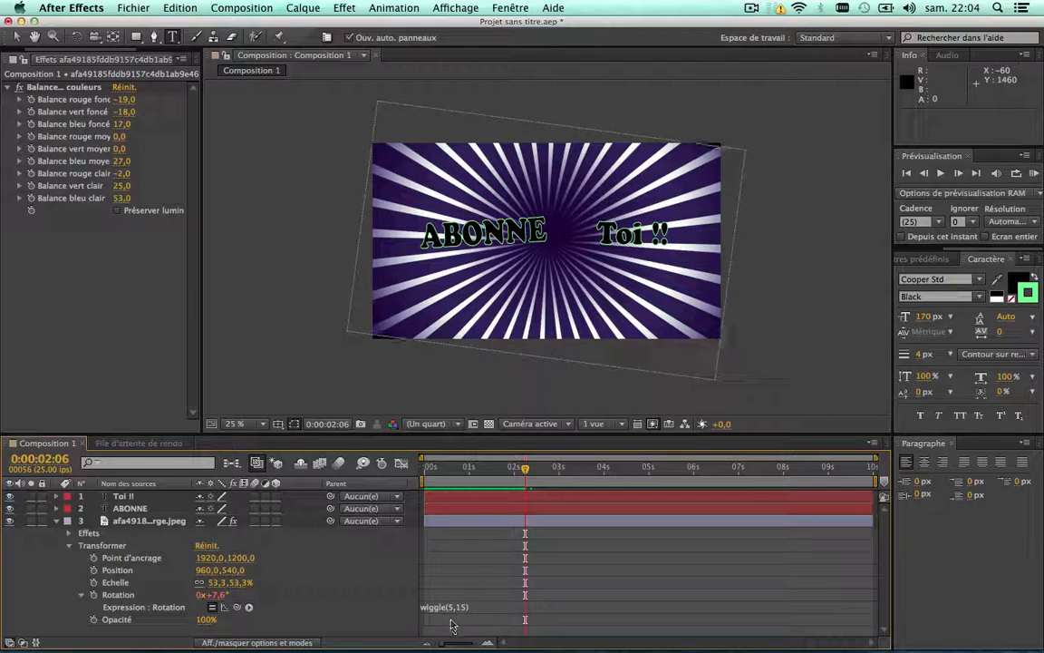
Lower the frequency in the background's rotation expression so it reads wiggle(4,15), and preview the animation from the start
click(452, 607)
click(457, 607)
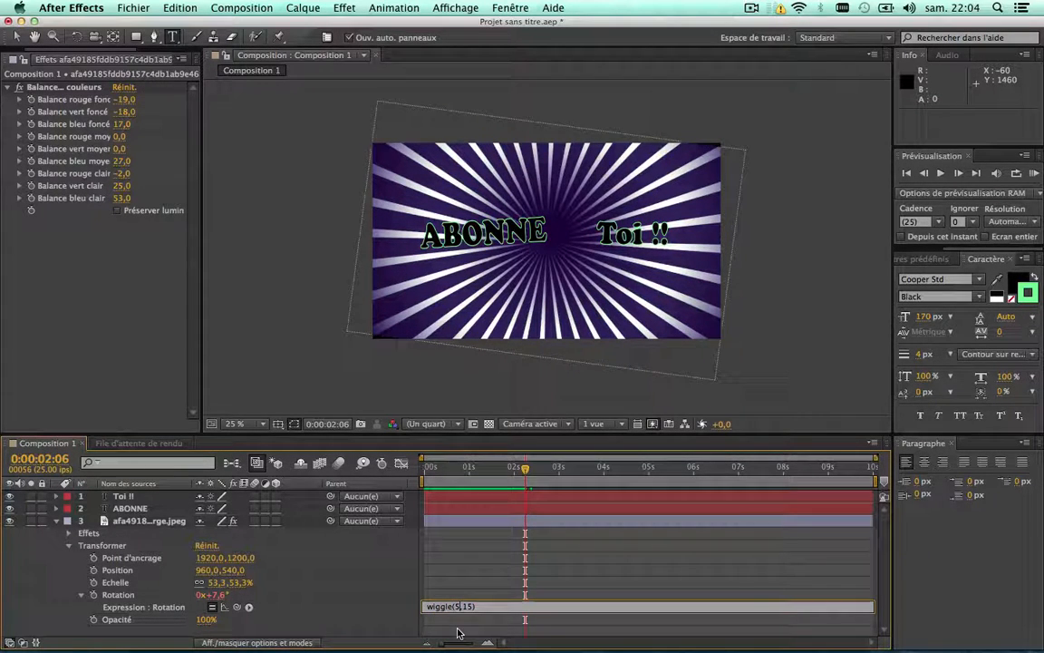
click(368, 573)
click(484, 468)
drag(483, 467, 381, 469)
key(space)
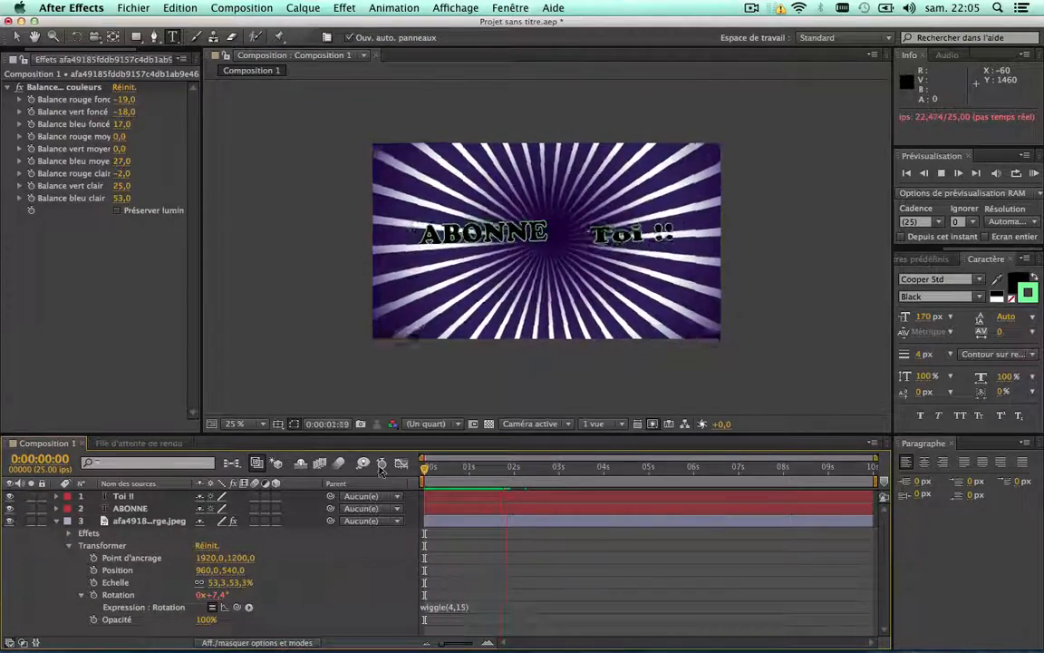
key(space)
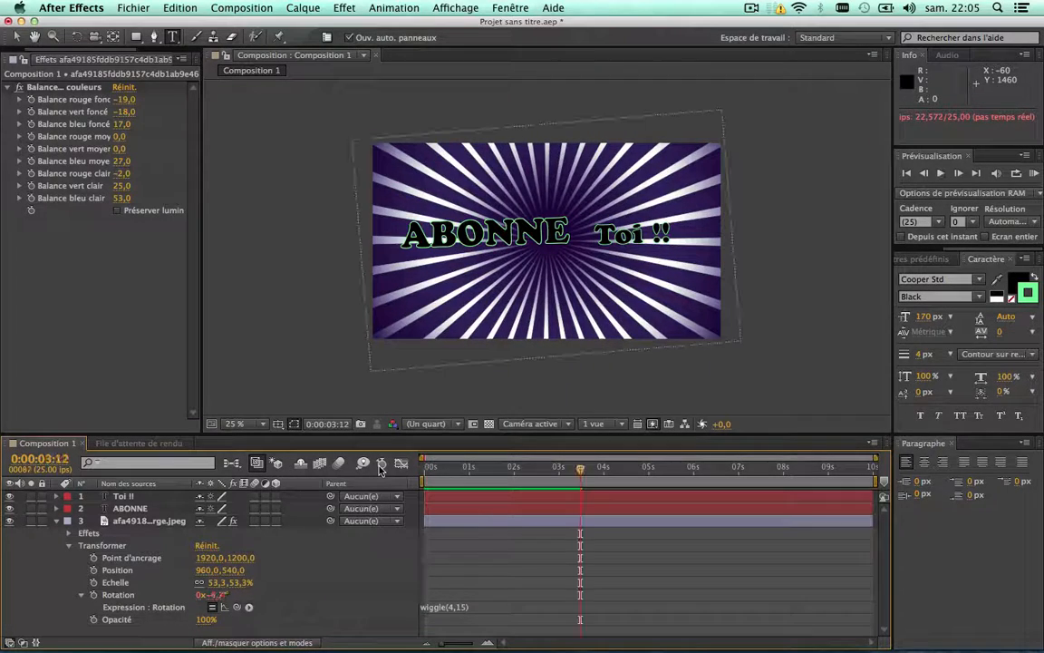
Add the expression wiggle(5,10) to the scale of the sunburst background layer, without any scale keyframe, and preview the animation from the start
click(92, 583)
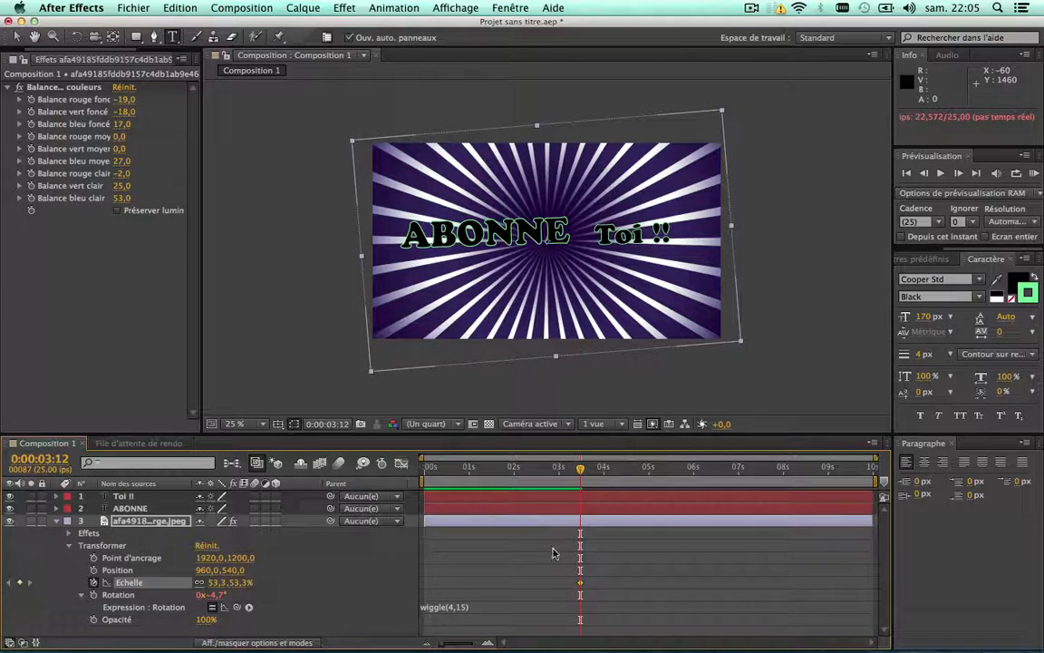
click(581, 587)
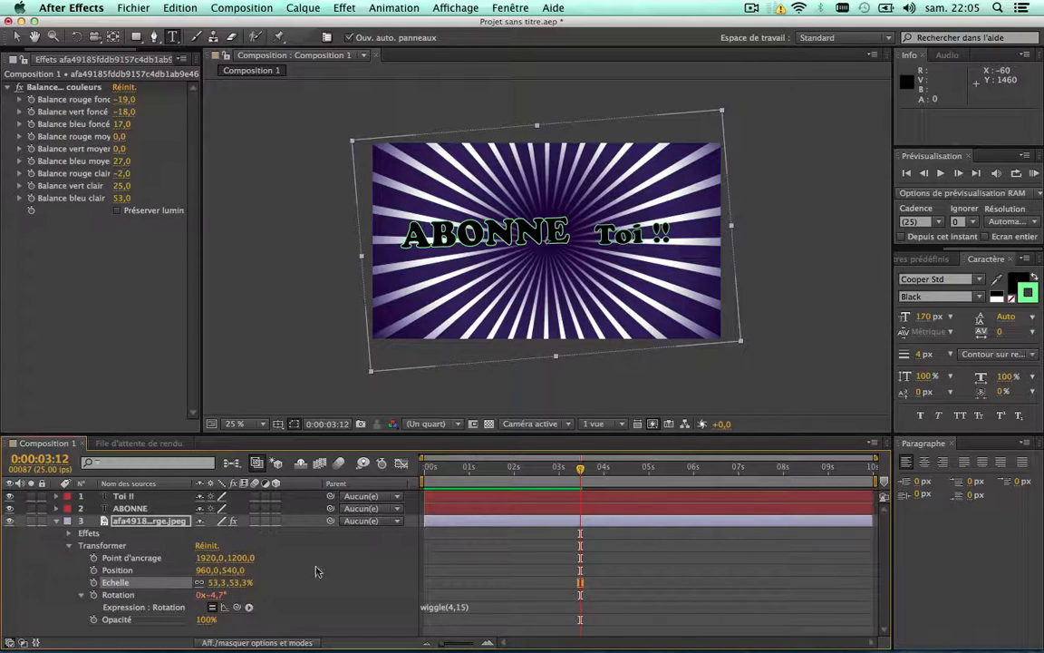
alt+click(93, 582)
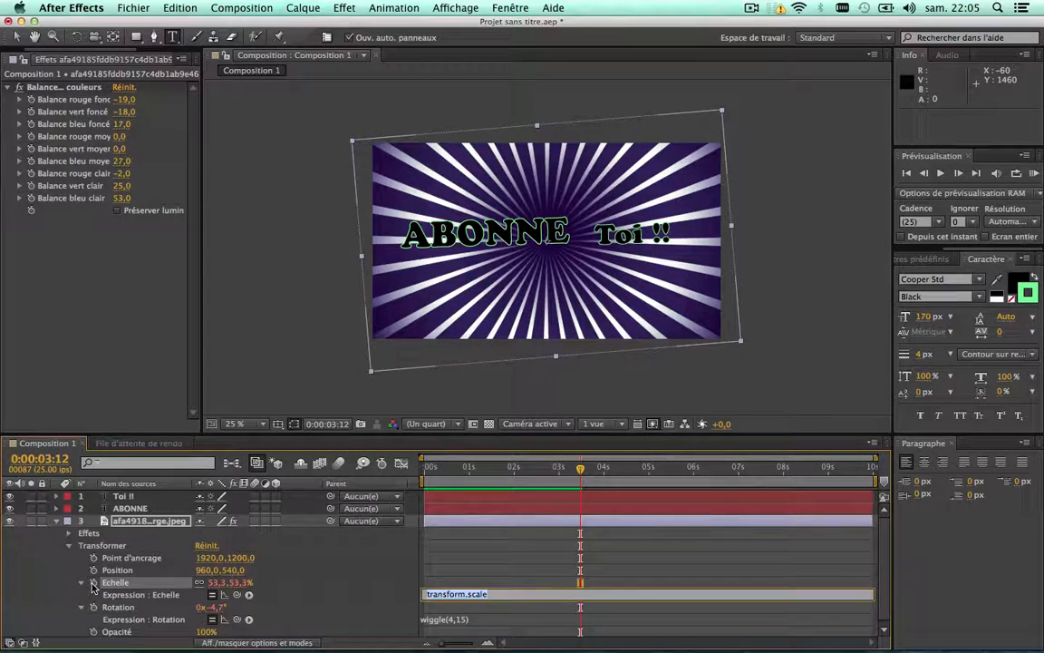
text(wiggle(5)
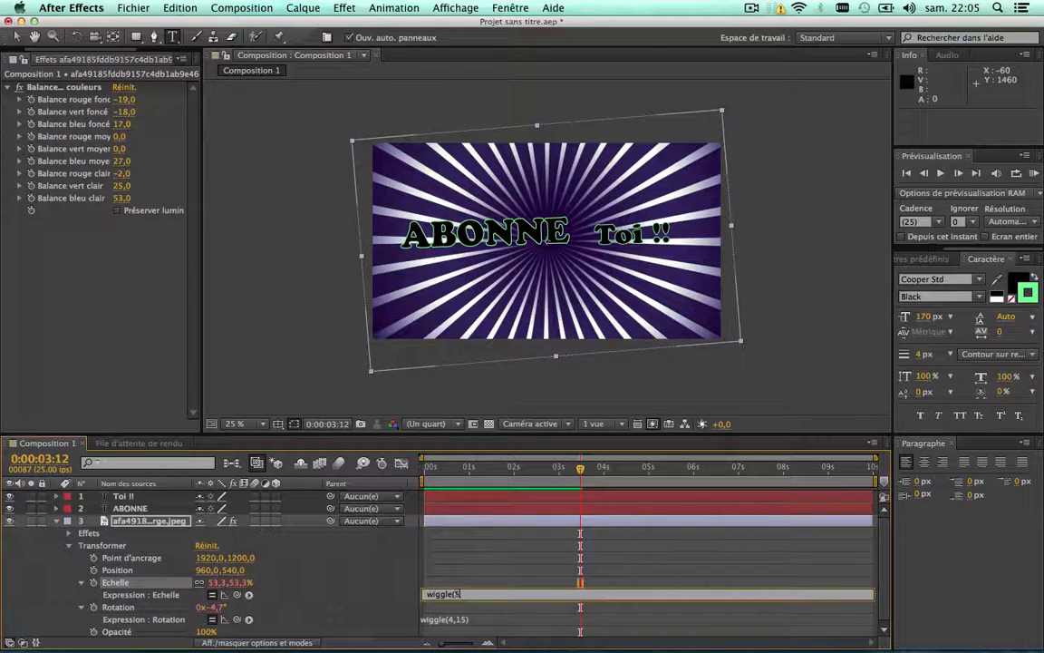
text(,10))
click(339, 579)
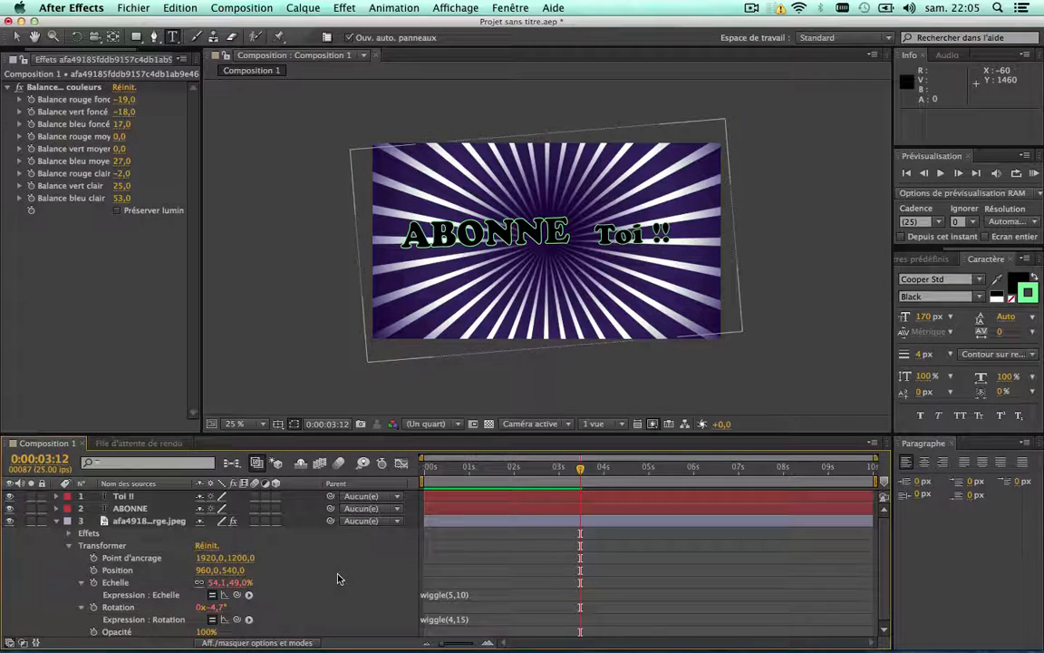
key(space)
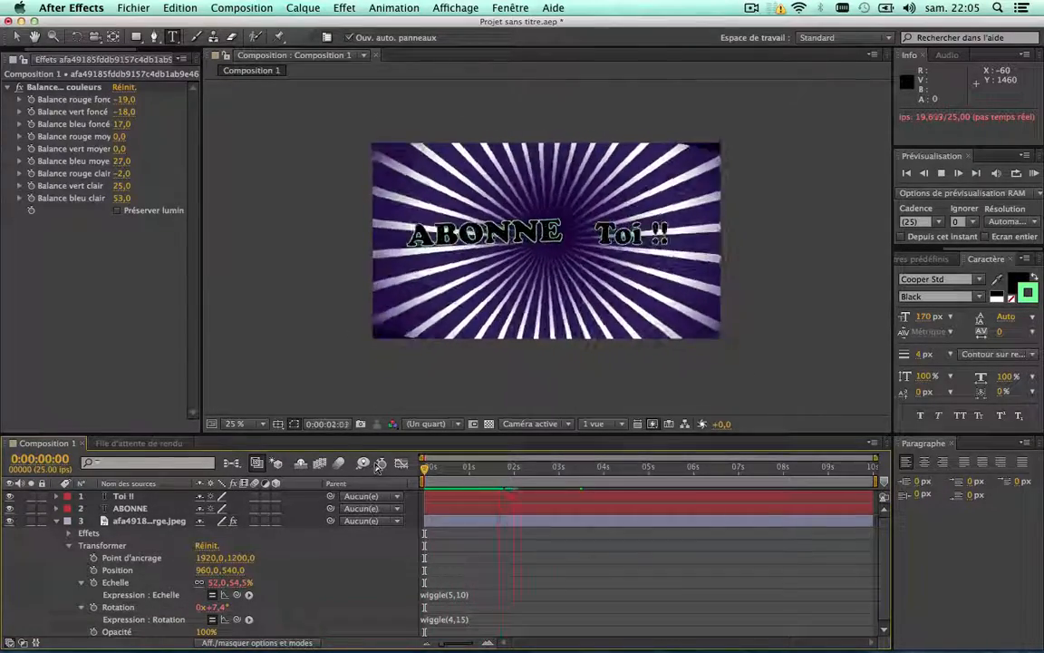
key(space)
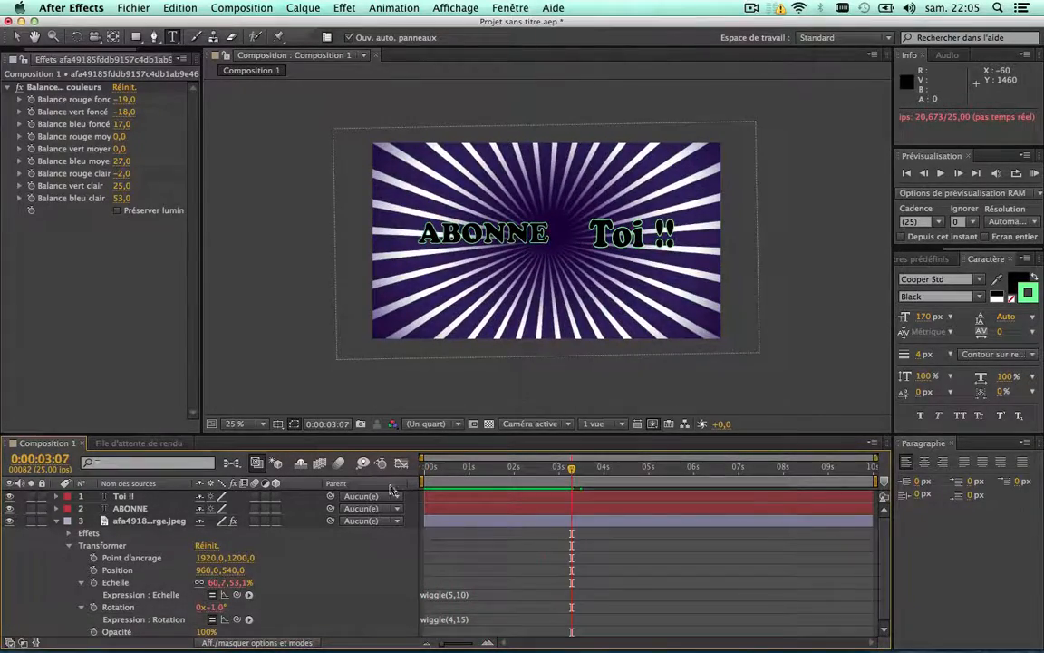
Lower the frequency in the background's scale expression so it reads wiggle(3,10), and preview the animation from the start
click(453, 597)
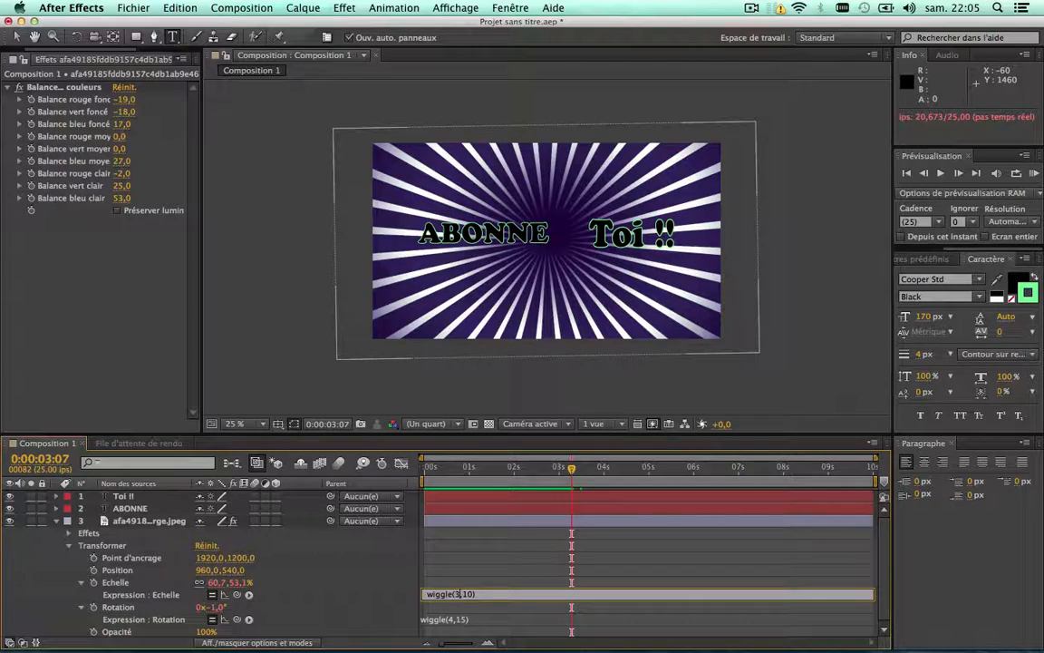
click(361, 557)
drag(492, 468, 385, 468)
key(space)
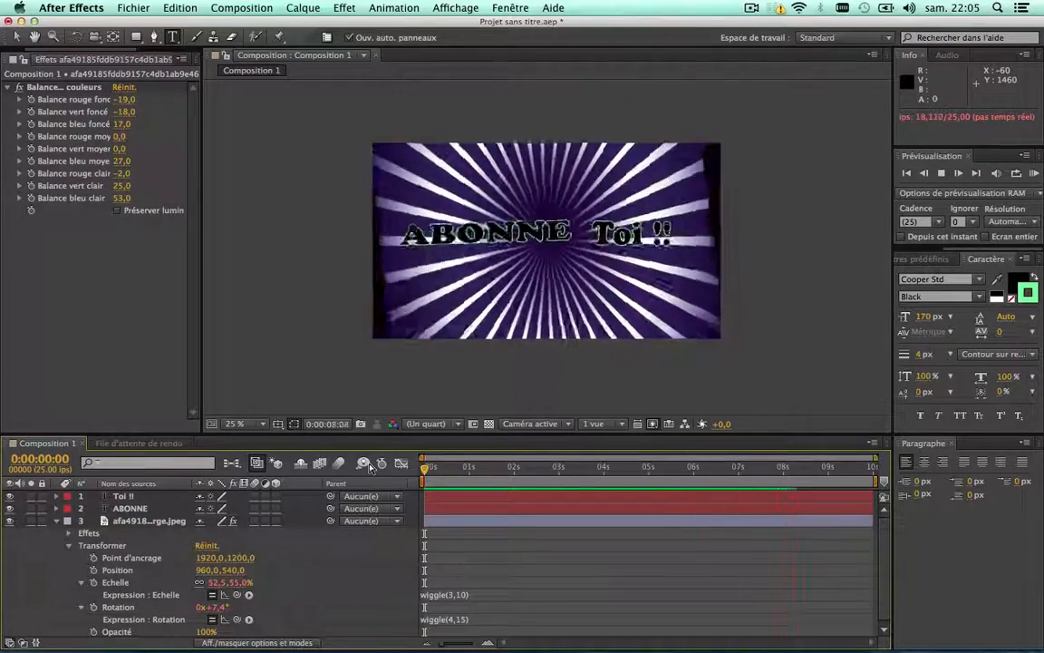
key(space)
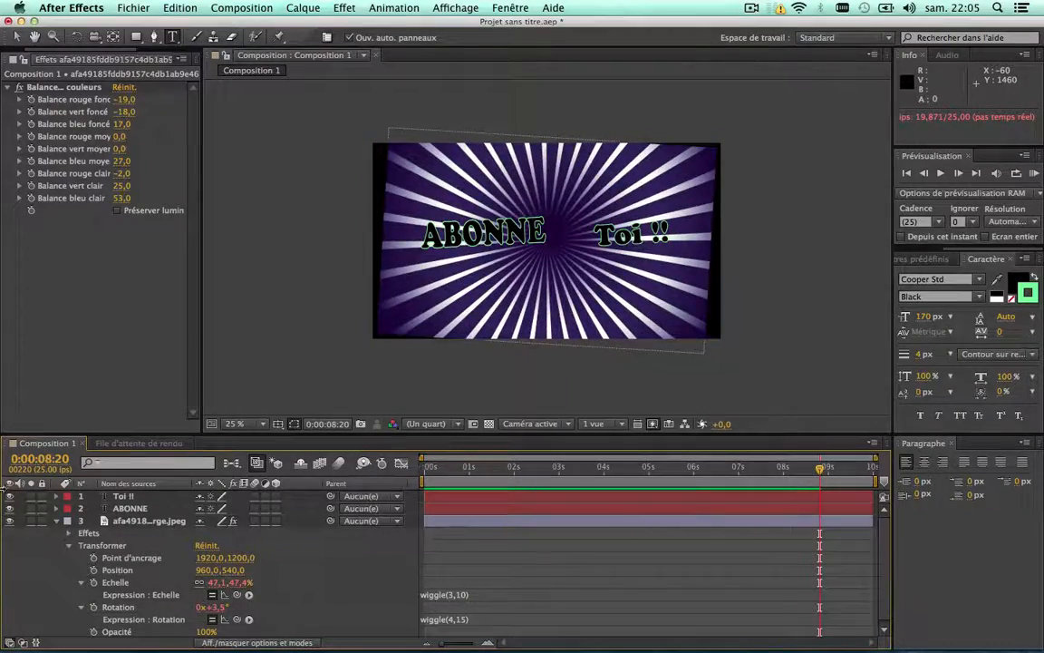
Enlarge the sunburst background layer to about 60% scale at the first frame, and preview the animation
click(56, 521)
click(103, 524)
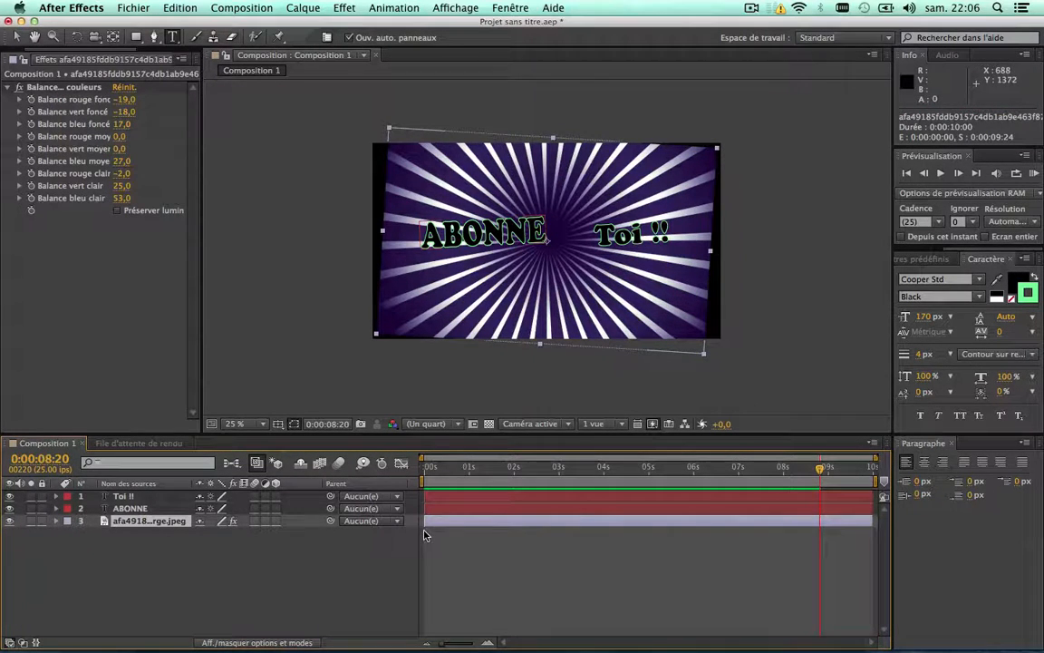
drag(483, 470, 364, 477)
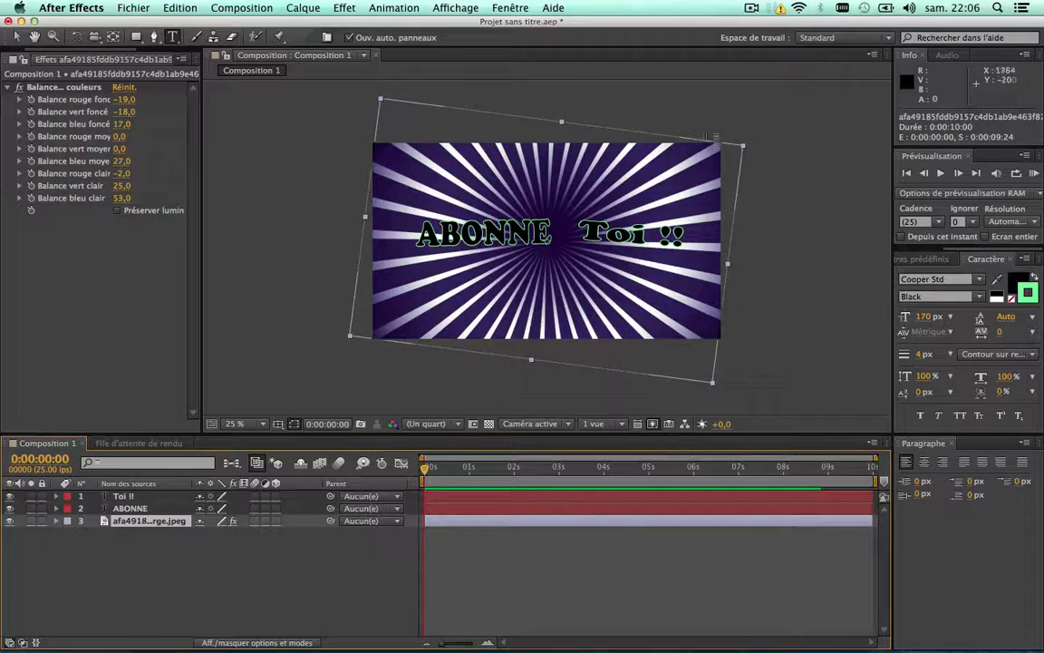
click(17, 36)
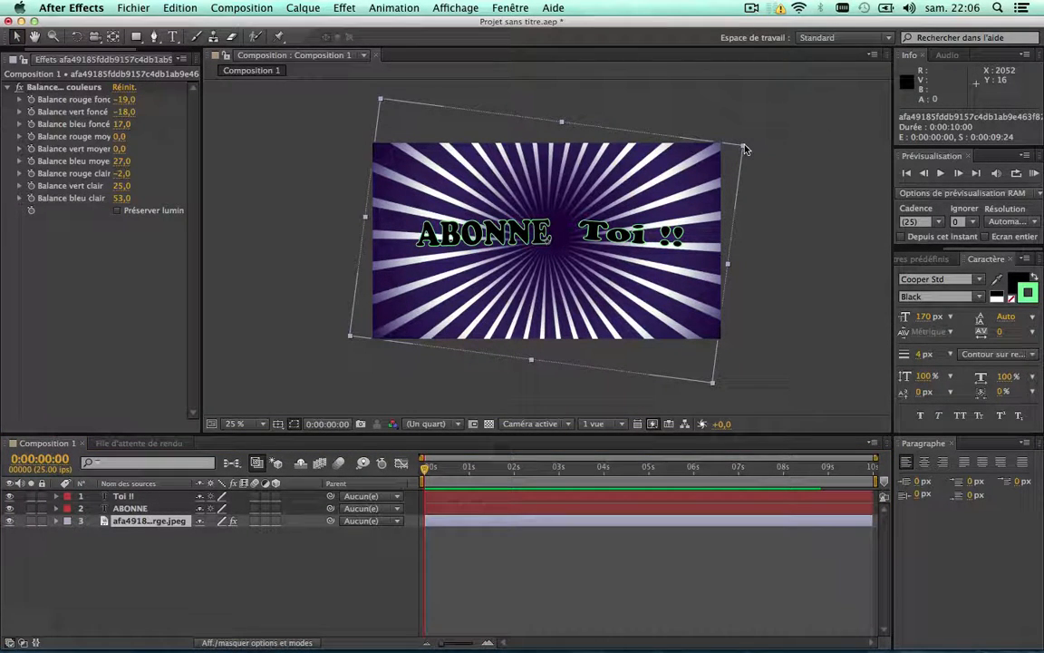
drag(746, 149, 767, 135)
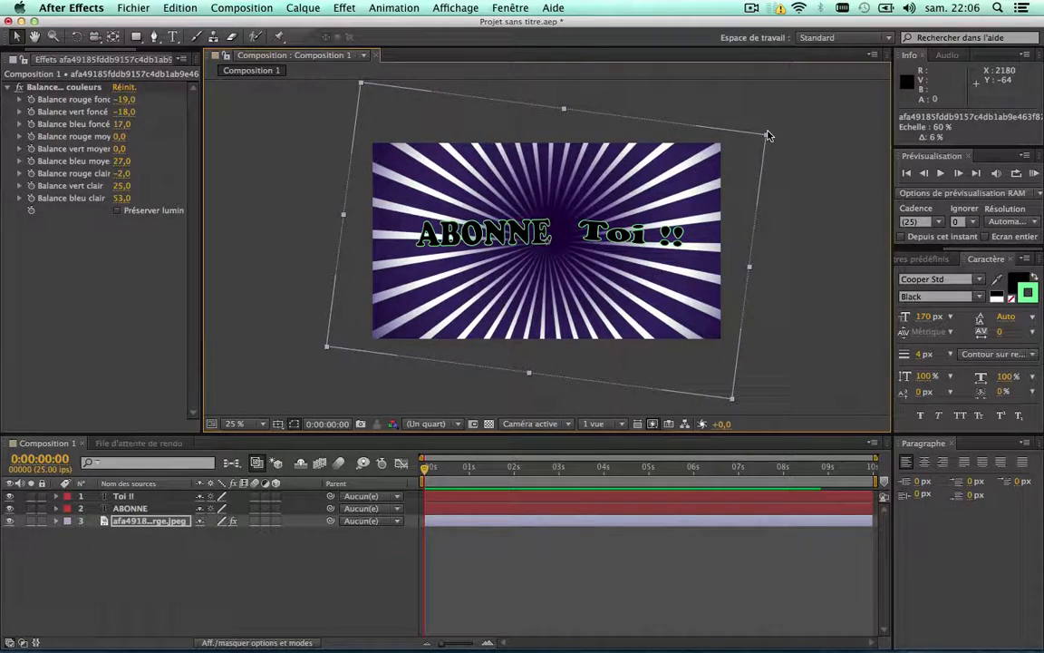
key(space)
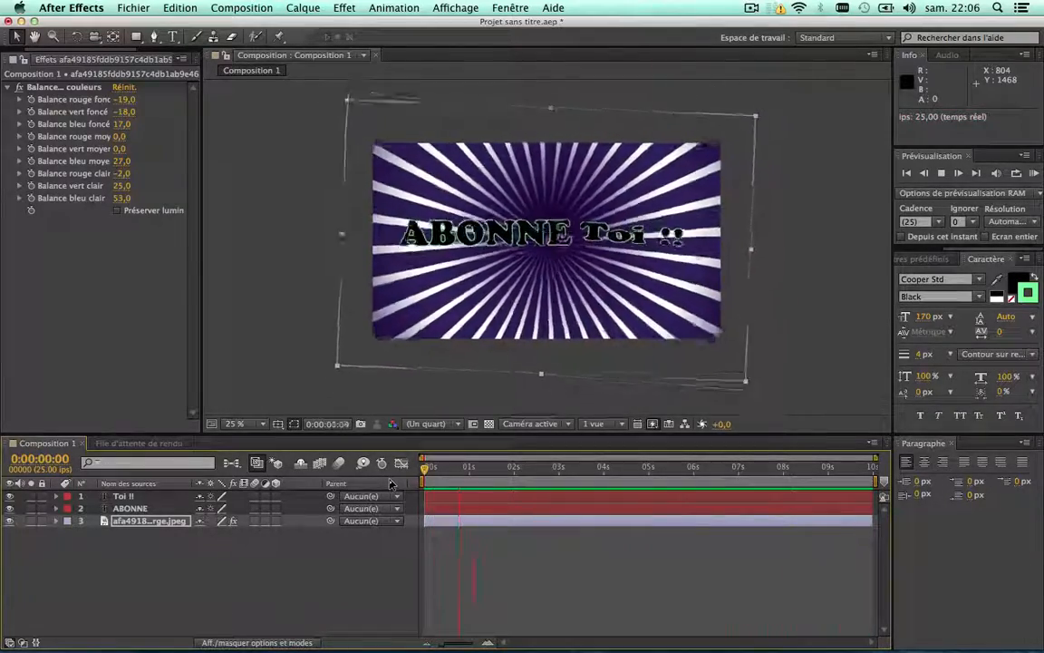
key(space)
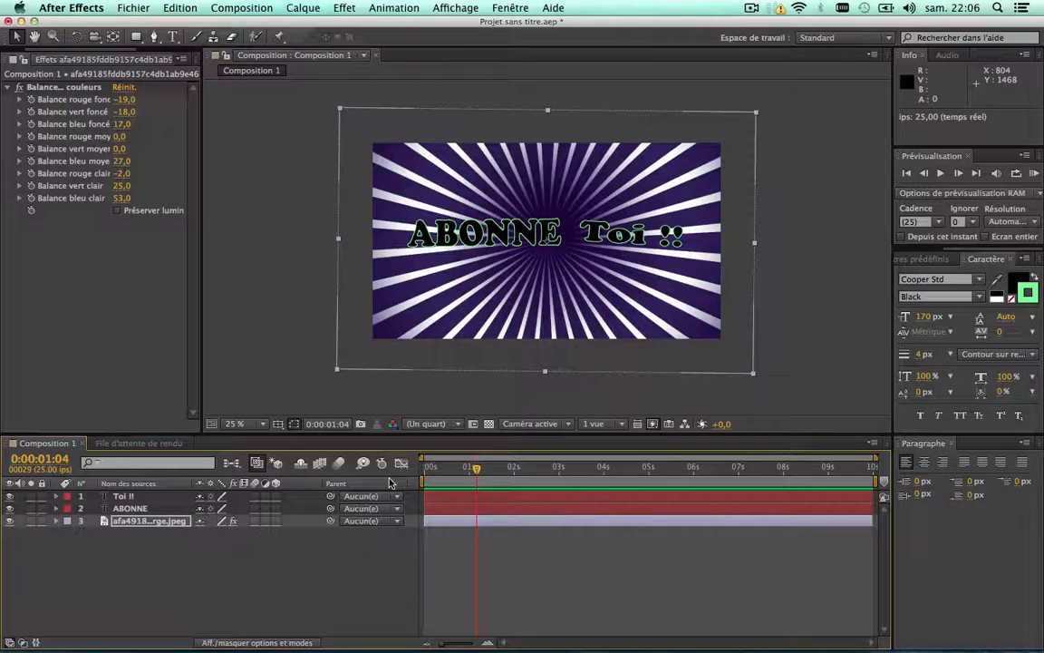
Add a scale keyframe to the background layer at 0:00:00:00
click(57, 521)
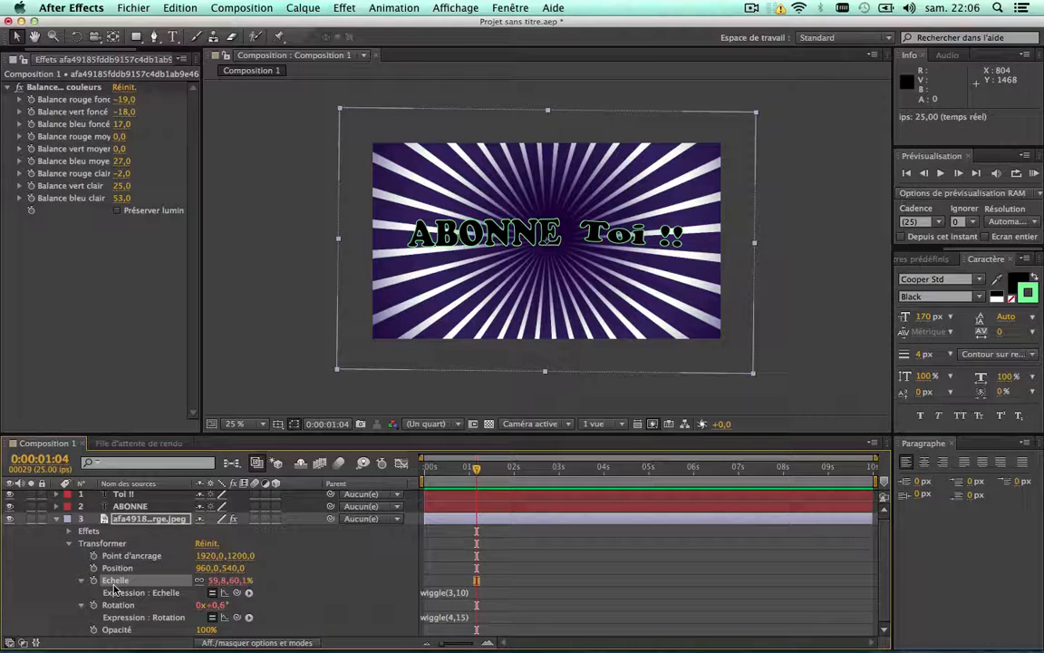
drag(476, 470, 426, 469)
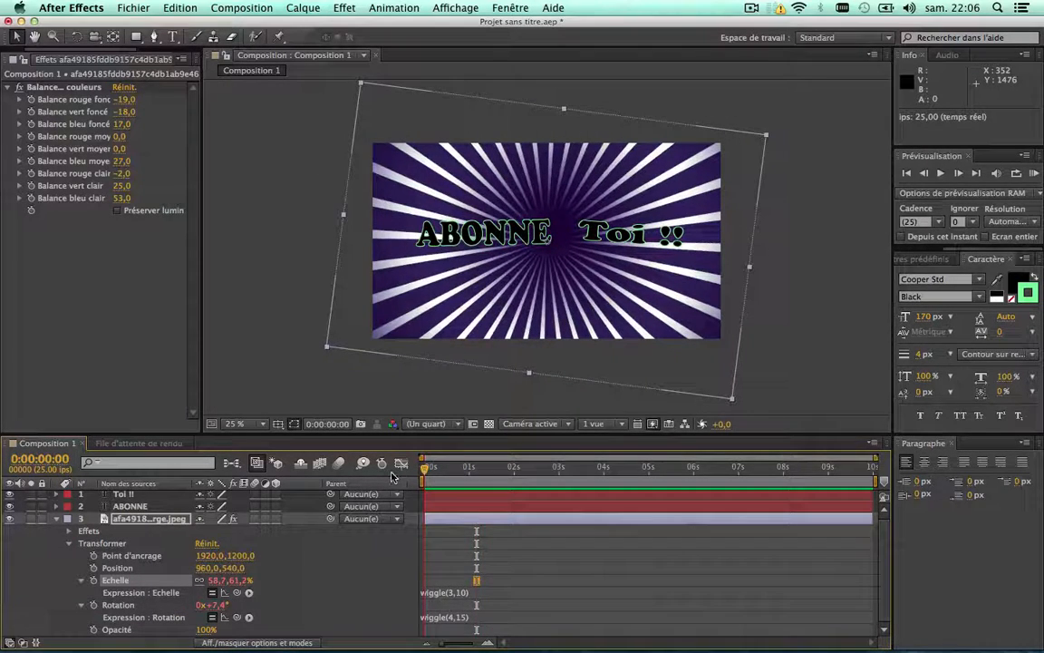
click(95, 581)
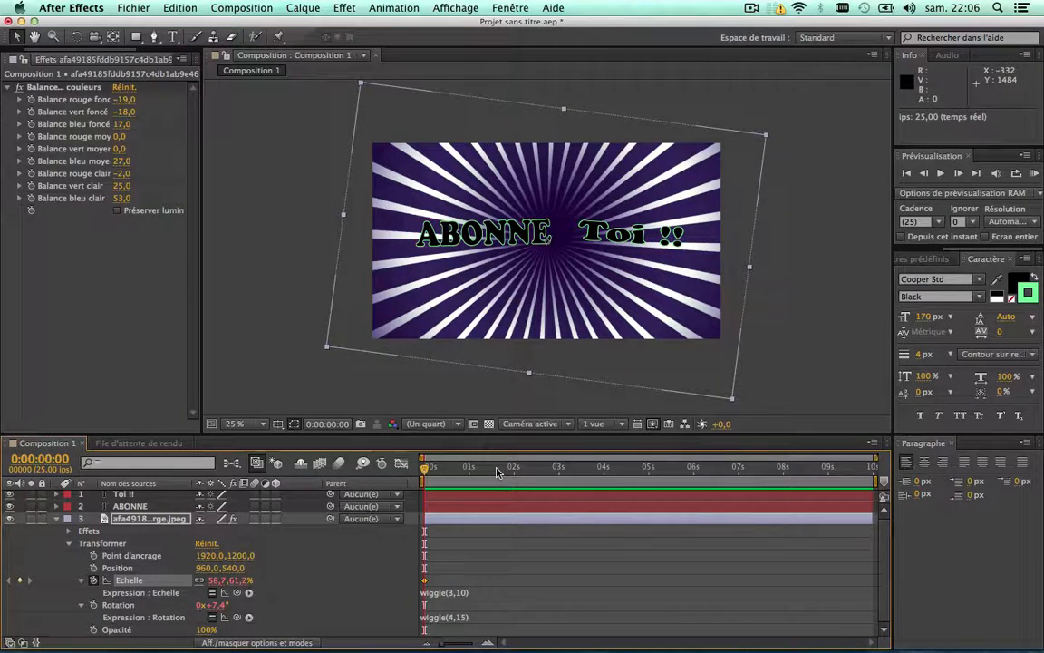
Rotate the background layer clockwise by about 49° at the last frame, 0:00:09:24
drag(497, 470, 876, 470)
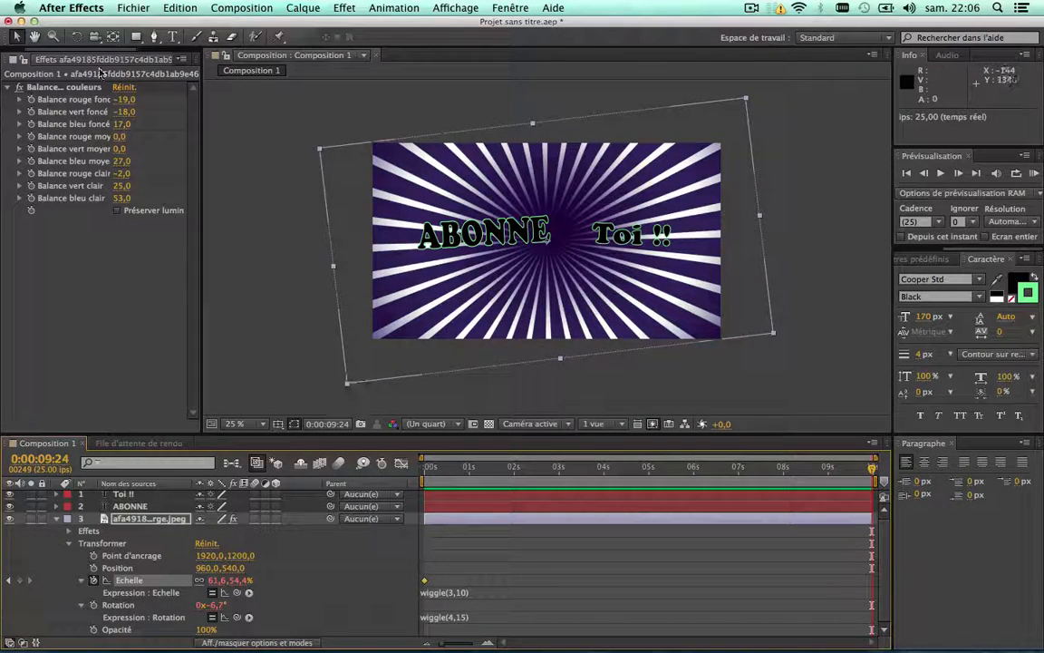
key(w)
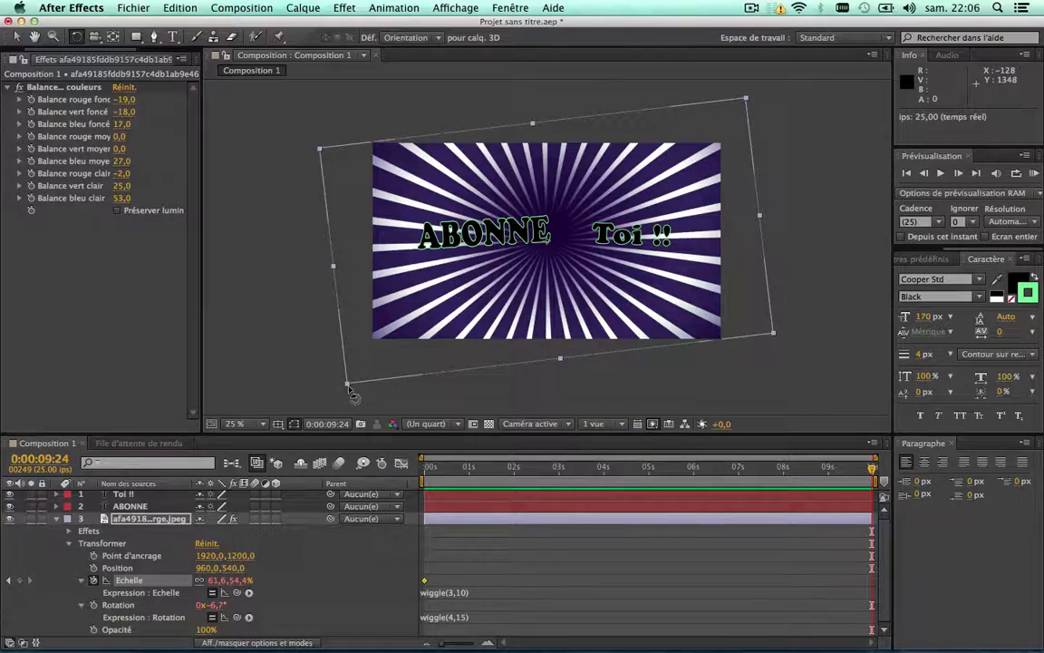
drag(342, 395, 284, 189)
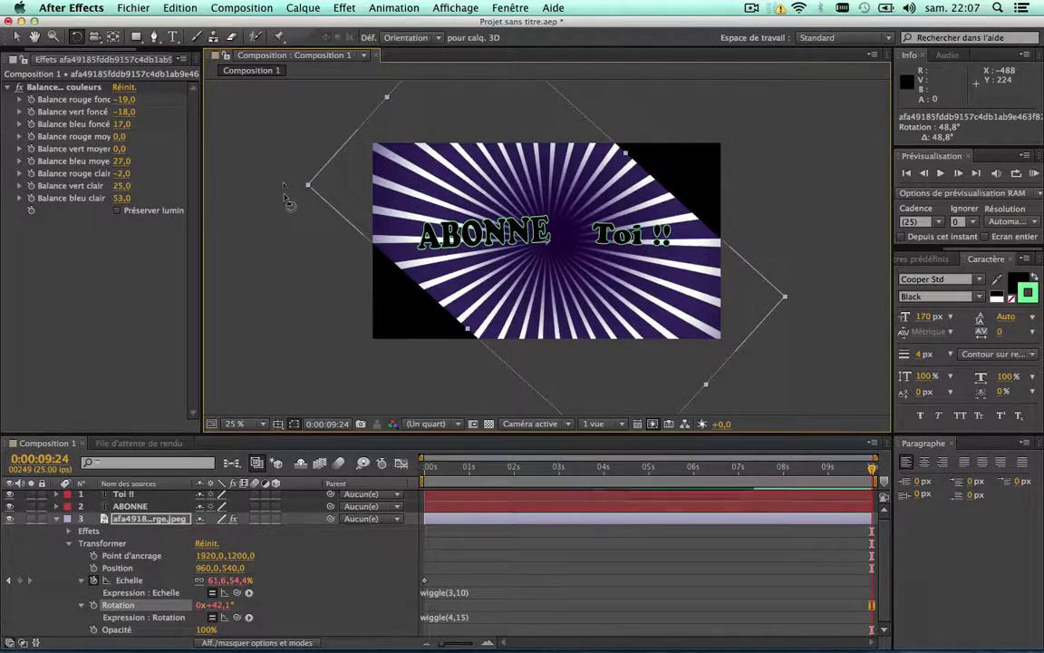
Check the background's rotation along the timeline, add a scale keyframe at 0:00:09:24, and return to the first frame
click(472, 469)
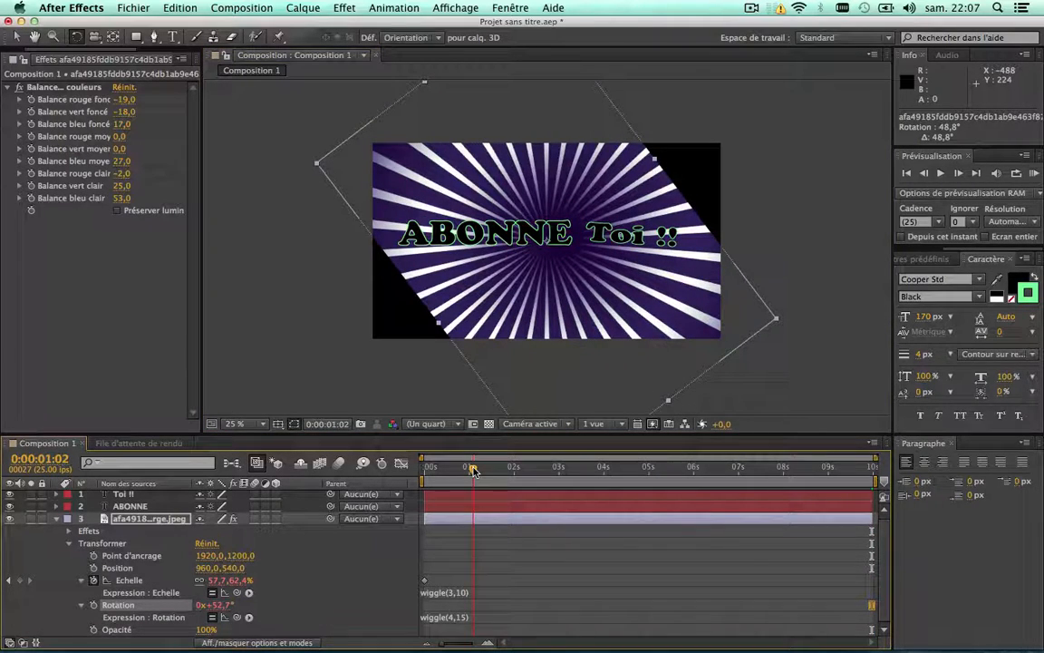
drag(474, 470, 917, 488)
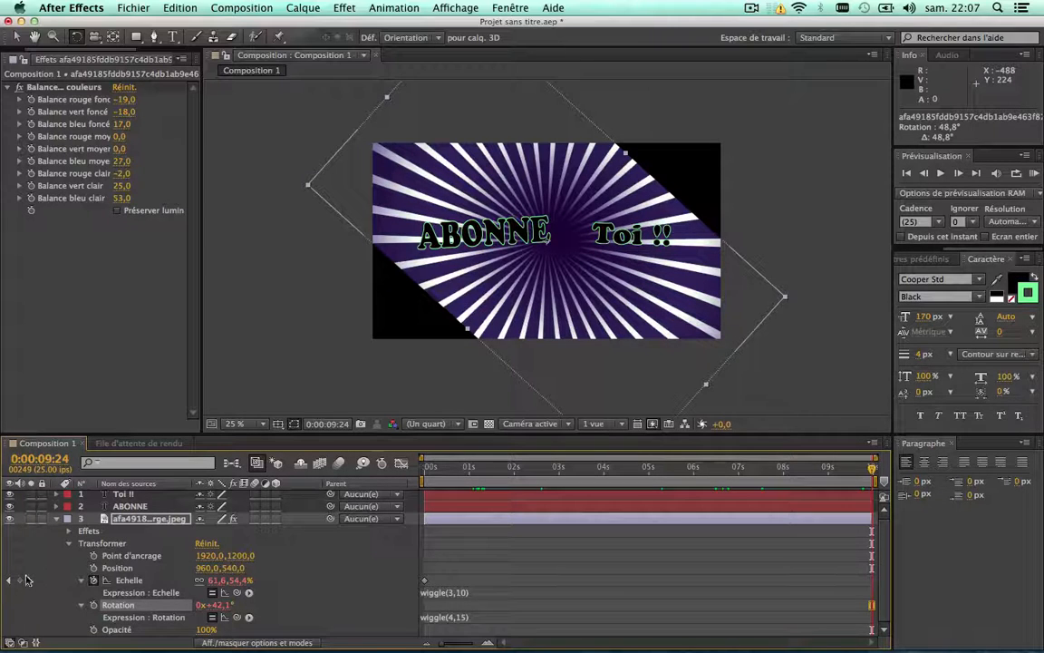
click(136, 582)
drag(529, 471, 393, 482)
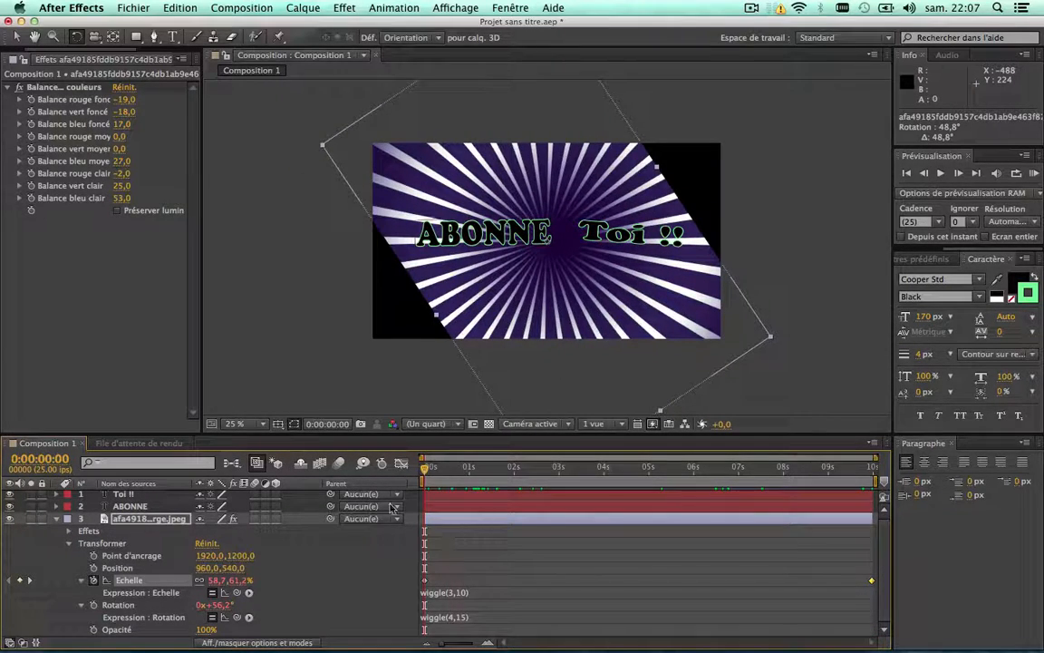
Rotate the background layer counterclockwise to about -10.7° at the first frame, and preview the animation
click(316, 151)
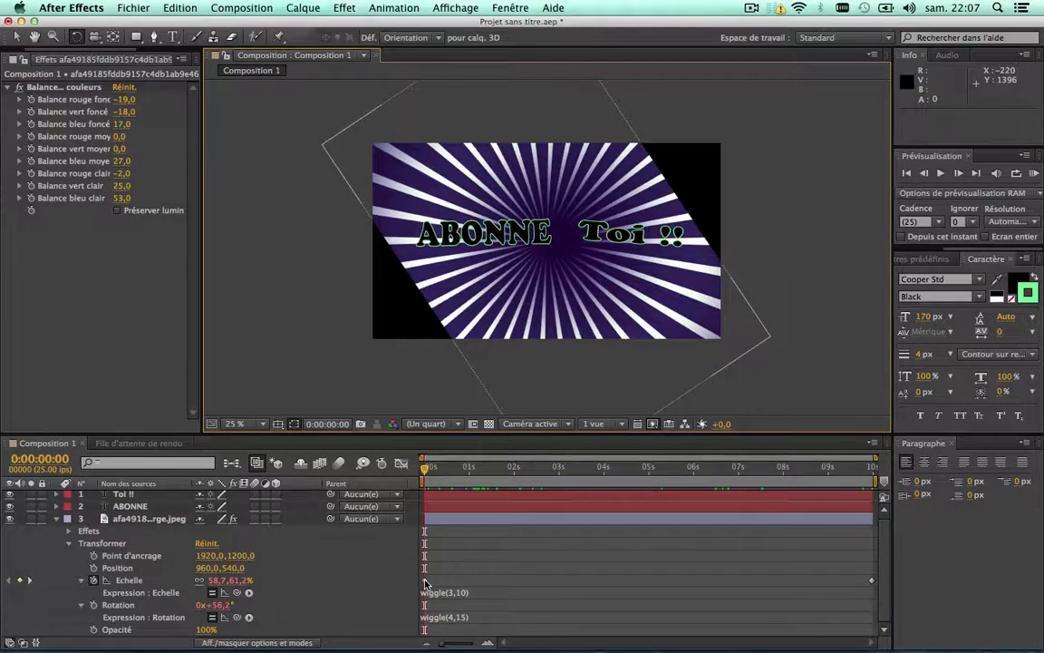
click(424, 581)
click(290, 131)
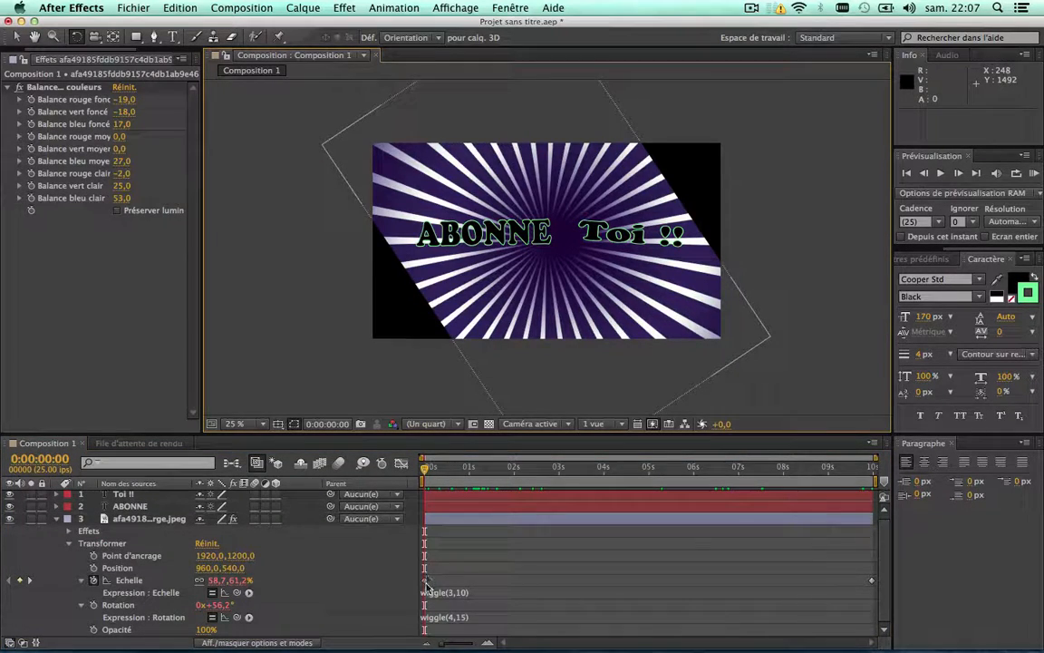
click(426, 584)
drag(298, 141, 358, 390)
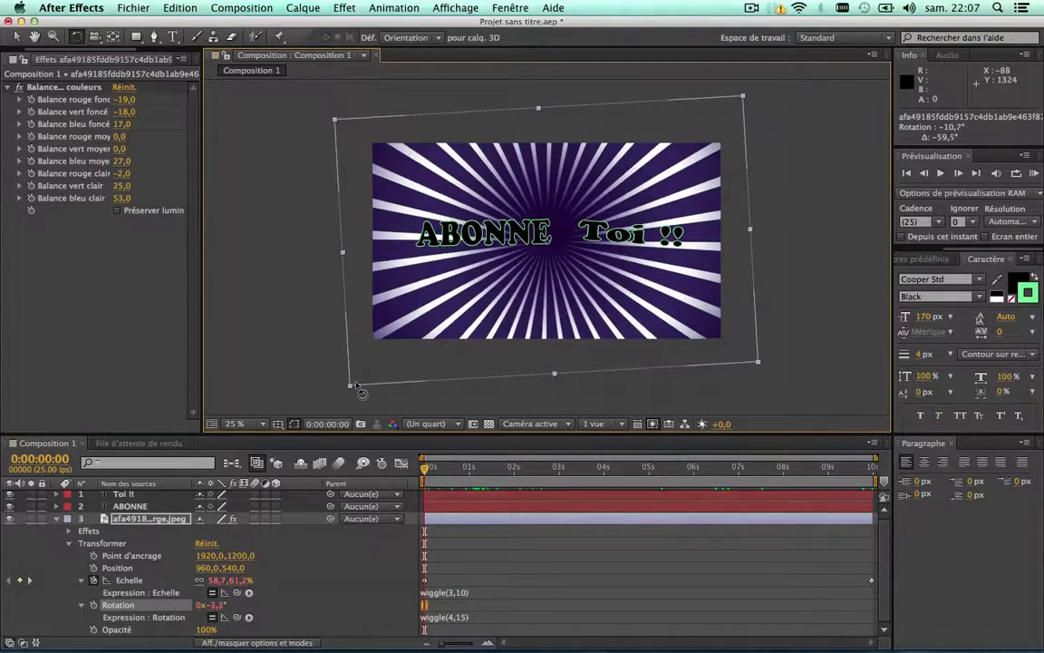
key(space)
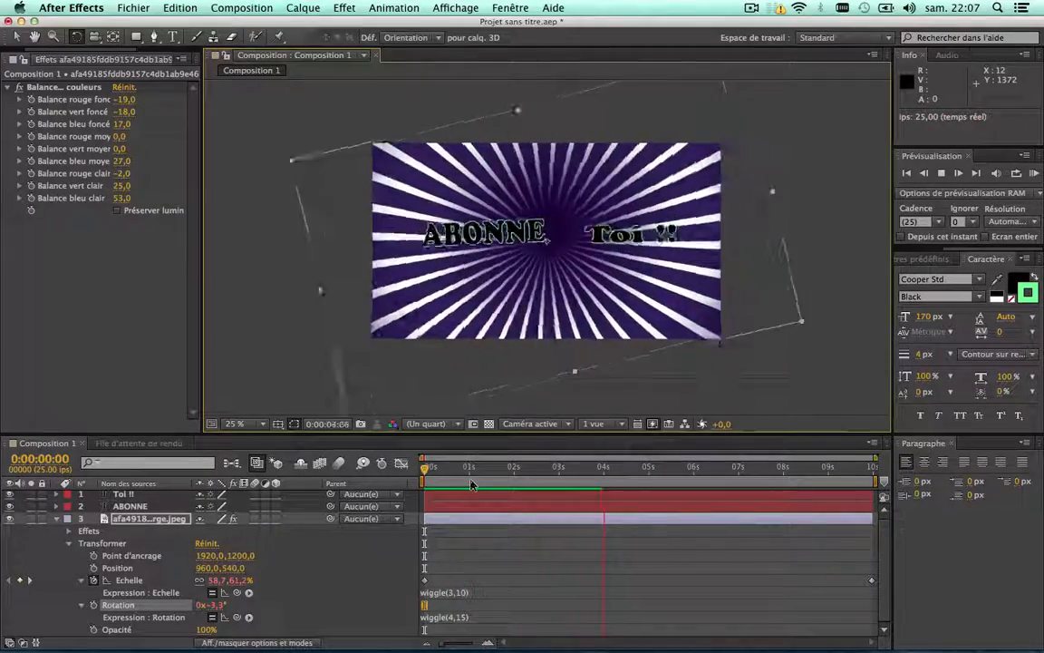
key(space)
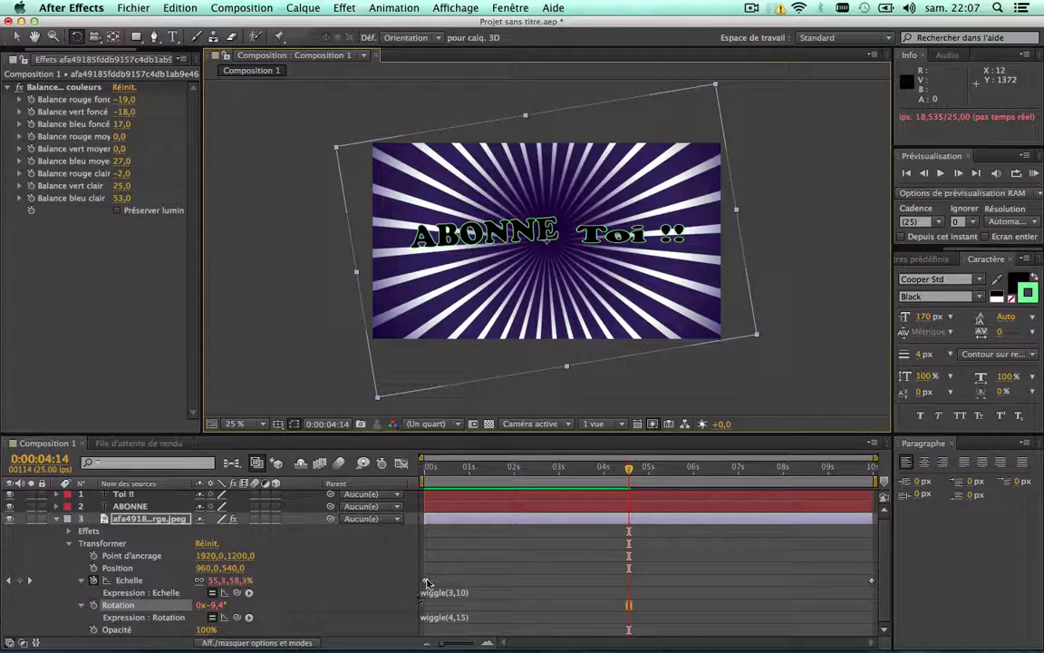
Delete both scale keyframes of the background layer, at the first and last frames, and preview the animation
click(424, 580)
key(Delete)
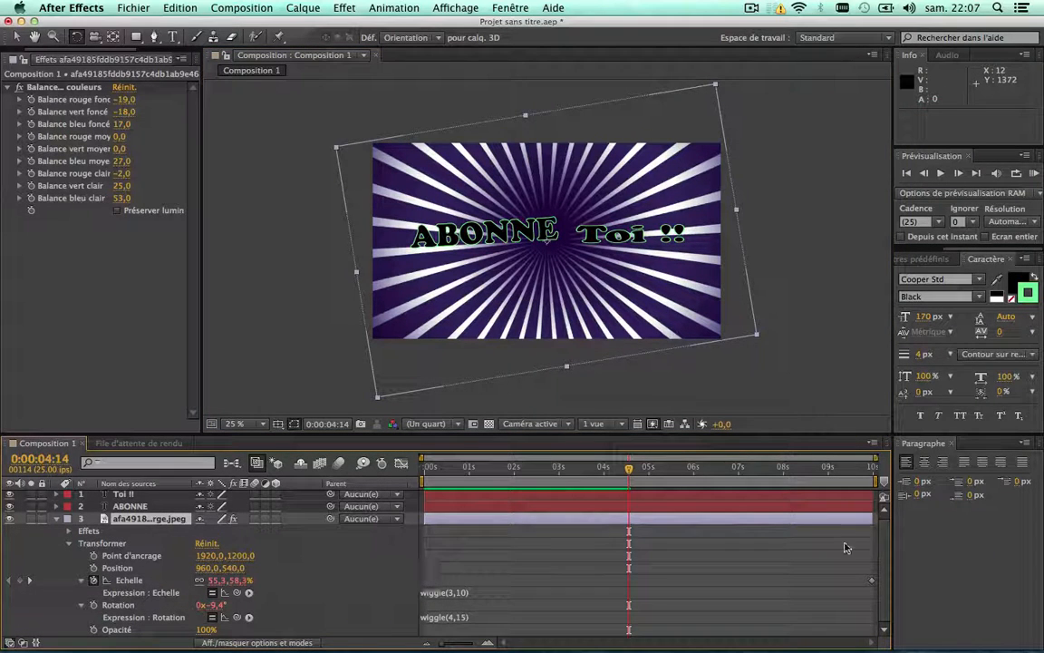
click(873, 581)
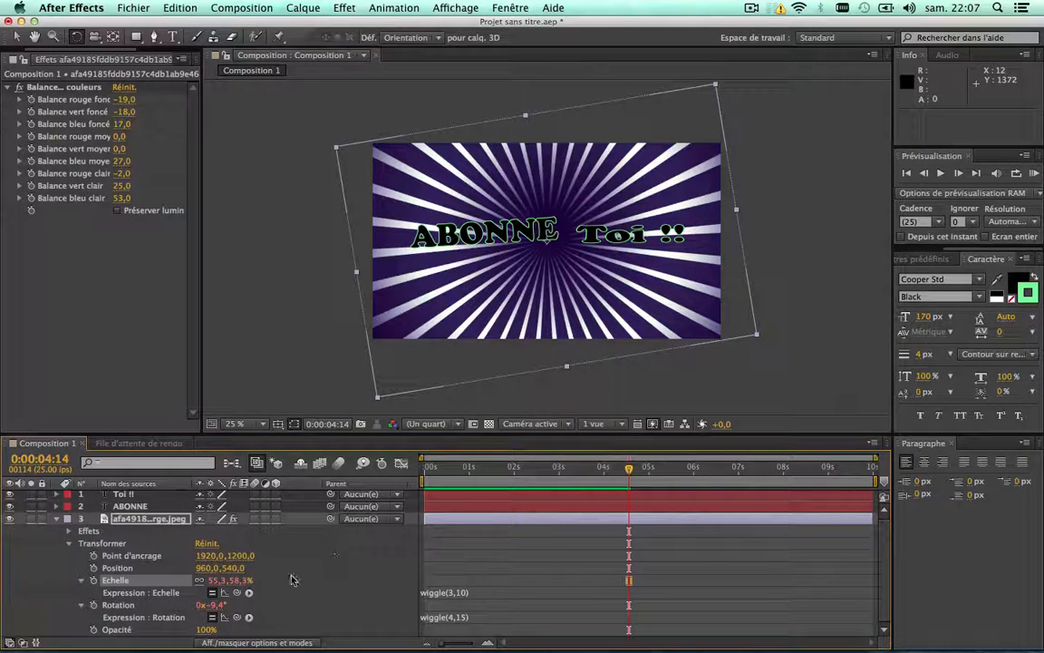
key(space)
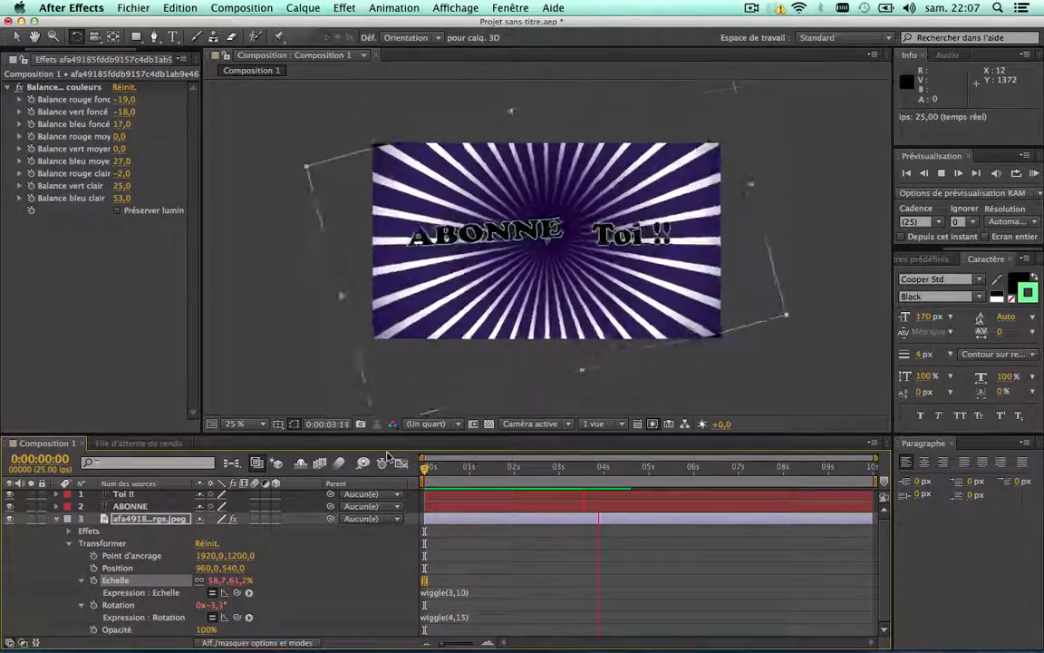
key(space)
Rotate the background layer clockwise by about 3.7° at the first frame, to about -7°, and preview the animation
drag(464, 469, 392, 470)
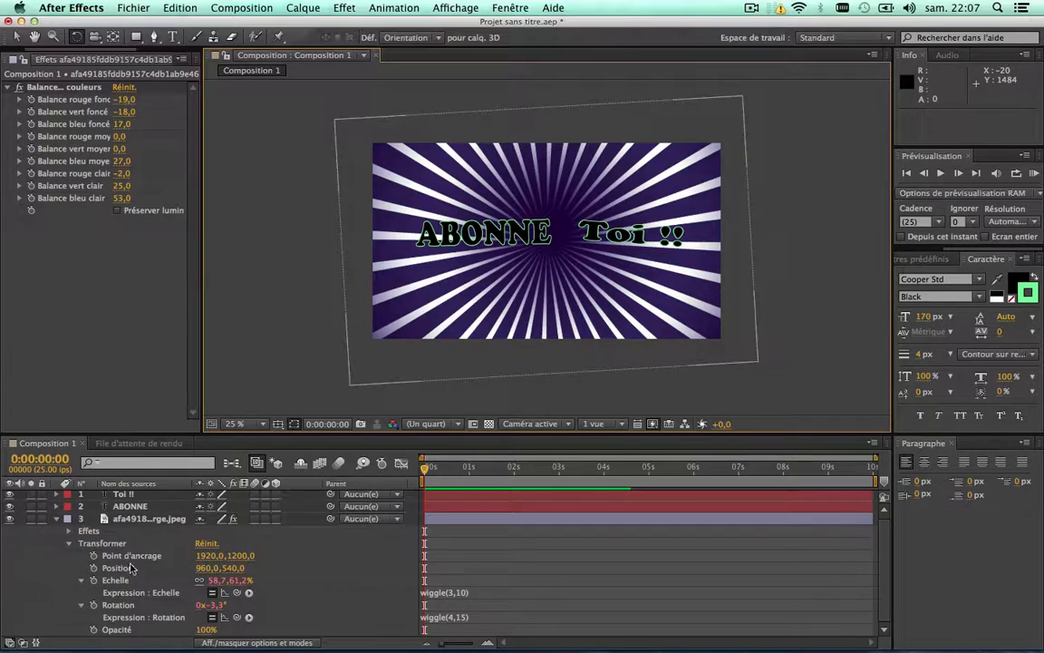
drag(353, 390, 345, 379)
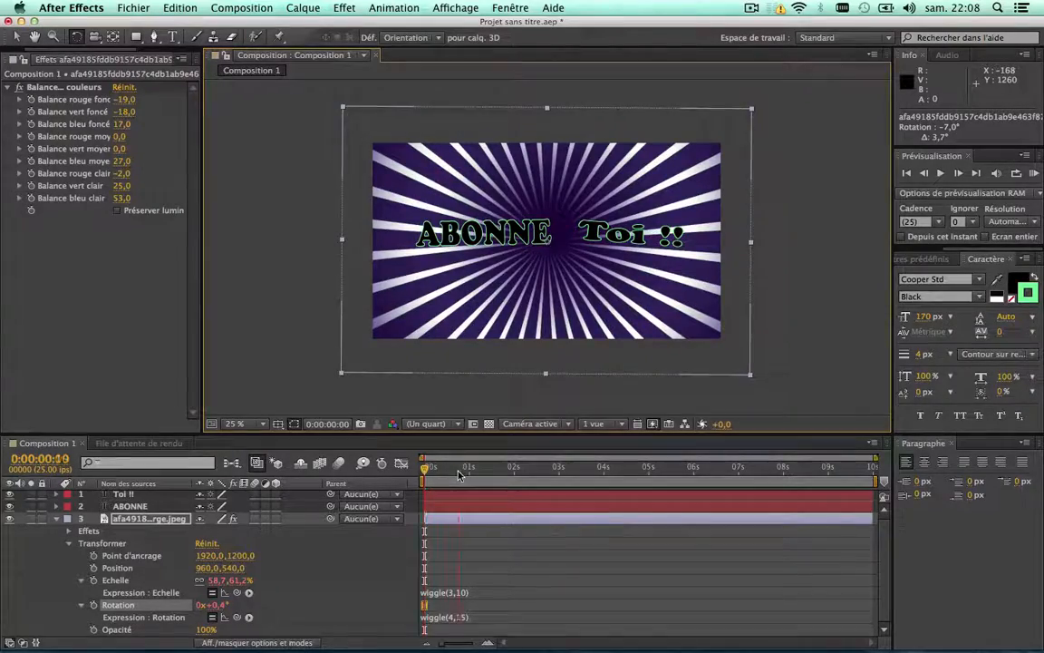
key(space)
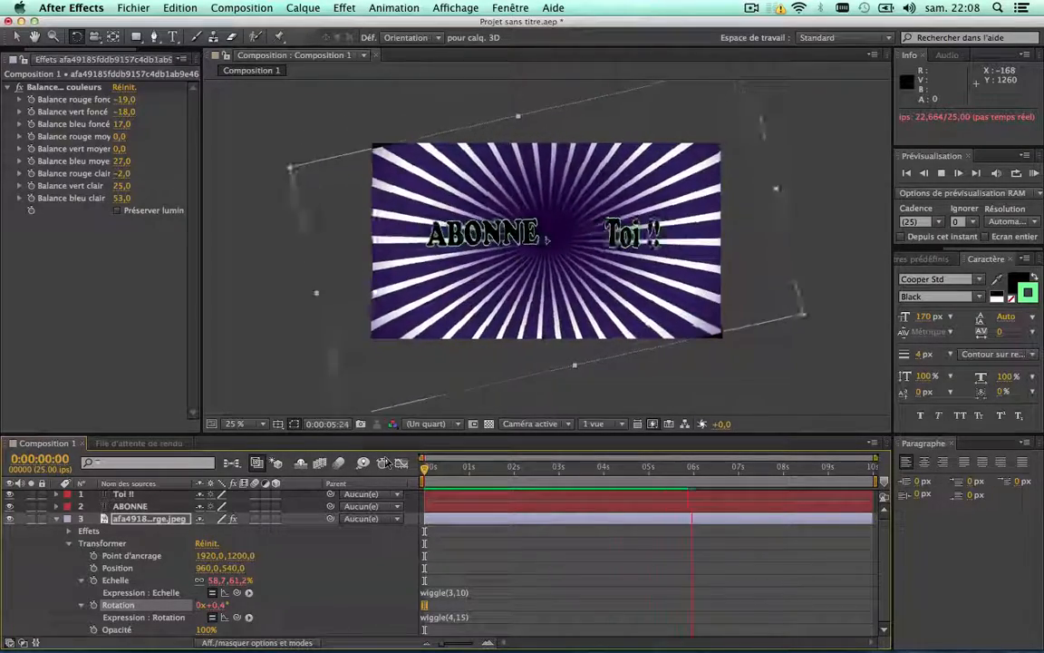
key(space)
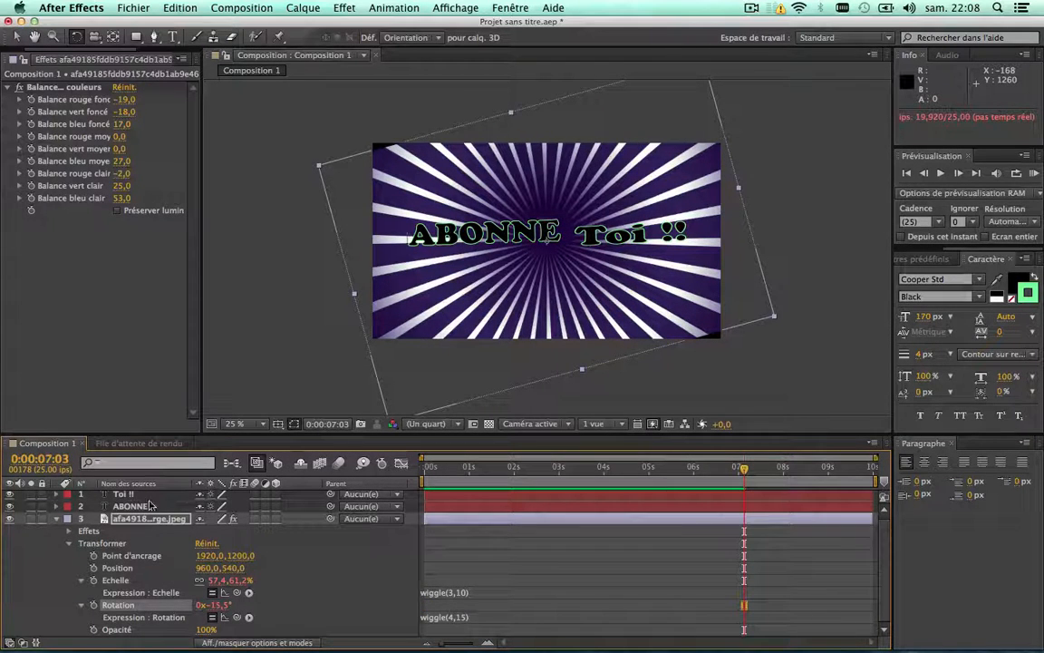
Collapse the background layer's properties and bring up the project's item list in a wider area
click(58, 521)
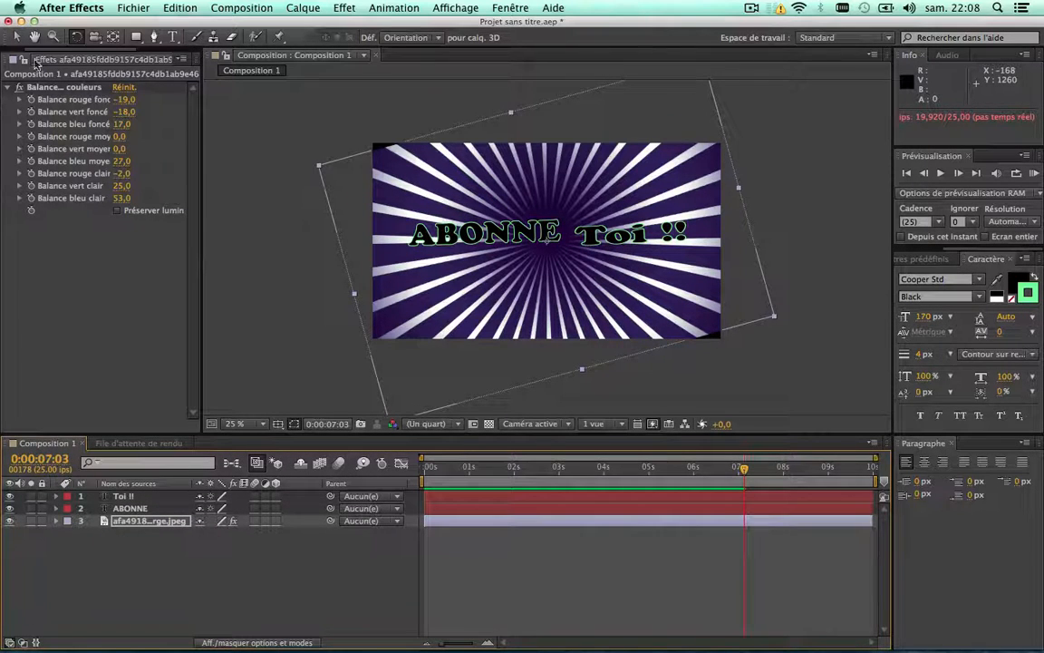
drag(201, 105, 333, 105)
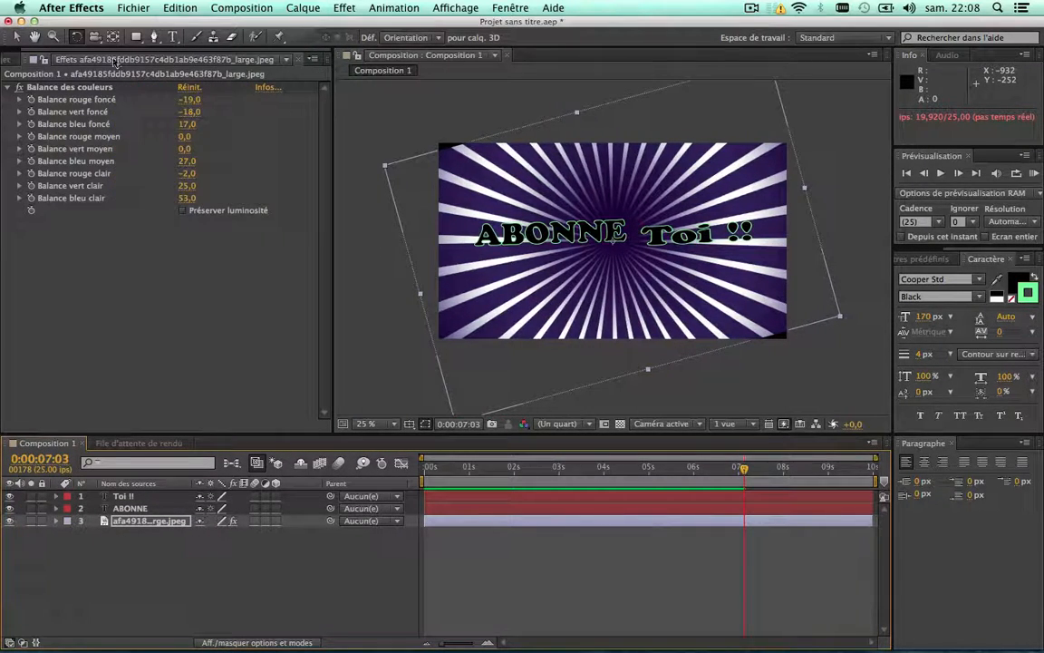
click(6, 62)
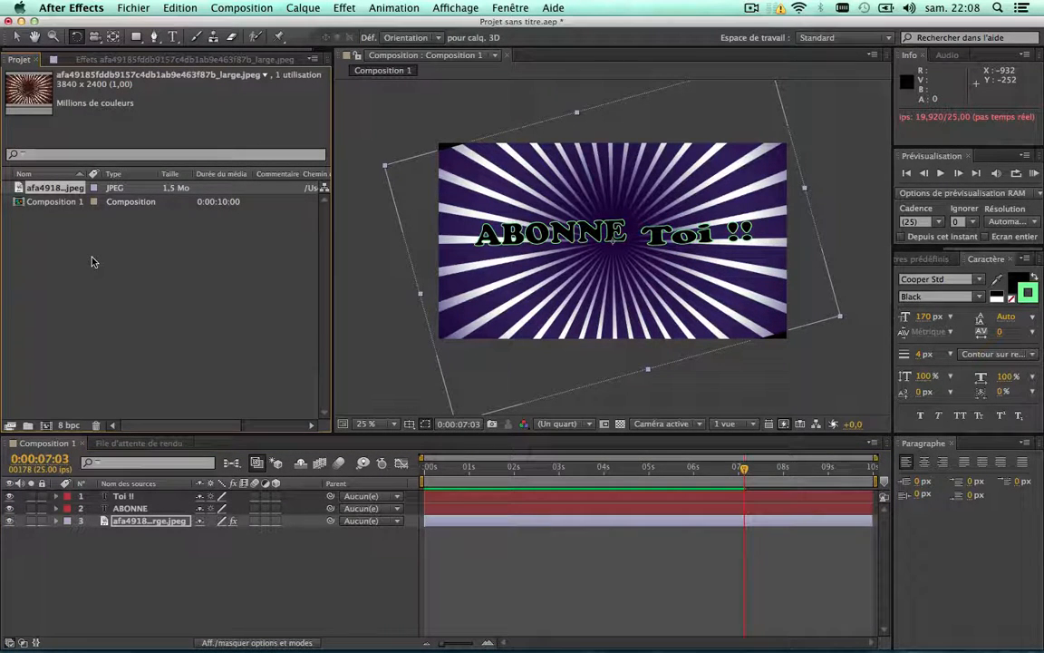
Duplicate Composition 1 in the project and open the copy, Composition 2
click(53, 203)
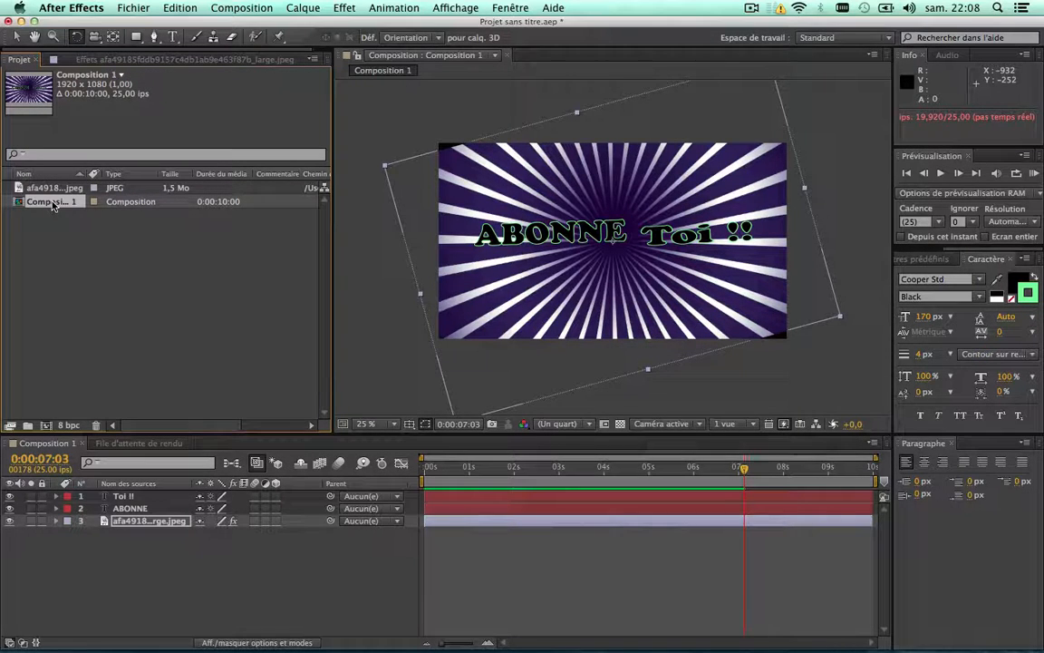
right_click(53, 204)
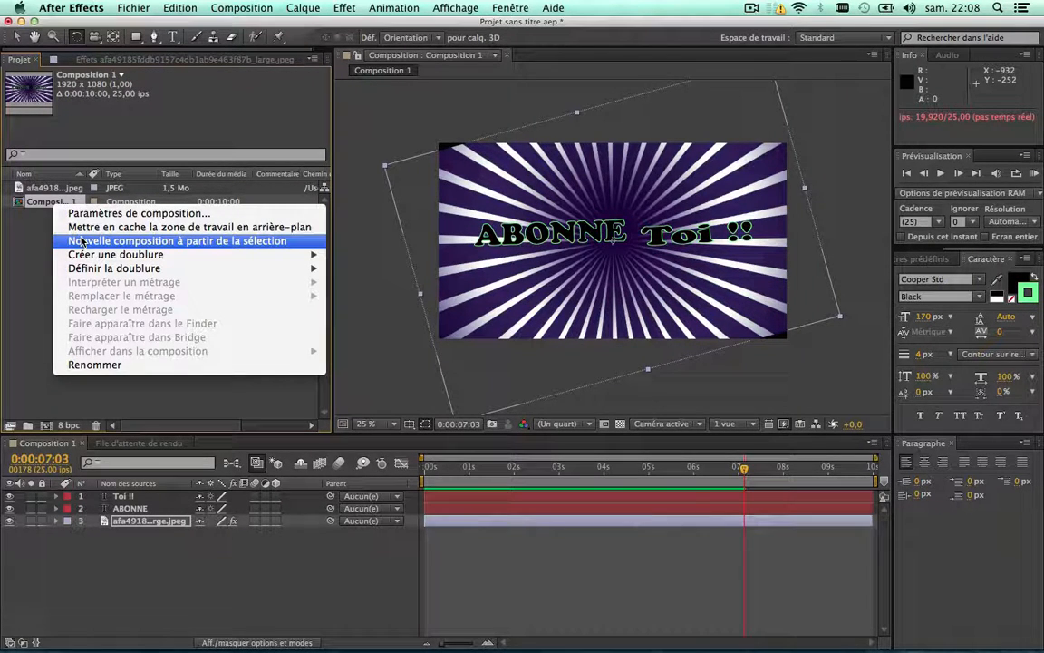
click(25, 268)
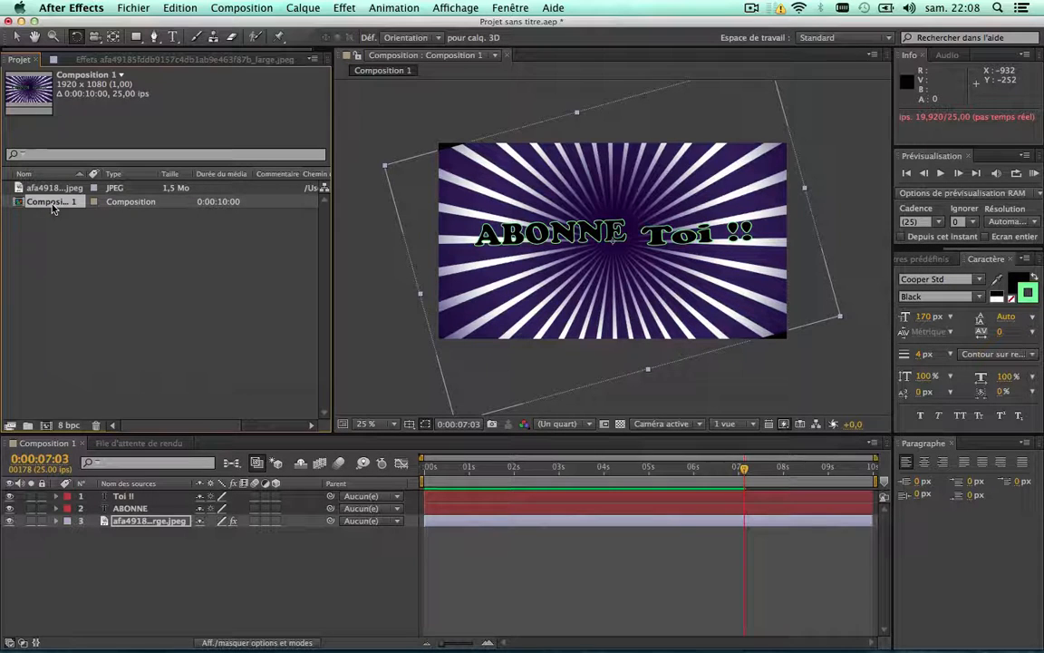
key(super+v)
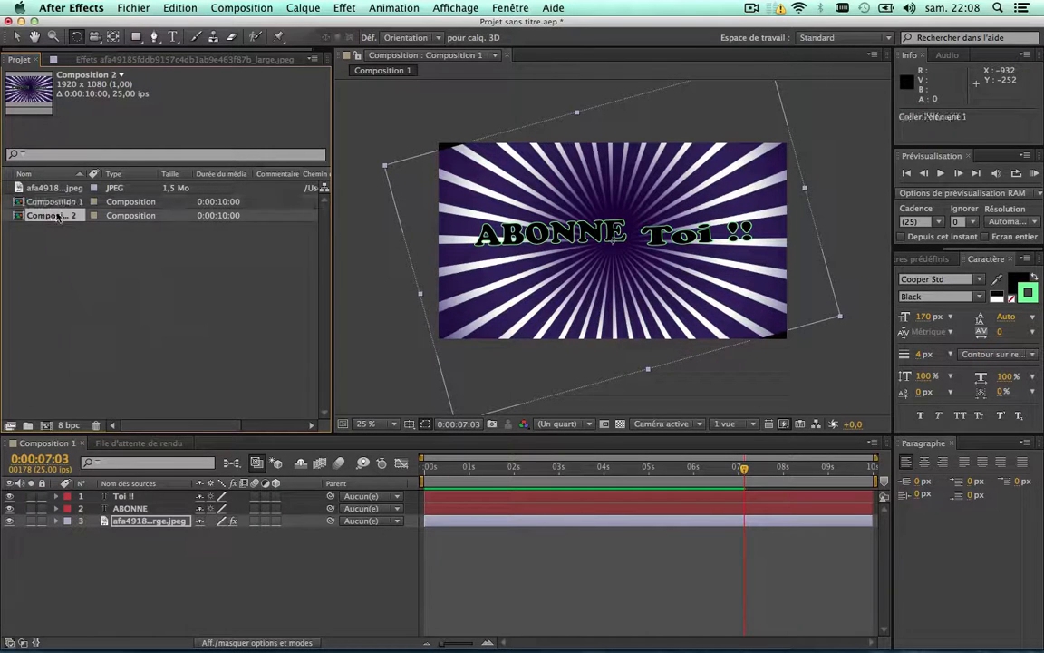
double_click(59, 218)
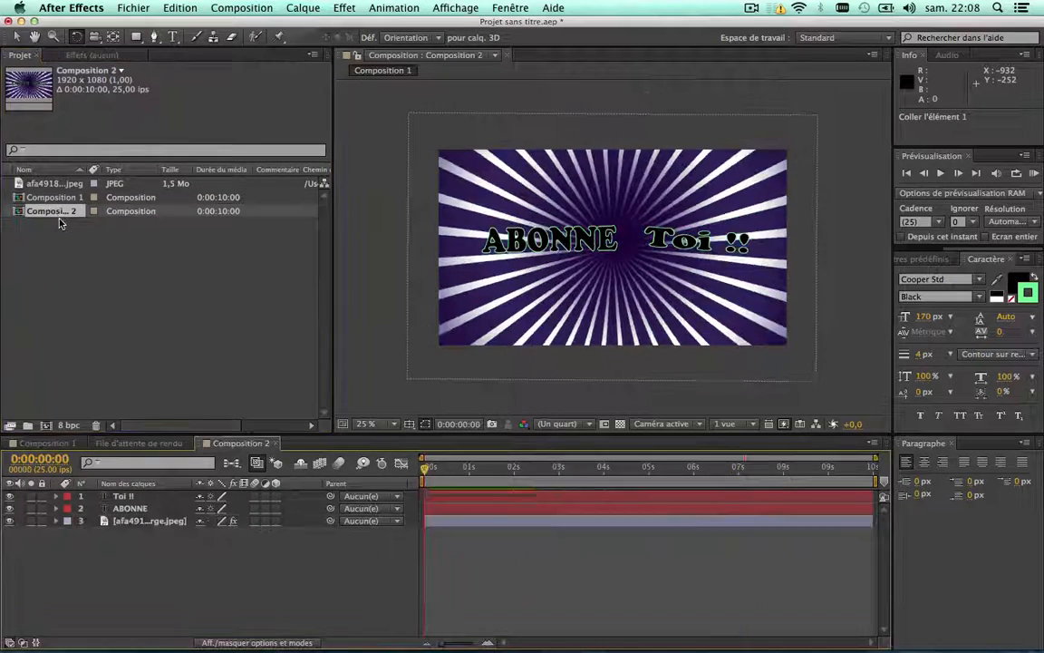
Delete all three layers from Composition 2 and nest Composition 1 in it as its only layer
drag(123, 550, 126, 502)
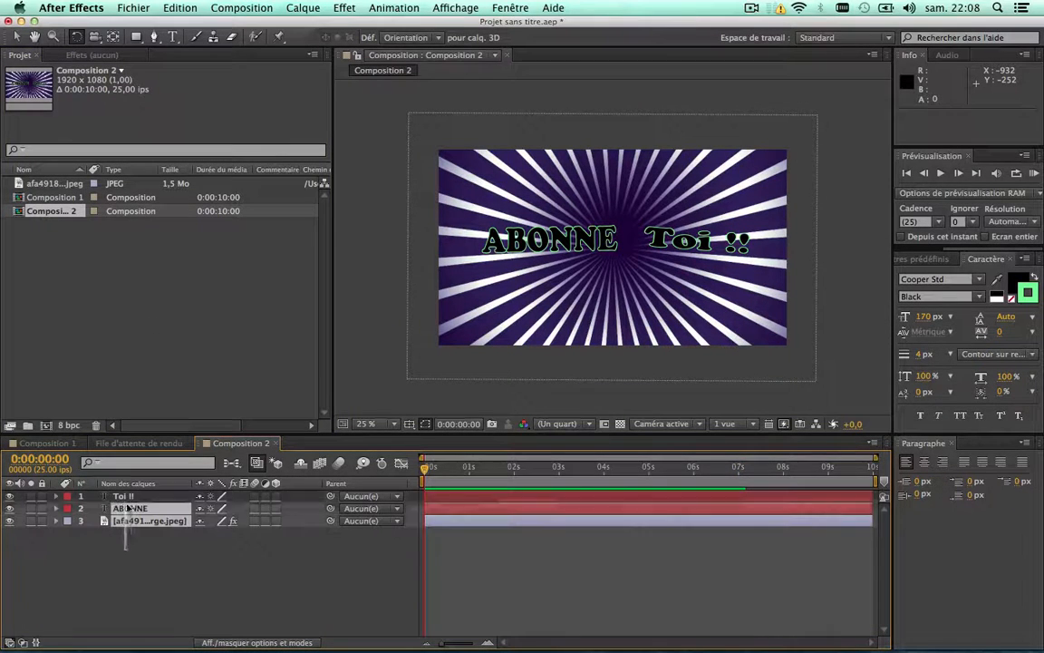
key(Delete)
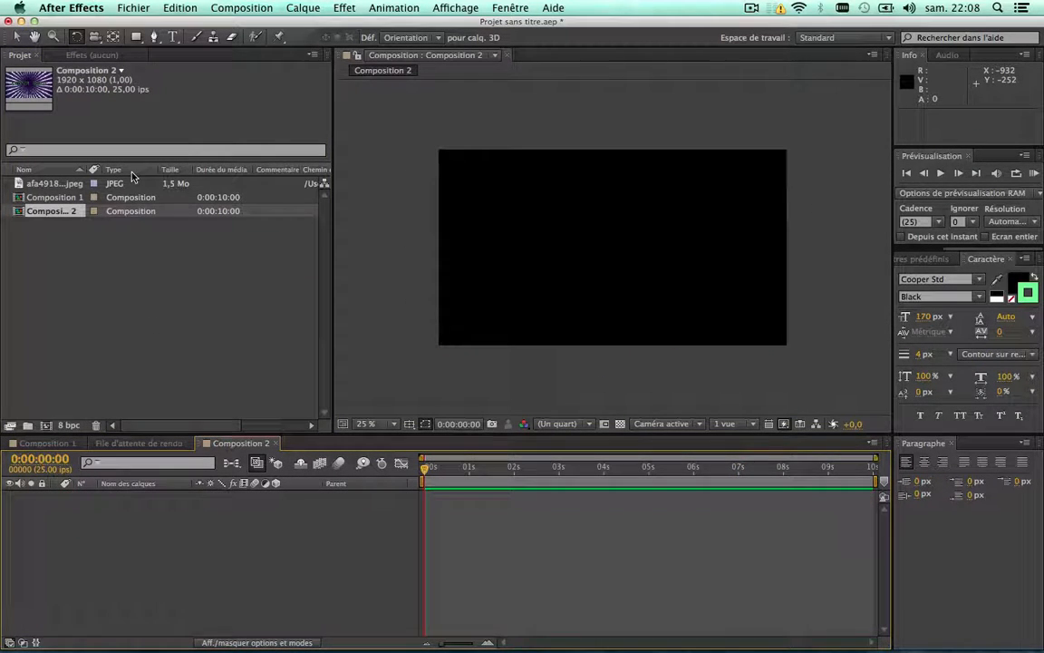
drag(55, 198, 188, 531)
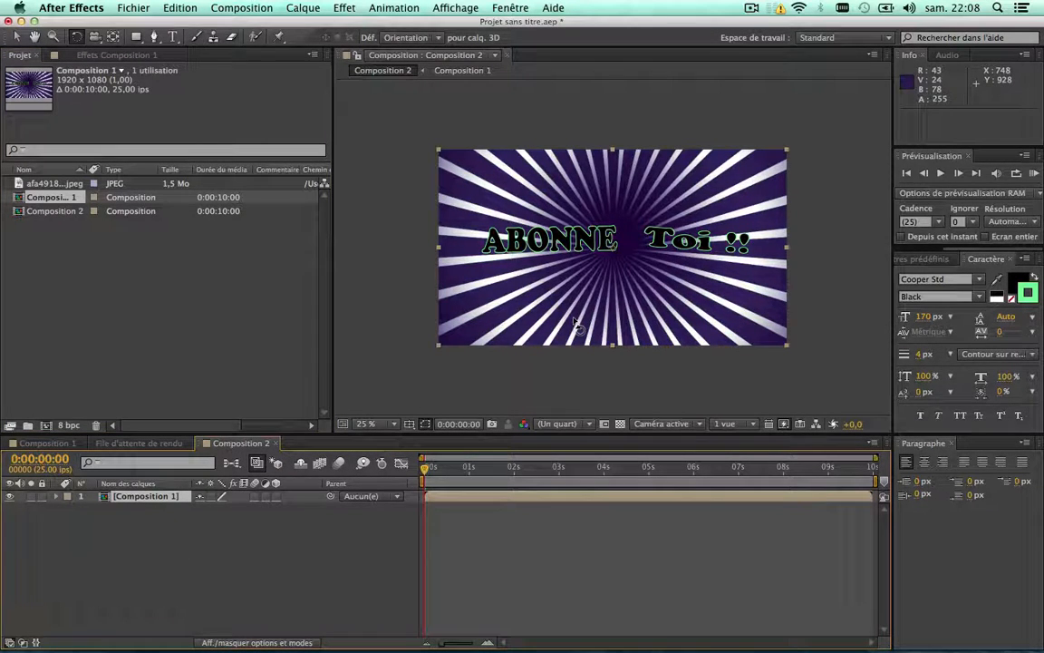
Add the expression wiggle(3,5) to the rotation of the nested Composition 1 layer and preview the animation
click(58, 498)
click(69, 509)
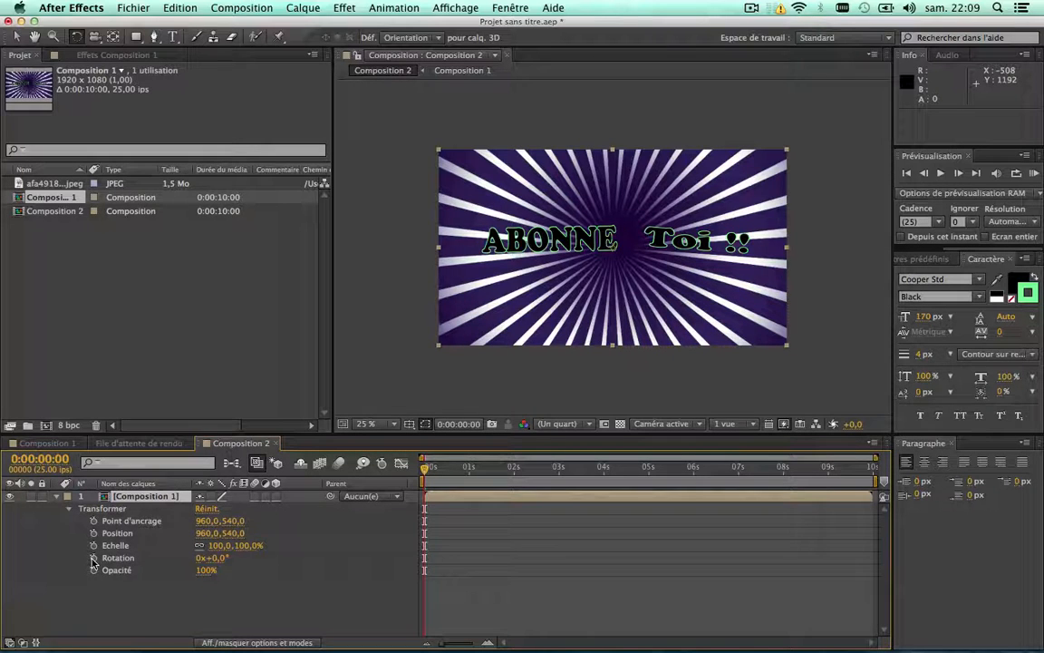
alt+click(93, 559)
text(wiggle()
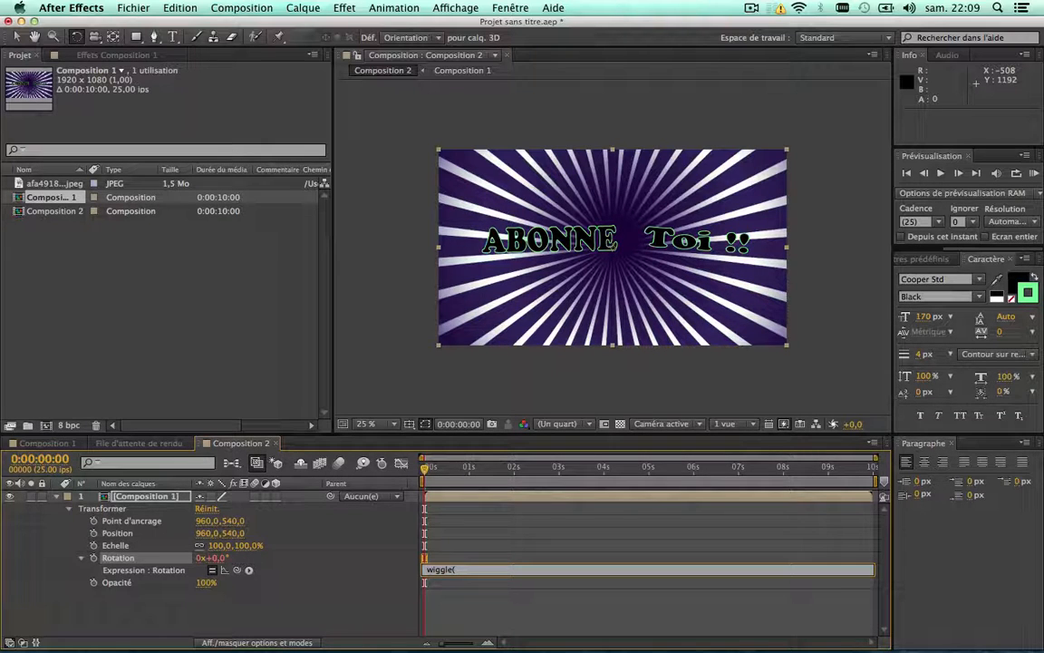
text(3,5))
click(361, 594)
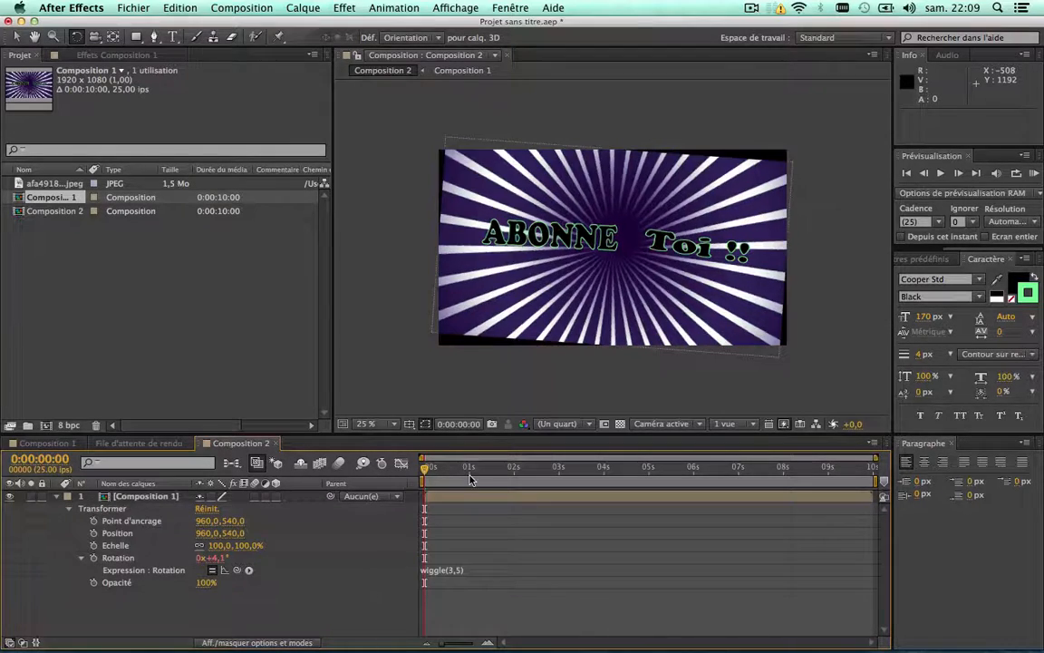
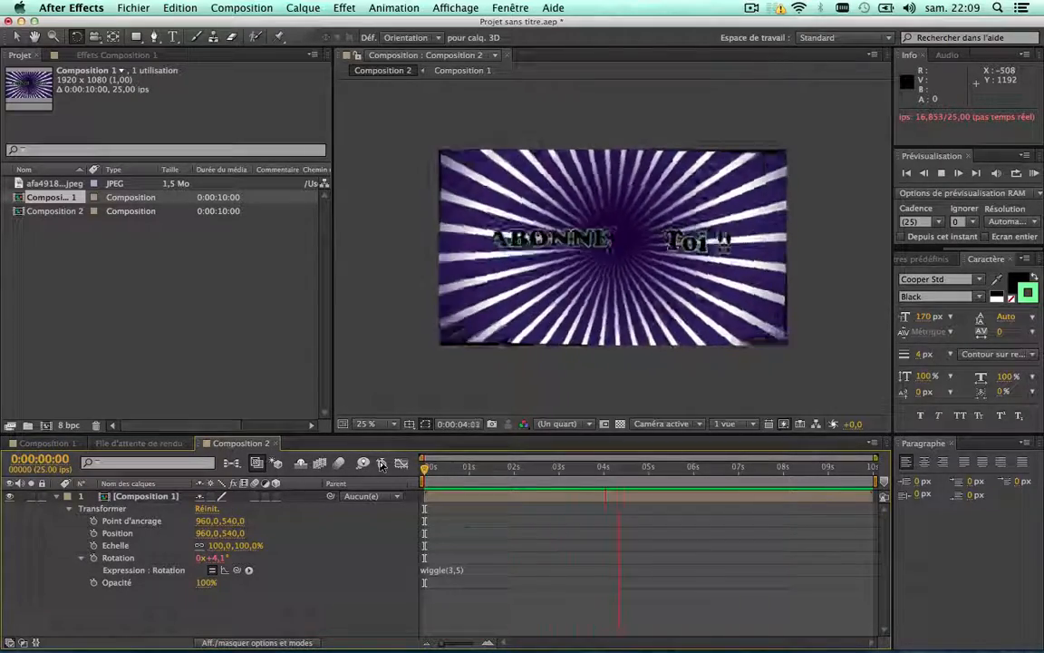
key(space)
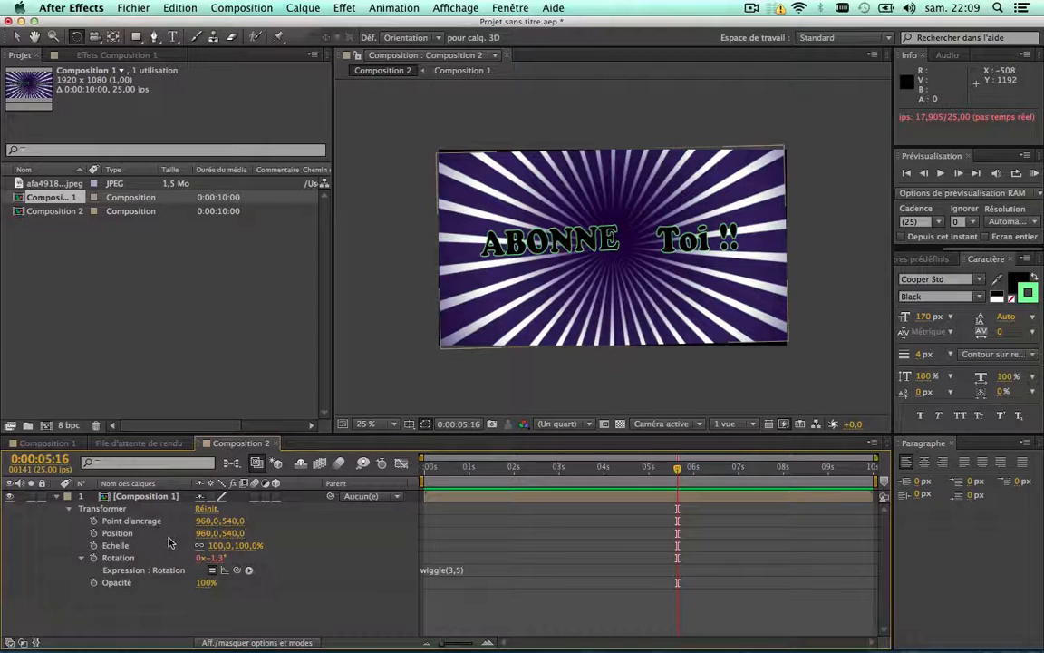
Enlarge the nested Composition 1 layer to about 108.5 × 111.5% with the Selection tool and preview from the first frame
click(116, 544)
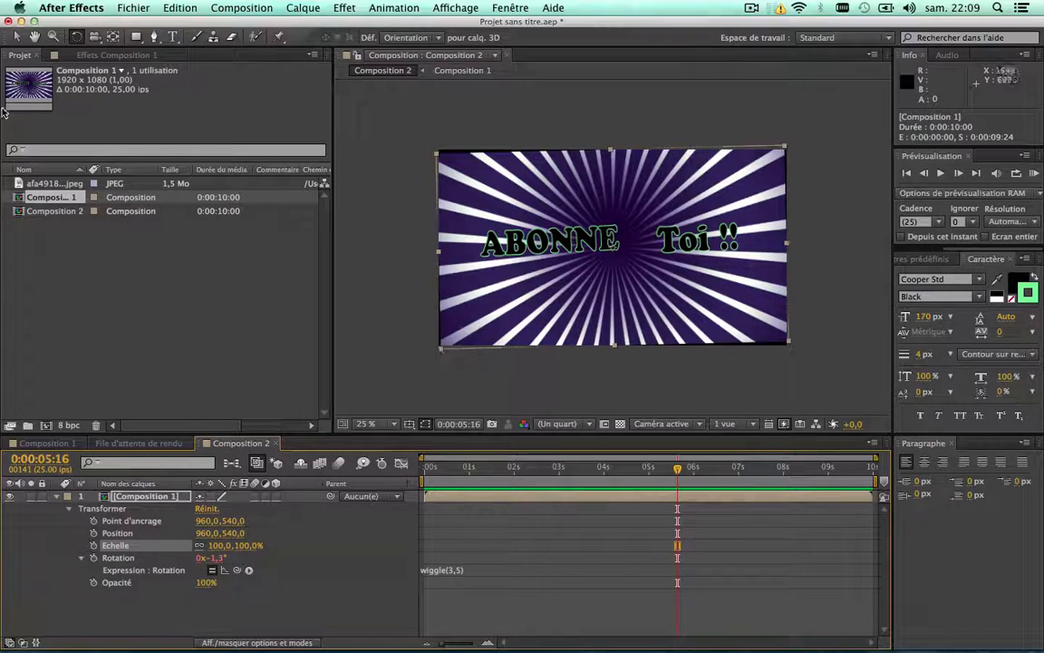
click(15, 37)
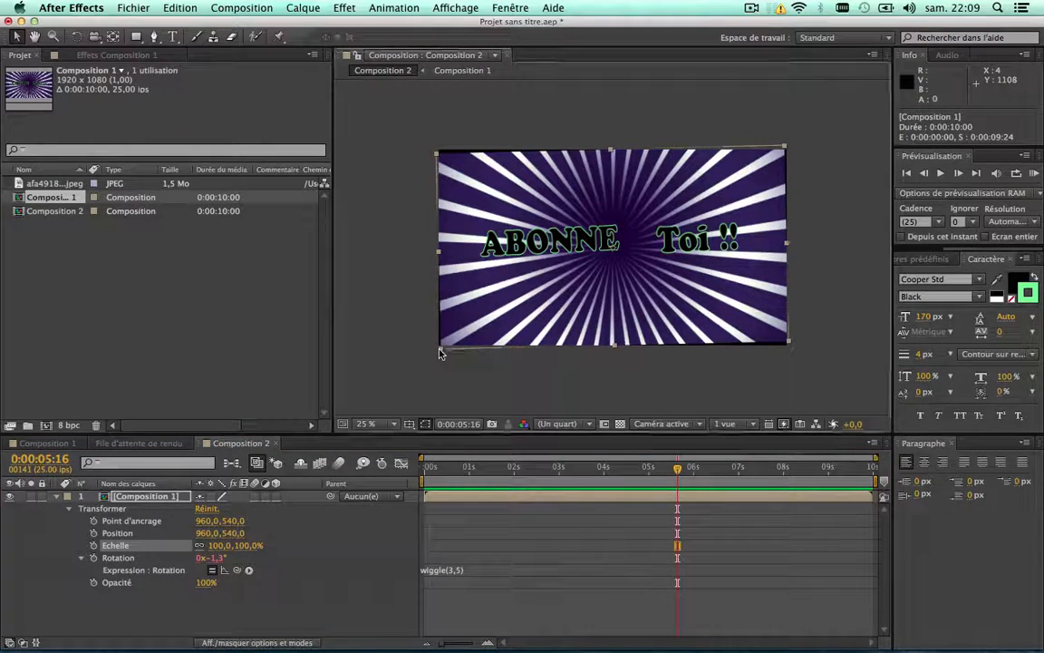
drag(439, 357, 426, 363)
drag(610, 471, 408, 470)
key(space)
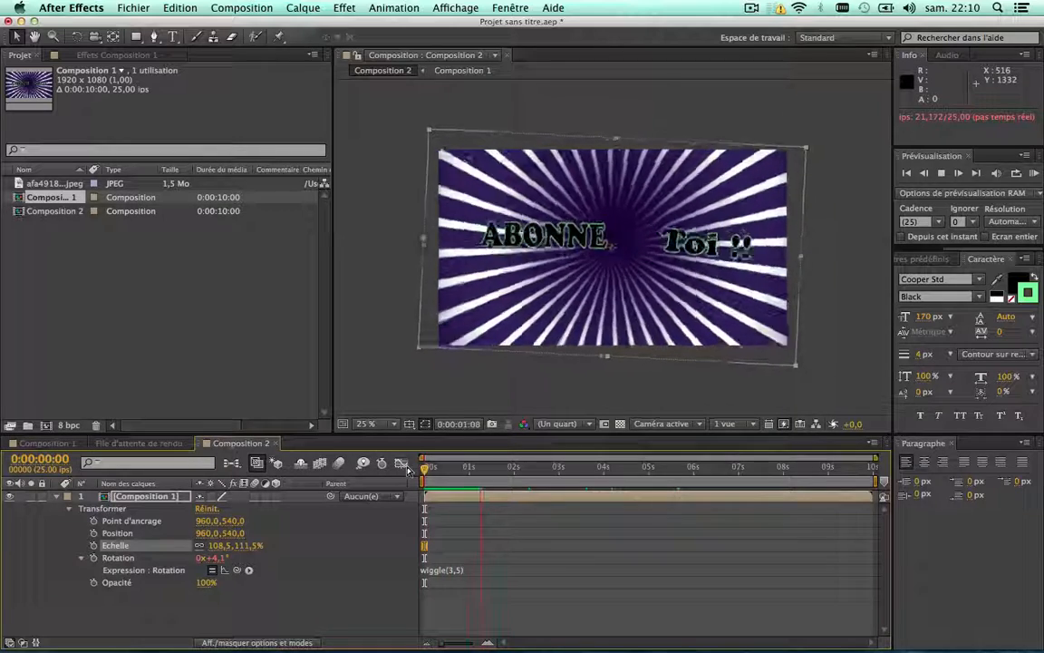
key(space)
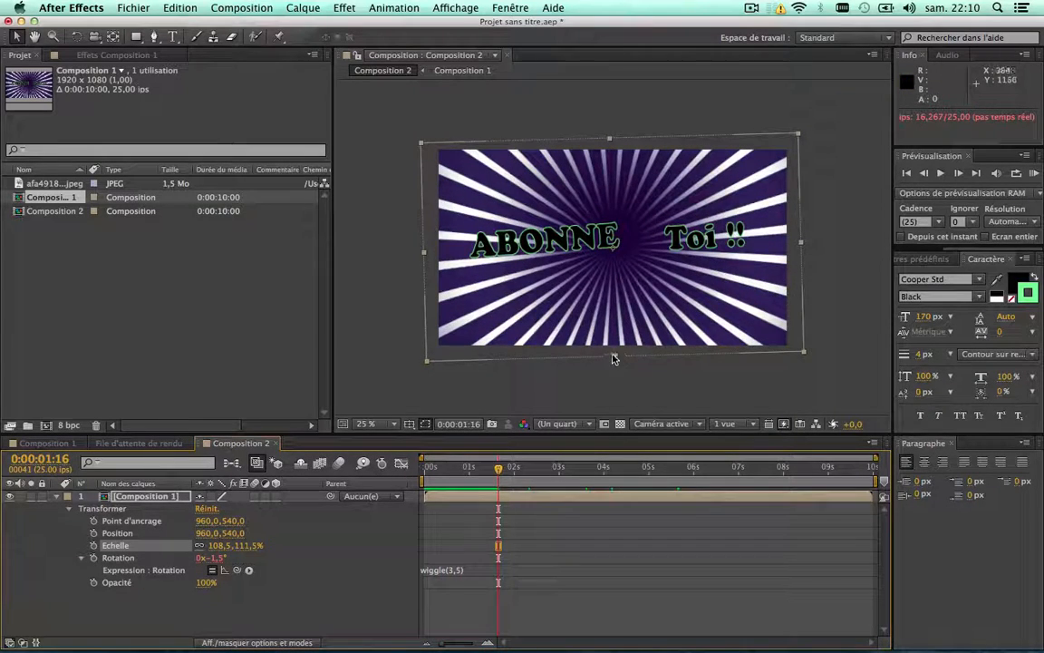
Reduce the nested Composition 1 layer's scale to about 105.5 × 104.1% and preview the animation from the first frame
drag(613, 360, 615, 354)
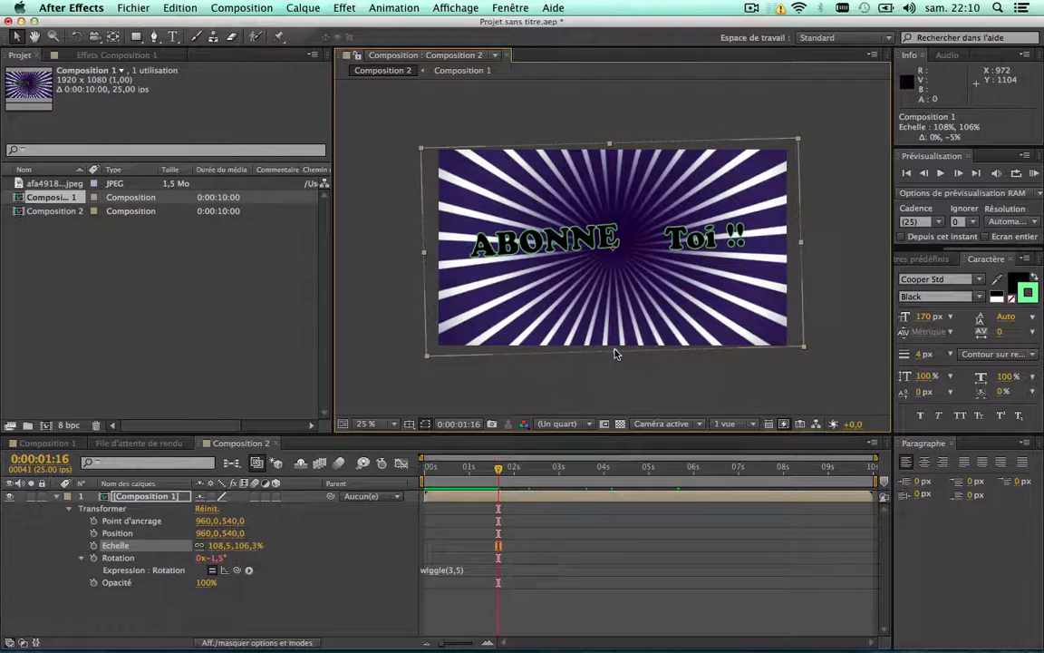
drag(497, 469, 375, 469)
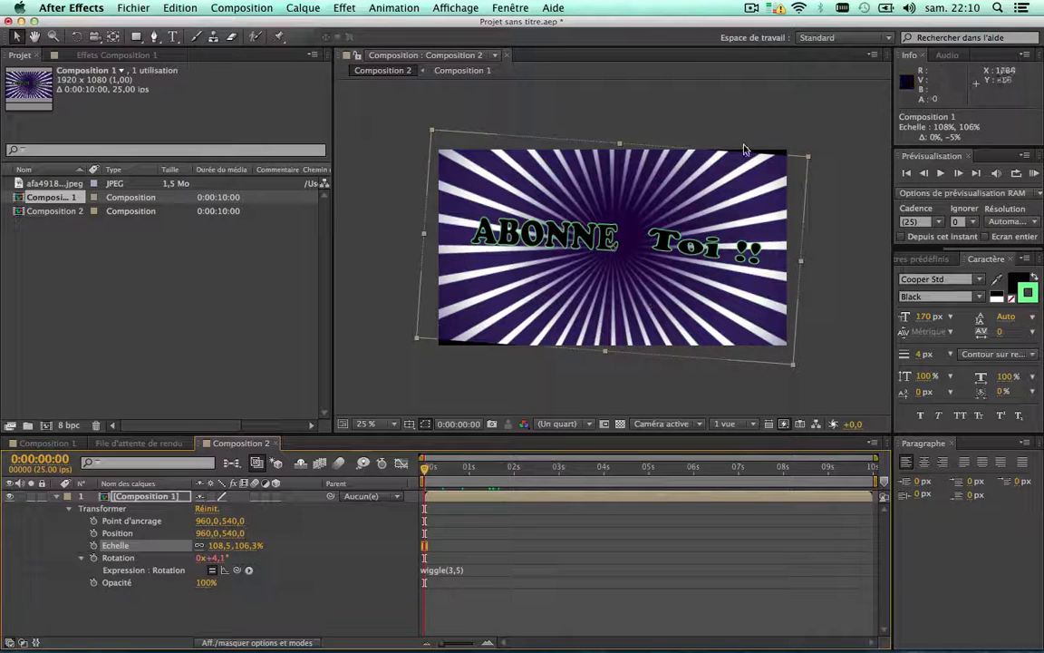
drag(619, 147, 620, 148)
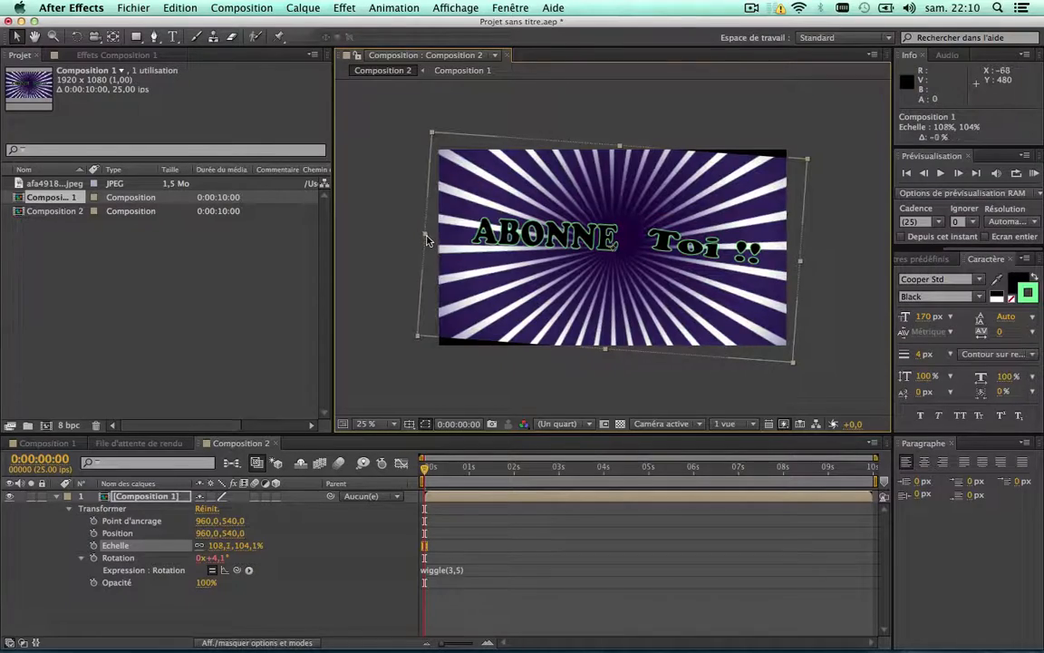
drag(426, 239, 432, 243)
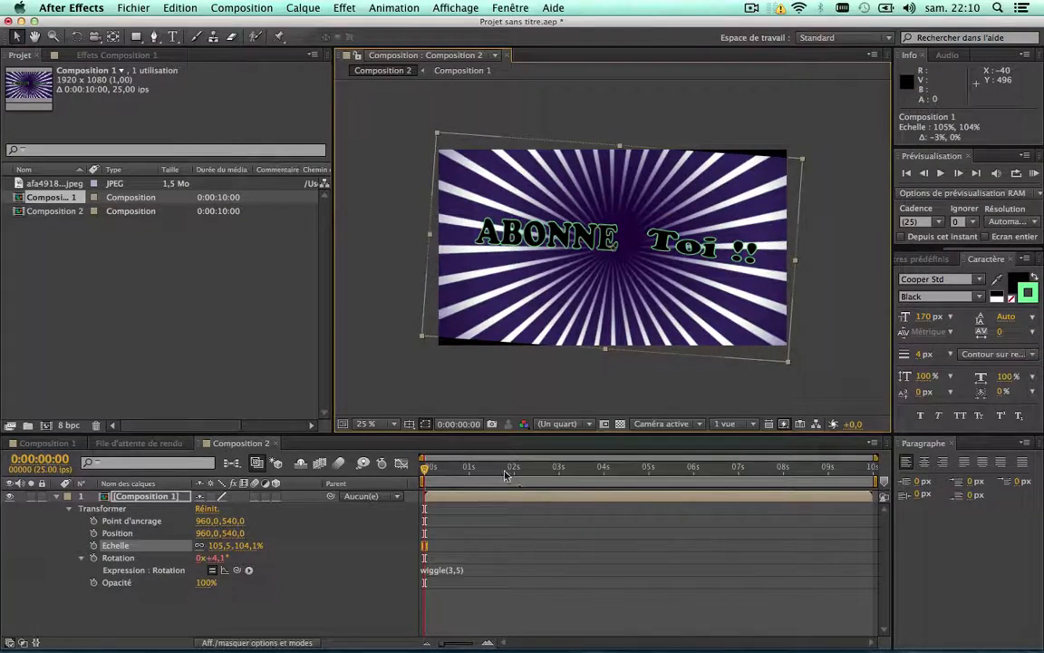
key(space)
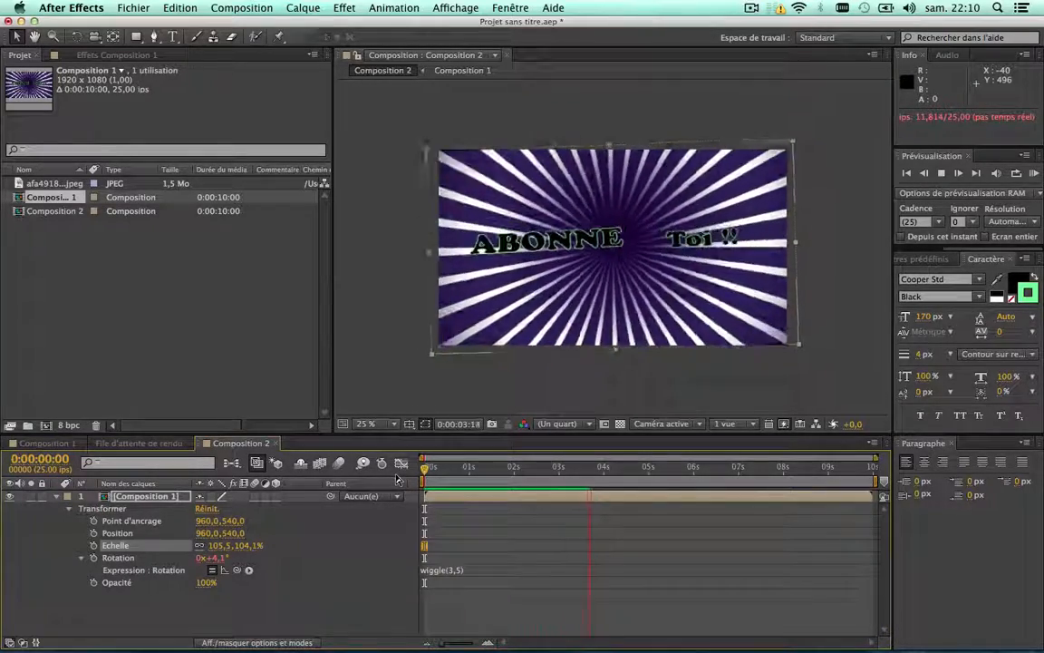
key(space)
Scale the nested Composition 1 layer down to about 103.4 × 103.5% and preview it from the first frame
click(432, 355)
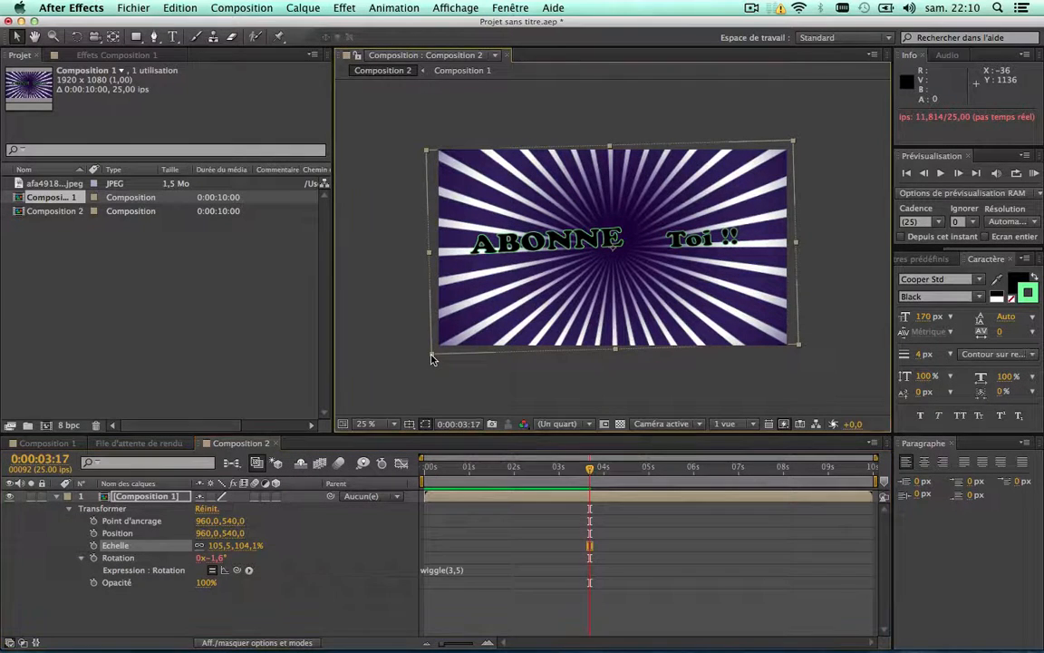
drag(432, 356, 435, 357)
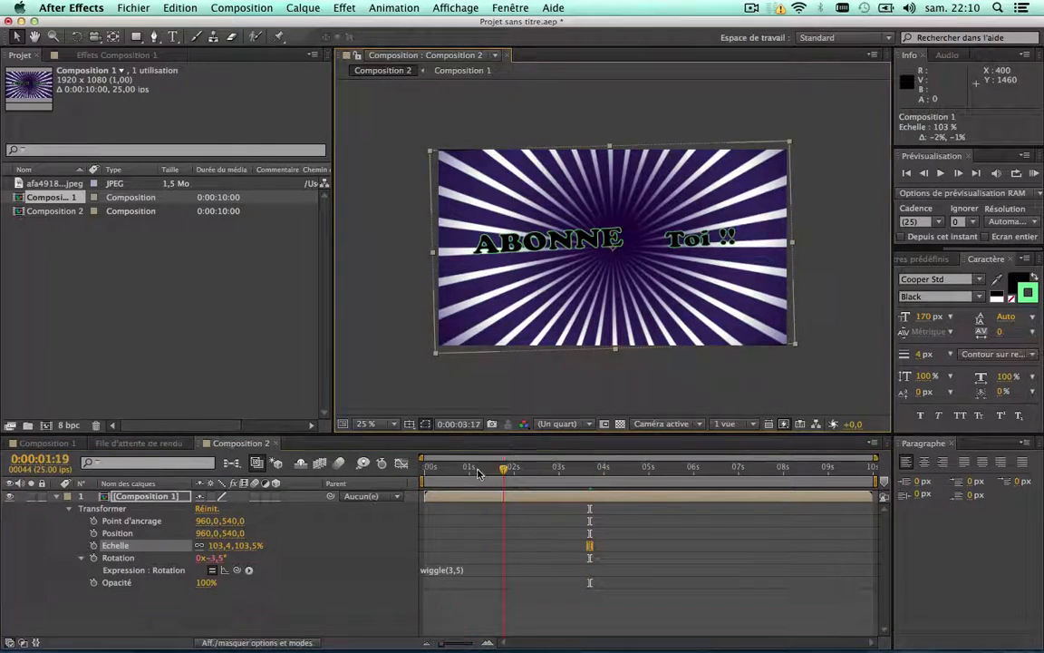
key(Home)
key(space)
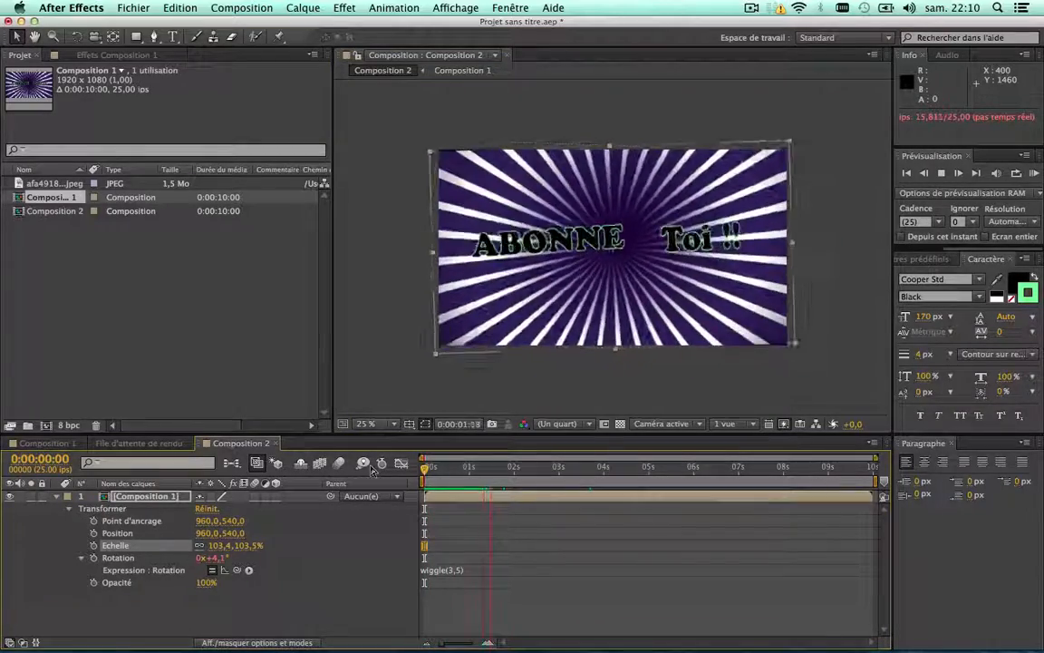
Stop the Composition 2 preview, return to its first frame, and open Composition 1
key(space)
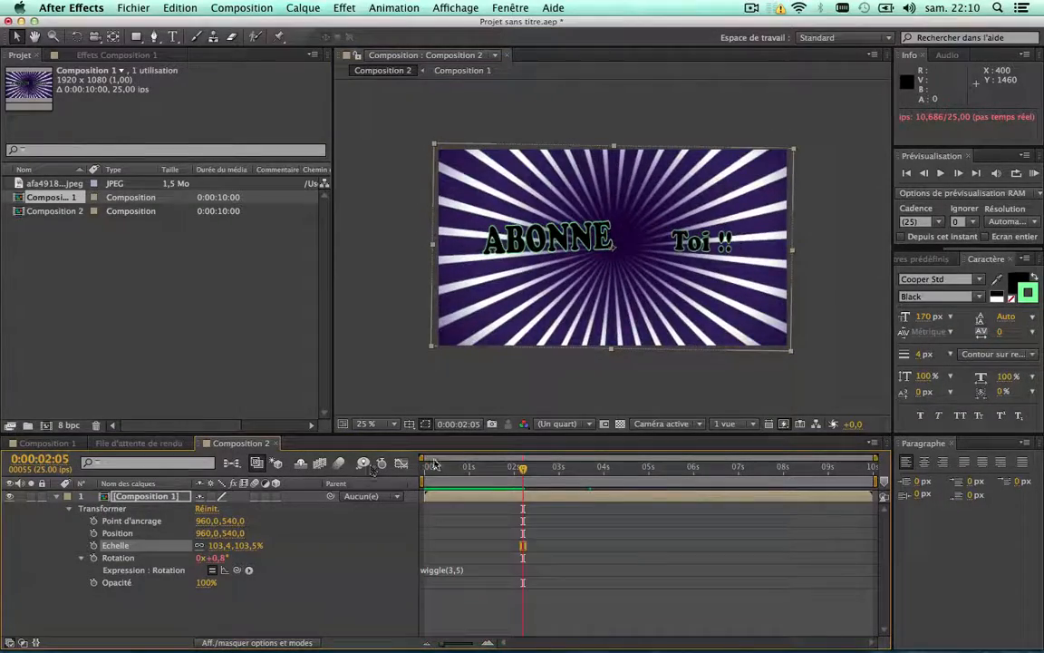
key(Home)
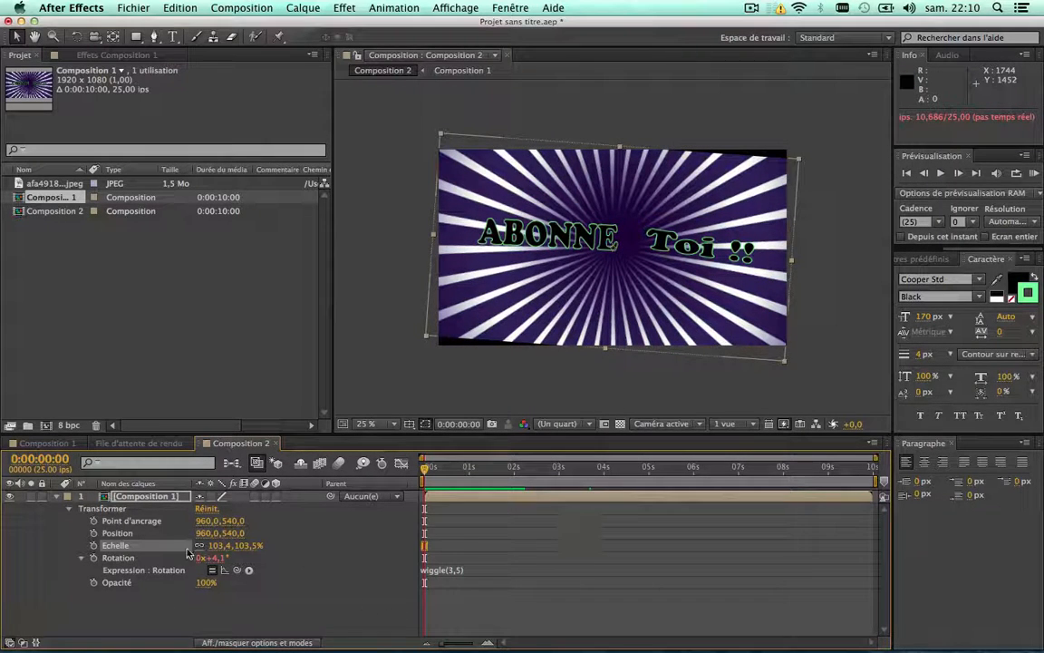
click(136, 443)
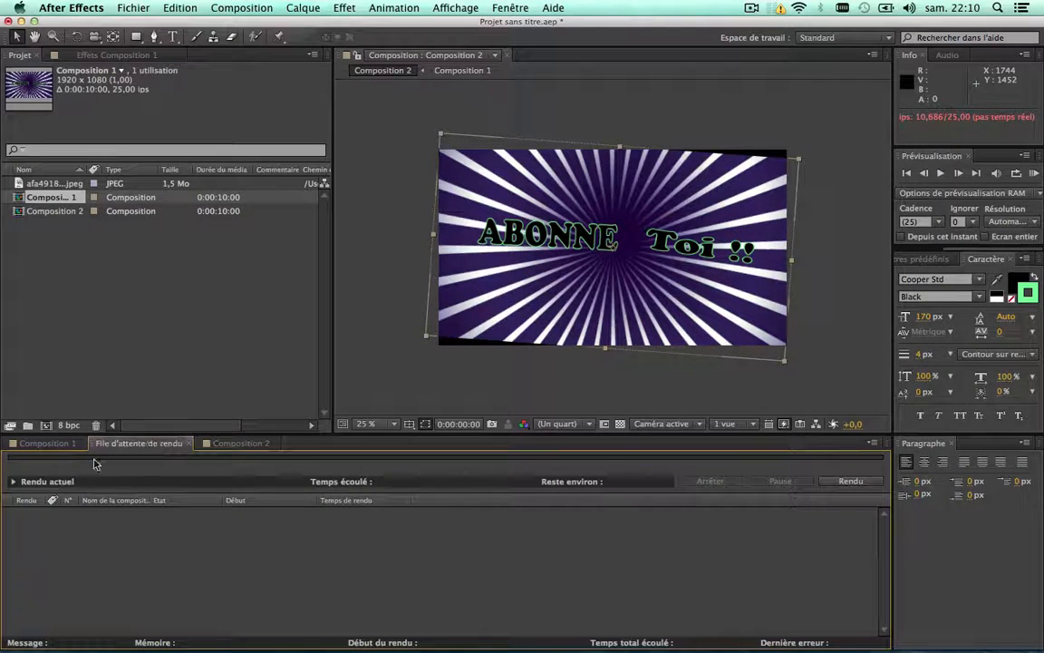
click(49, 443)
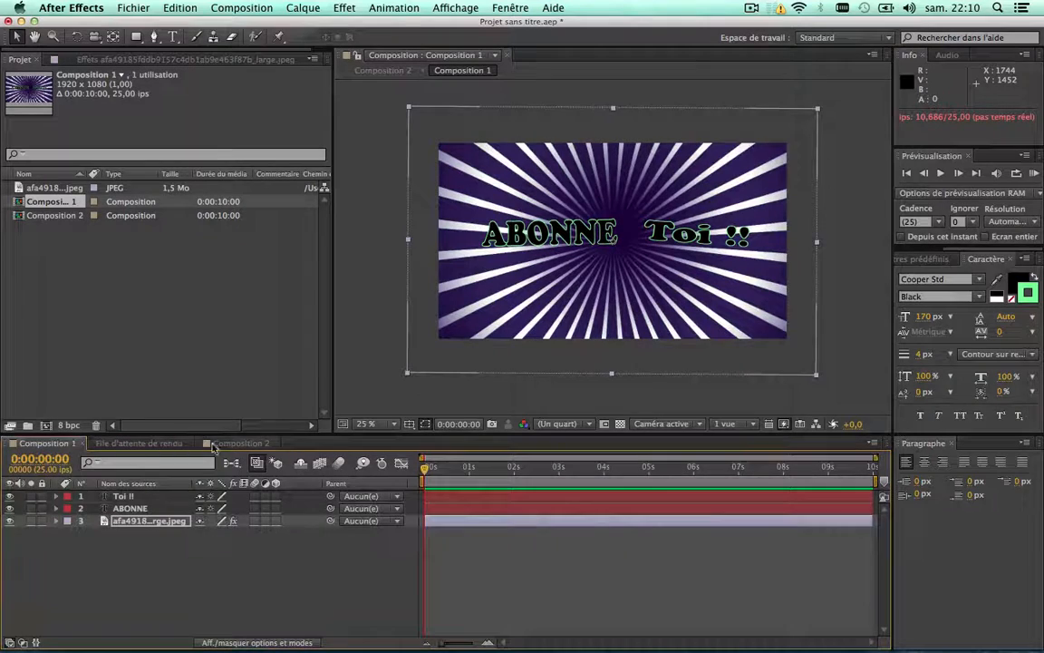
Open the file import dialog and look through the Bureau folder for the music file
right_click(86, 287)
mouse_move(162, 337)
click(337, 336)
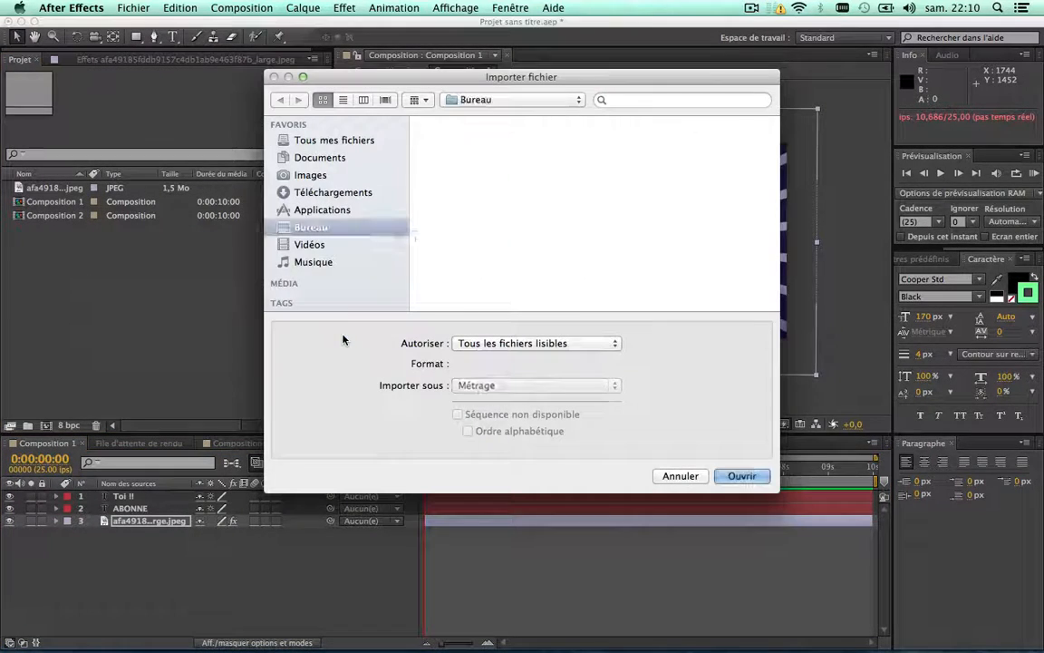
scroll(514, 245, down, 5)
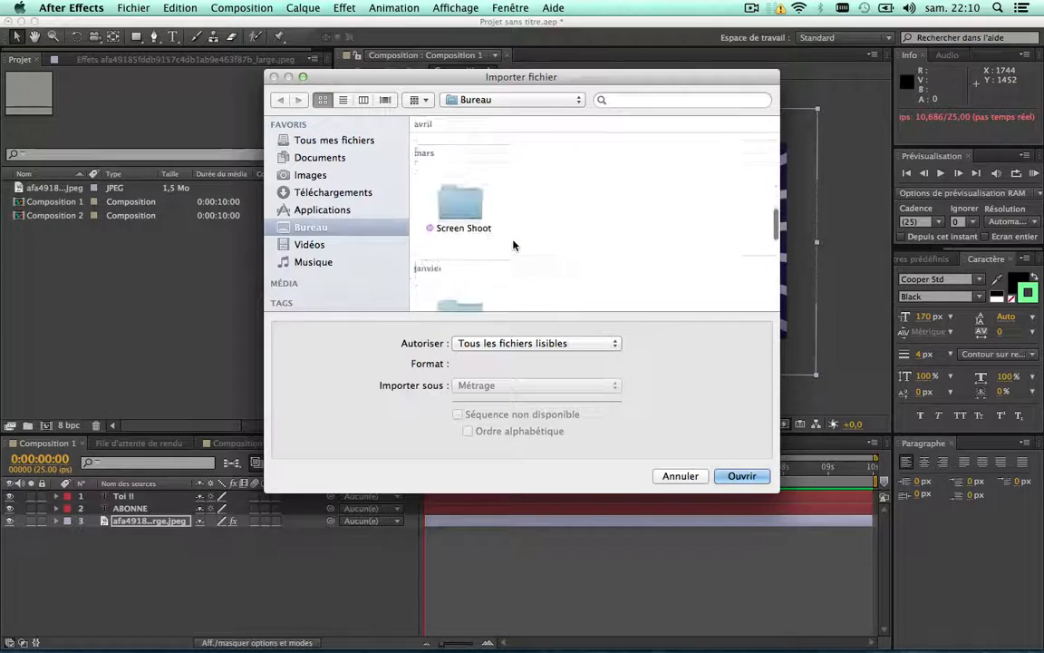
scroll(513, 245, down, 10)
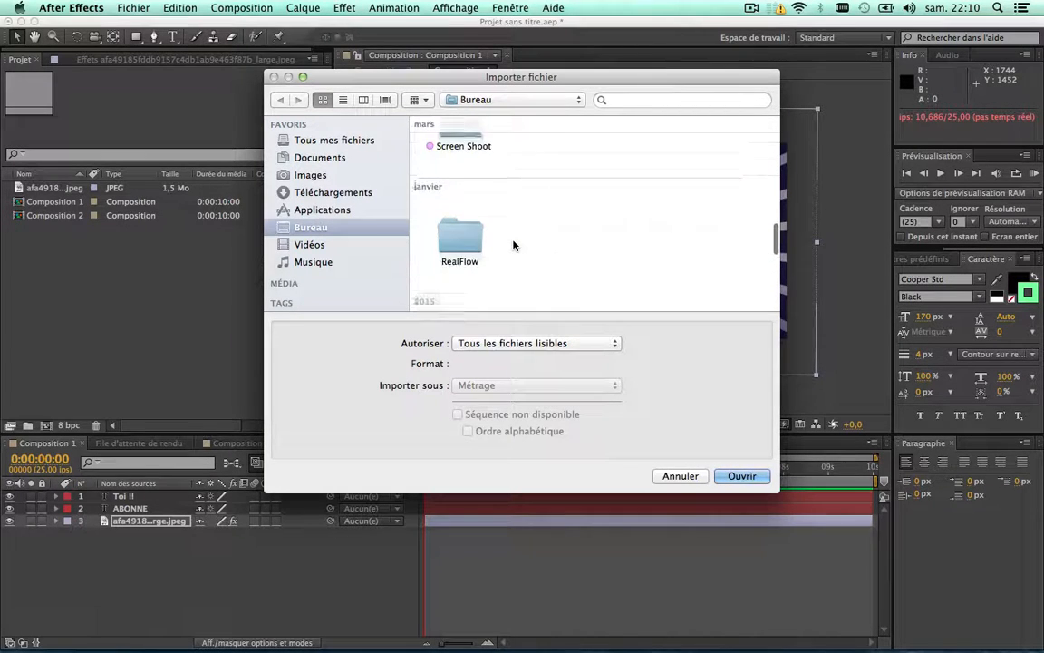
scroll(513, 245, up, 15)
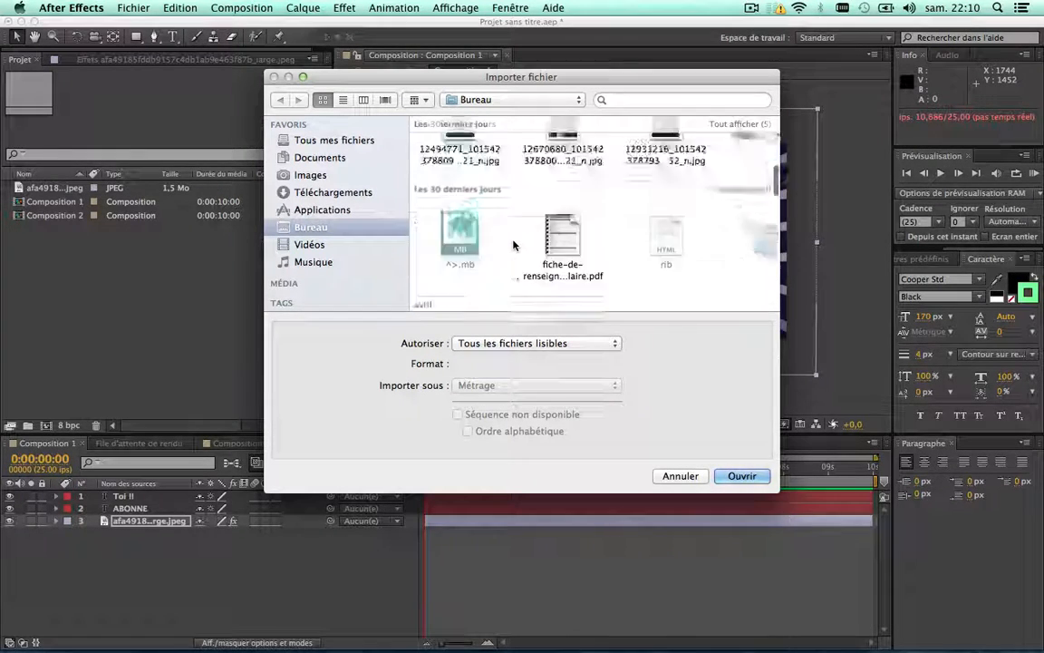
scroll(513, 245, down, 15)
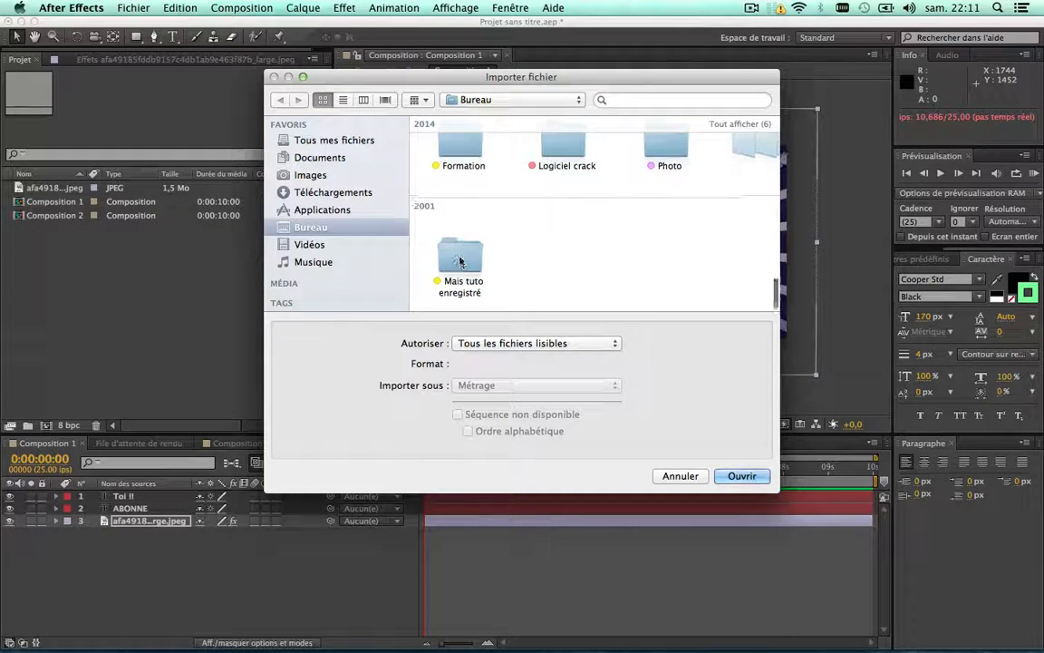
scroll(460, 260, up, 10)
scroll(459, 260, up, 10)
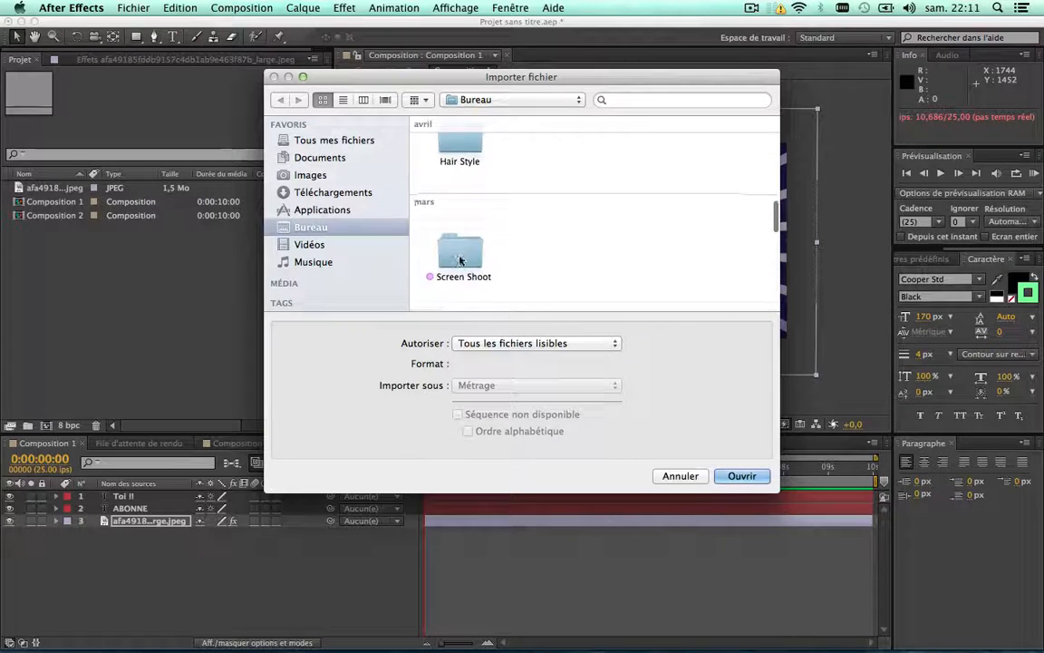
scroll(478, 260, right, 2)
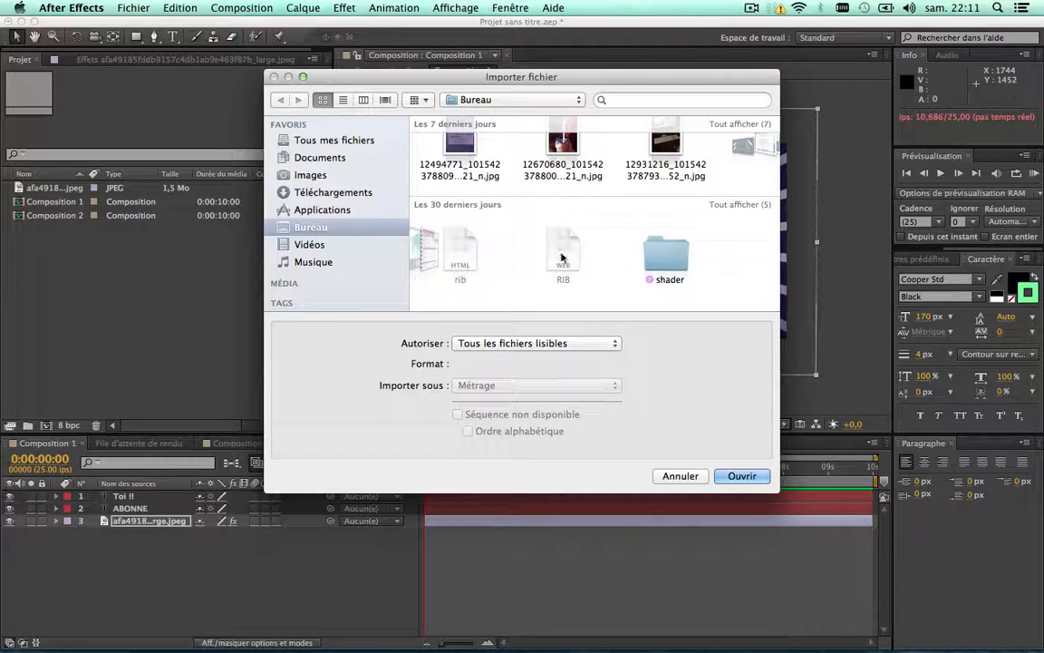
scroll(577, 256, left, 4)
scroll(457, 240, down, 10)
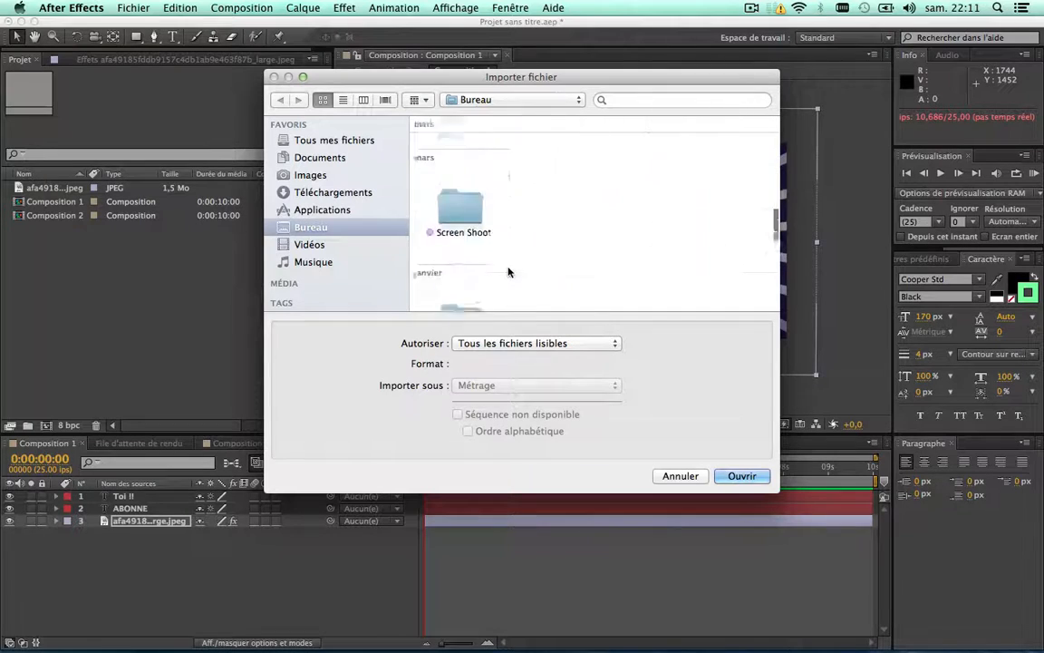
scroll(634, 248, right, 2)
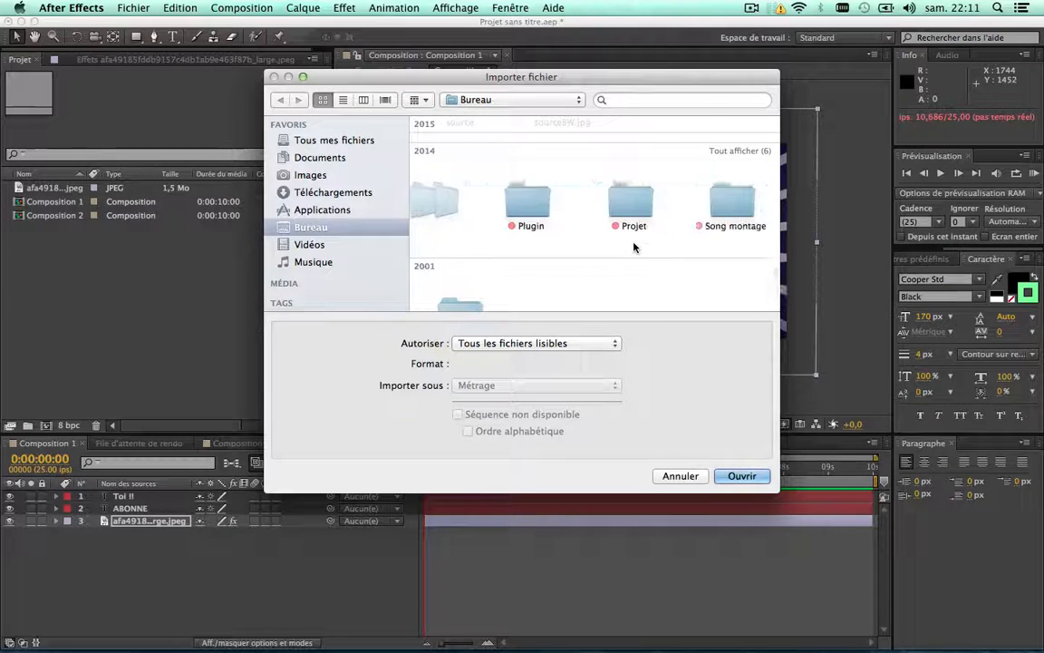
scroll(634, 247, left, 3)
scroll(635, 248, down, 2)
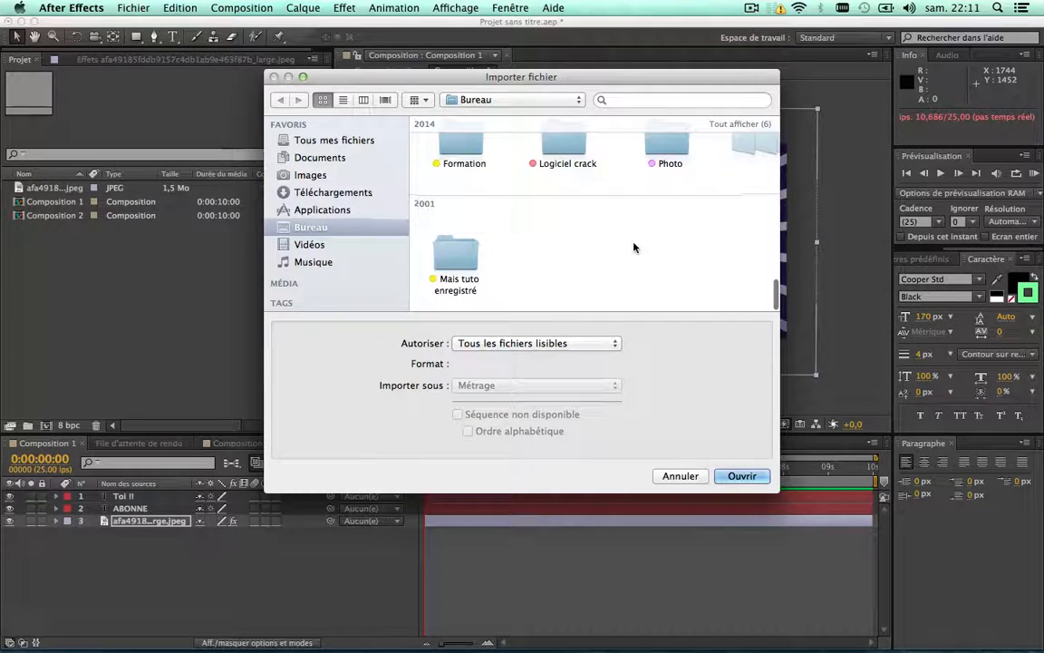
scroll(635, 248, up, 10)
scroll(634, 248, down, 3)
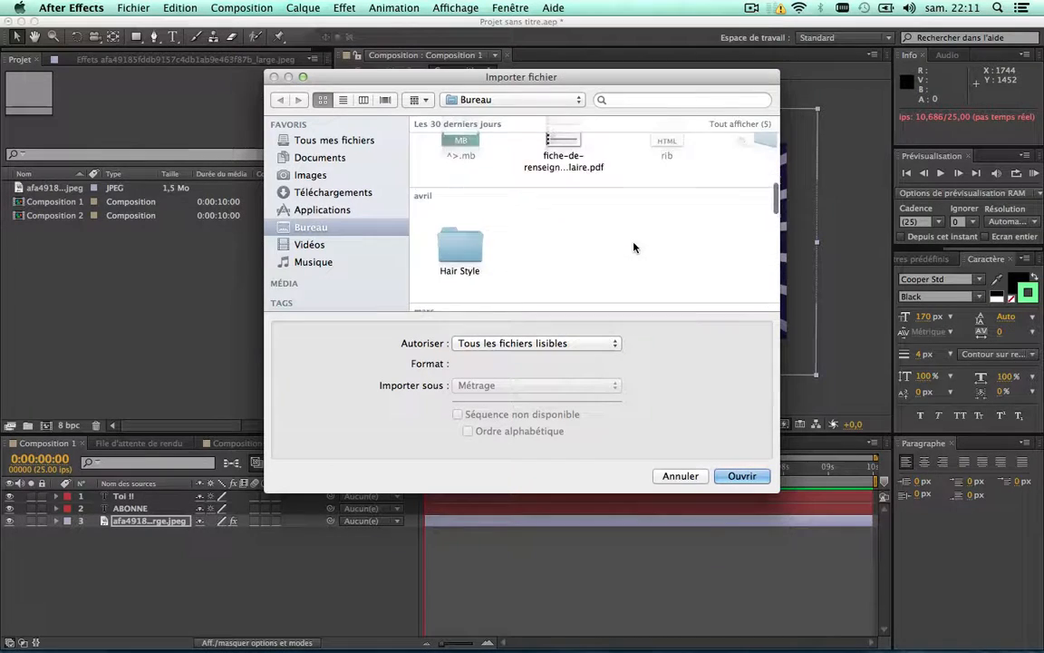
scroll(634, 248, up, 5)
scroll(635, 248, up, 2)
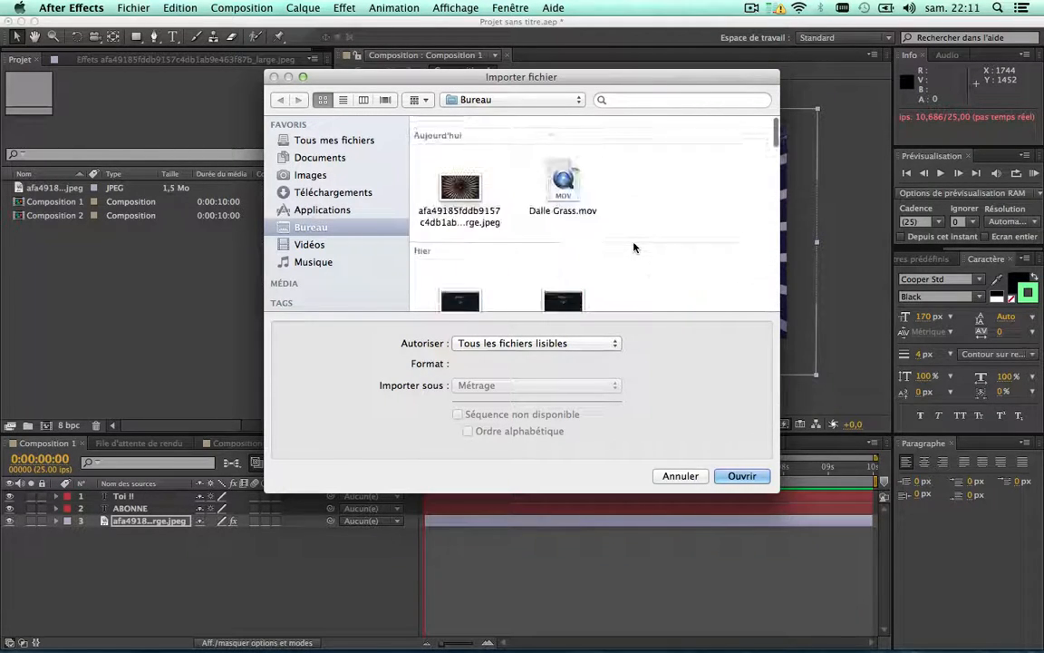
scroll(634, 248, down, 4)
scroll(635, 248, up, 2)
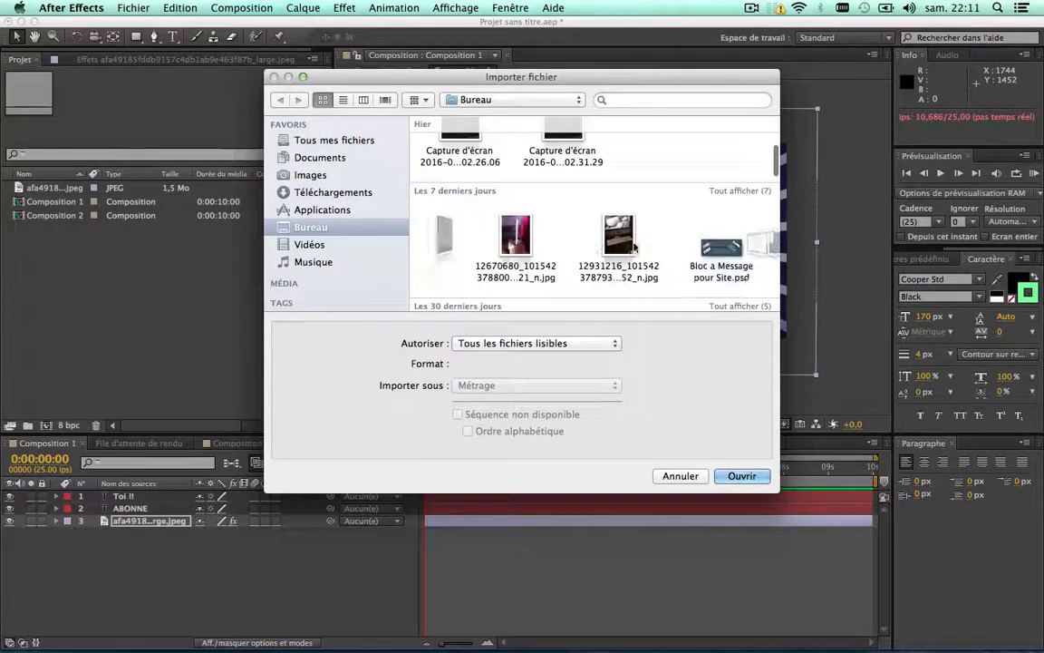
Check the Paramétre Chaine folder inside Chaine Gaming for the music file and return to Bureau
scroll(641, 240, right, 3)
double_click(669, 240)
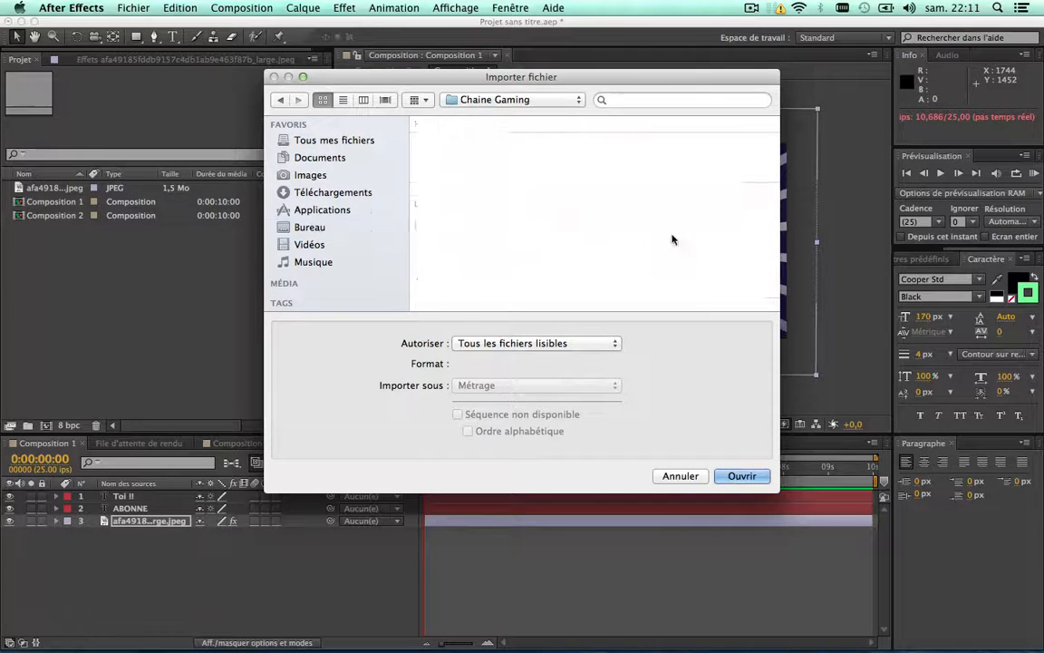
double_click(461, 257)
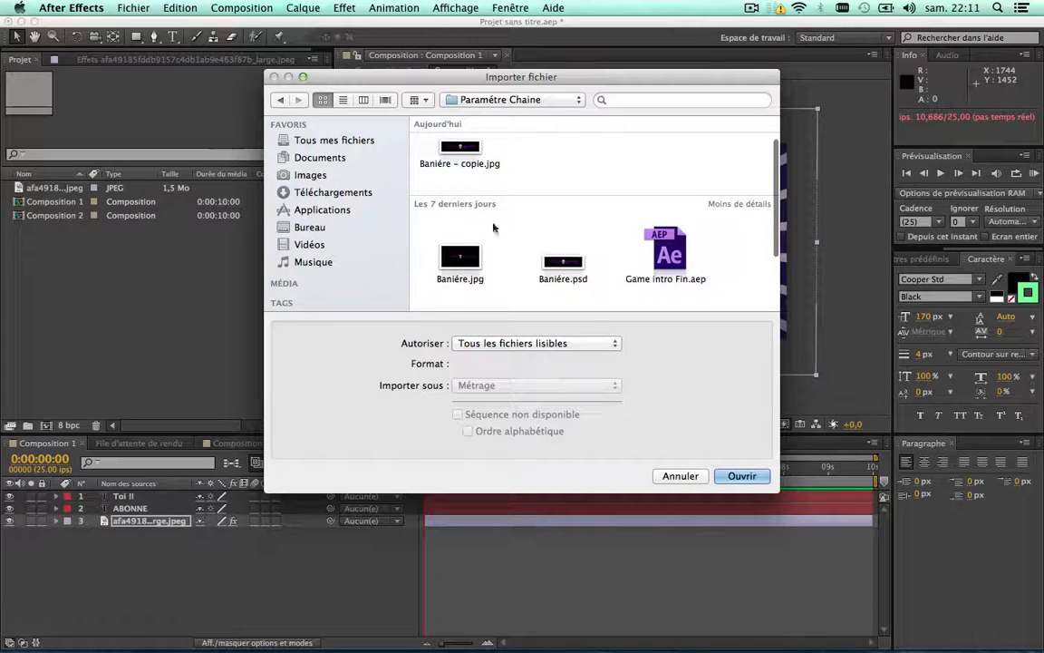
click(280, 100)
click(310, 227)
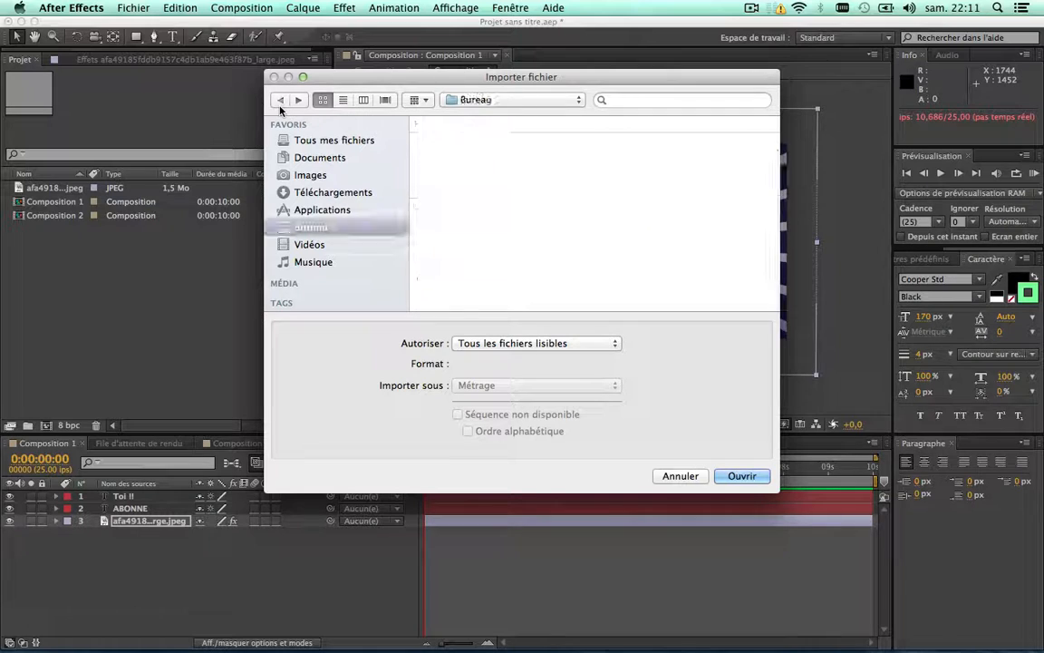
Import get.php.mp3 from the Paramétre folder inside Mais tuto enregistré on the Bureau
scroll(484, 222, down, 3)
double_click(455, 251)
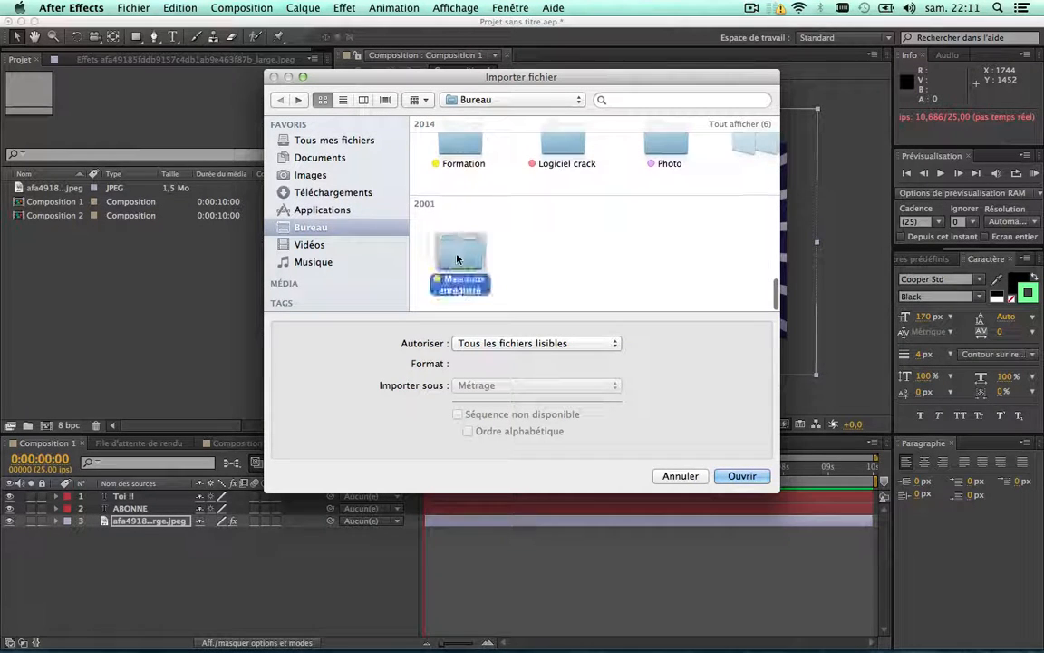
scroll(553, 214, up, 5)
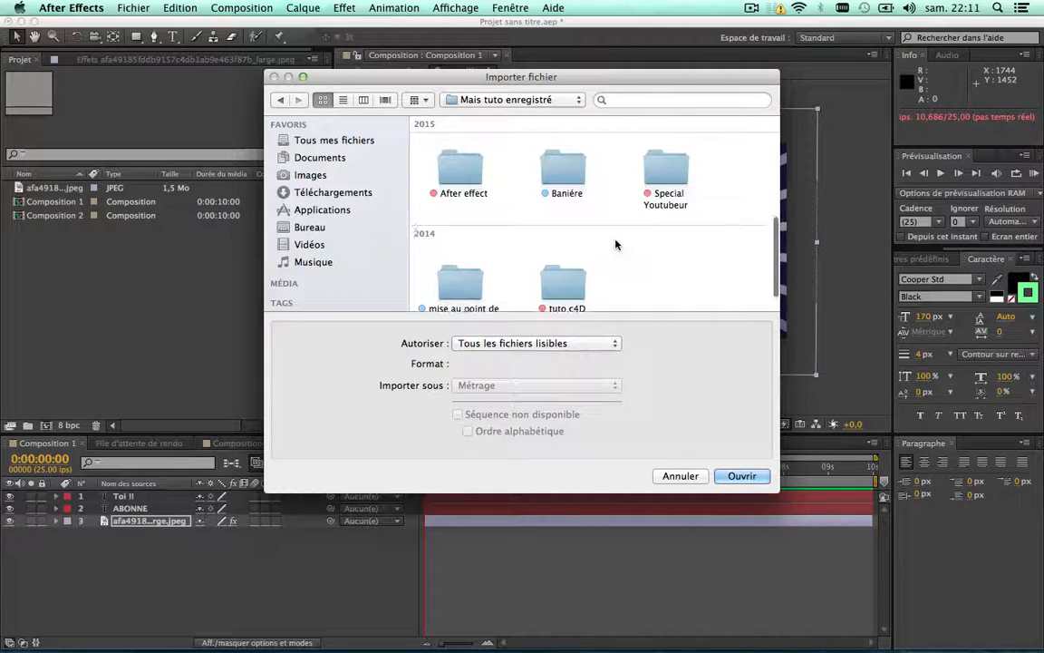
scroll(491, 204, up, 3)
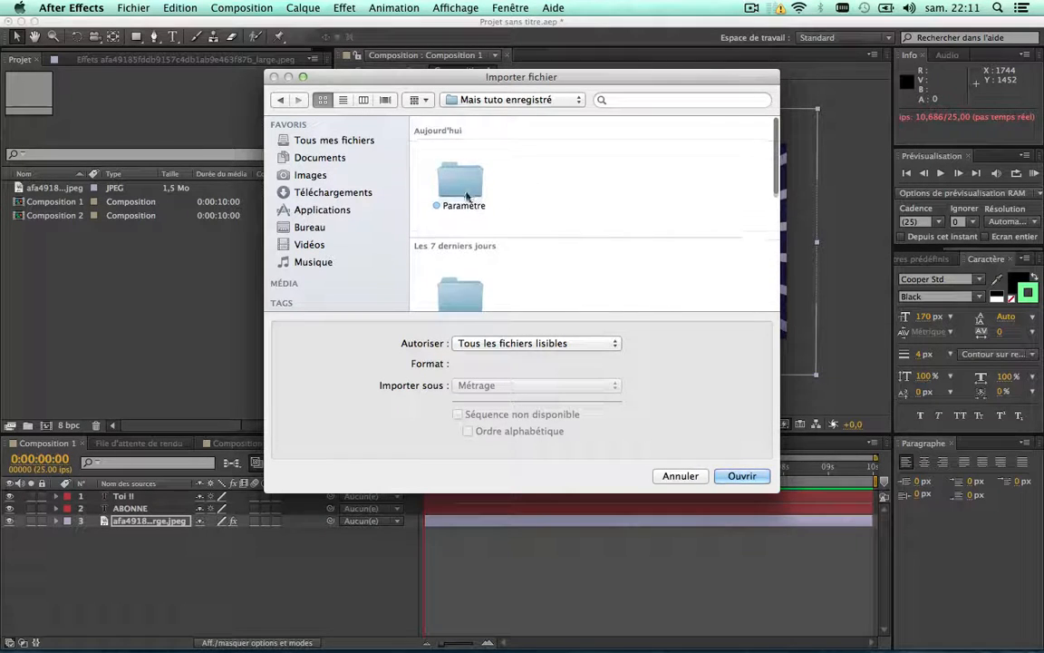
double_click(459, 202)
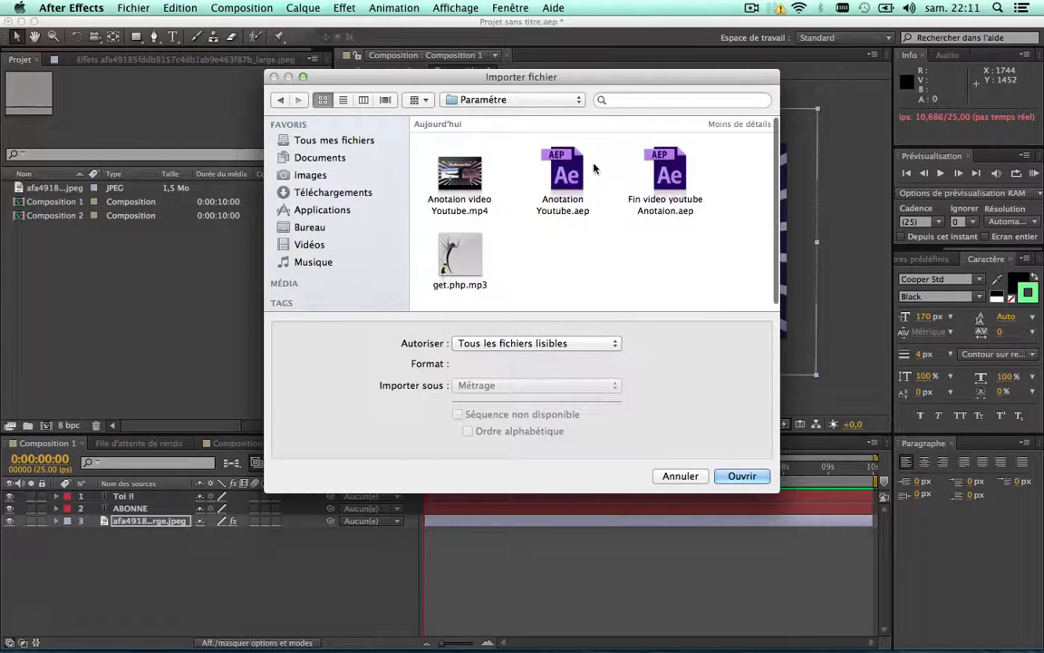
click(463, 258)
key(Return)
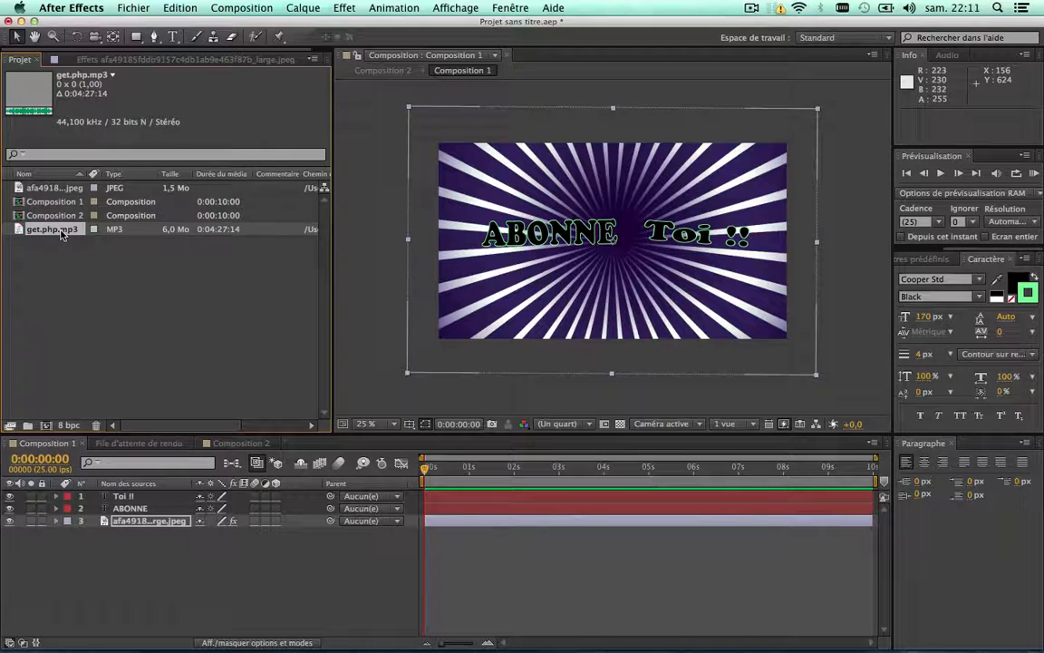
Add get.php.mp3 to Composition 2 as a layer below the nested Composition 1, with that layer's properties collapsed
drag(60, 236, 114, 417)
drag(89, 288, 227, 356)
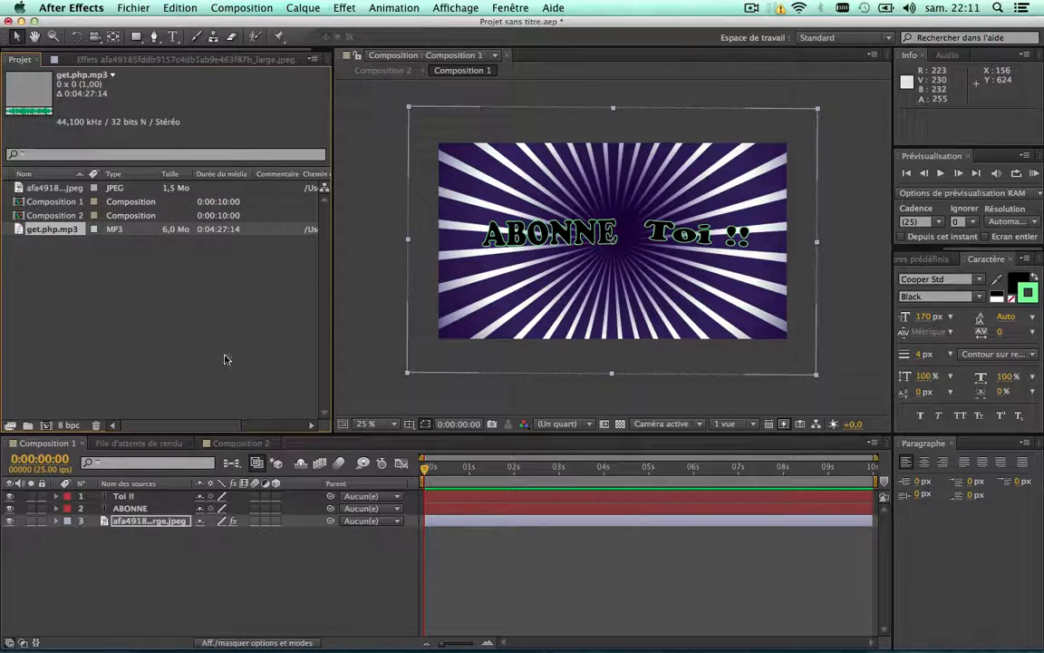
click(254, 443)
drag(475, 470, 385, 477)
click(56, 497)
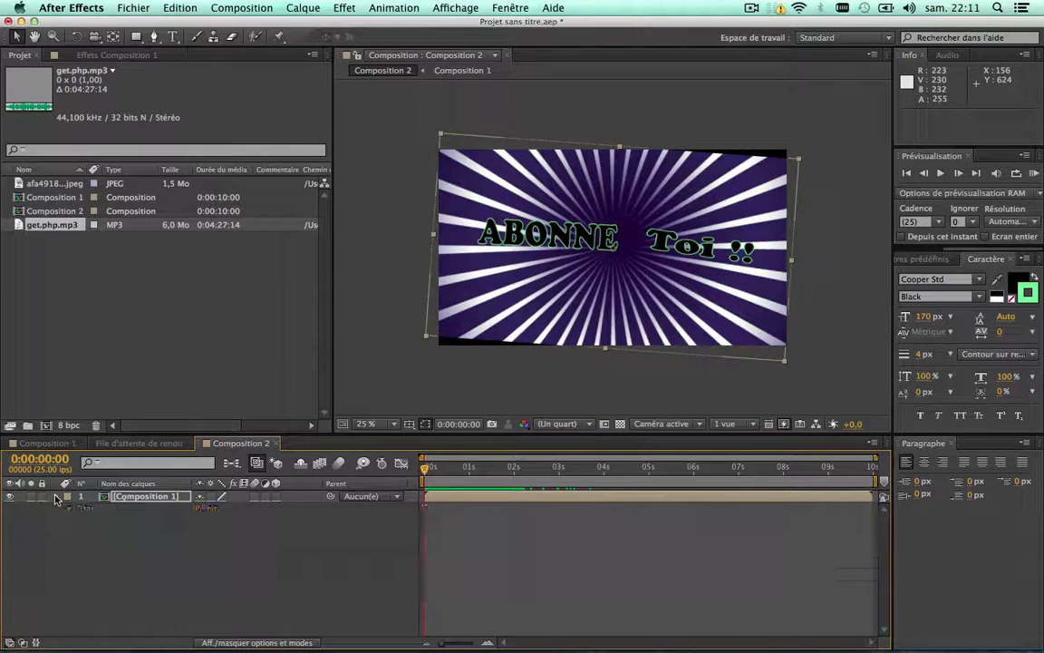
drag(50, 229, 115, 542)
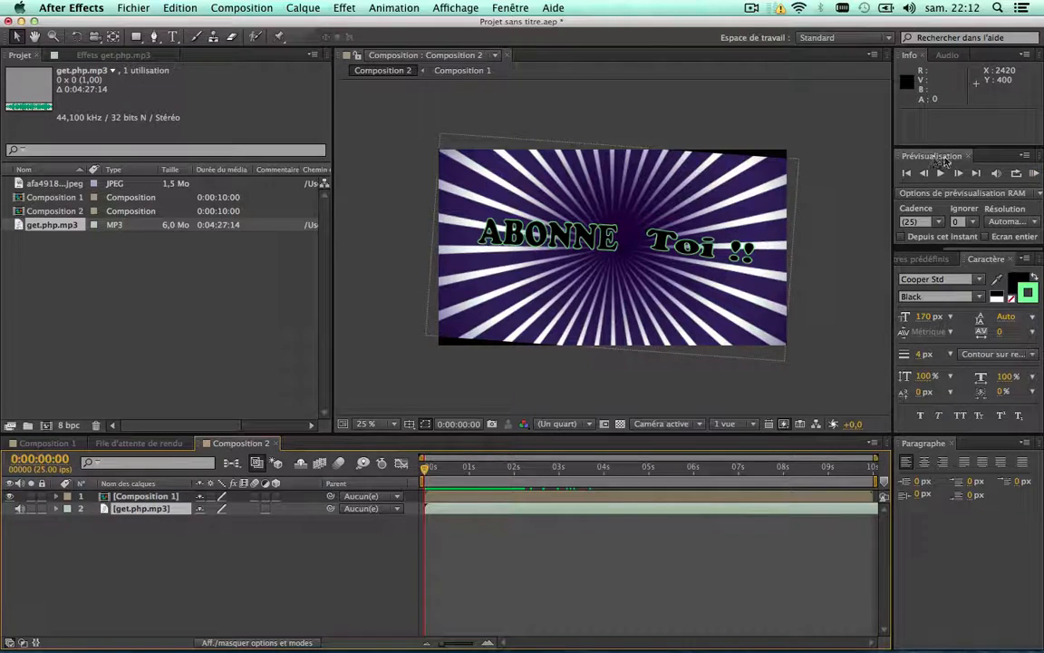
Run a RAM preview of Composition 2 with its music, raise the system volume, and stop playback
click(1036, 175)
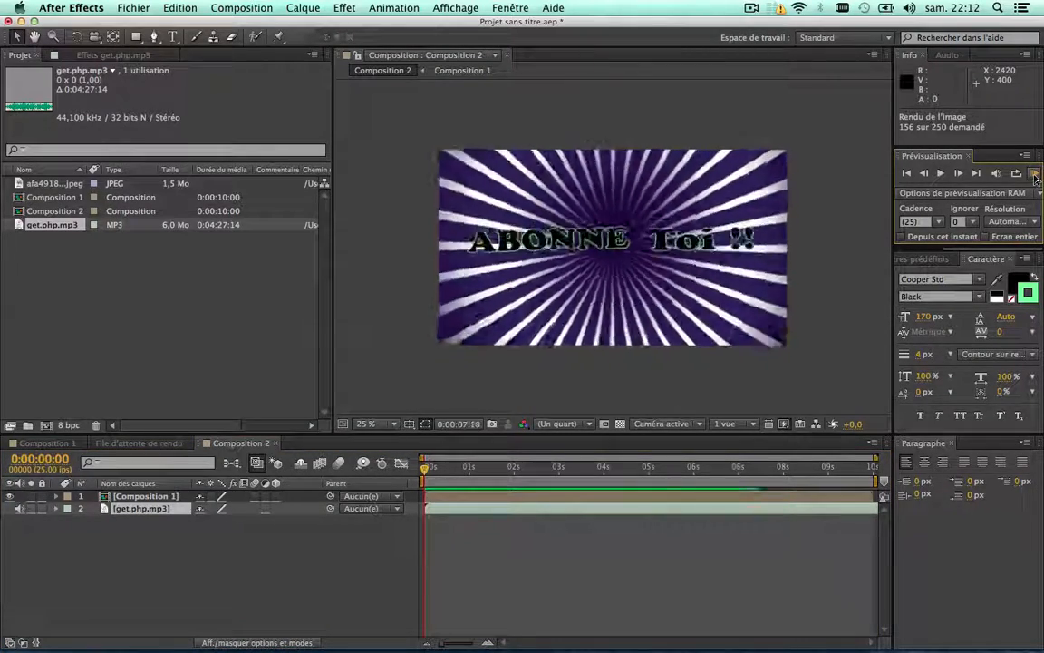
key(XF86AudioRaiseVolume)
key(XF86AudioRaiseVolume)
key(XF86AudioRaiseVolume)
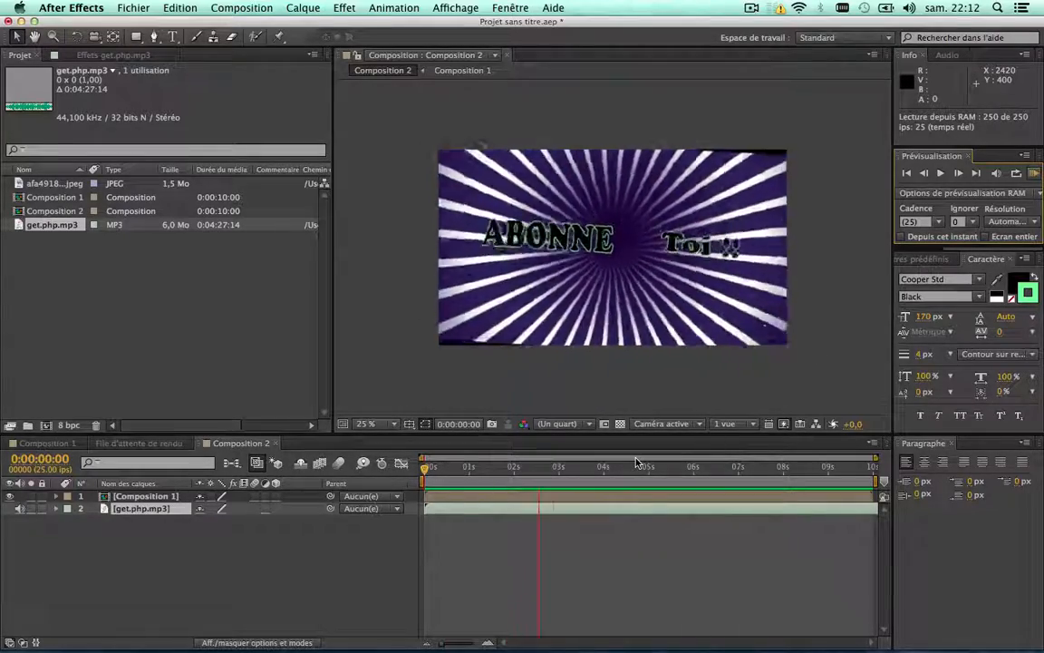
key(XF86AudioRaiseVolume)
key(XF86AudioRaiseVolume)
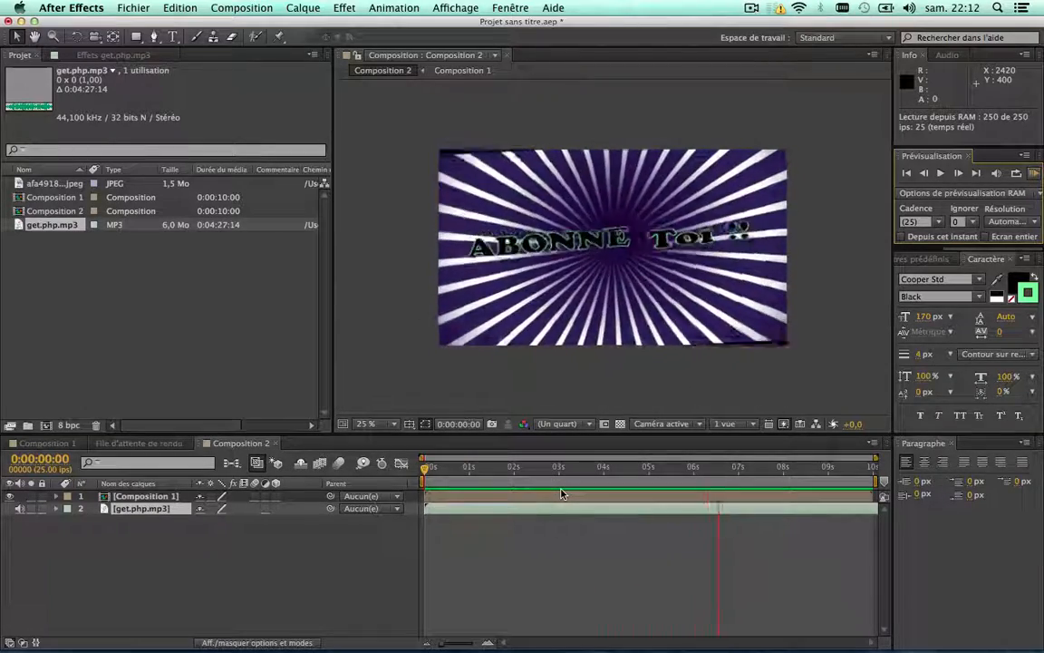
key(space)
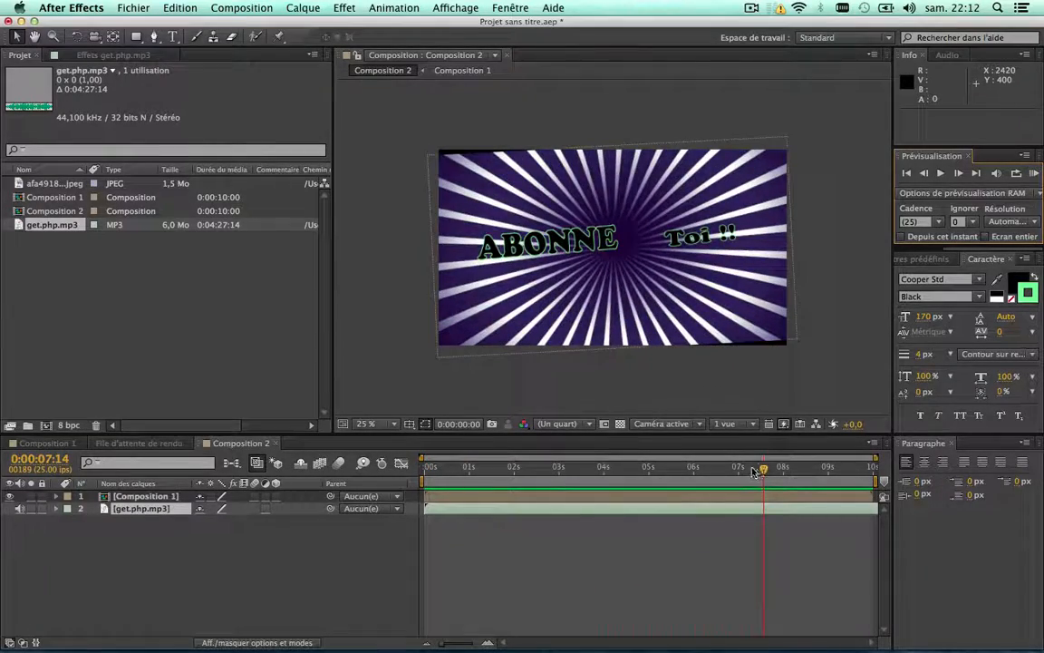
Trim the beginning of the get.php.mp3 layer up to 0:00:06:24 and shift the trimmed audio to start at 0:00:00:00
drag(753, 471, 739, 468)
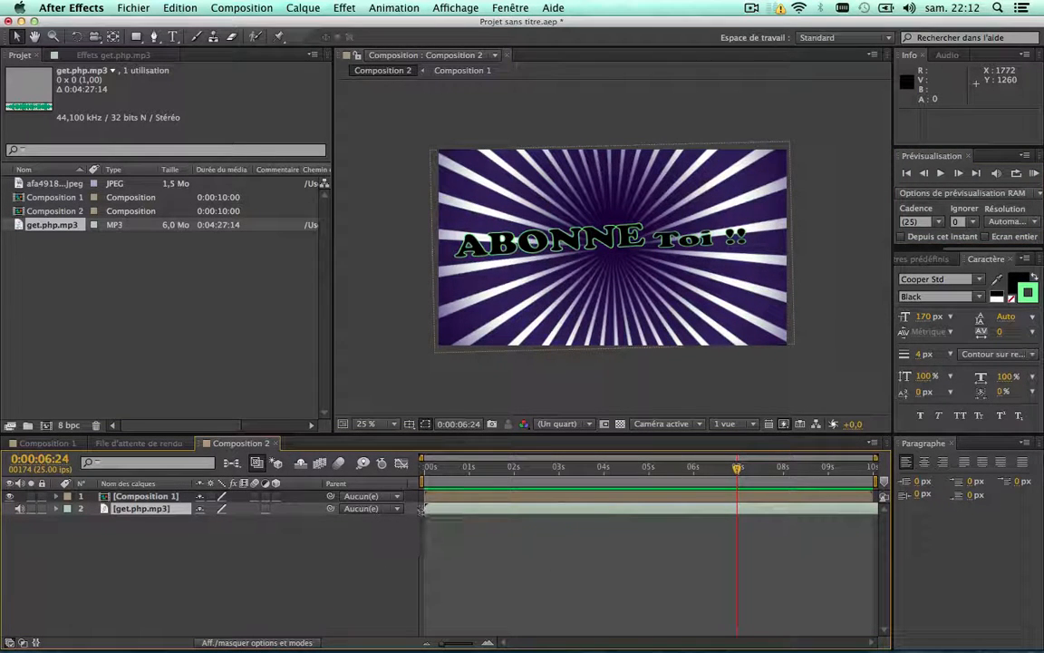
drag(446, 509, 663, 506)
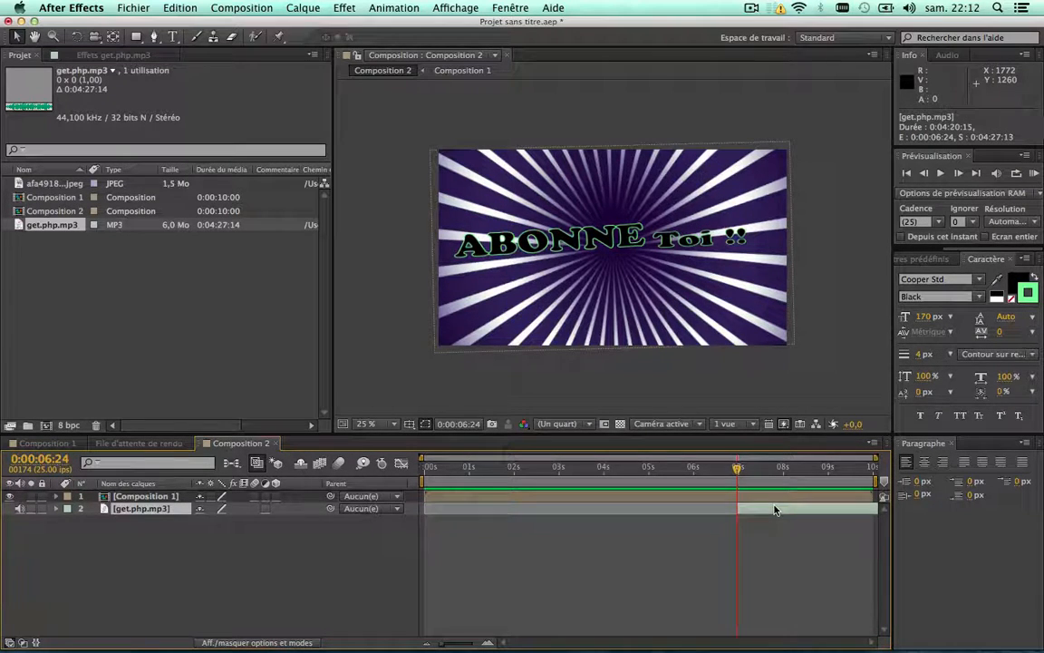
drag(775, 511, 464, 515)
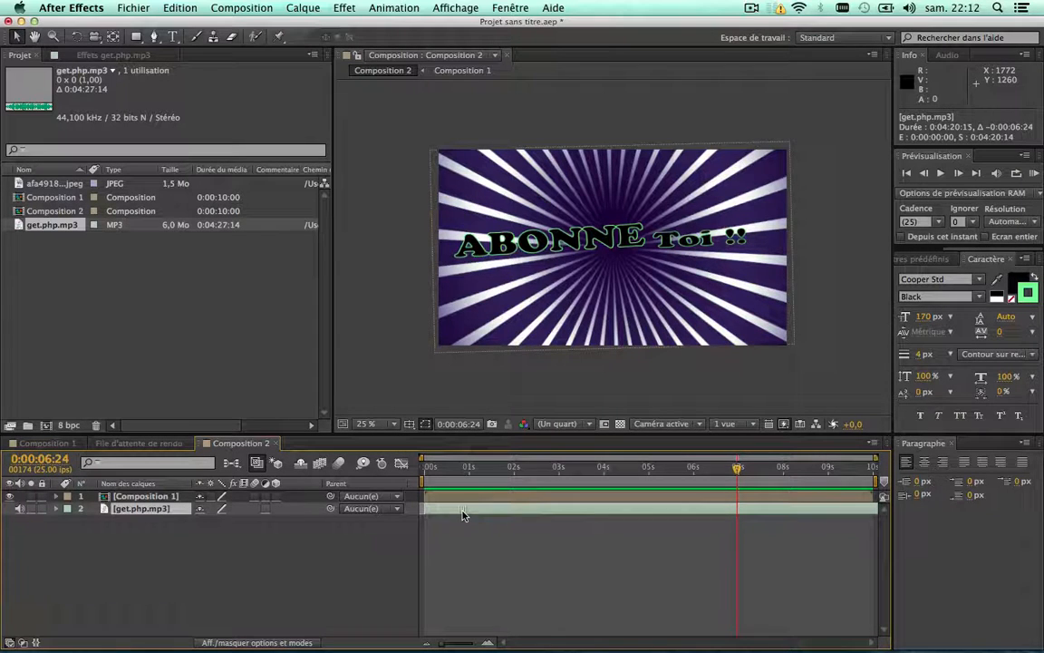
Preview Composition 2 with the trimmed music from 0:00:00:00 and nudge the get.php.mp3 layer slightly earlier
drag(449, 470, 396, 472)
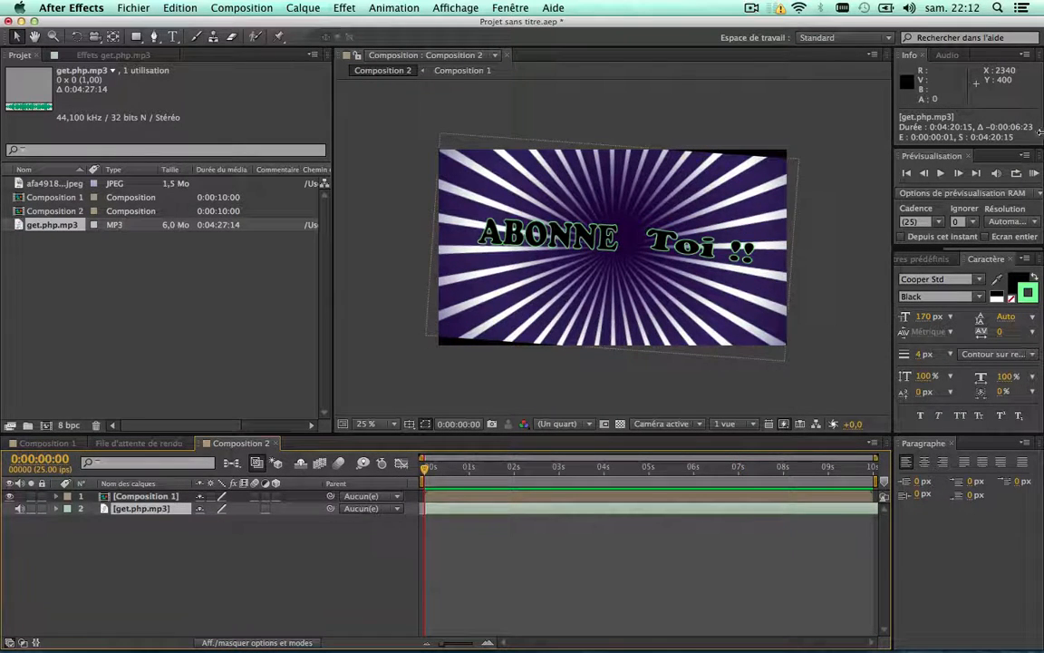
click(1034, 174)
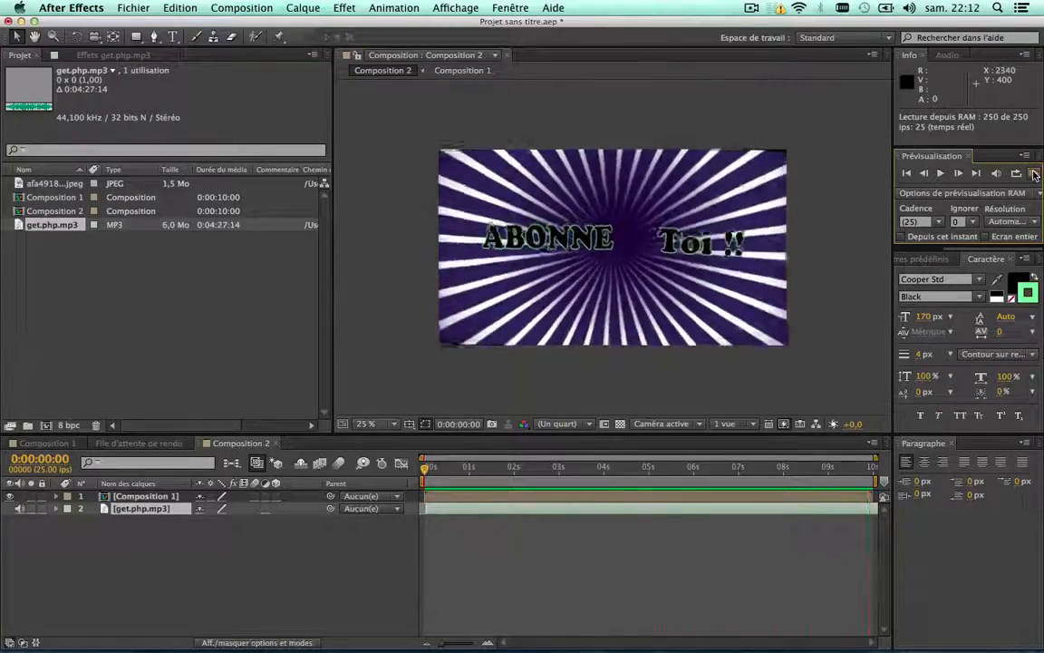
mouse_move(486, 508)
mouse_down()
mouse_move(498, 509)
mouse_move(438, 508)
mouse_move(471, 513)
mouse_up()
click(482, 510)
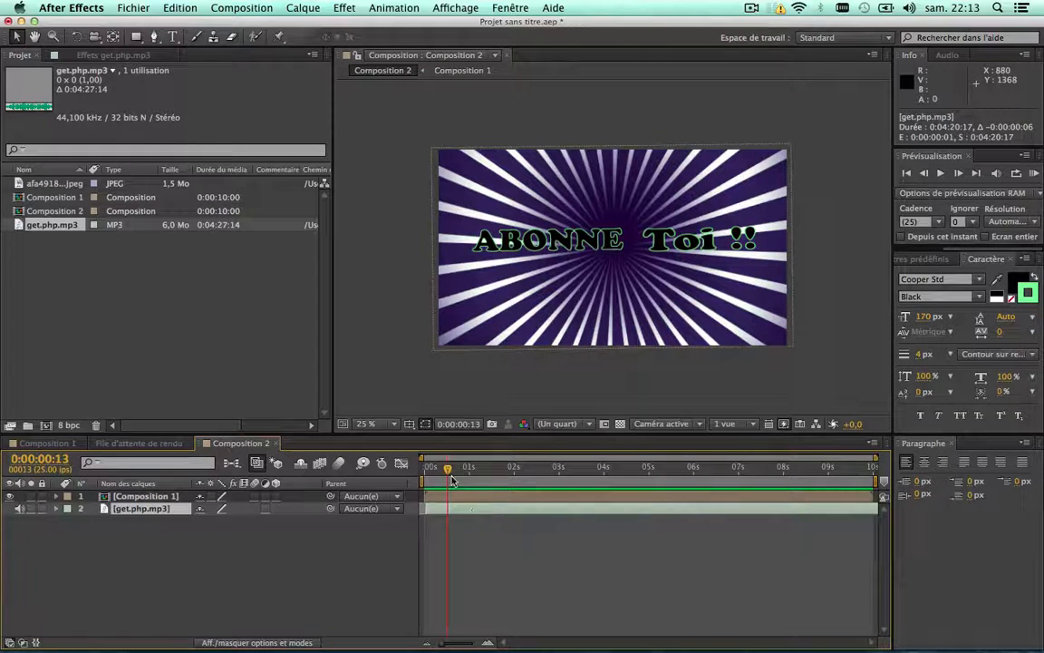
Run a RAM preview from the start of Composition 2 to check the adjusted music timing, and stop playback
key(Home)
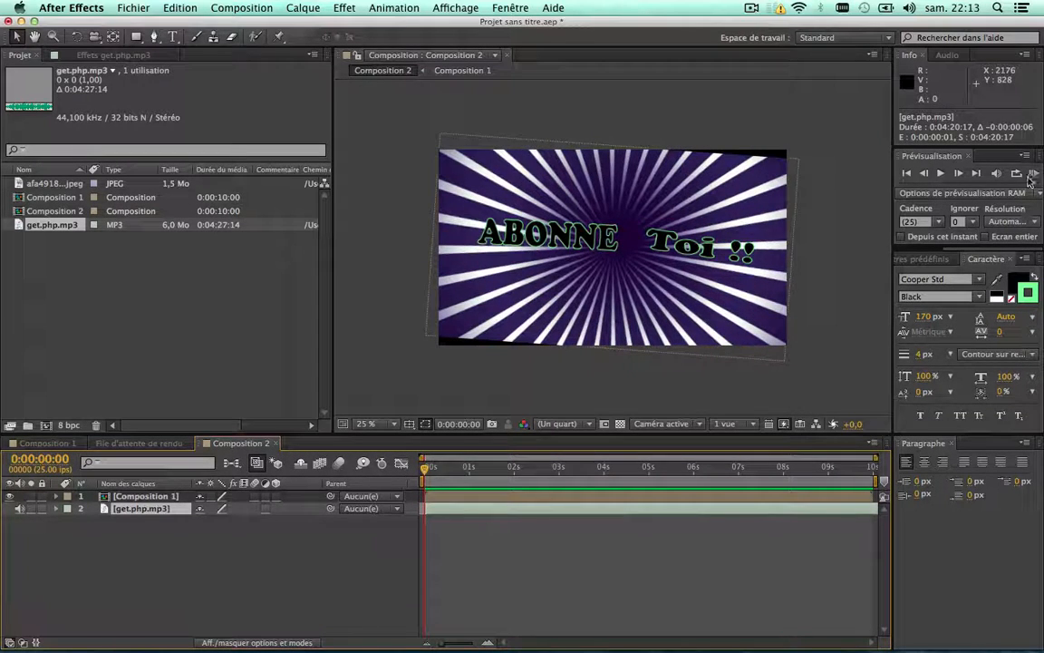
click(1032, 174)
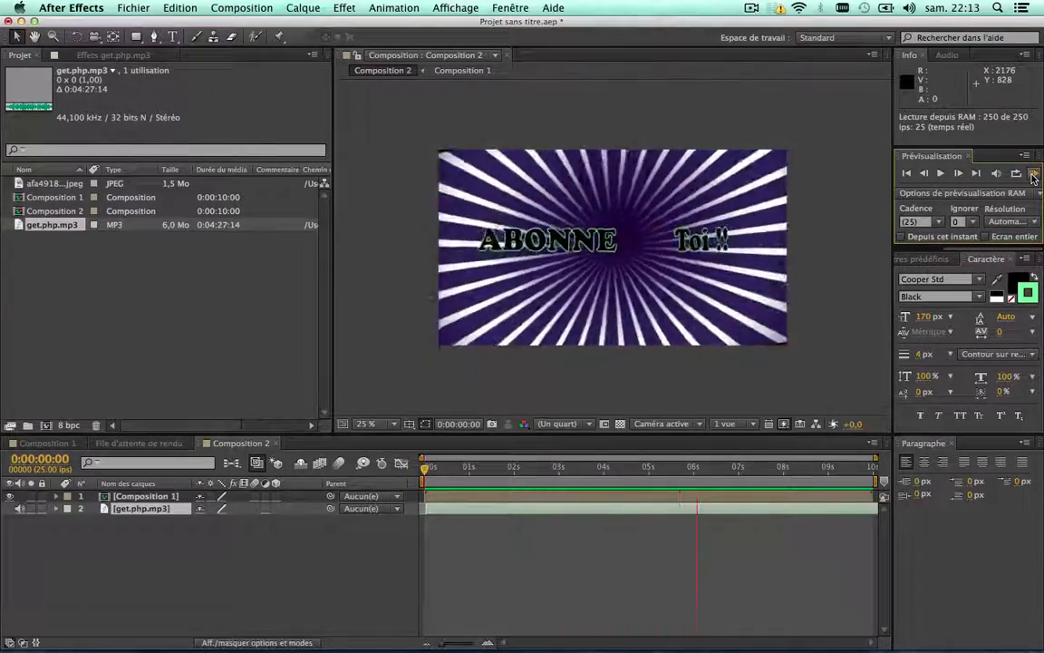
click(682, 561)
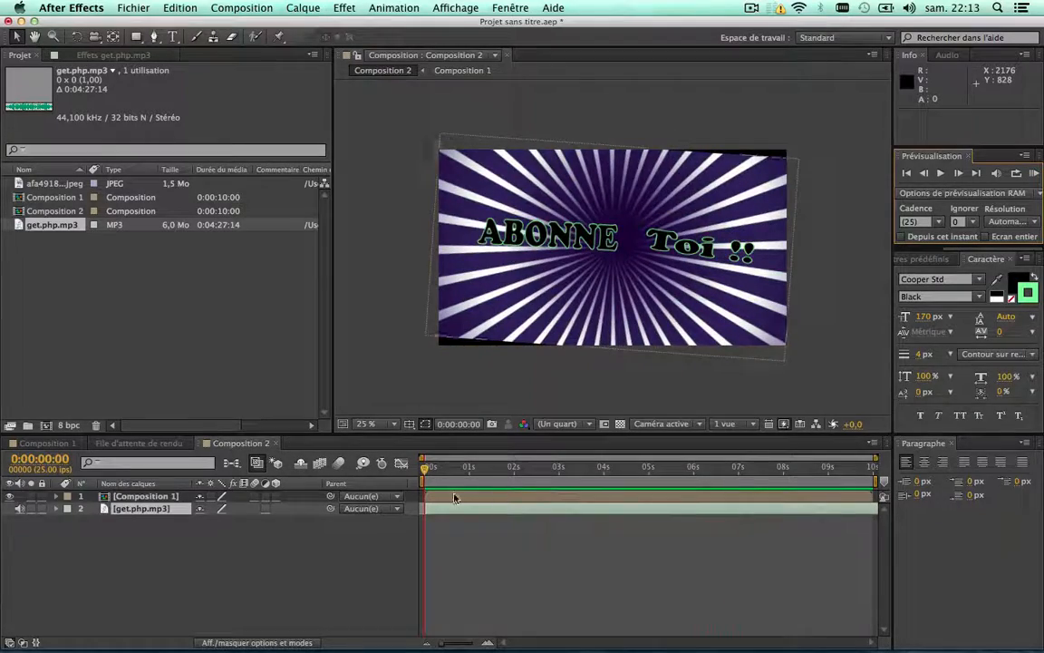
Apply the Magic Bullet Looks effect to the nested Composition 1 layer with the current time at 0:00:07:02, and open its look editor
drag(426, 469, 742, 467)
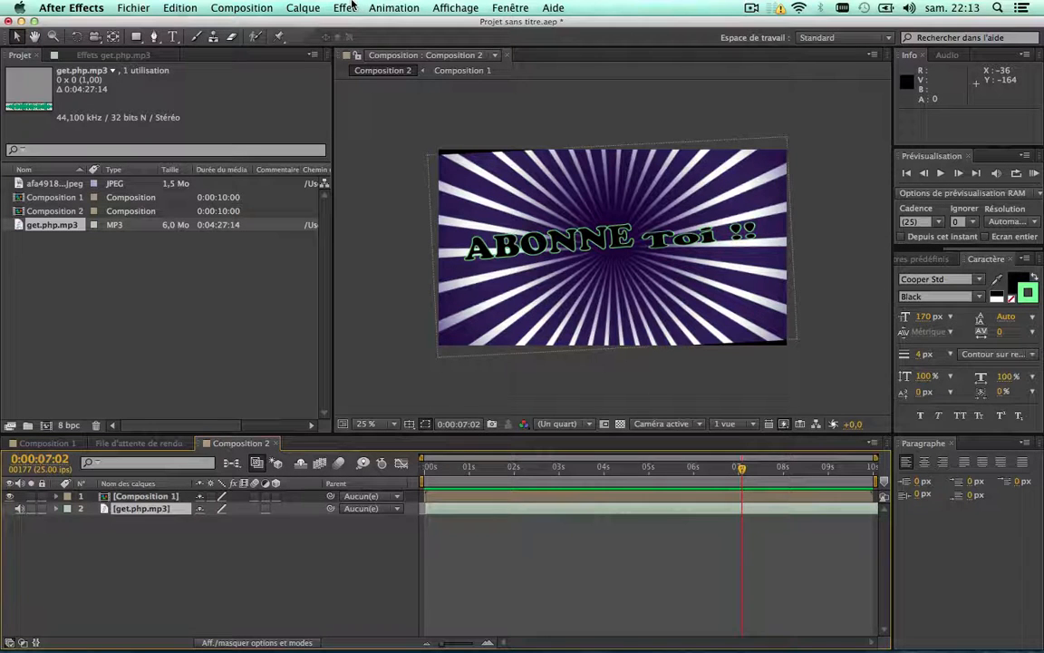
click(165, 566)
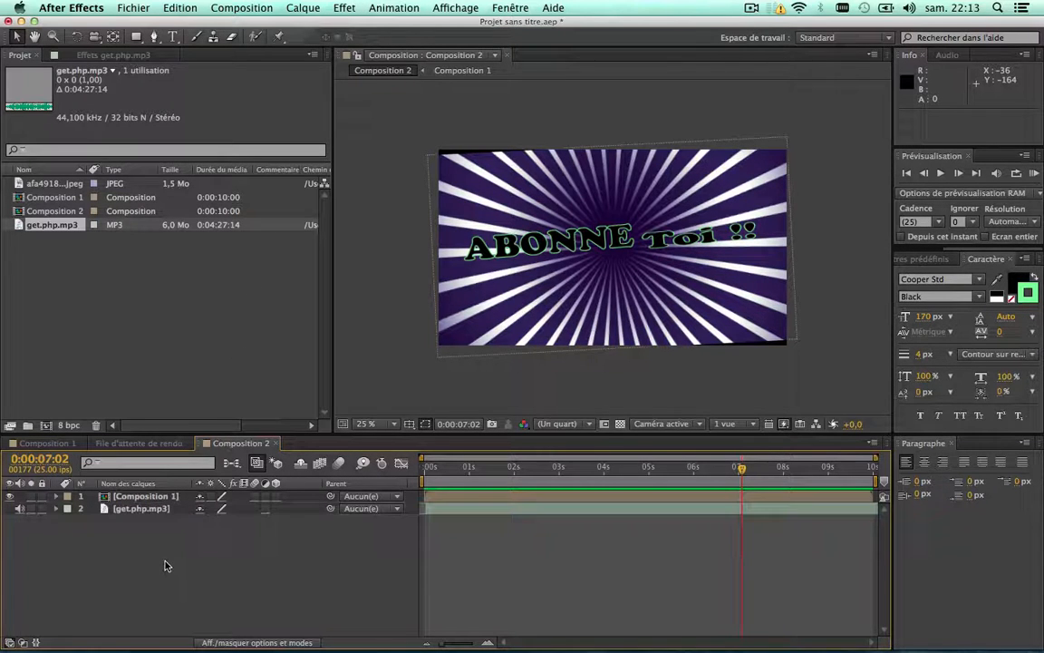
click(141, 496)
click(349, 8)
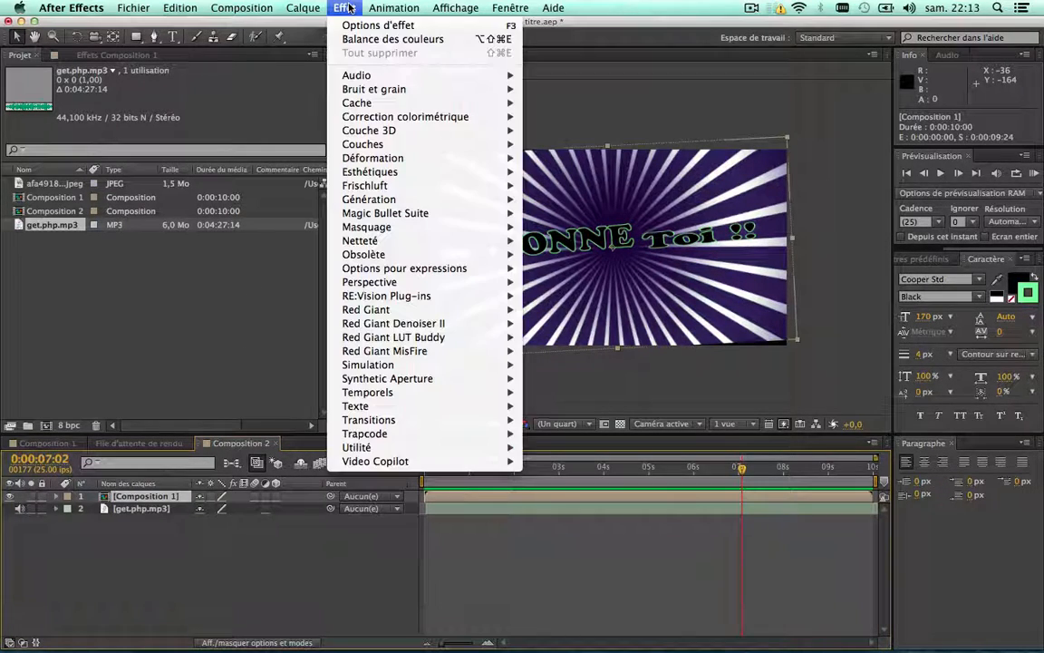
mouse_move(399, 214)
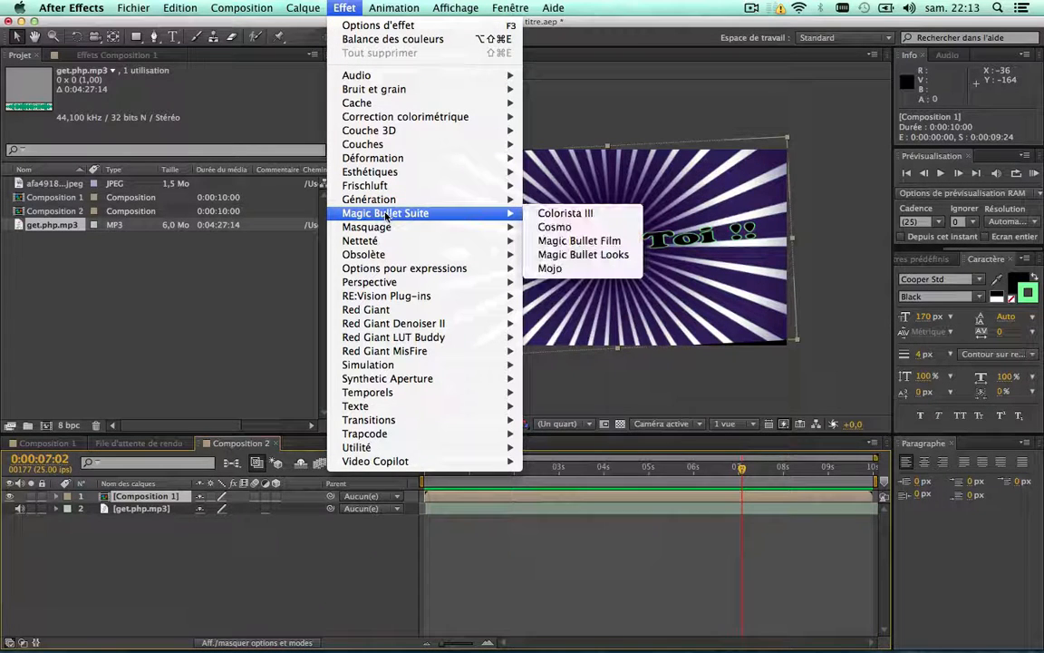
click(618, 256)
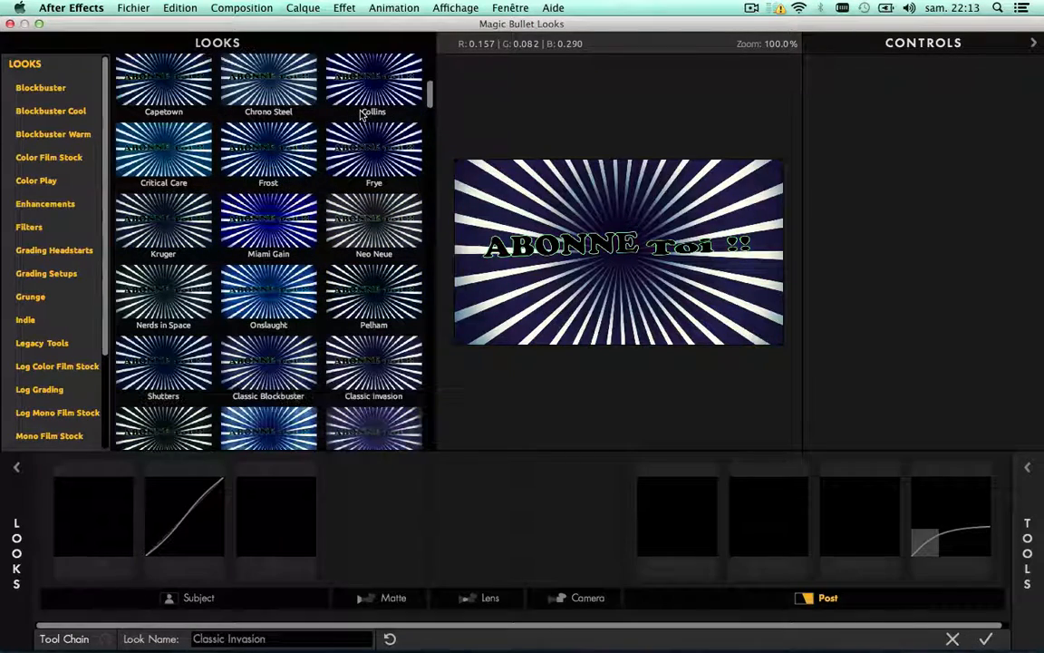
Try out Blockbuster Cool looks on the intro, including Frost, Chrono Steel, Pelham and Onslaught
click(246, 136)
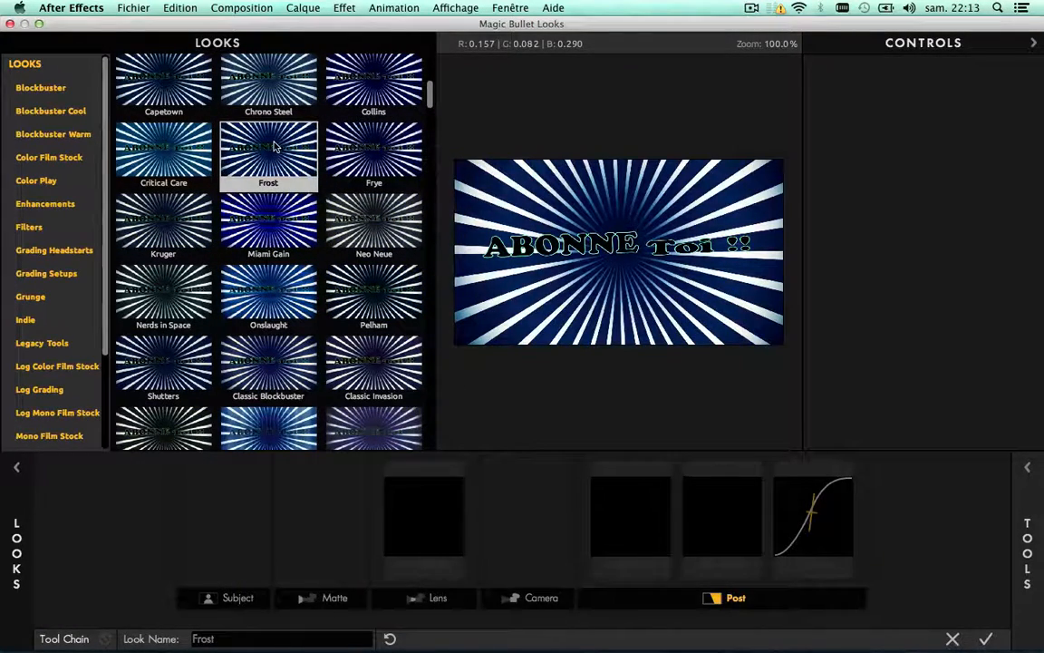
click(189, 156)
click(163, 89)
click(268, 81)
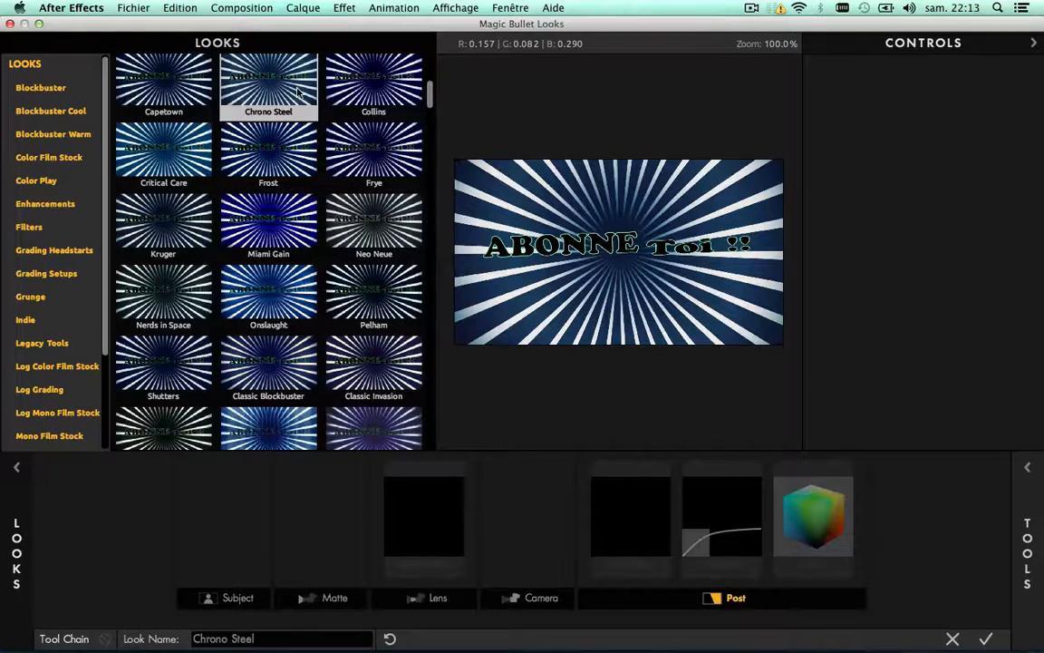
click(483, 412)
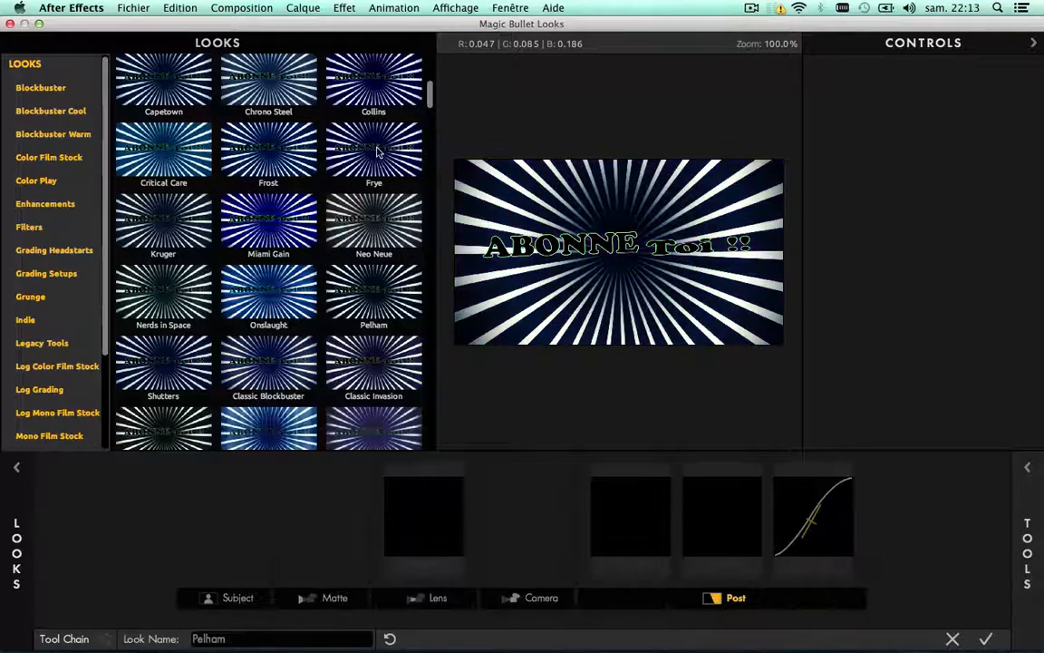
click(375, 150)
click(330, 83)
click(265, 83)
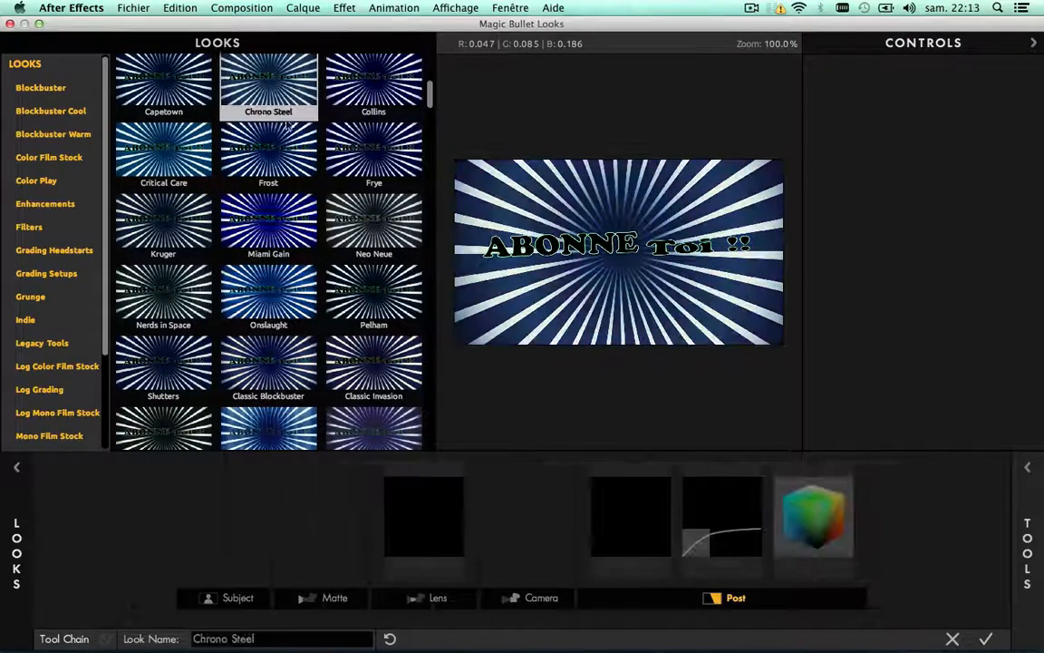
click(254, 141)
click(256, 292)
Try the Kodak 5205 look from Color Film Stock and browse the Color Play looks
scroll(257, 294, down, 5)
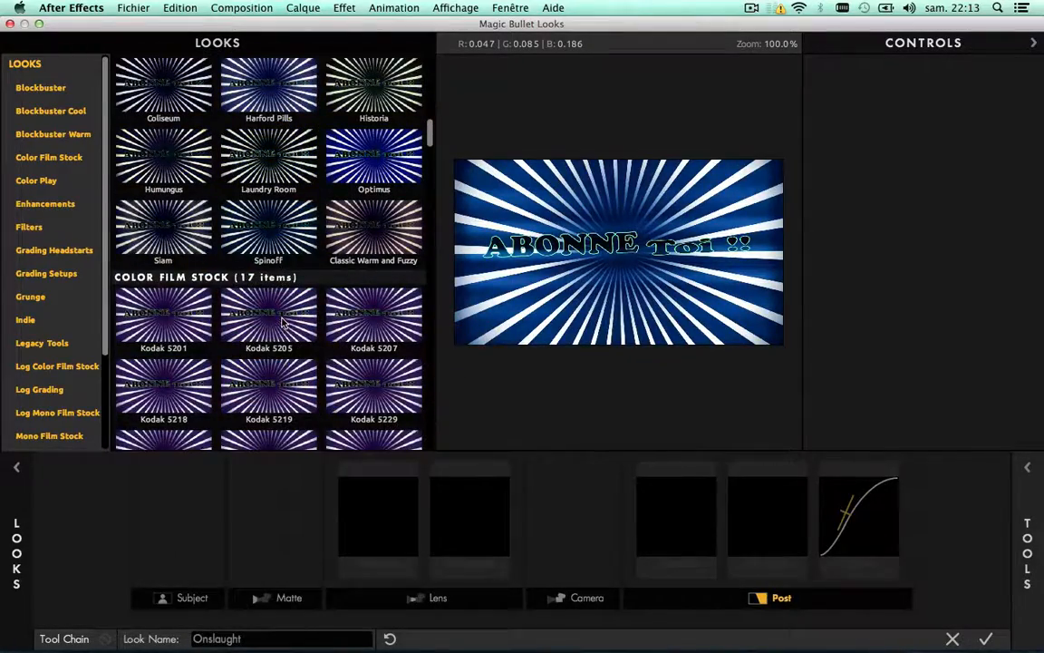
click(257, 296)
scroll(276, 313, down, 2)
scroll(282, 322, down, 3)
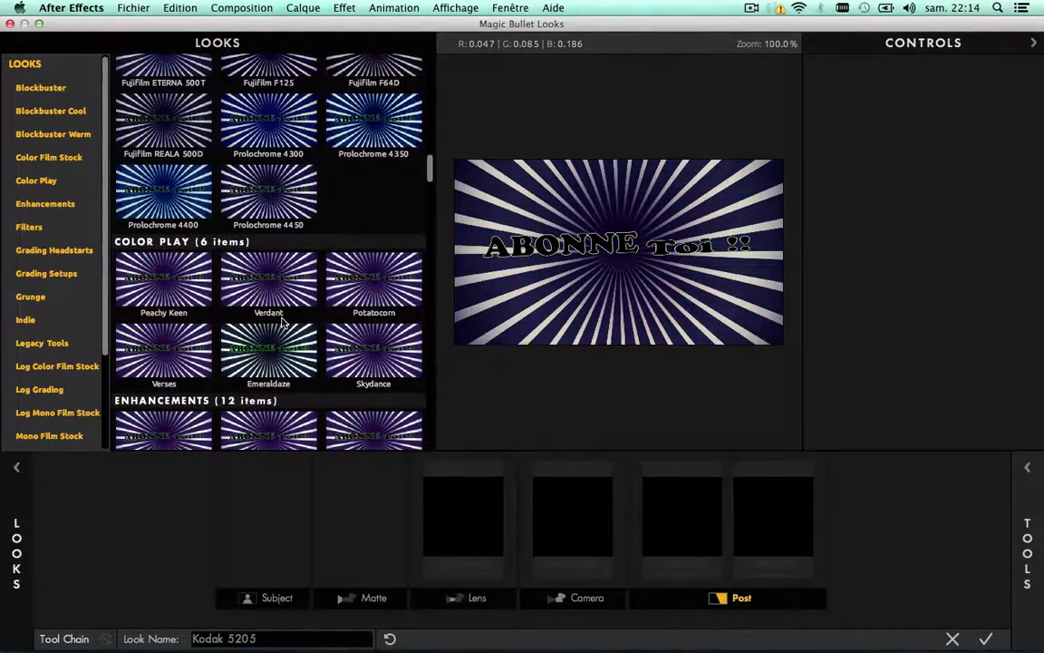
click(283, 322)
scroll(283, 322, up, 6)
click(290, 269)
scroll(291, 269, up, 1)
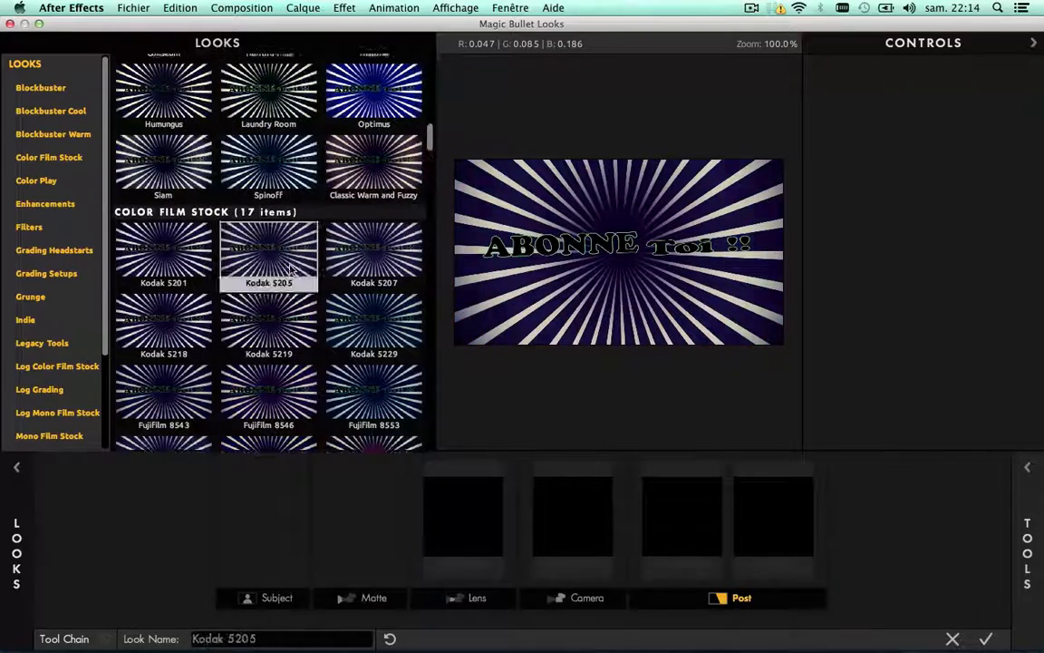
Try the Laundry Room, Classic Ultimatum and Classic Blockbuster looks on the intro
scroll(290, 270, up, 6)
click(291, 272)
click(299, 194)
scroll(315, 195, up, 1)
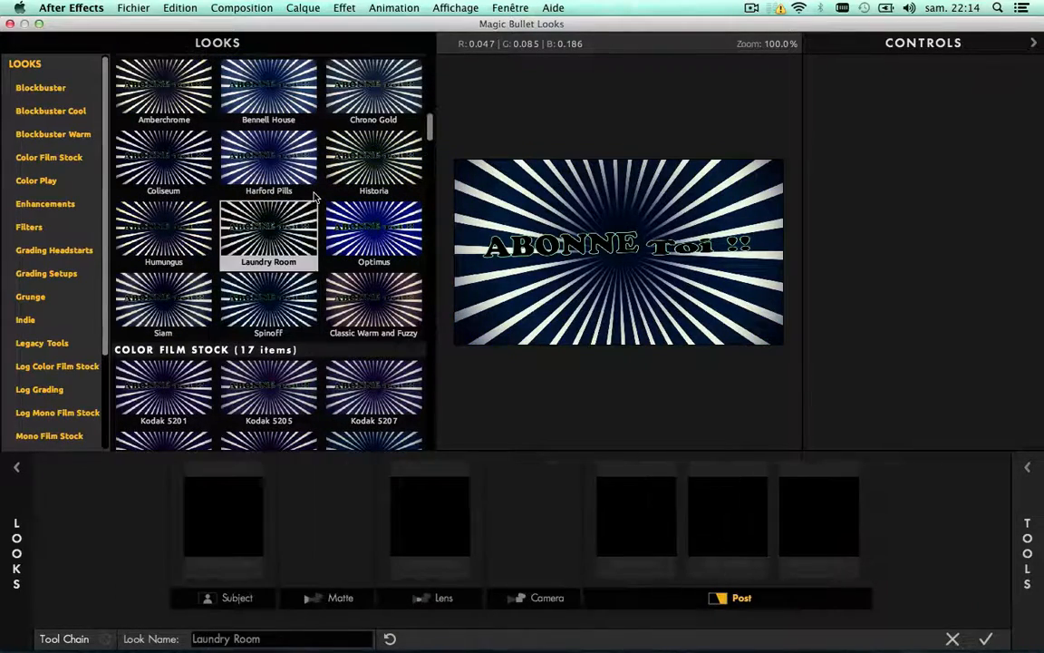
scroll(314, 195, up, 1)
click(300, 198)
click(290, 118)
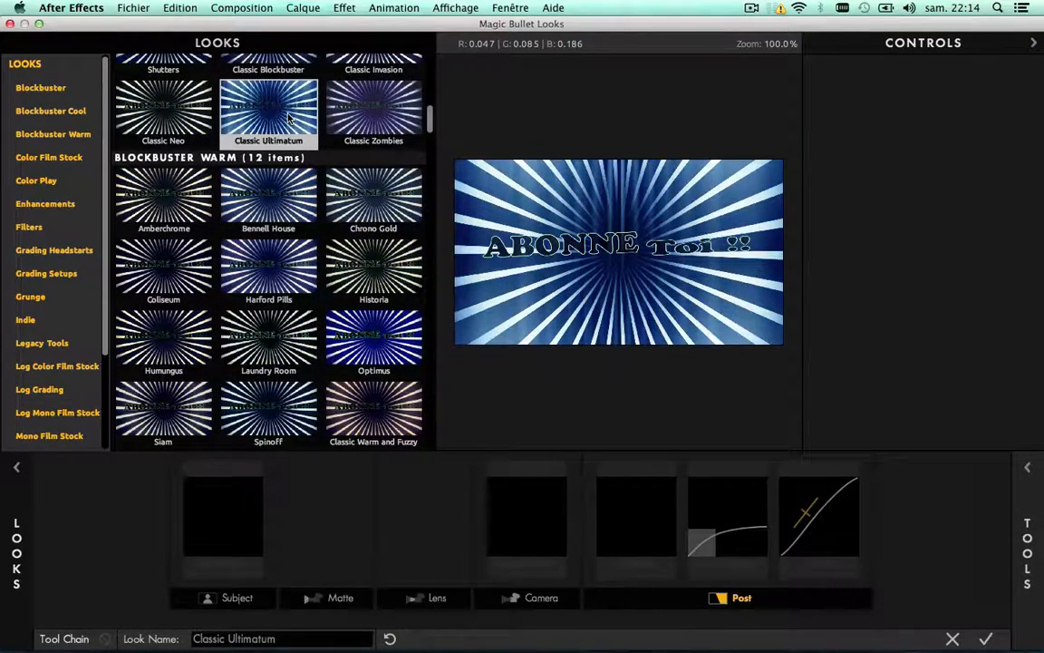
scroll(290, 118, up, 1)
click(290, 118)
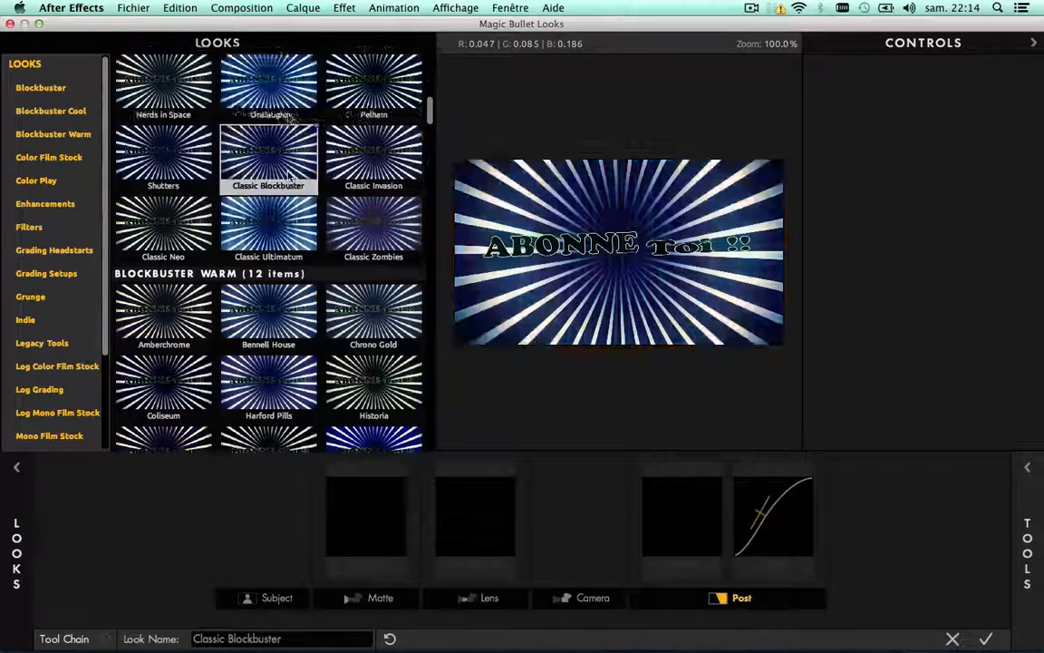
Choose the Onslaught look from Blockbuster Cool and accept it for the Composition 1 layer
scroll(291, 118, up, 1)
click(290, 118)
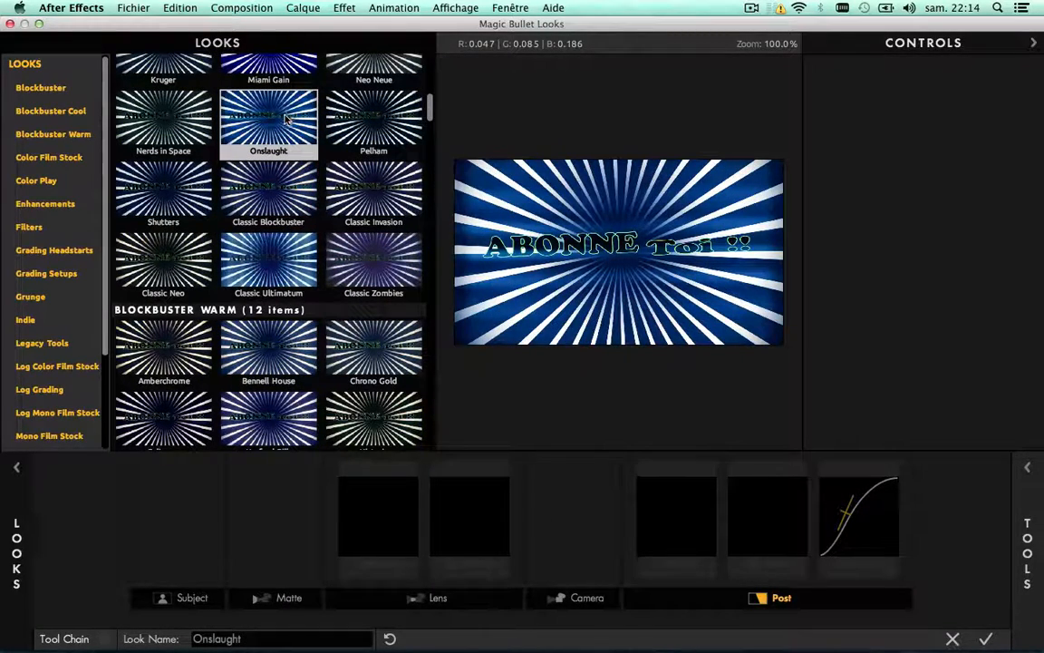
click(285, 117)
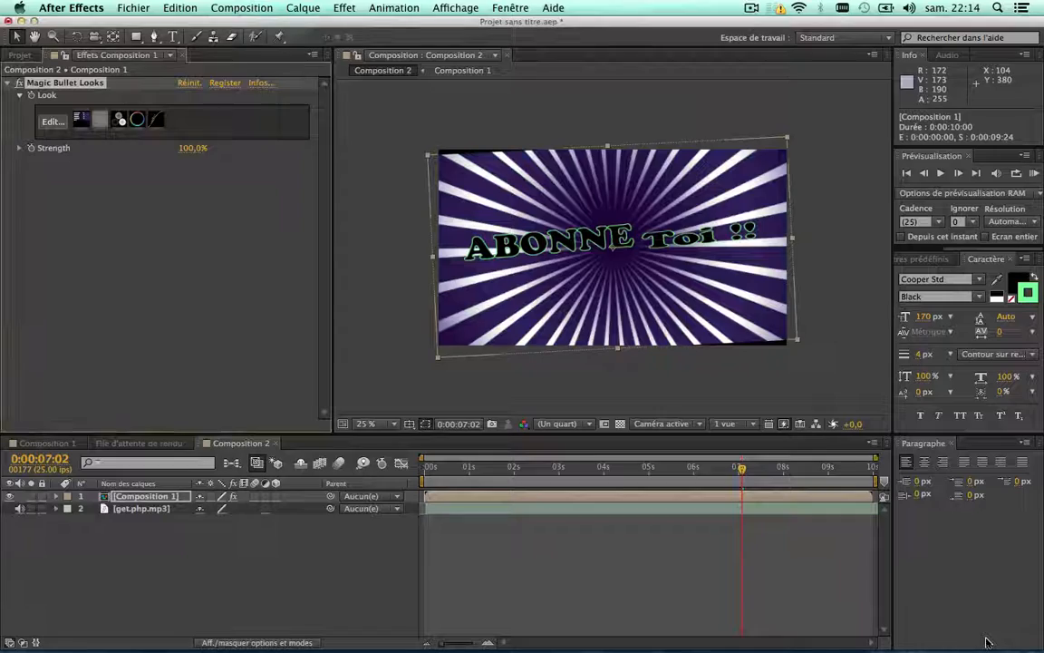
click(987, 640)
Fit the composition to the viewer and run a RAM preview of the graded Composition 2 from 0:00:00:00
drag(573, 469, 413, 452)
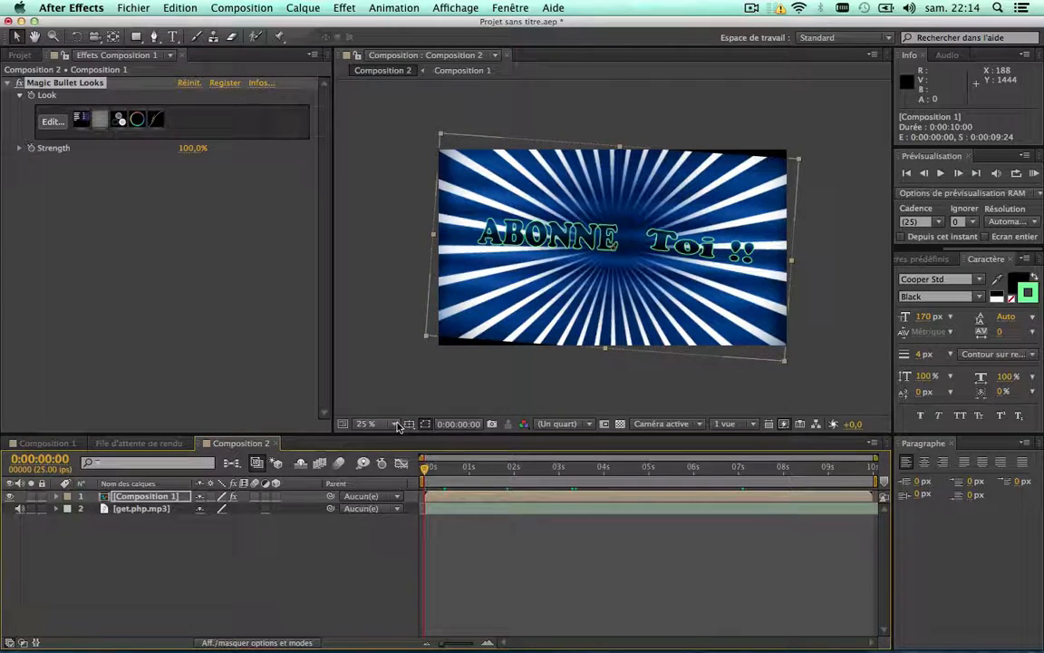
click(366, 423)
click(392, 434)
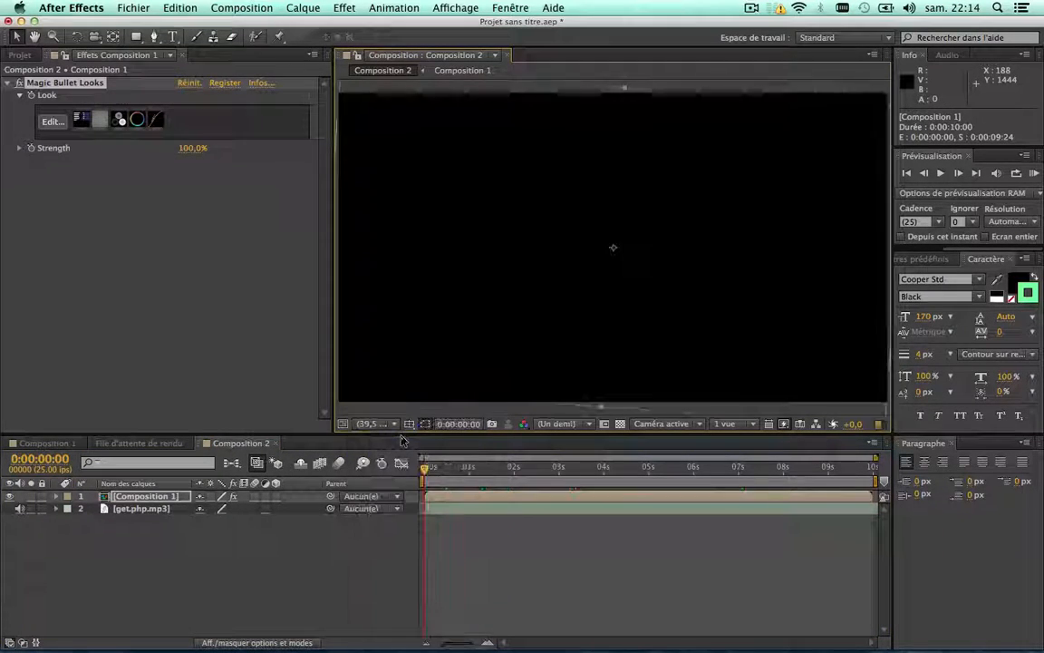
click(1033, 173)
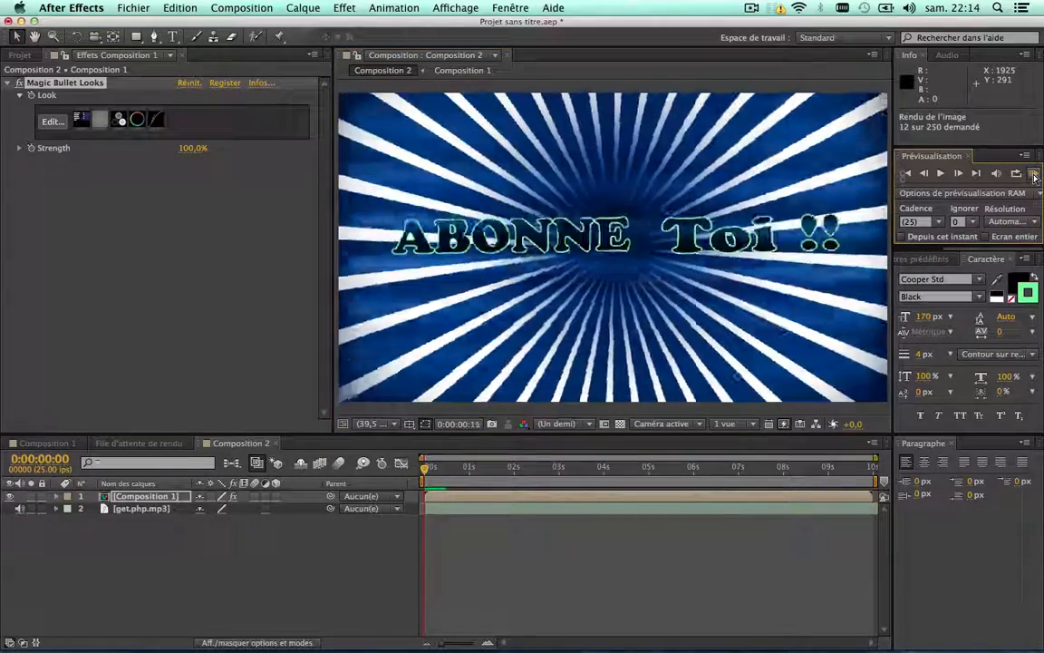